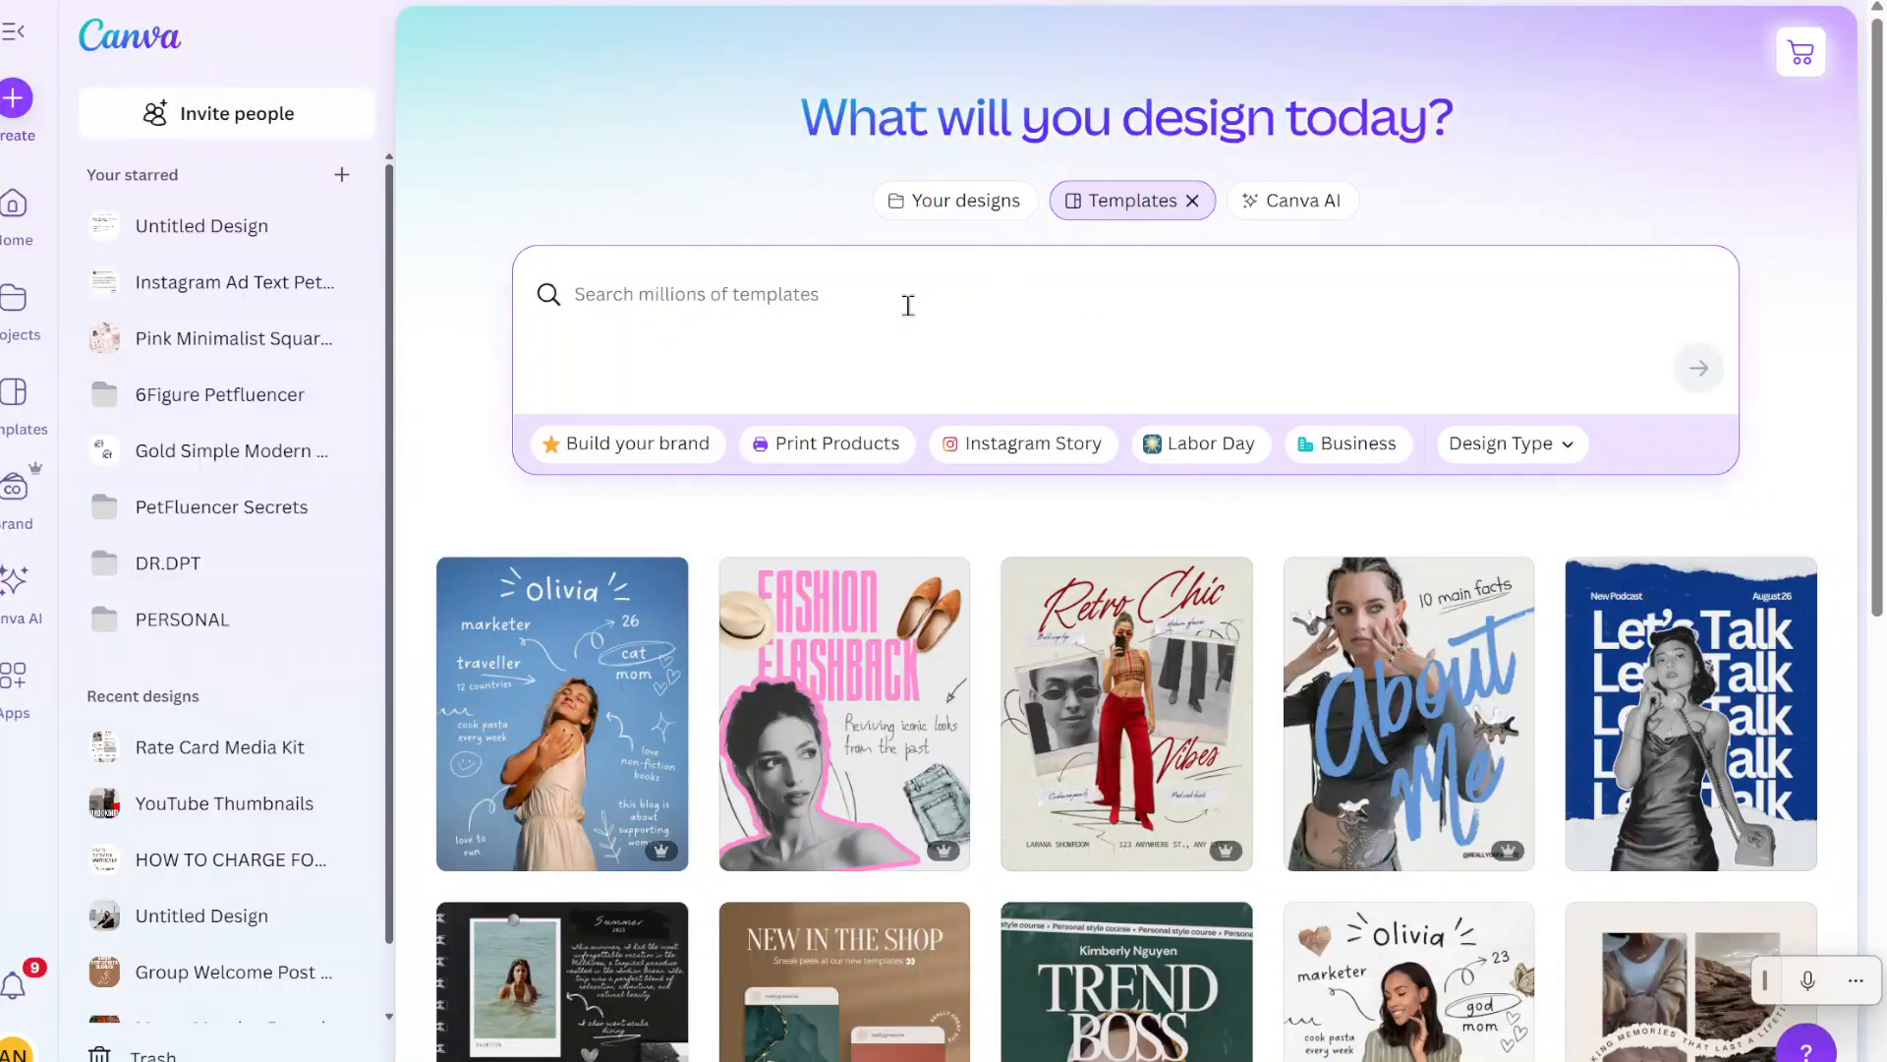
- Search the template library for "media kit"
{"action": "type", "text": "media kit"}
{"action": "key", "text": "Return"}
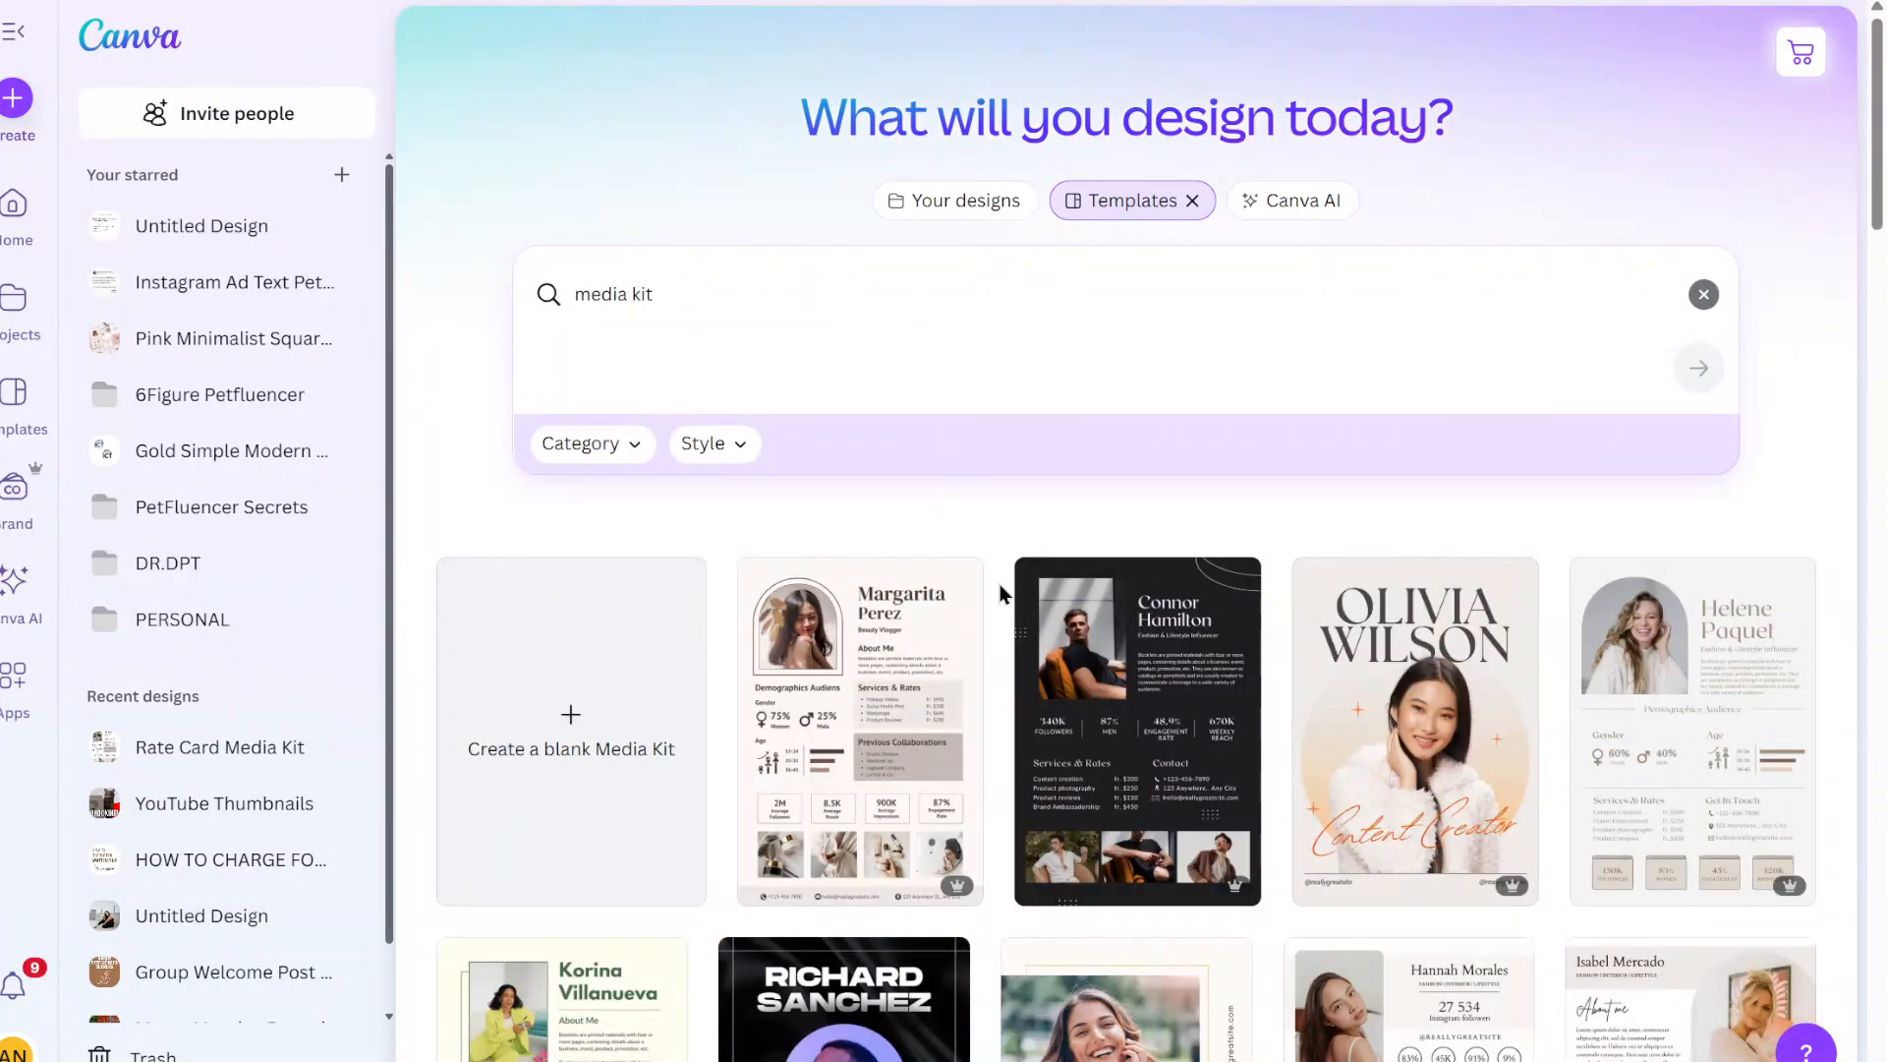
{"action": "scroll", "coordinate": [1000, 584], "scroll_direction": "down", "scroll_amount": 3}
{"action": "scroll", "coordinate": [1000, 584], "scroll_direction": "down", "scroll_amount": 1}
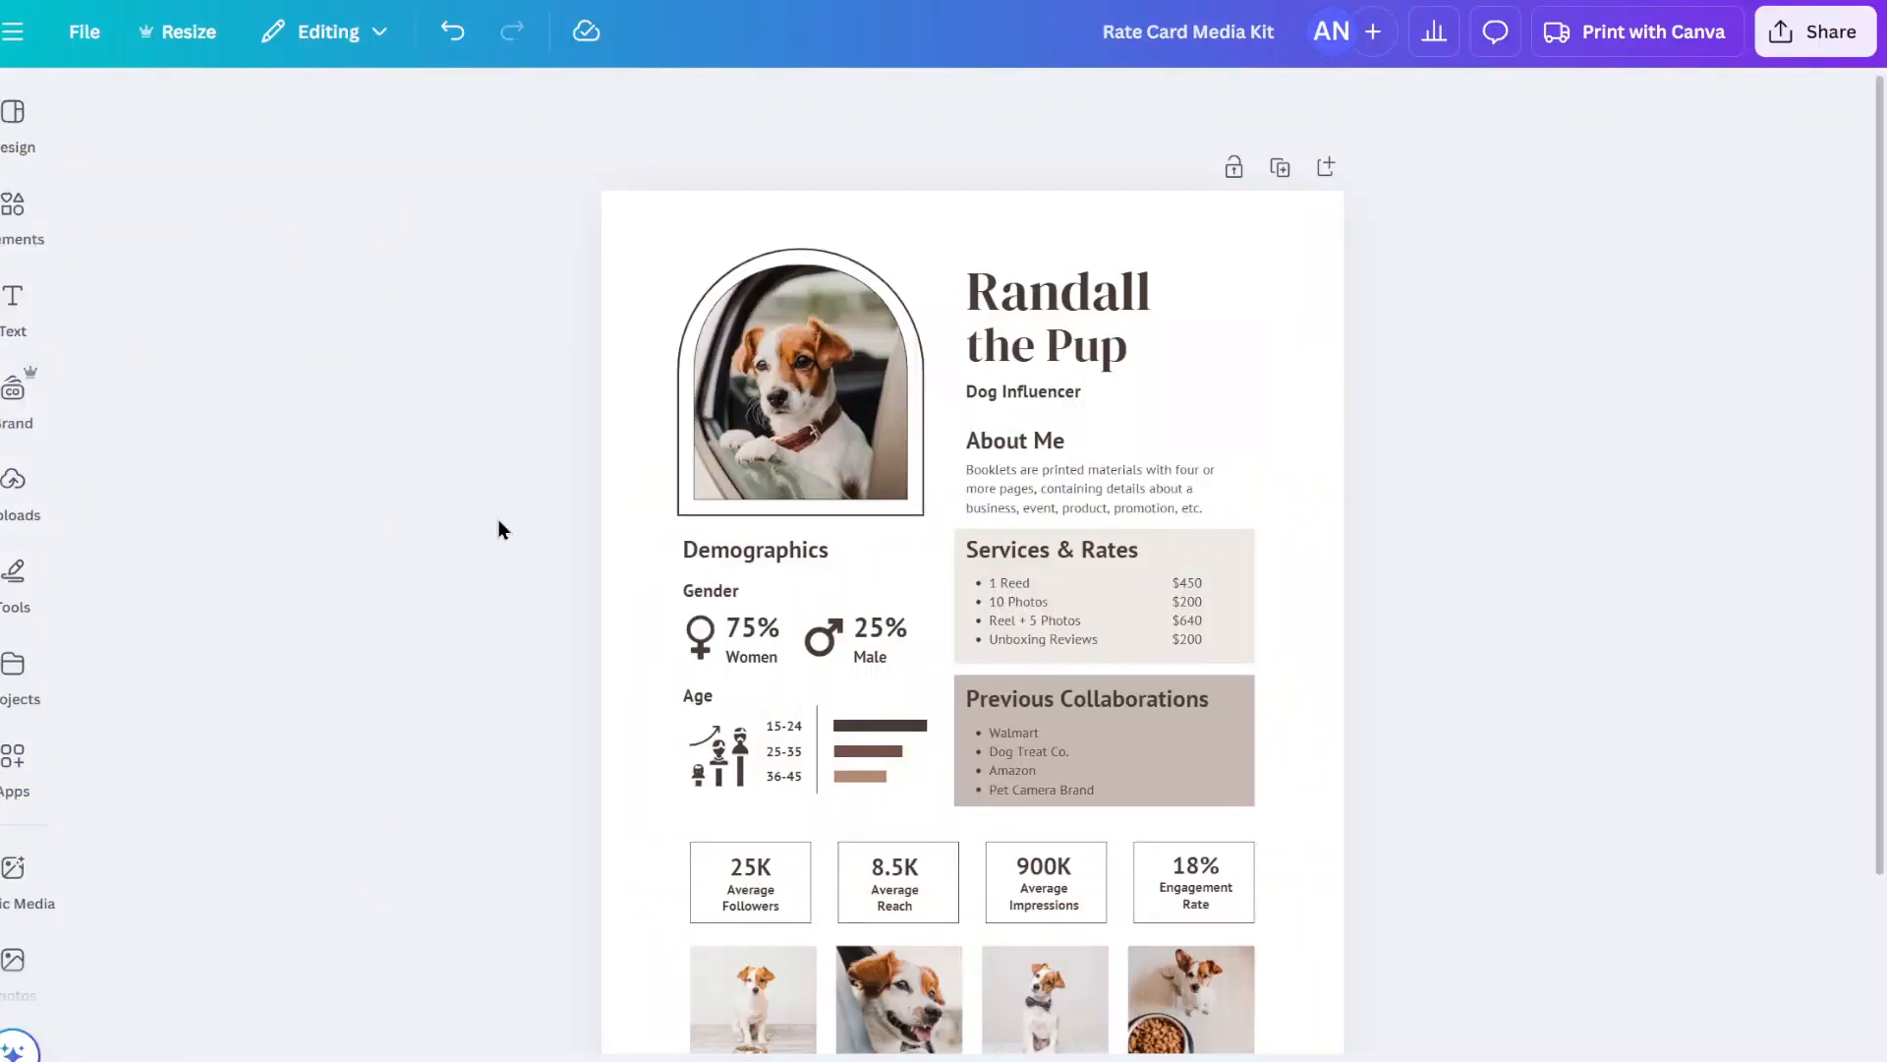
- Examine the sections of the sample Rate Card Media Kit design, from the profile and rates down to the contact footer
{"action": "scroll", "coordinate": [499, 521], "scroll_direction": "down", "scroll_amount": 2}
{"action": "scroll", "coordinate": [499, 529], "scroll_direction": "up", "scroll_amount": 1}
{"action": "scroll", "coordinate": [498, 529], "scroll_direction": "down", "scroll_amount": 3}
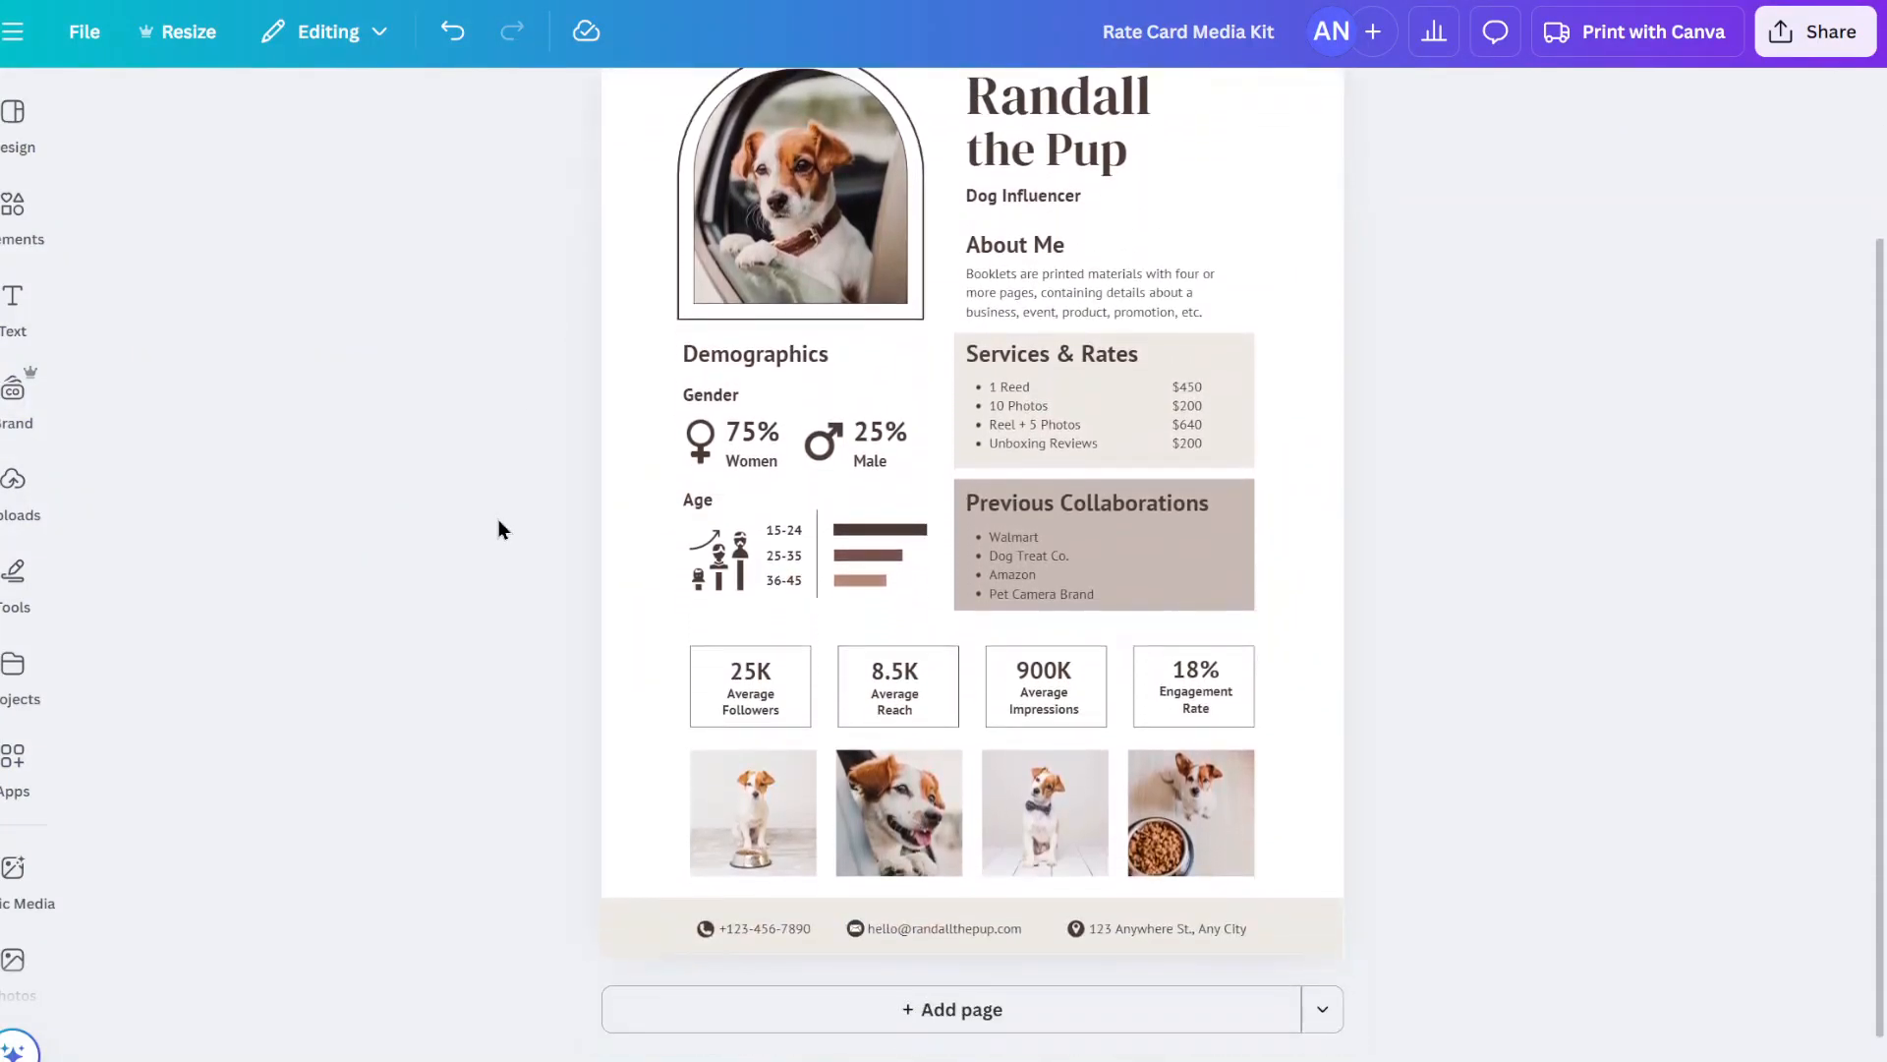
{"action": "scroll", "coordinate": [498, 529], "scroll_direction": "up", "scroll_amount": 2}
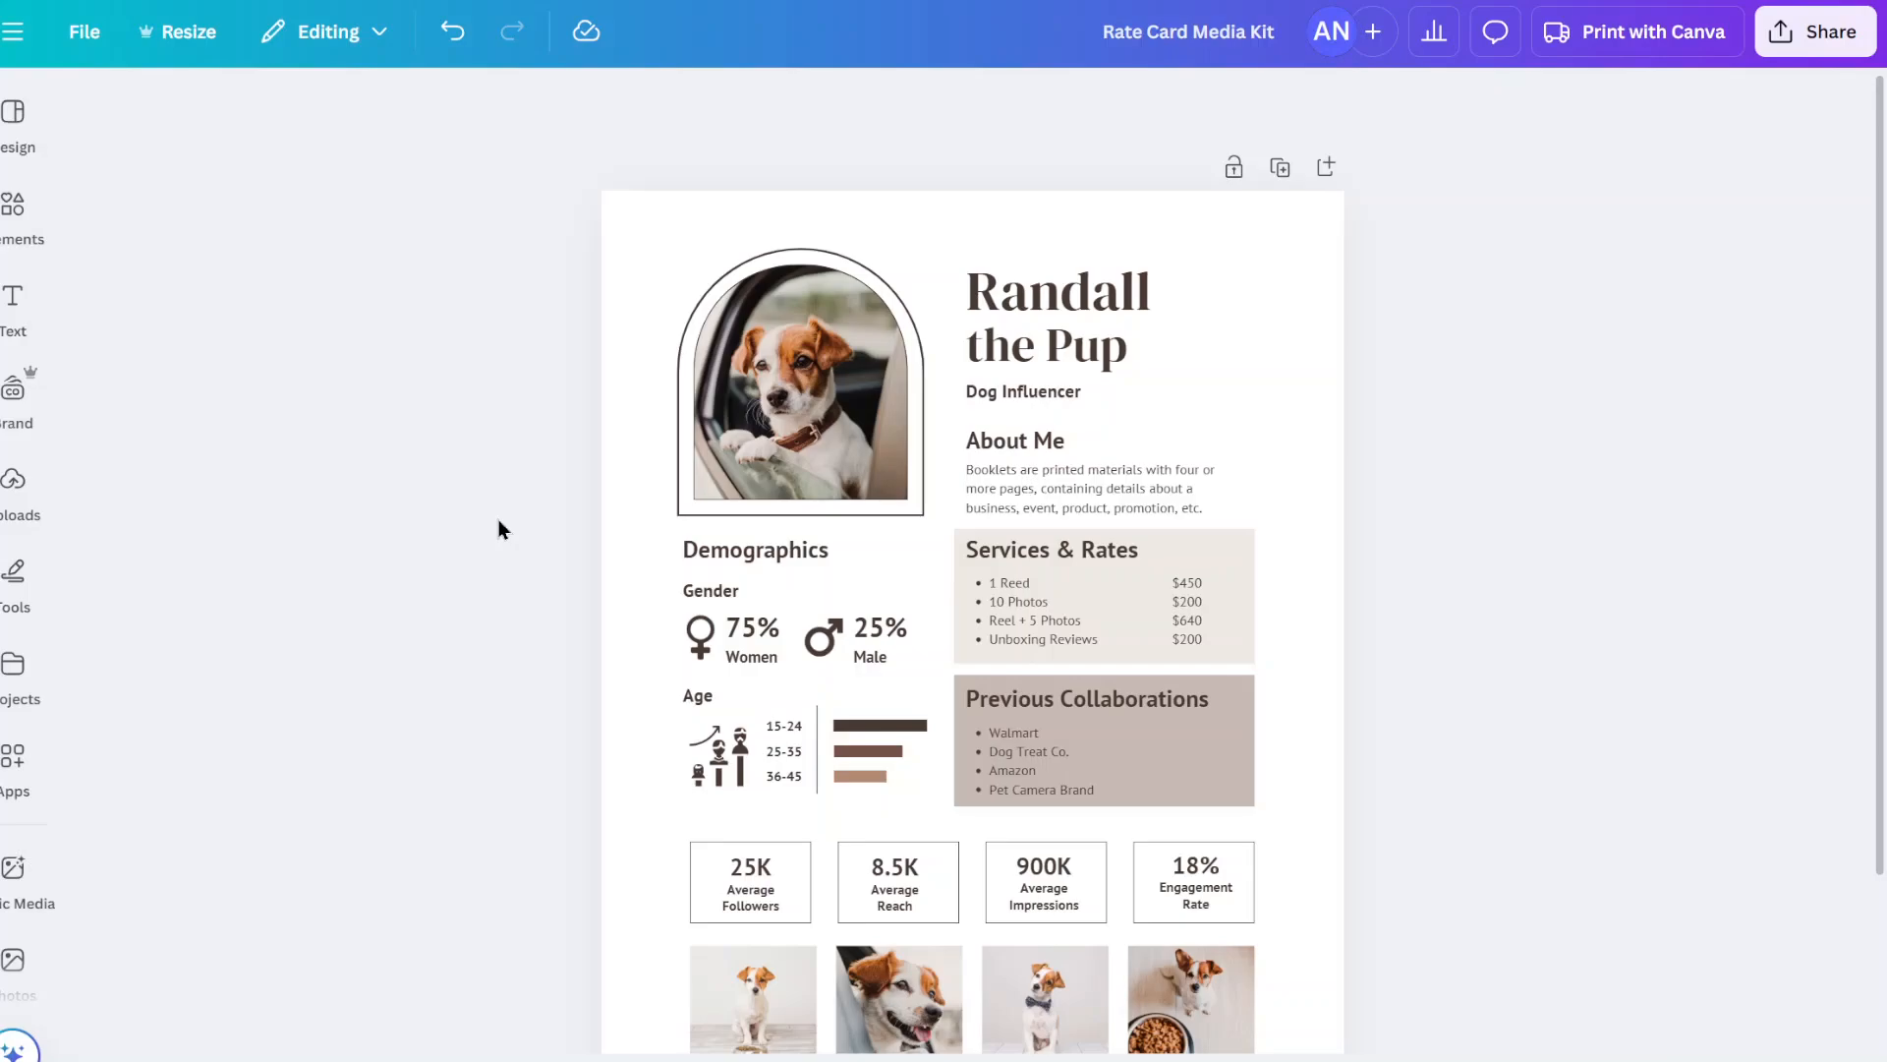
{"action": "scroll", "coordinate": [499, 529], "scroll_direction": "down", "scroll_amount": 2}
{"action": "scroll", "coordinate": [498, 528], "scroll_direction": "up", "scroll_amount": 2}
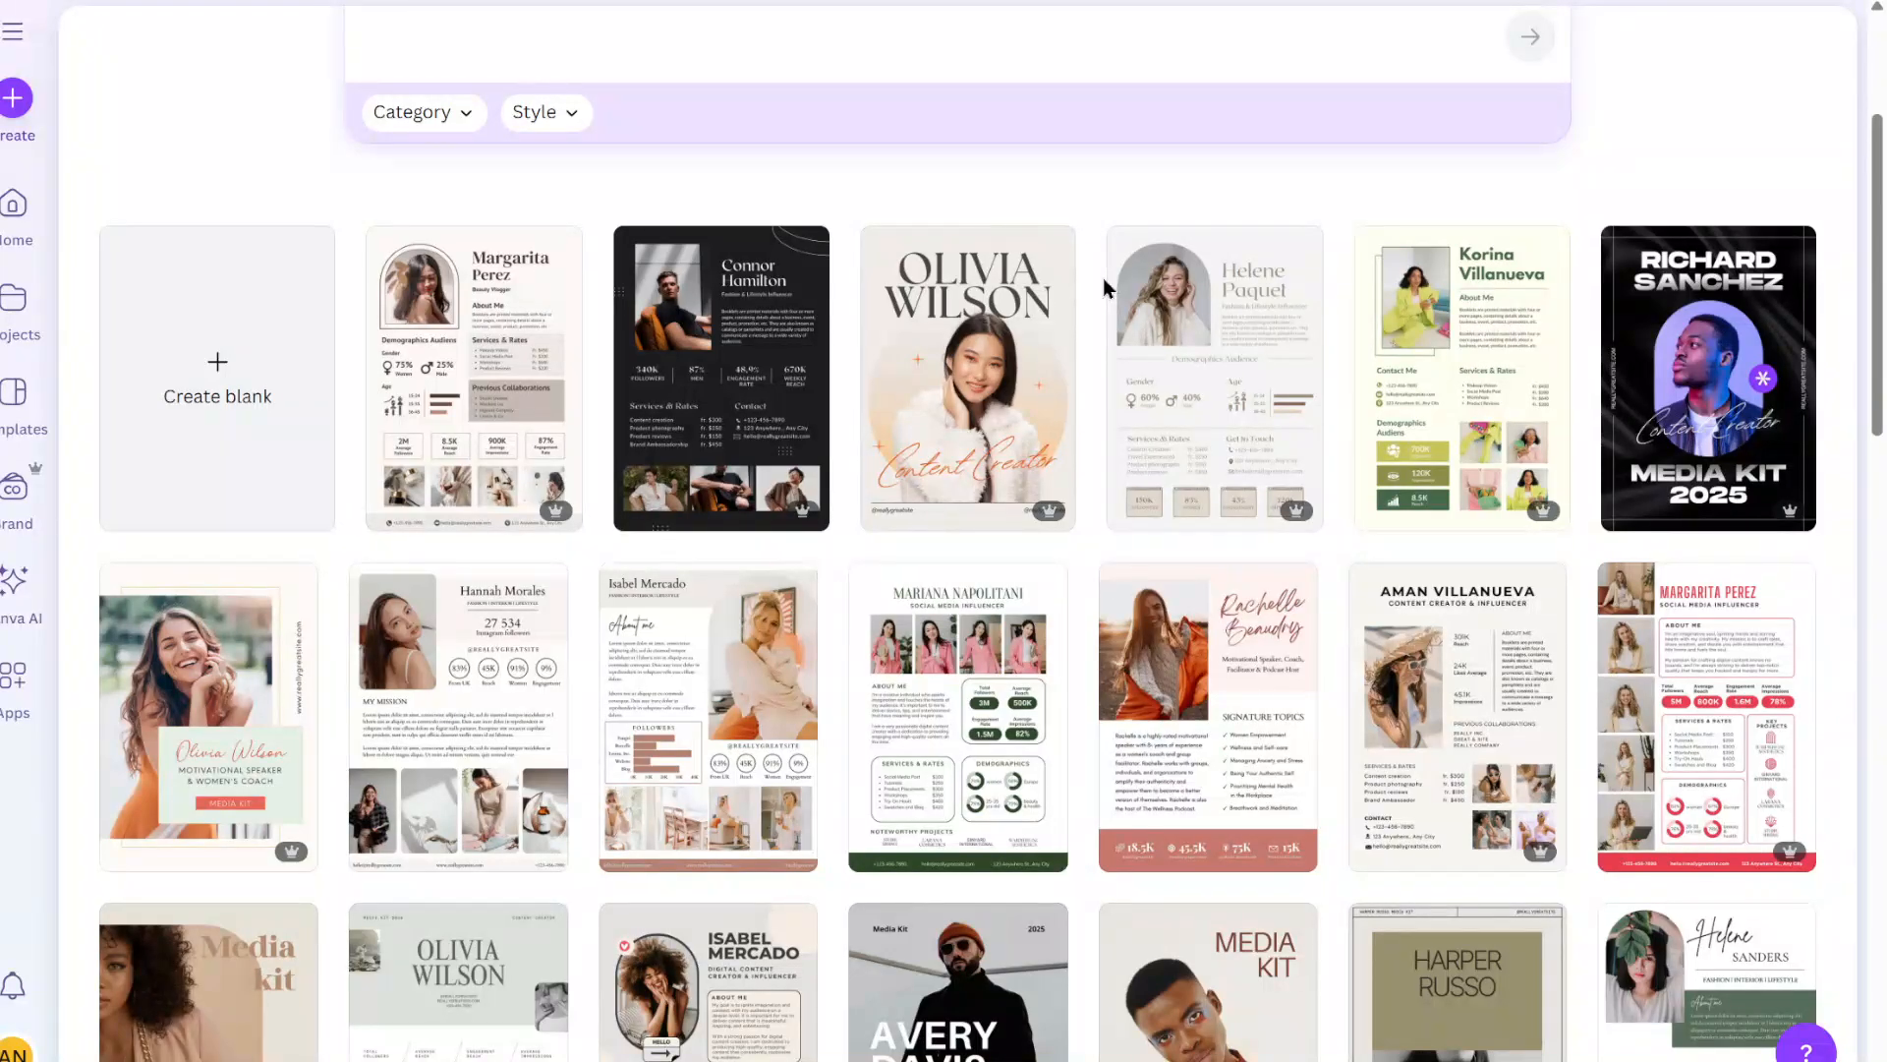
- Browse the media kit templates to compare layouts and styles
{"action": "scroll", "coordinate": [1091, 352], "scroll_direction": "down", "scroll_amount": 6}
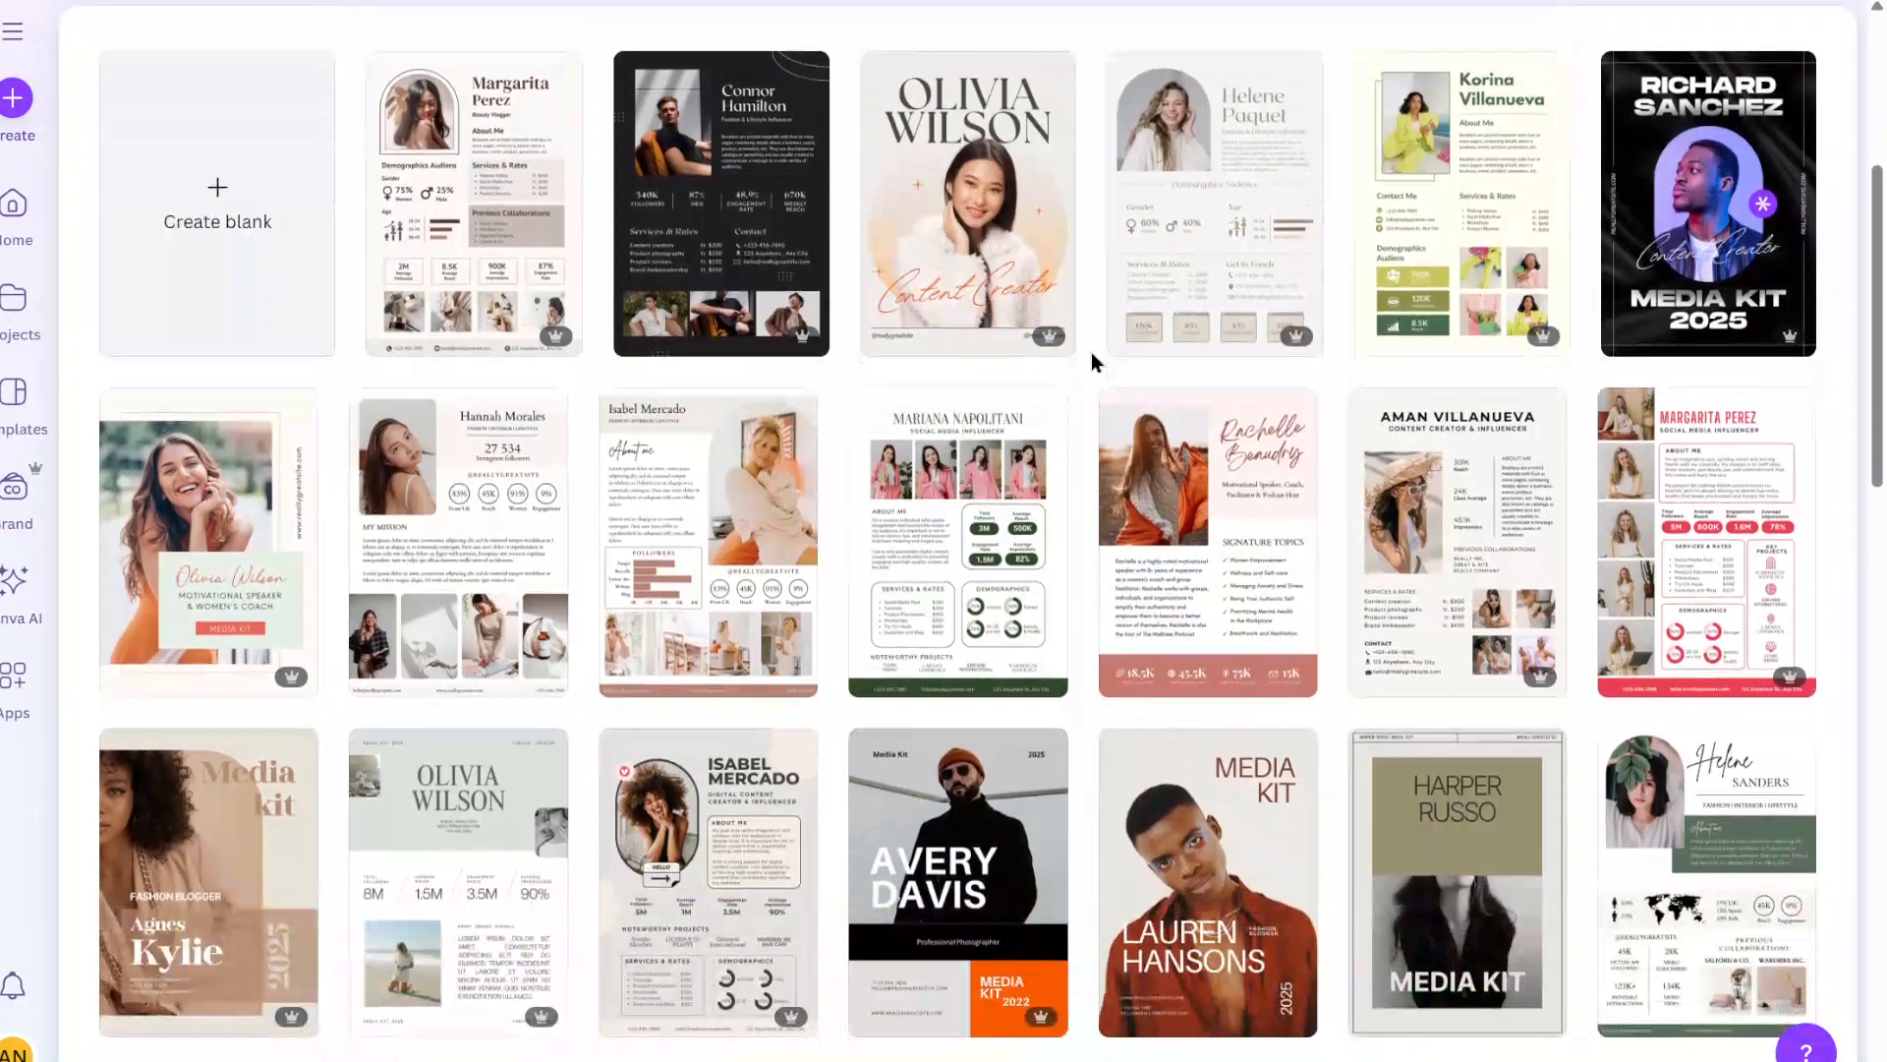
{"action": "scroll", "coordinate": [1092, 352], "scroll_direction": "down", "scroll_amount": 7}
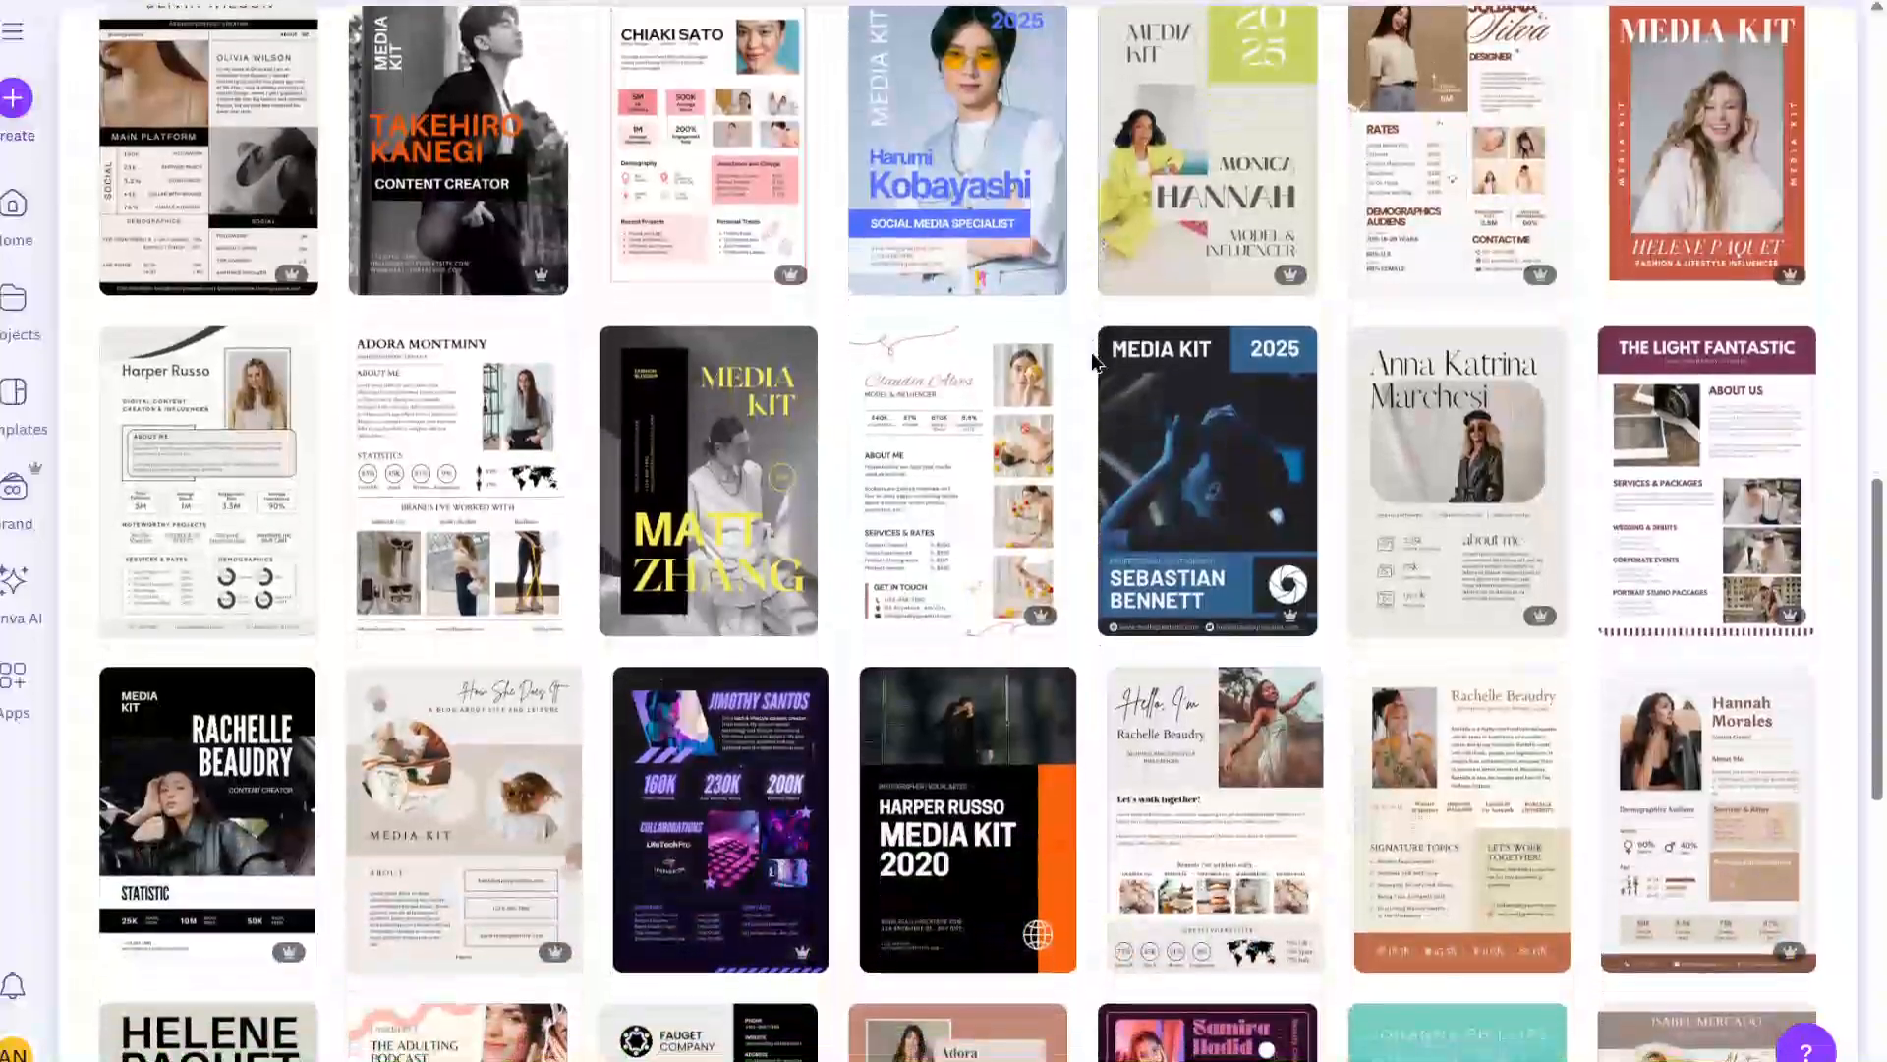
{"action": "scroll", "coordinate": [1091, 352], "scroll_direction": "down", "scroll_amount": 4}
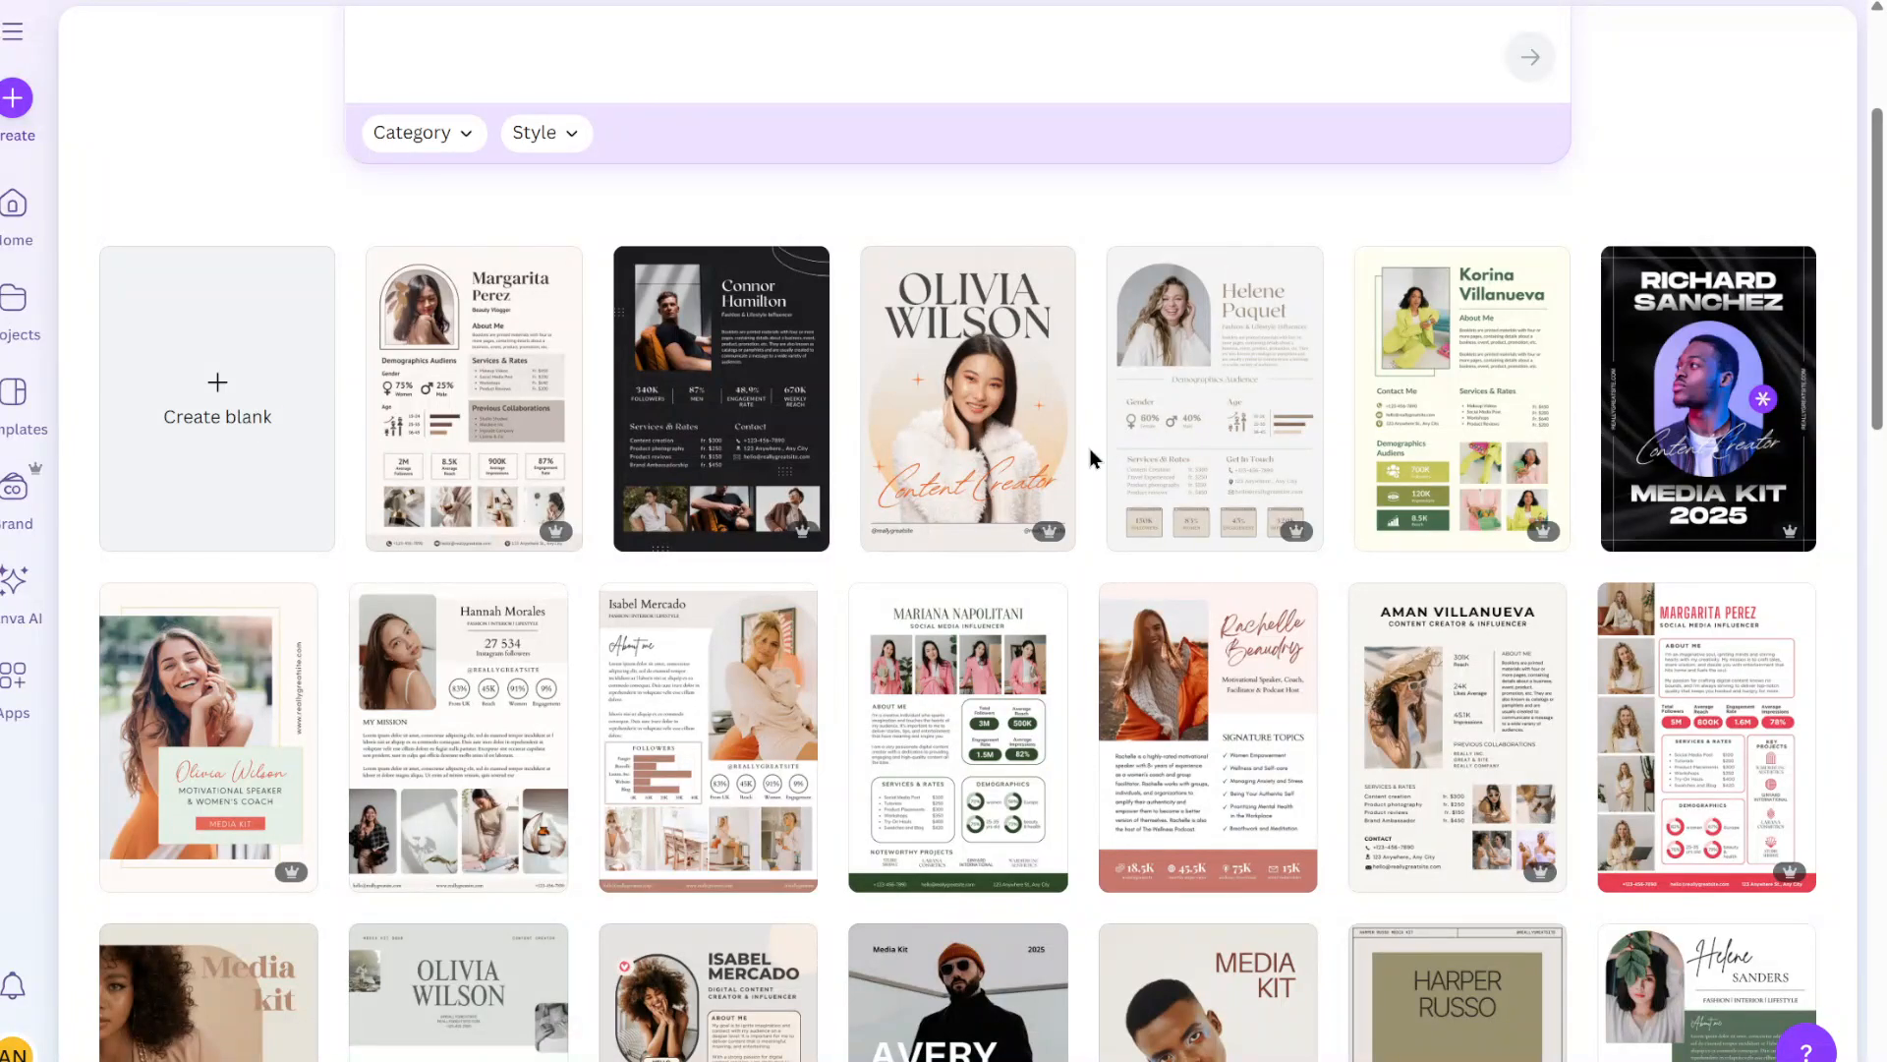
{"action": "scroll", "coordinate": [1090, 449], "scroll_direction": "down", "scroll_amount": 6}
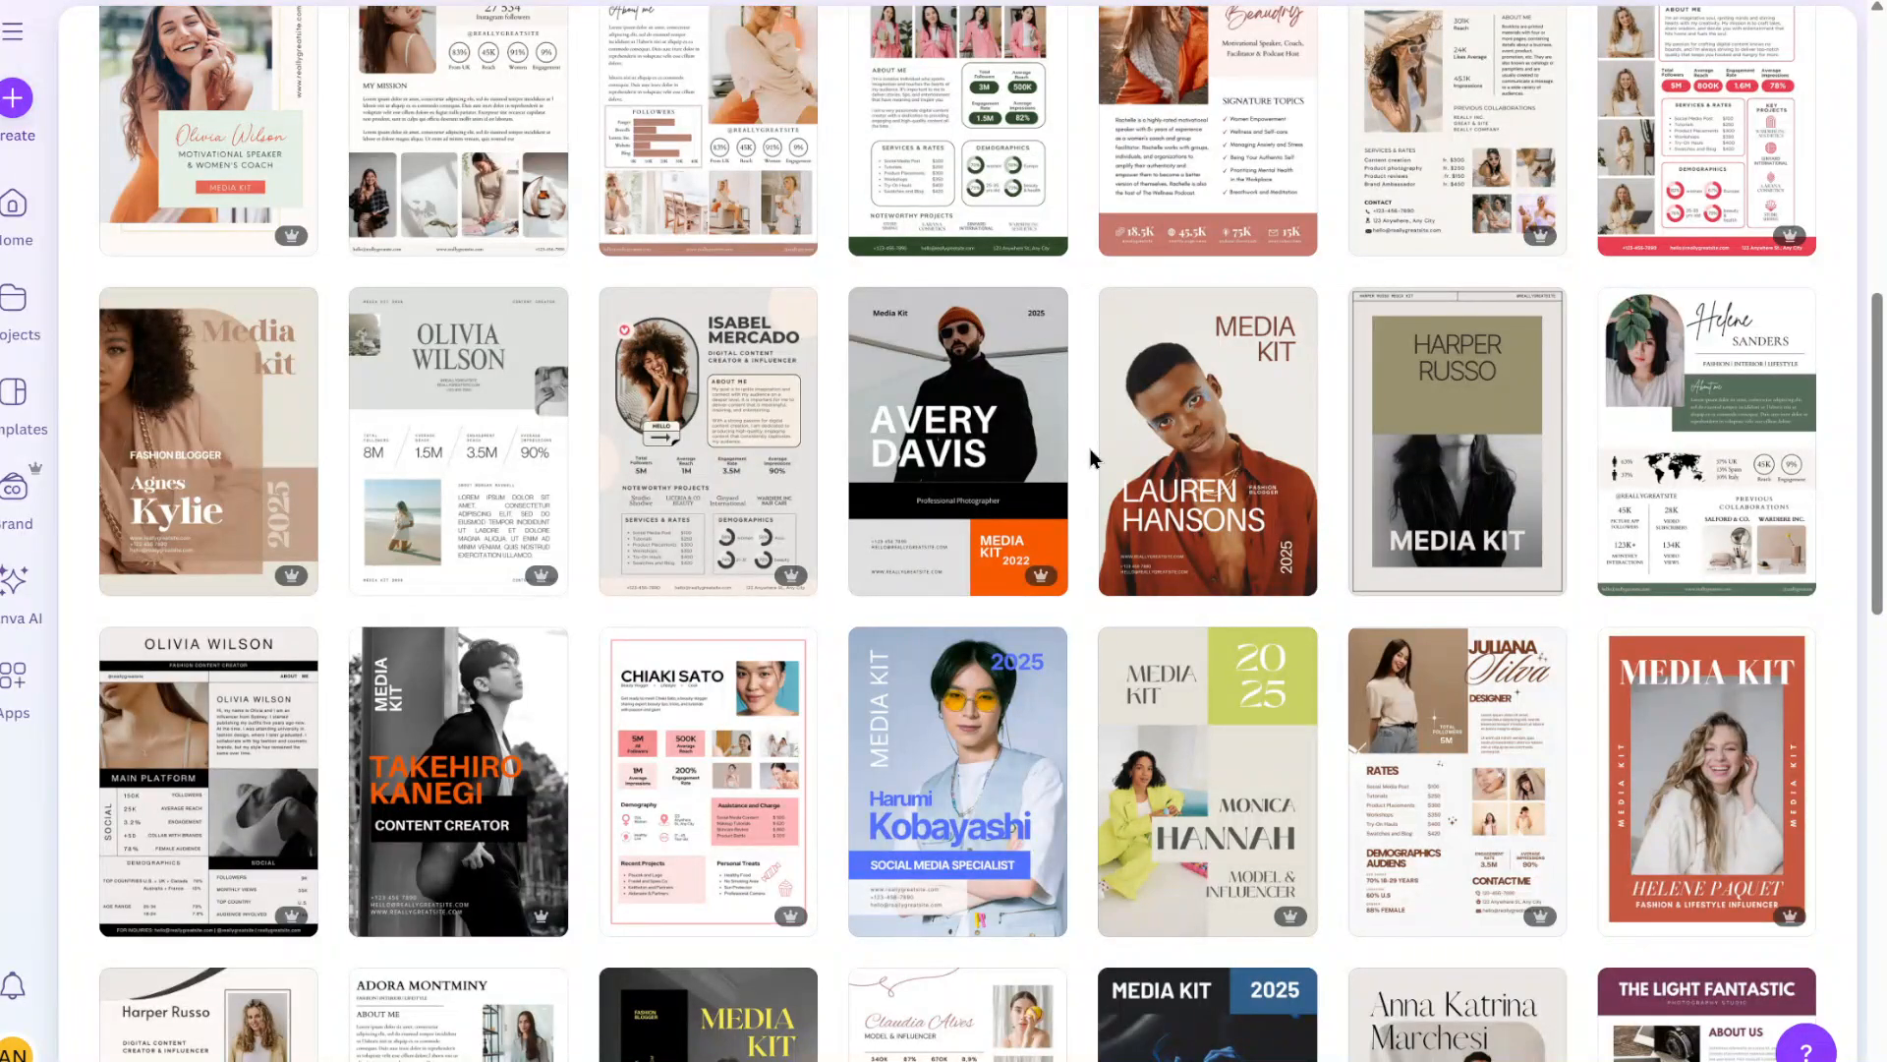
{"action": "scroll", "coordinate": [1089, 449], "scroll_direction": "up", "scroll_amount": 7}
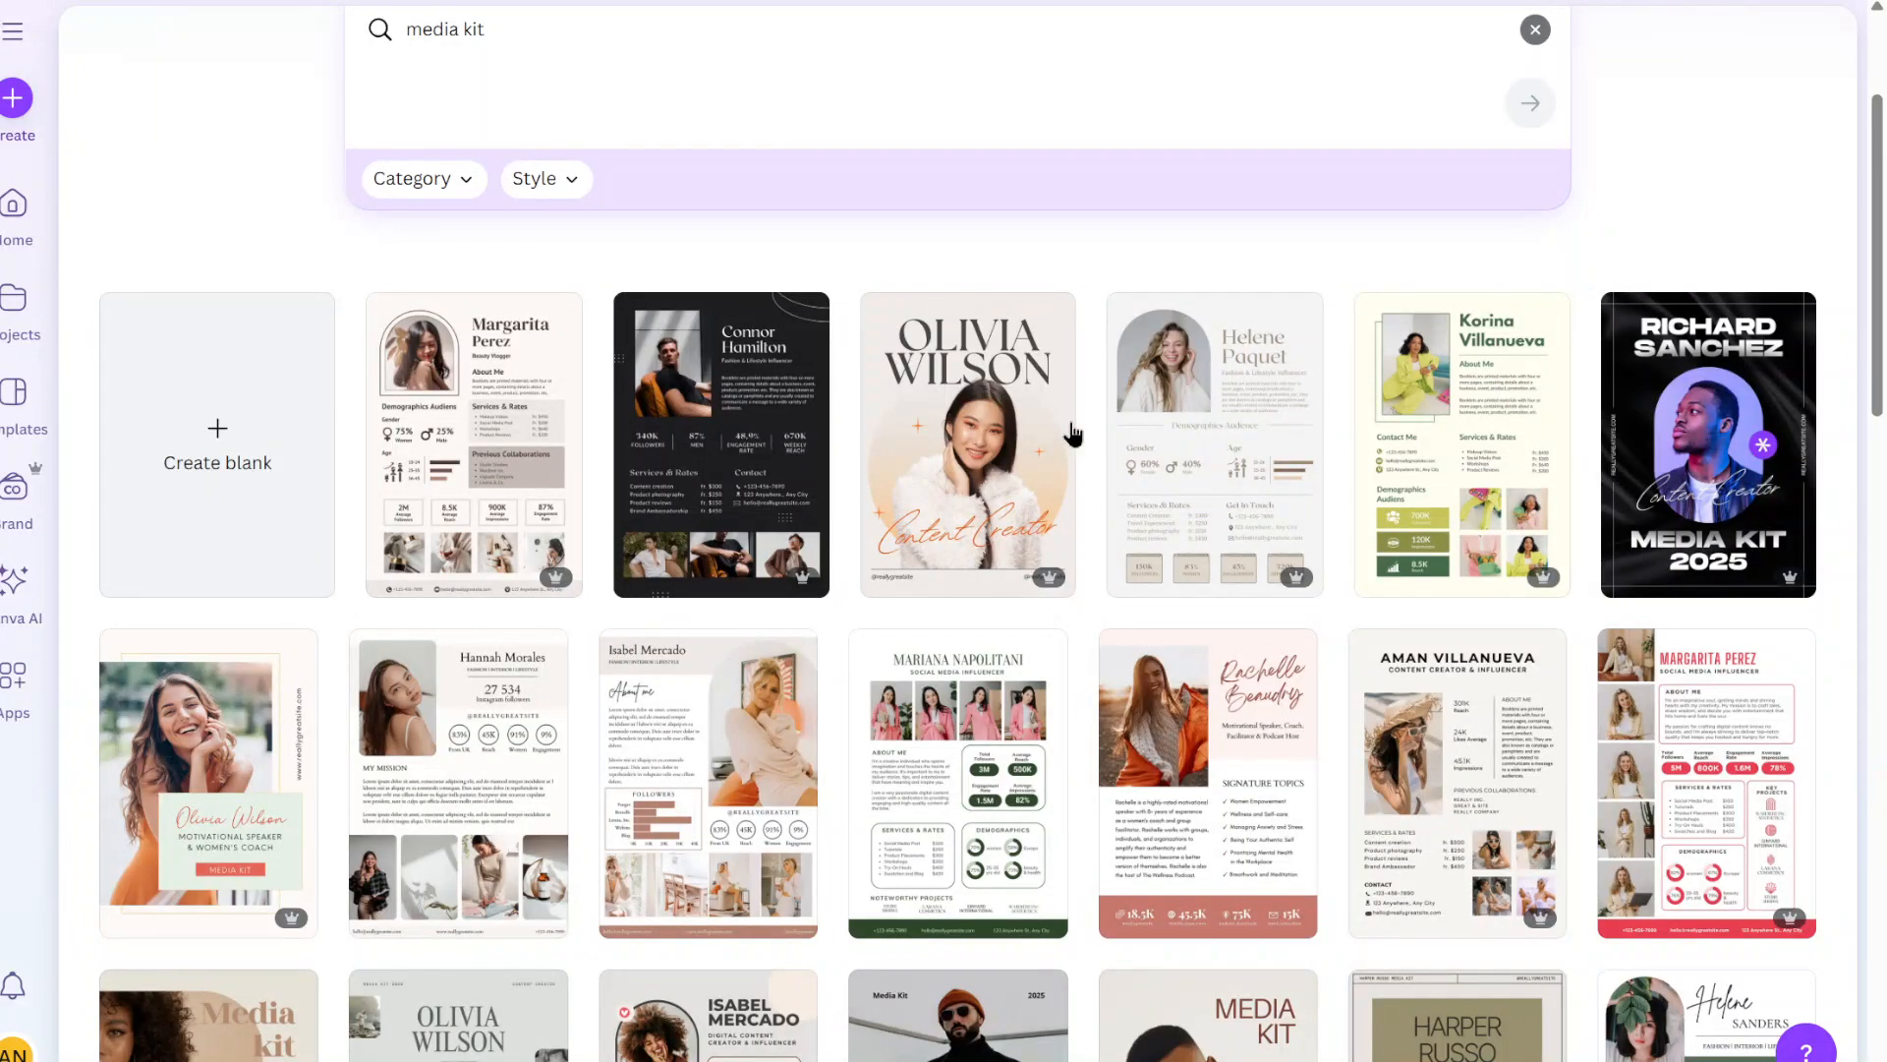
{"action": "scroll", "coordinate": [496, 470], "scroll_direction": "up", "scroll_amount": 1}
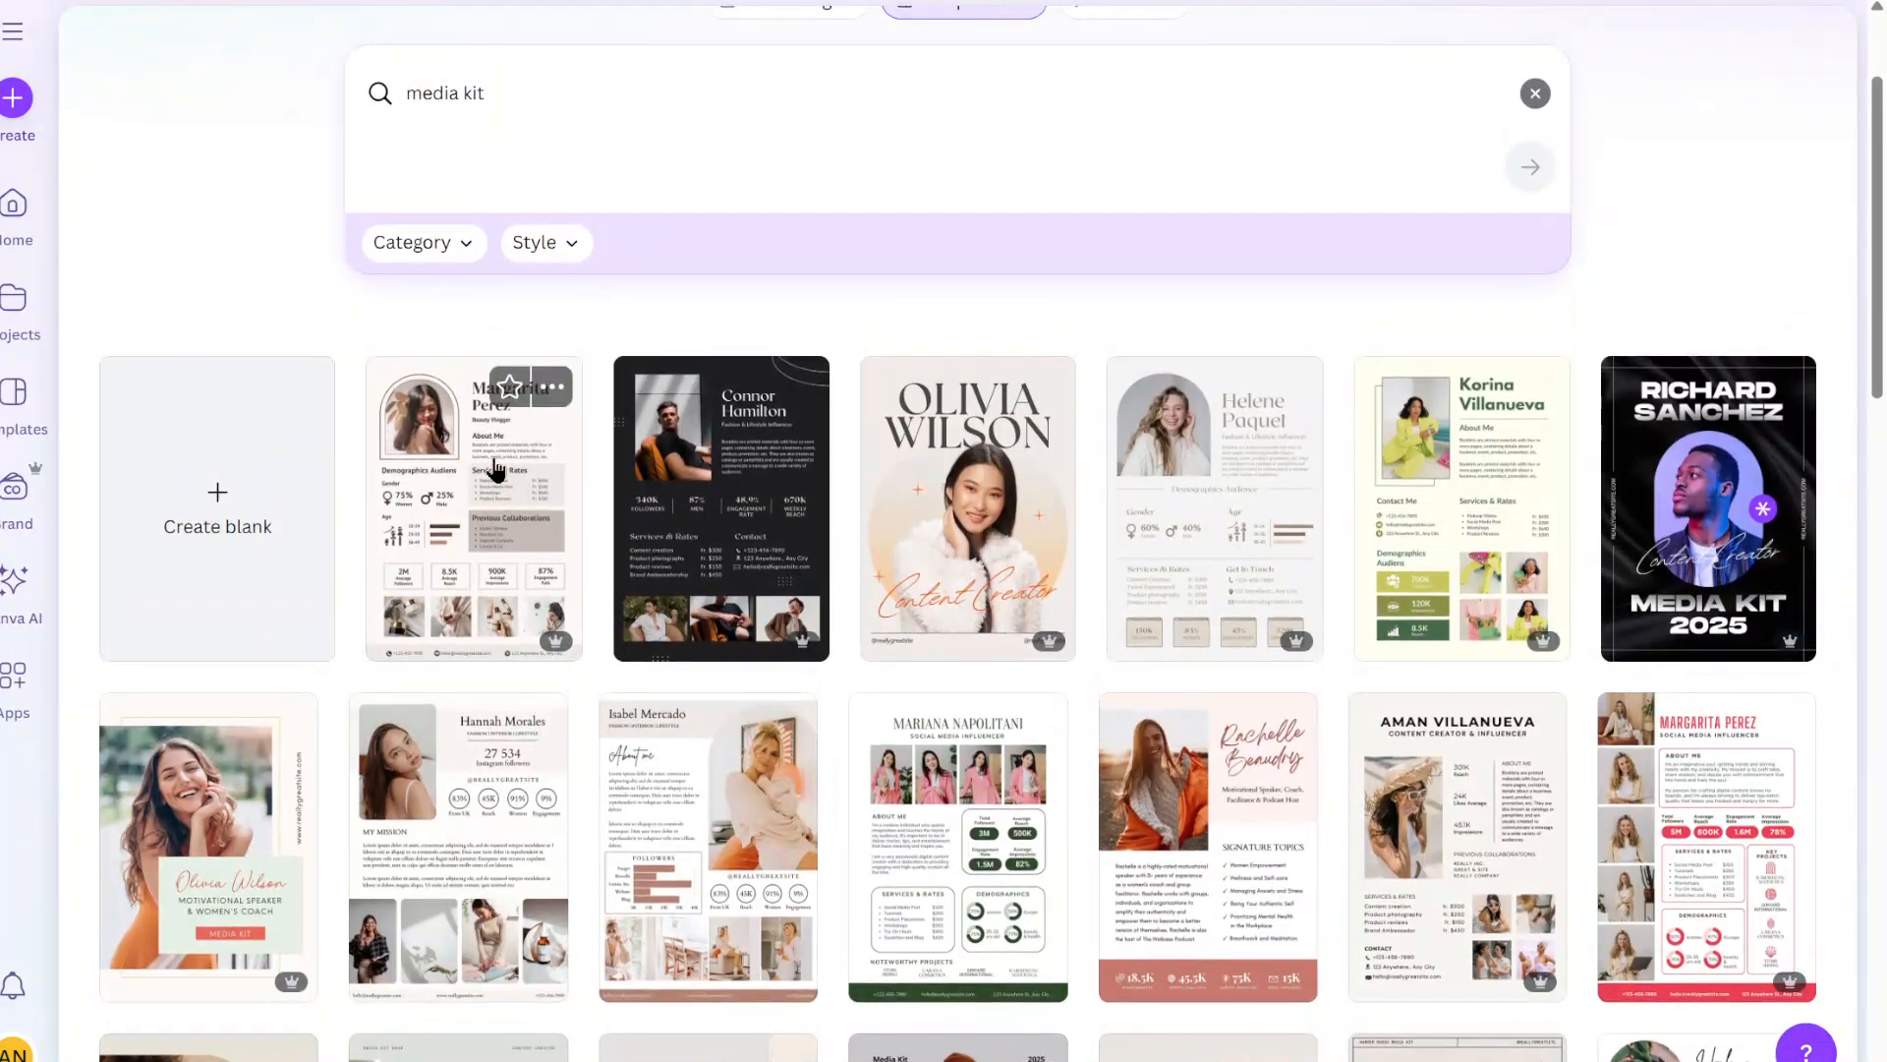
- Open the Minimalist Beauty Vlogger Influencer Rate Card Media Kit template for customizing and dismiss the letterhead print offer
{"action": "left_click", "coordinate": [493, 458]}
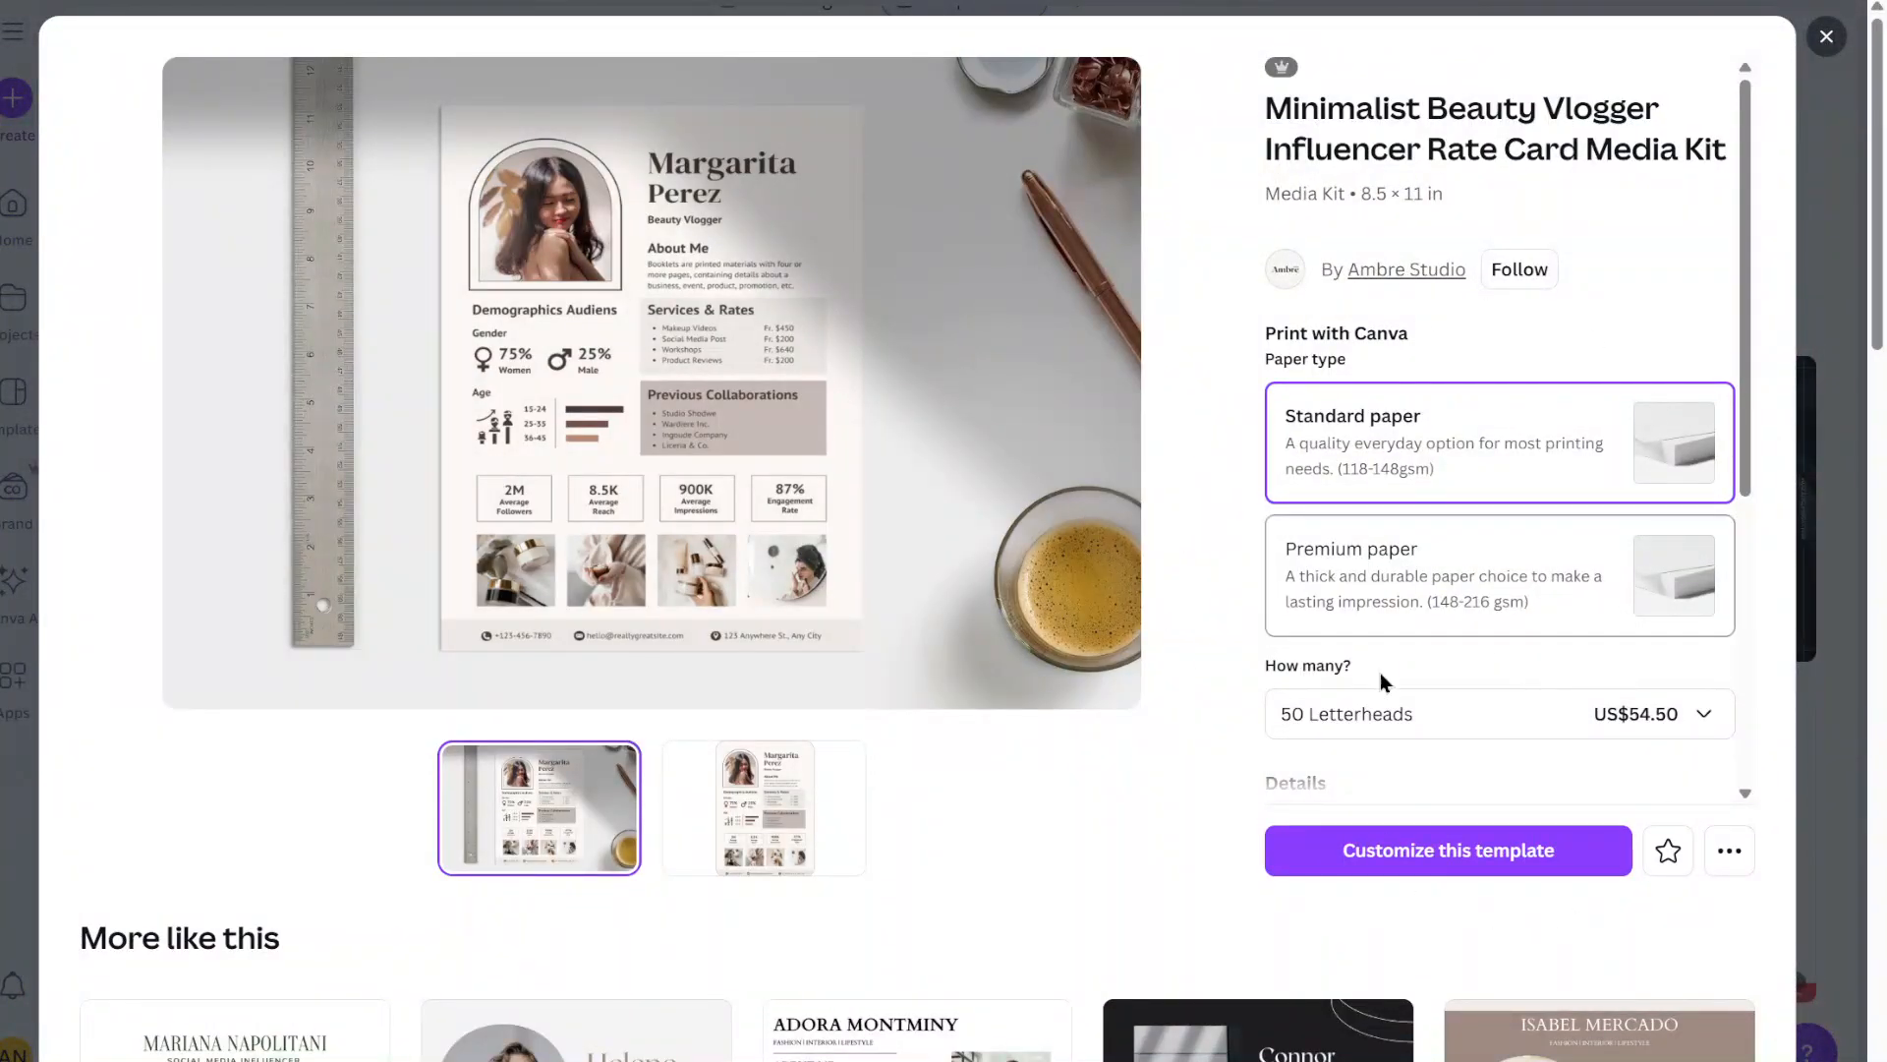
{"action": "scroll", "coordinate": [1155, 831], "scroll_direction": "down", "scroll_amount": 2}
{"action": "scroll", "coordinate": [1155, 820], "scroll_direction": "down", "scroll_amount": 2}
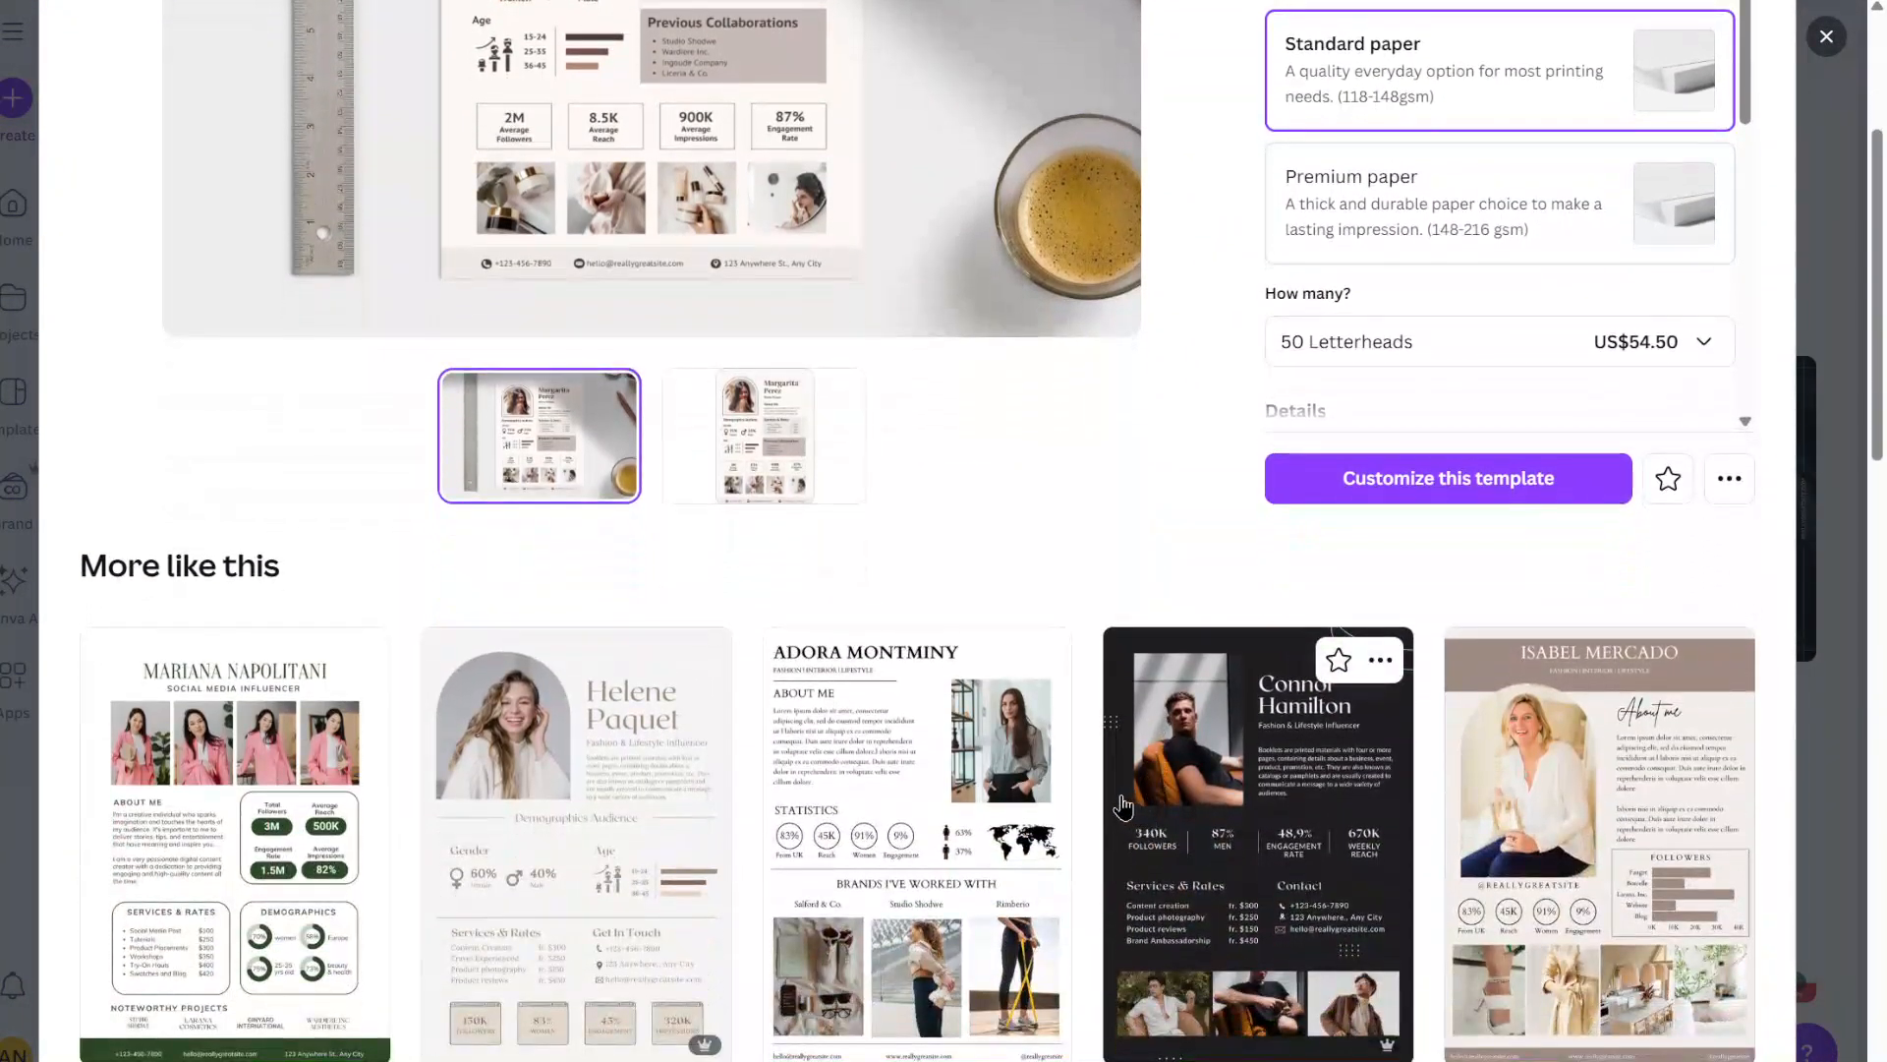
{"action": "scroll", "coordinate": [1087, 786], "scroll_direction": "up", "scroll_amount": 4}
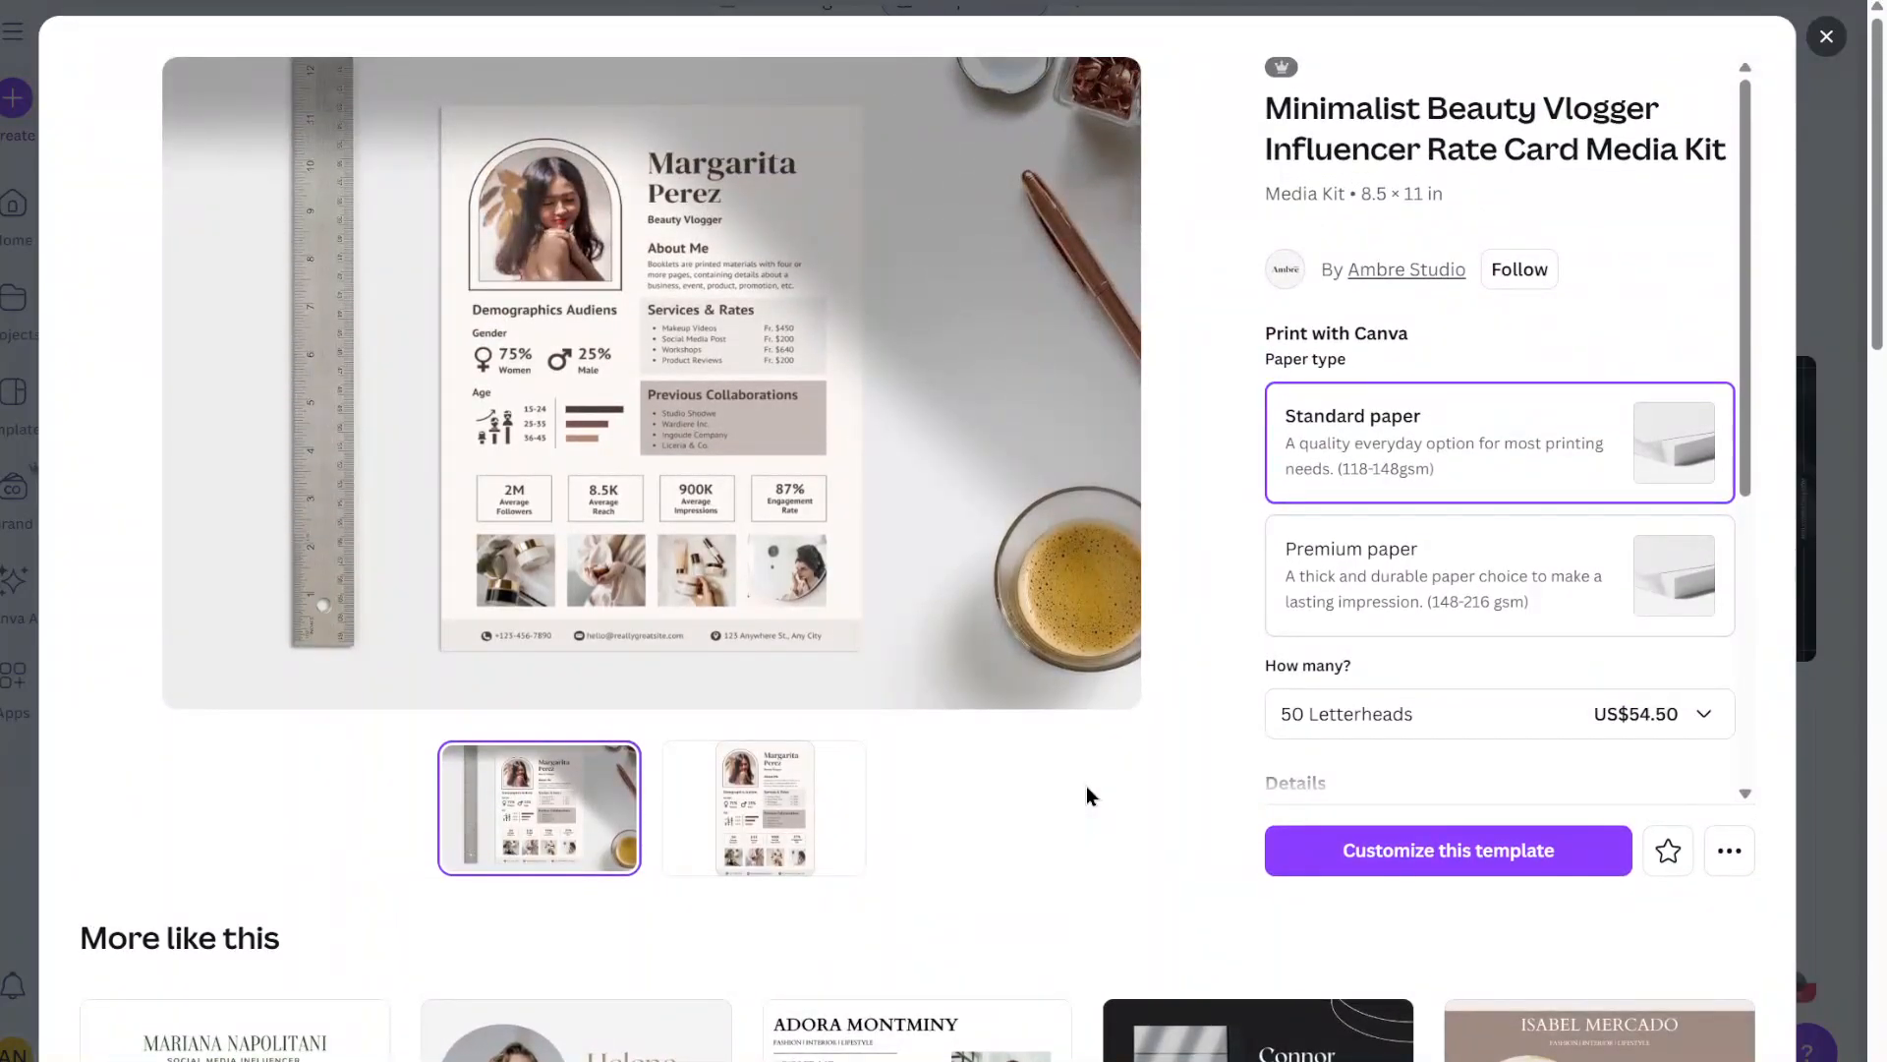
{"action": "scroll", "coordinate": [1088, 786], "scroll_direction": "down", "scroll_amount": 10}
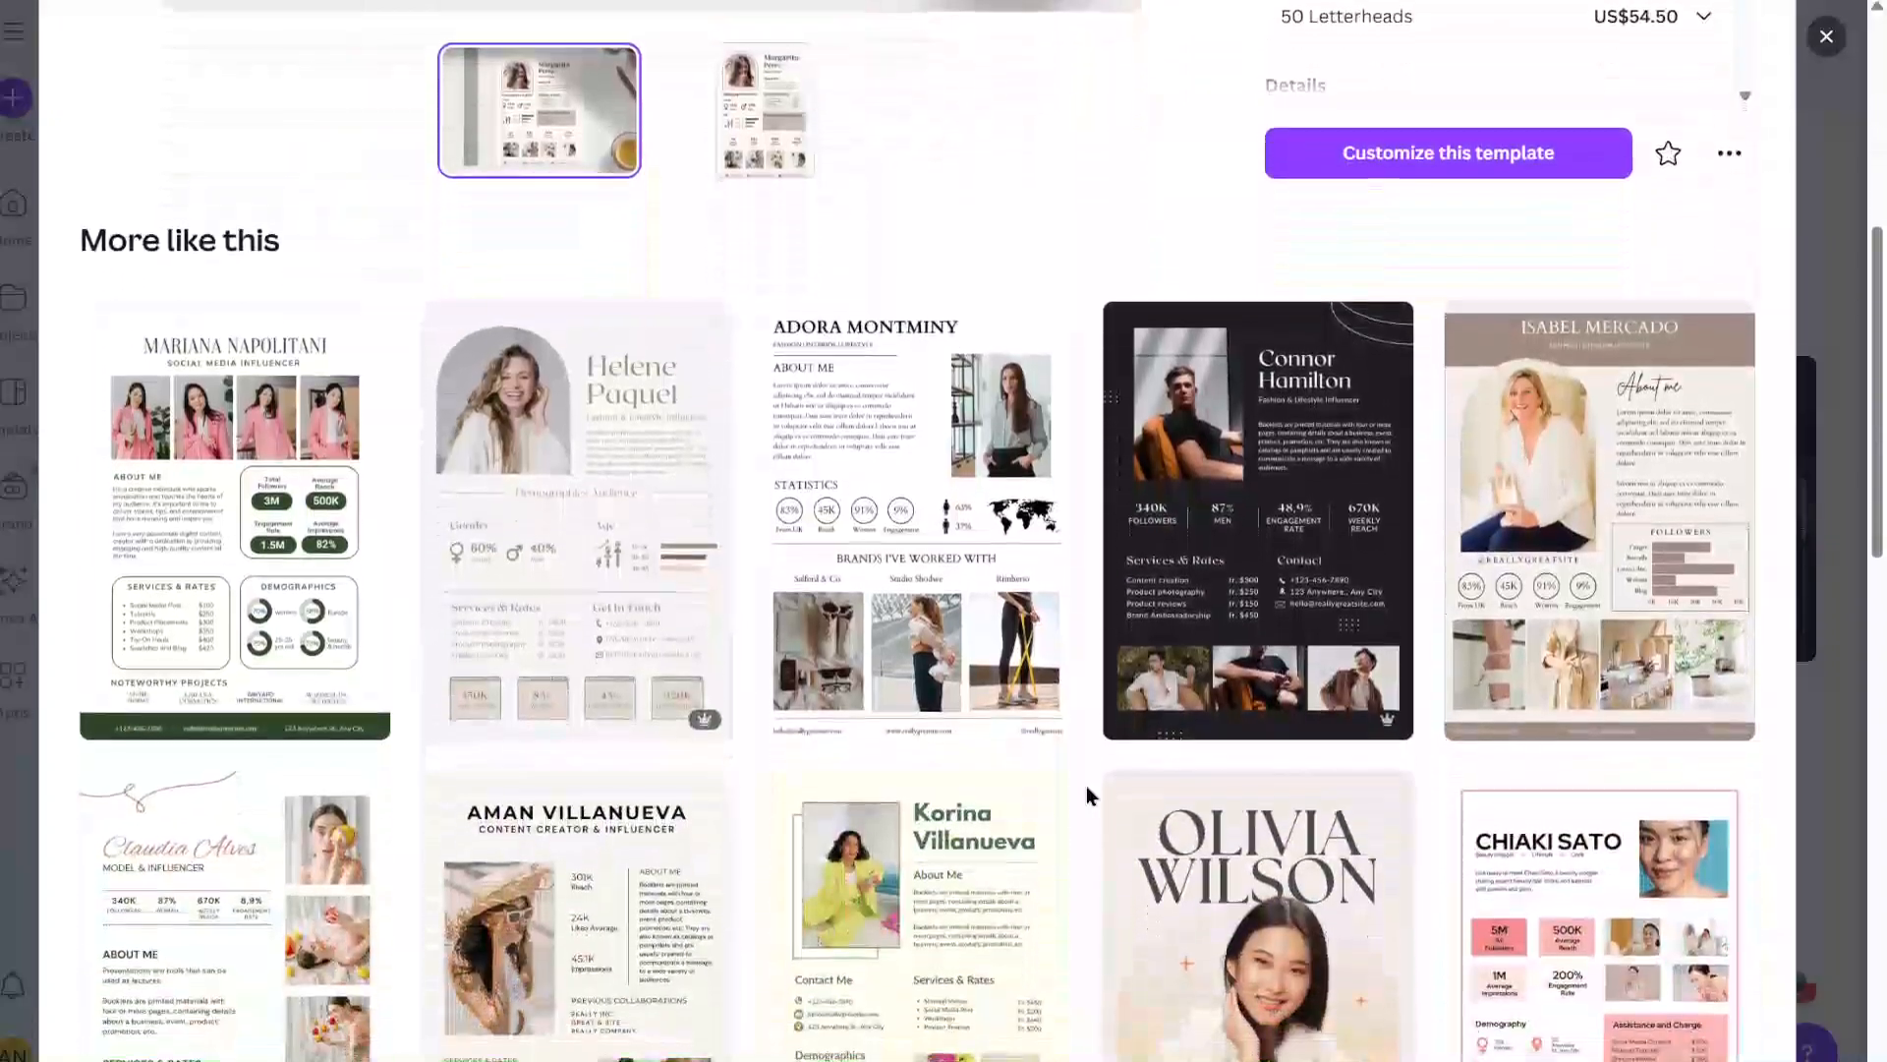
{"action": "scroll", "coordinate": [1088, 787], "scroll_direction": "up", "scroll_amount": 2}
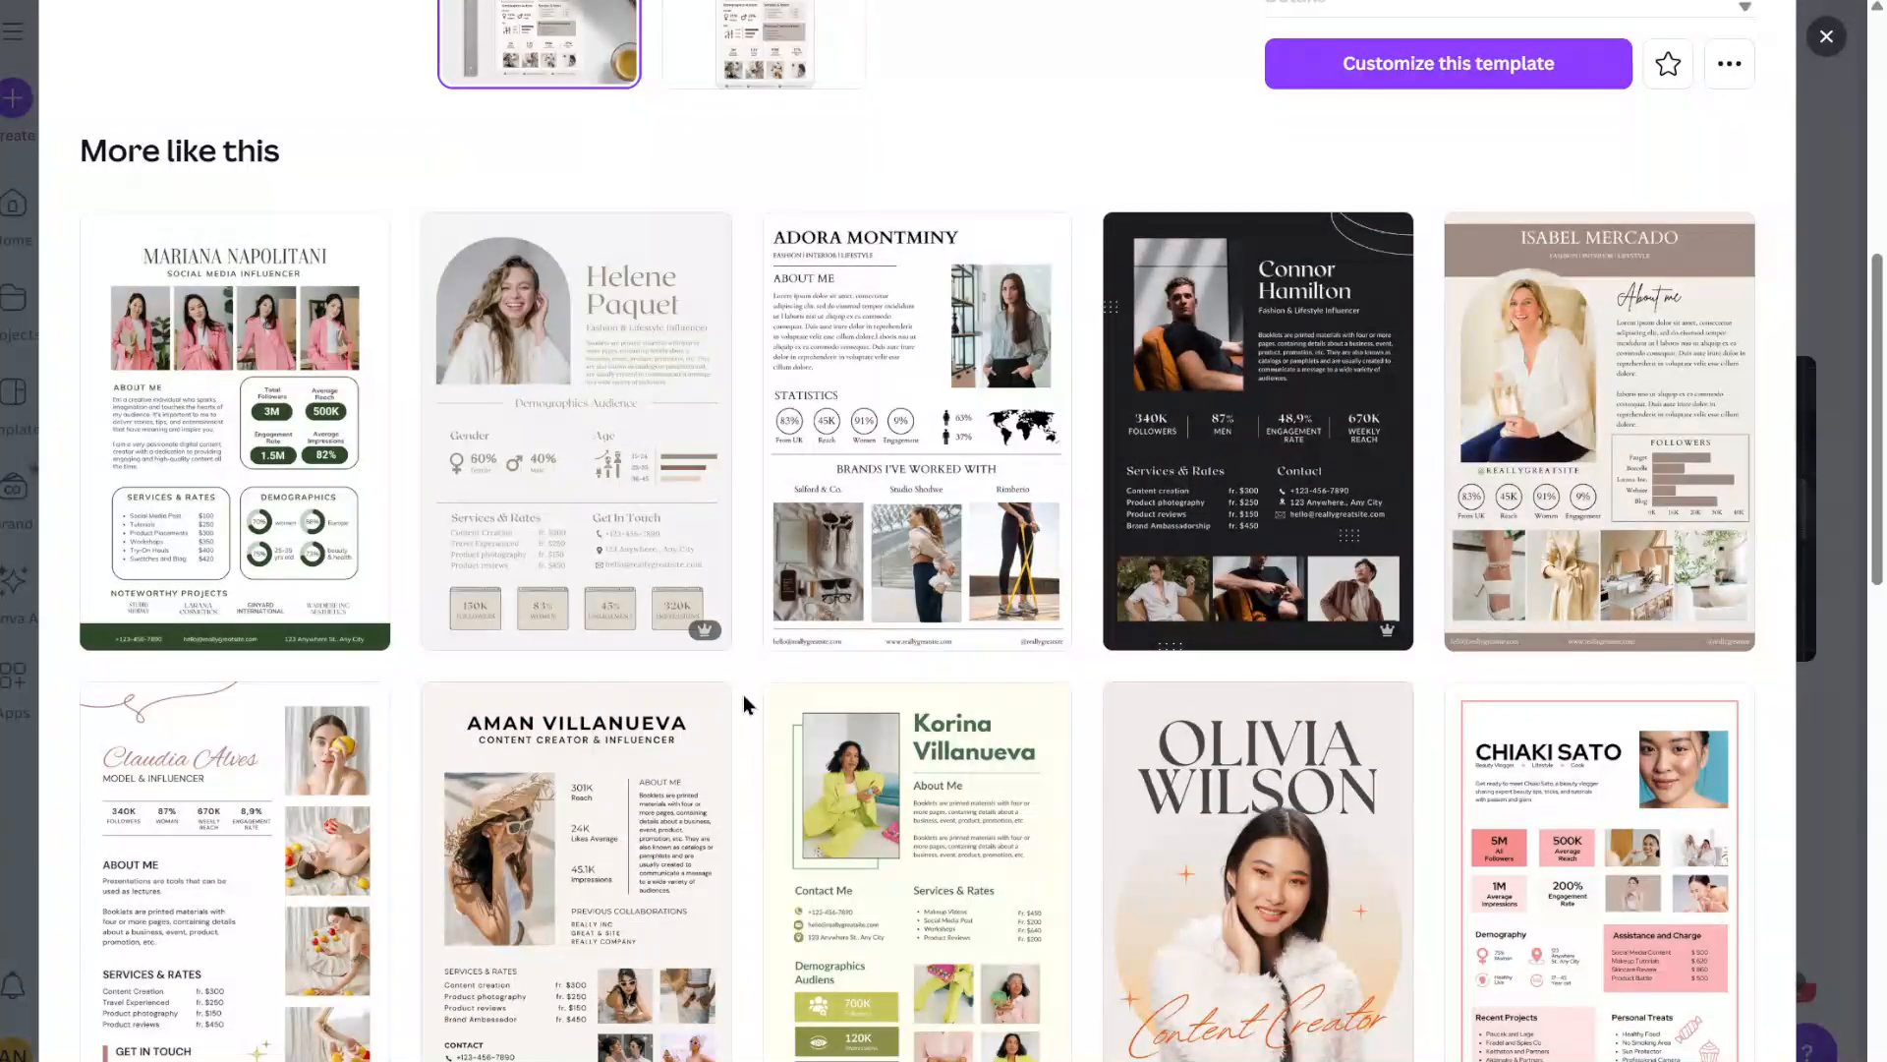
{"action": "scroll", "coordinate": [743, 694], "scroll_direction": "up", "scroll_amount": 8}
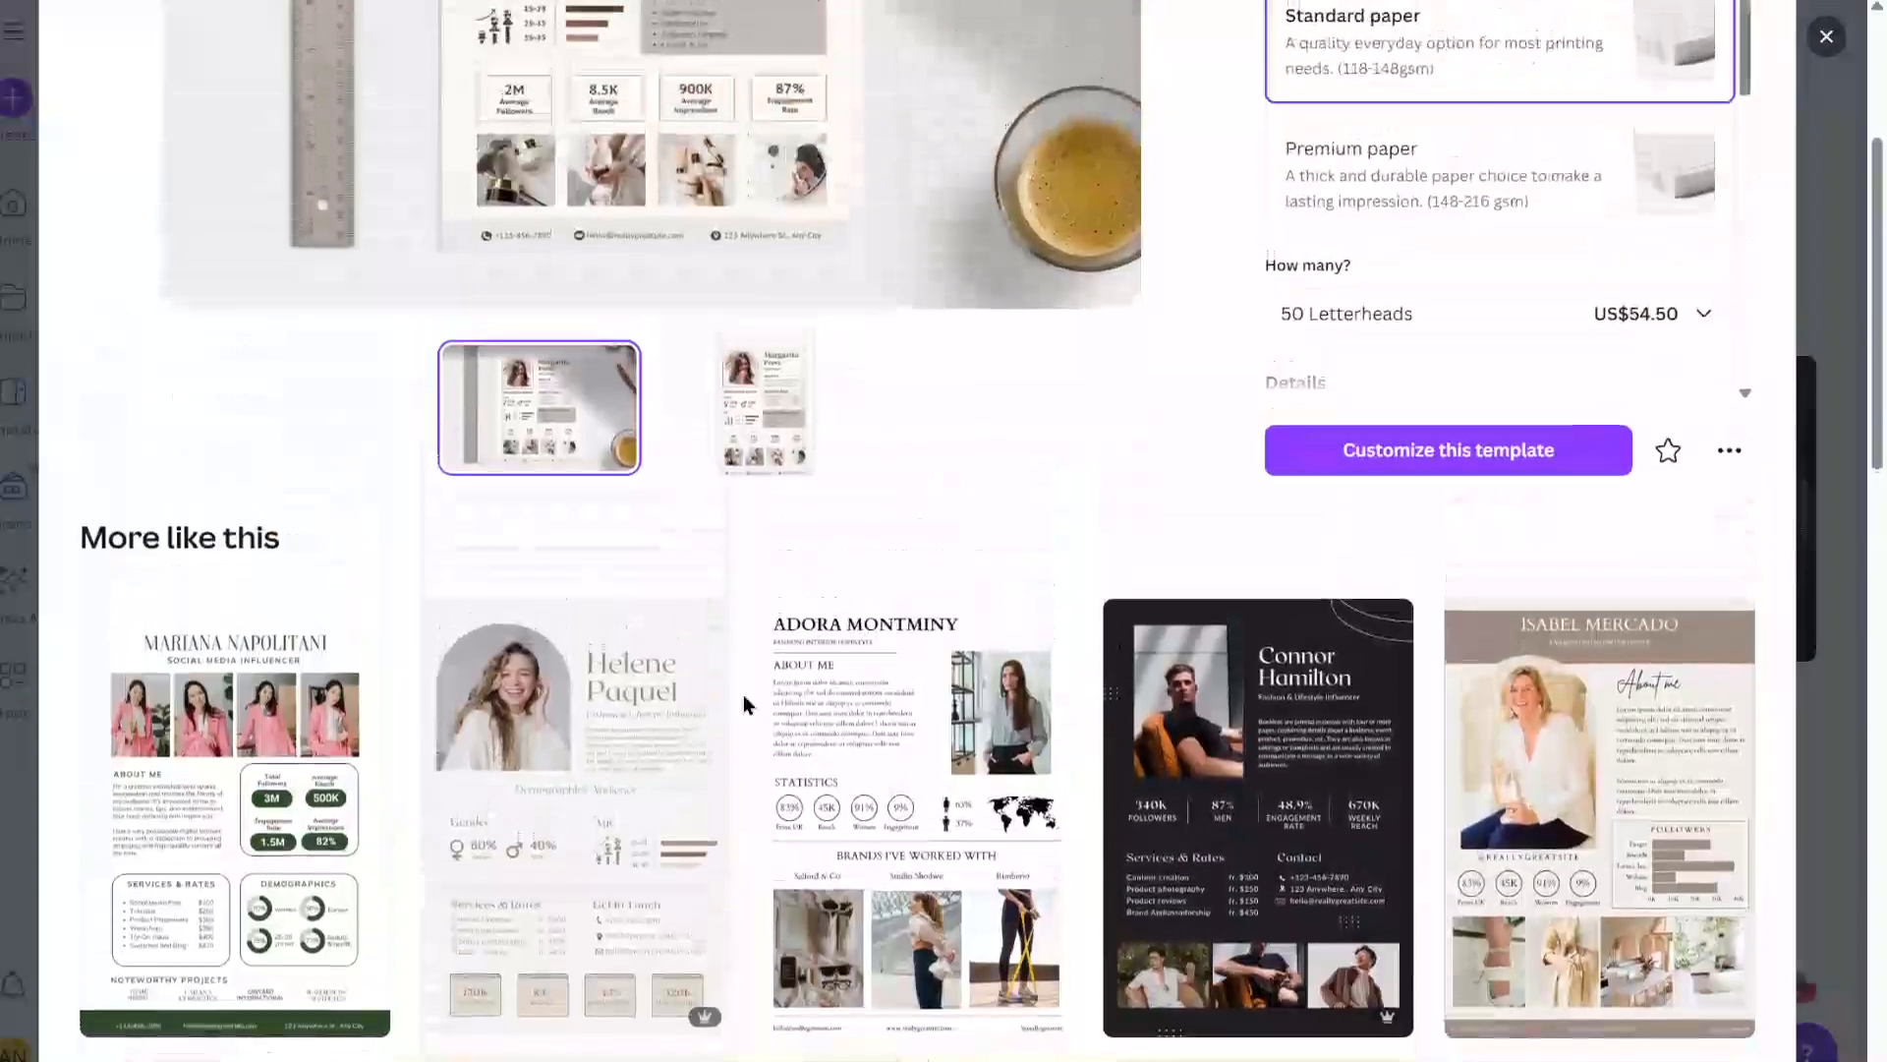
{"action": "left_click", "coordinate": [1459, 825]}
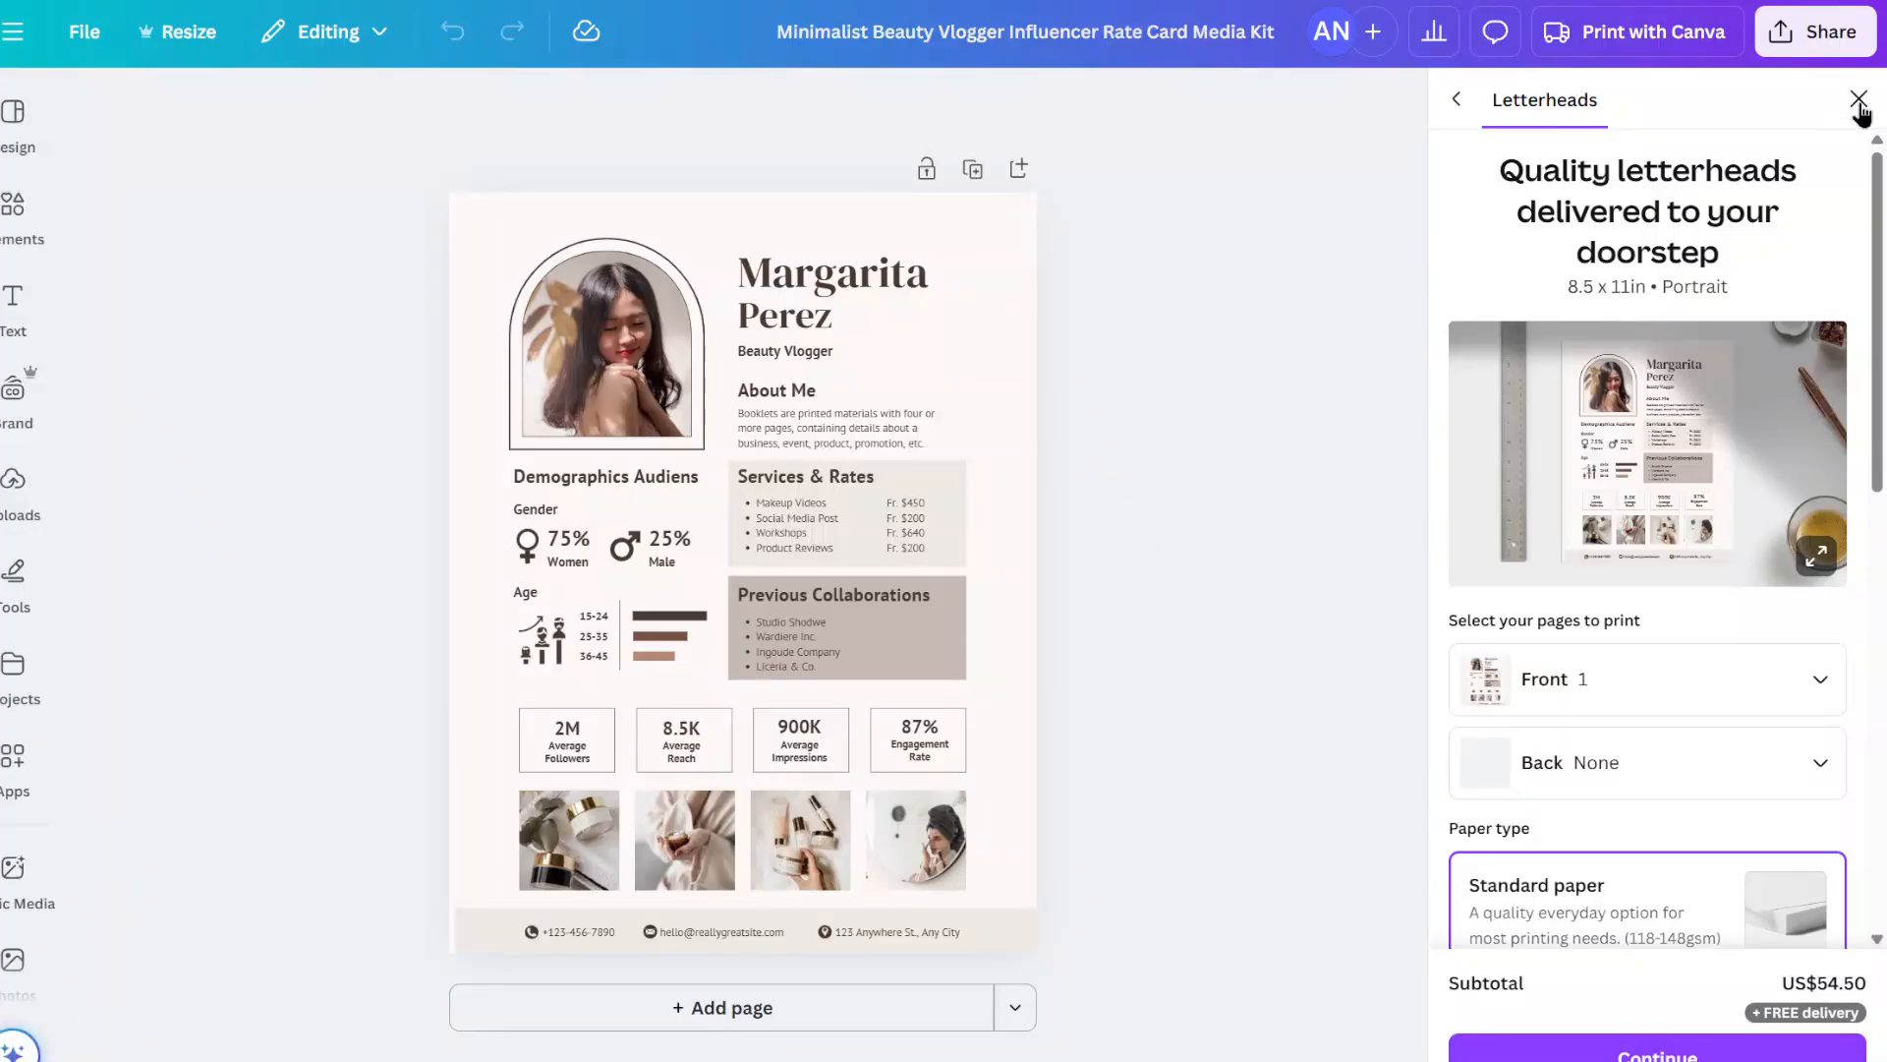
{"action": "left_click", "coordinate": [1859, 100]}
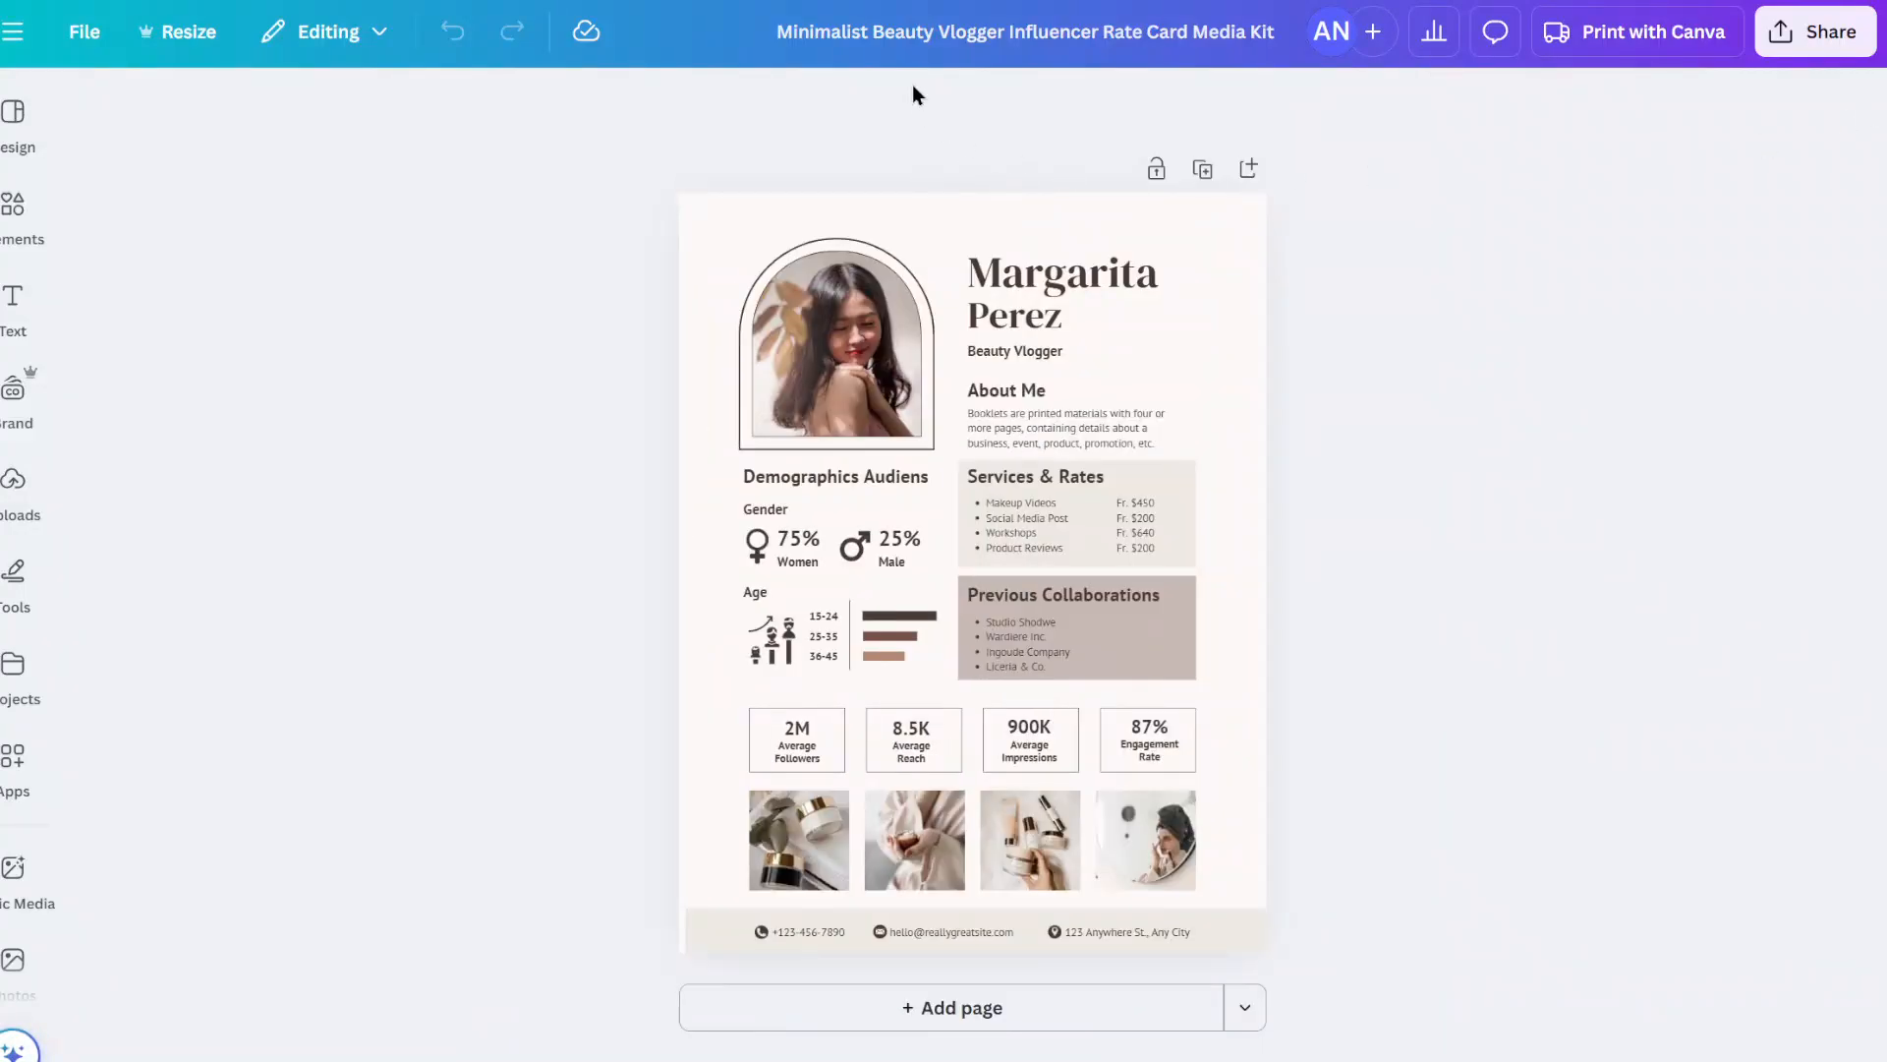
- Rename the design as "Influencer Media Kit"
{"action": "left_click", "coordinate": [1020, 14]}
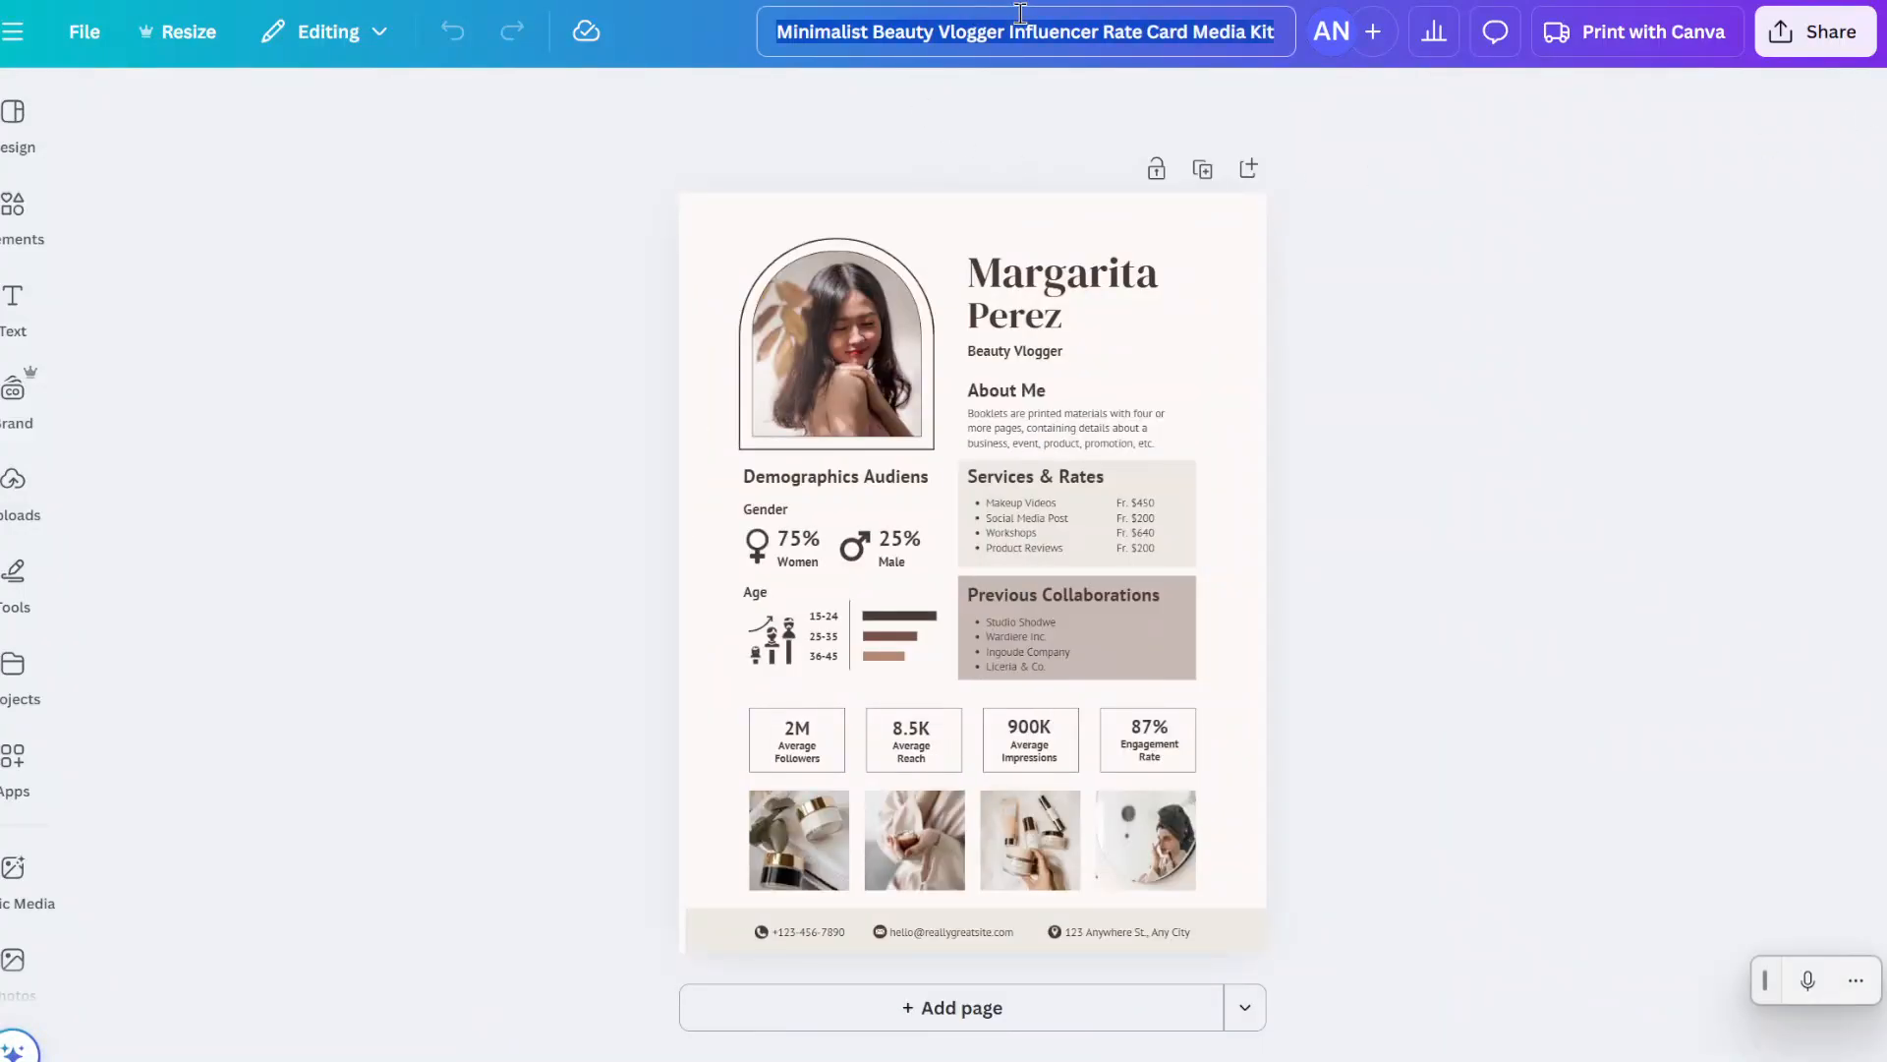
{"action": "type", "text": "Influencer M"}
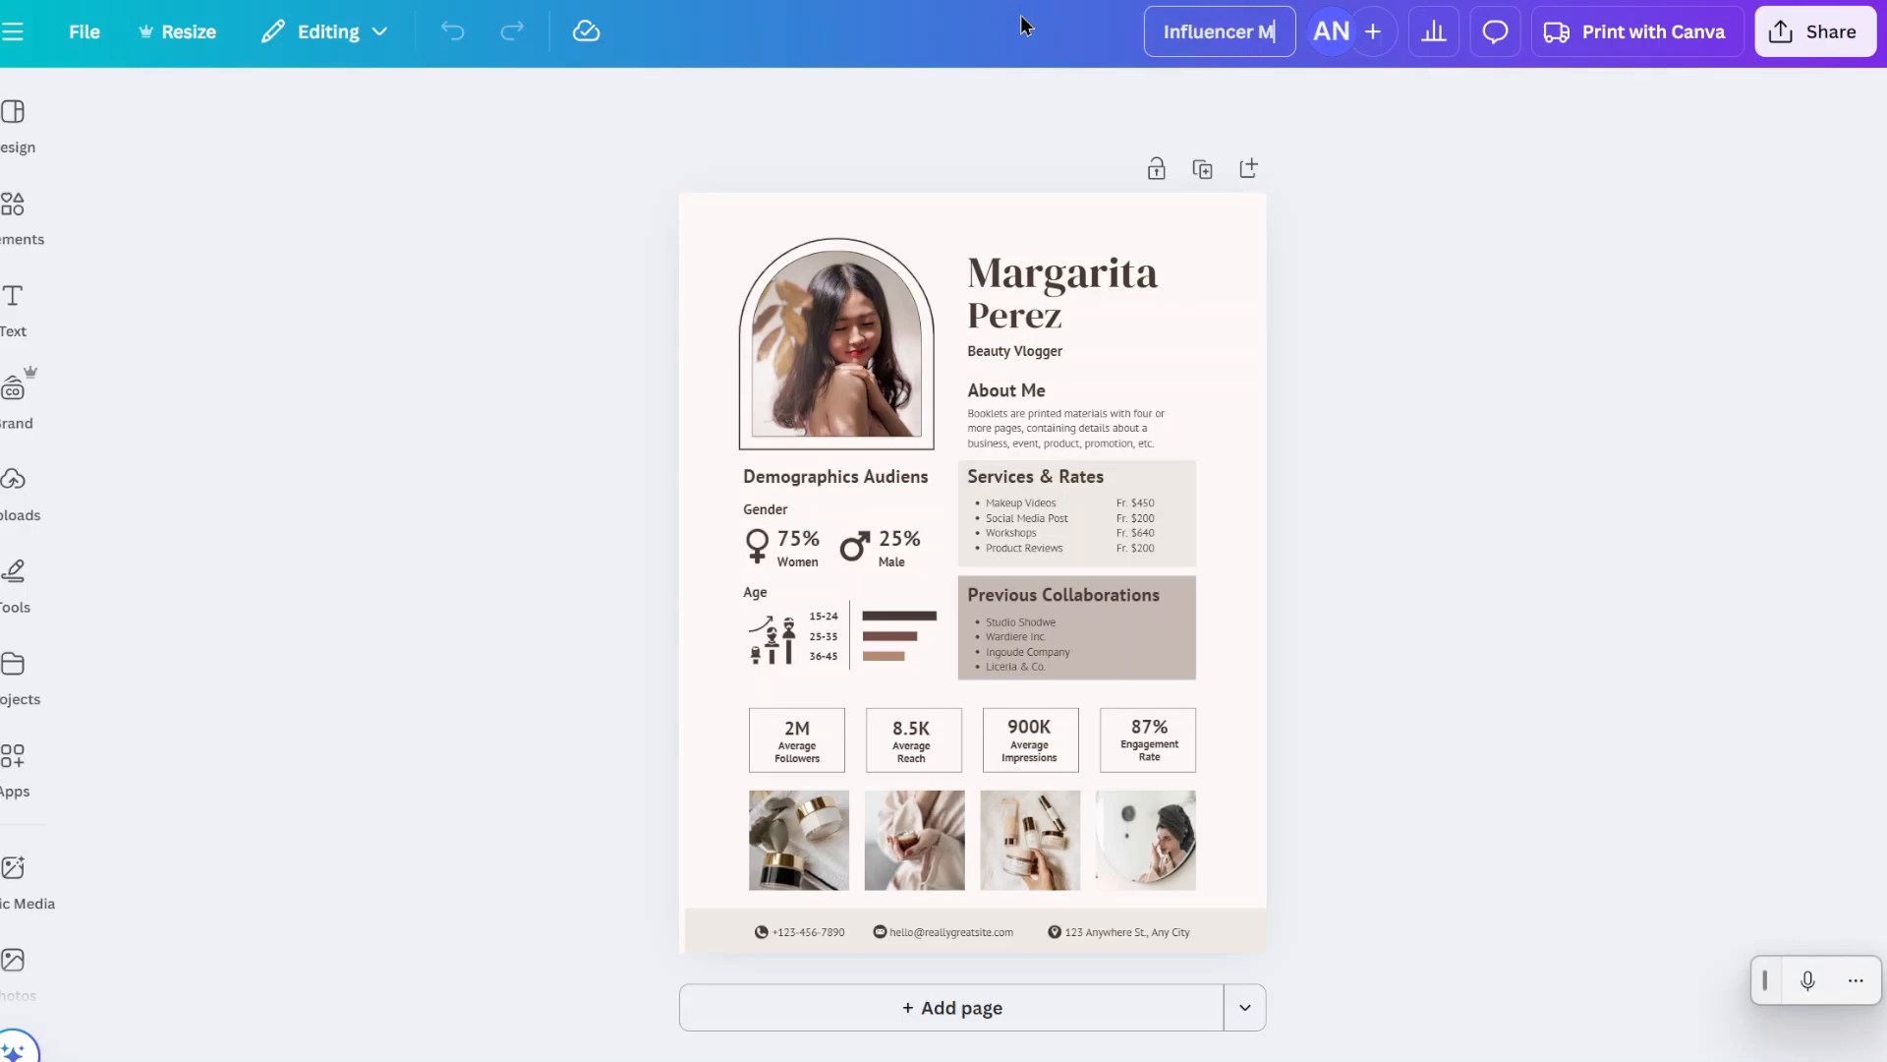
{"action": "type", "text": "edia Kit"}
{"action": "key", "text": "Return"}
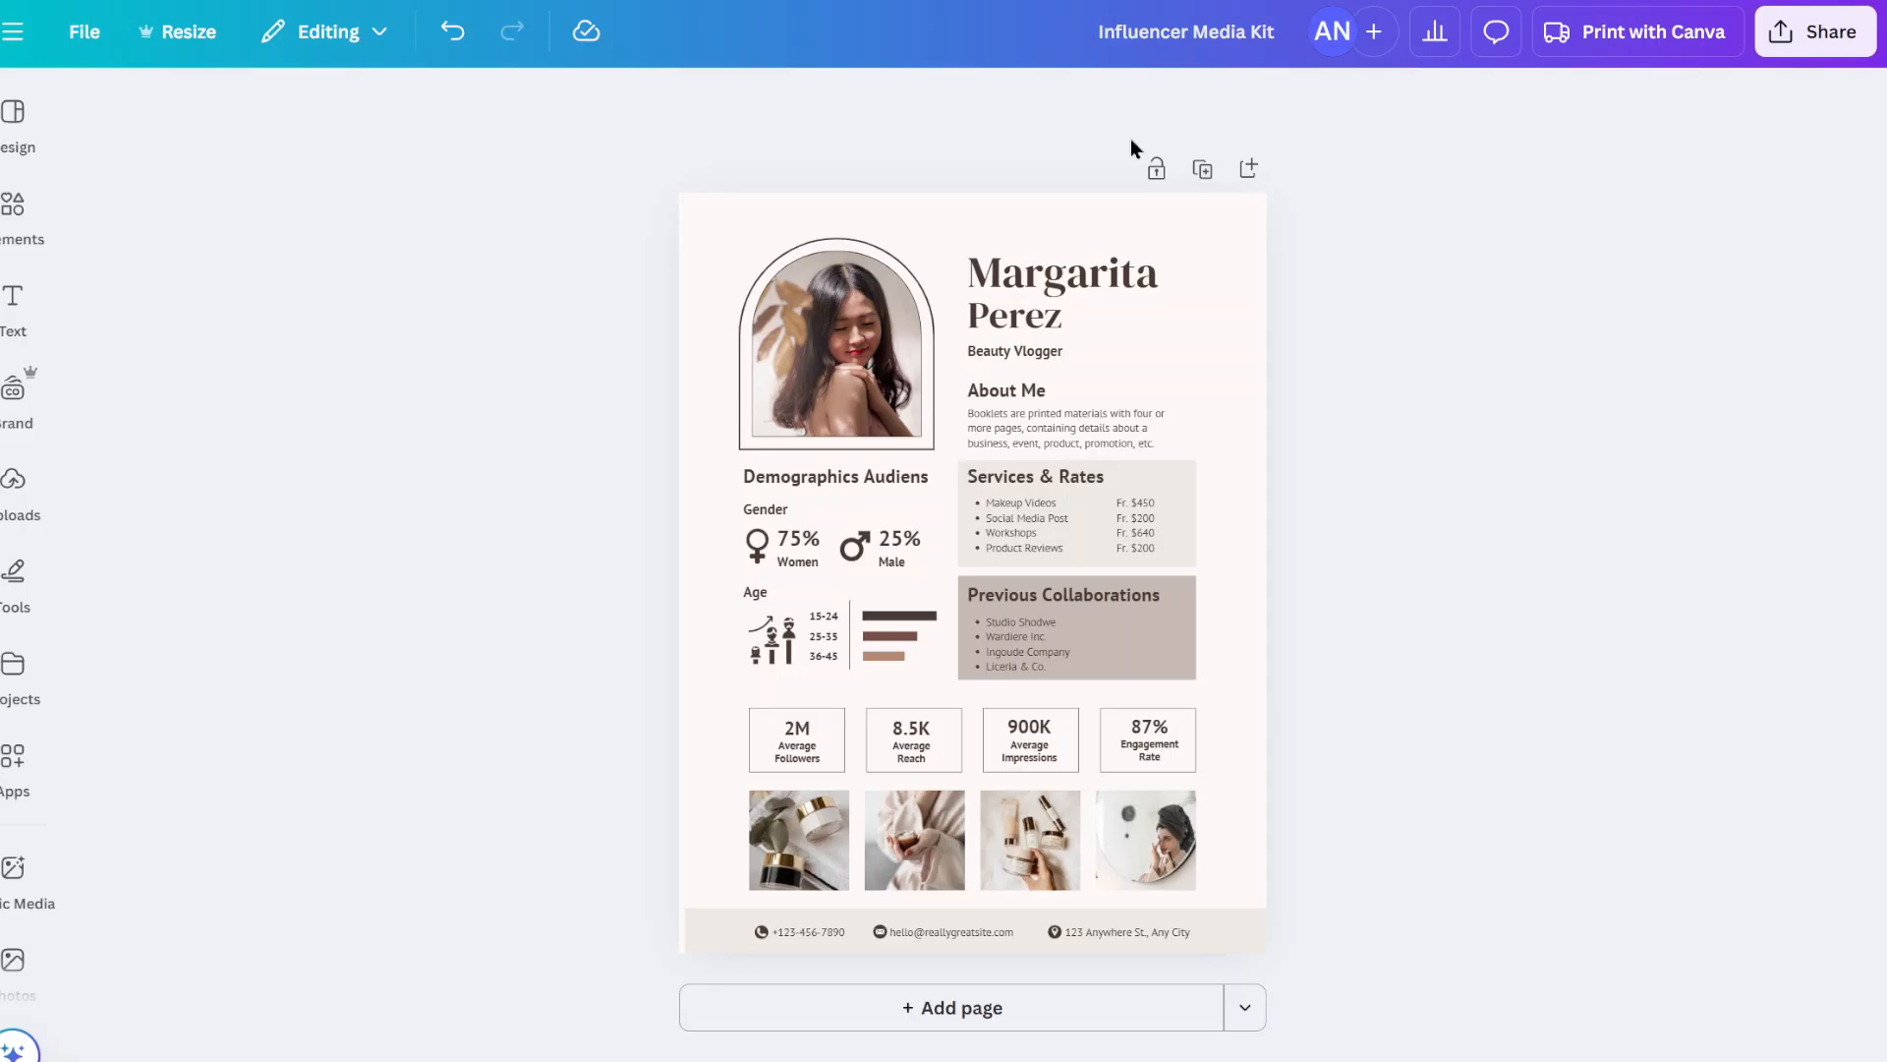
- Add a blank second page to the design and title it "Rate Card"
{"action": "left_click", "coordinate": [1249, 168]}
{"action": "scroll", "coordinate": [747, 367], "scroll_direction": "up", "scroll_amount": 1}
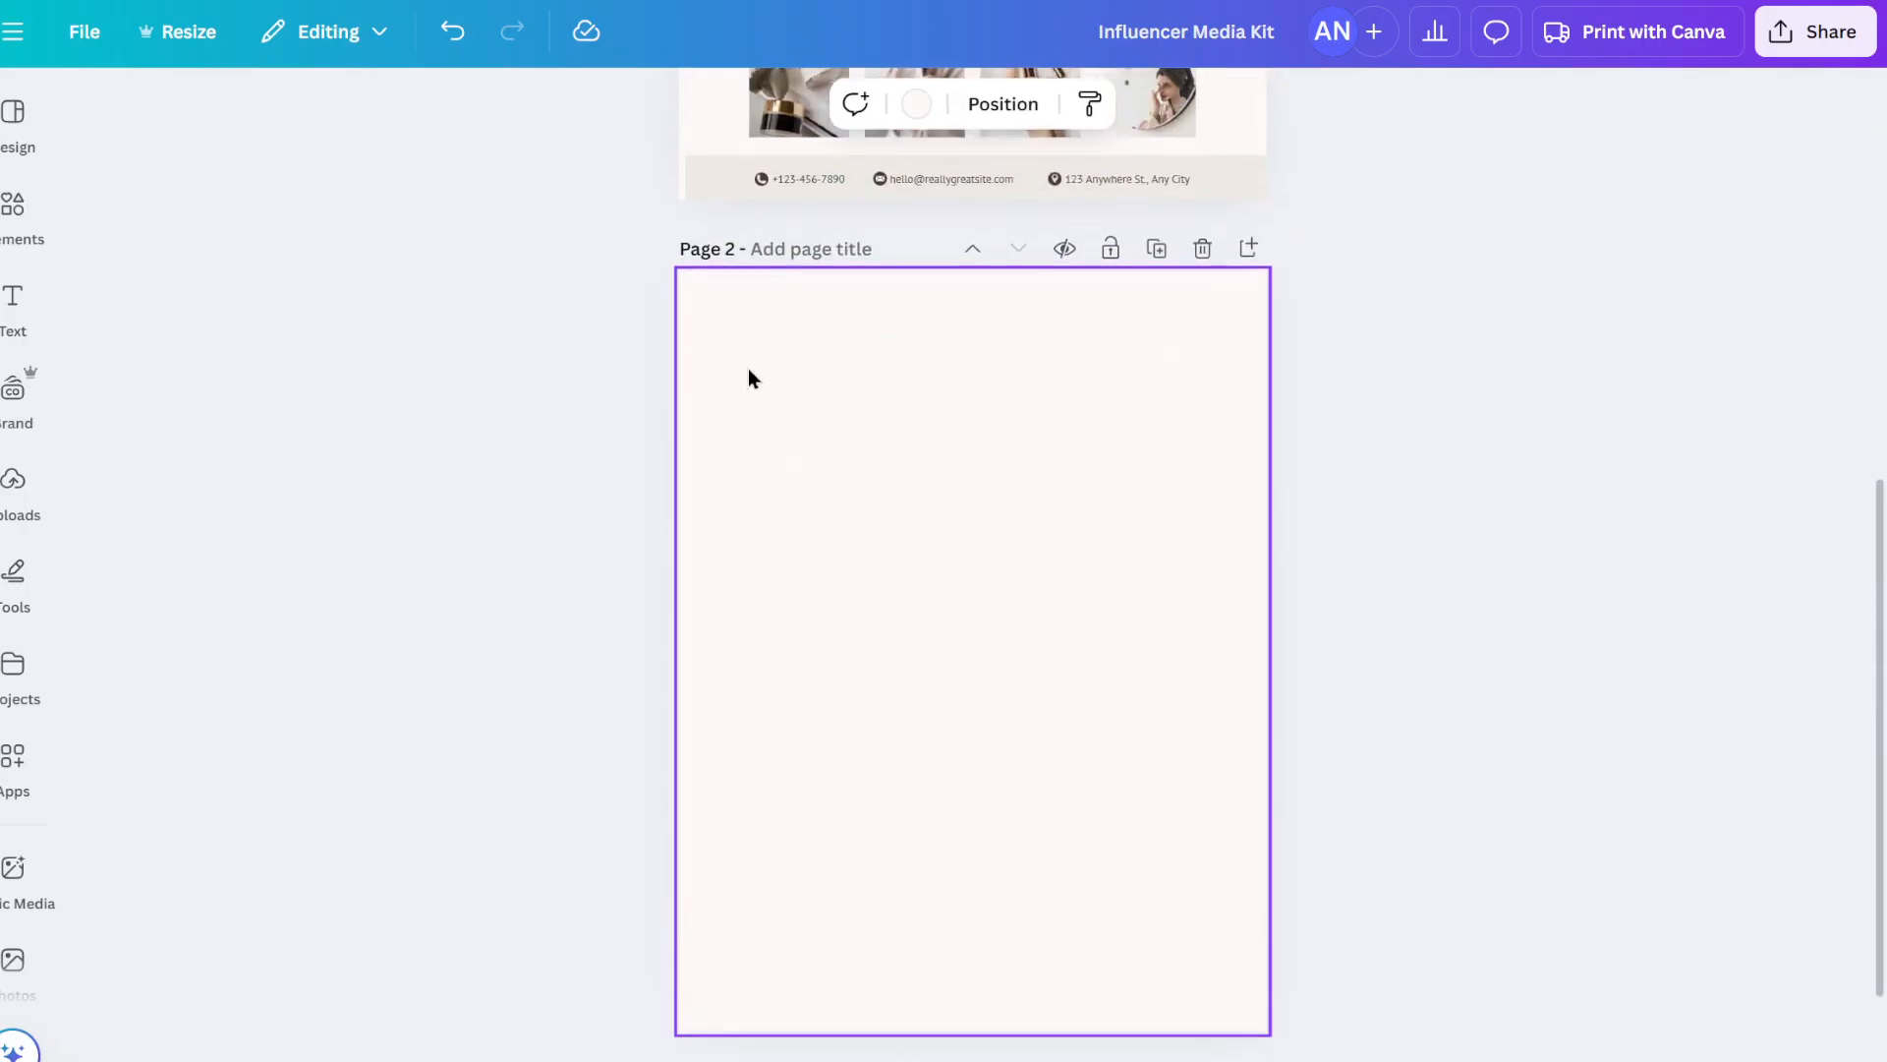
{"action": "left_click", "coordinate": [809, 255]}
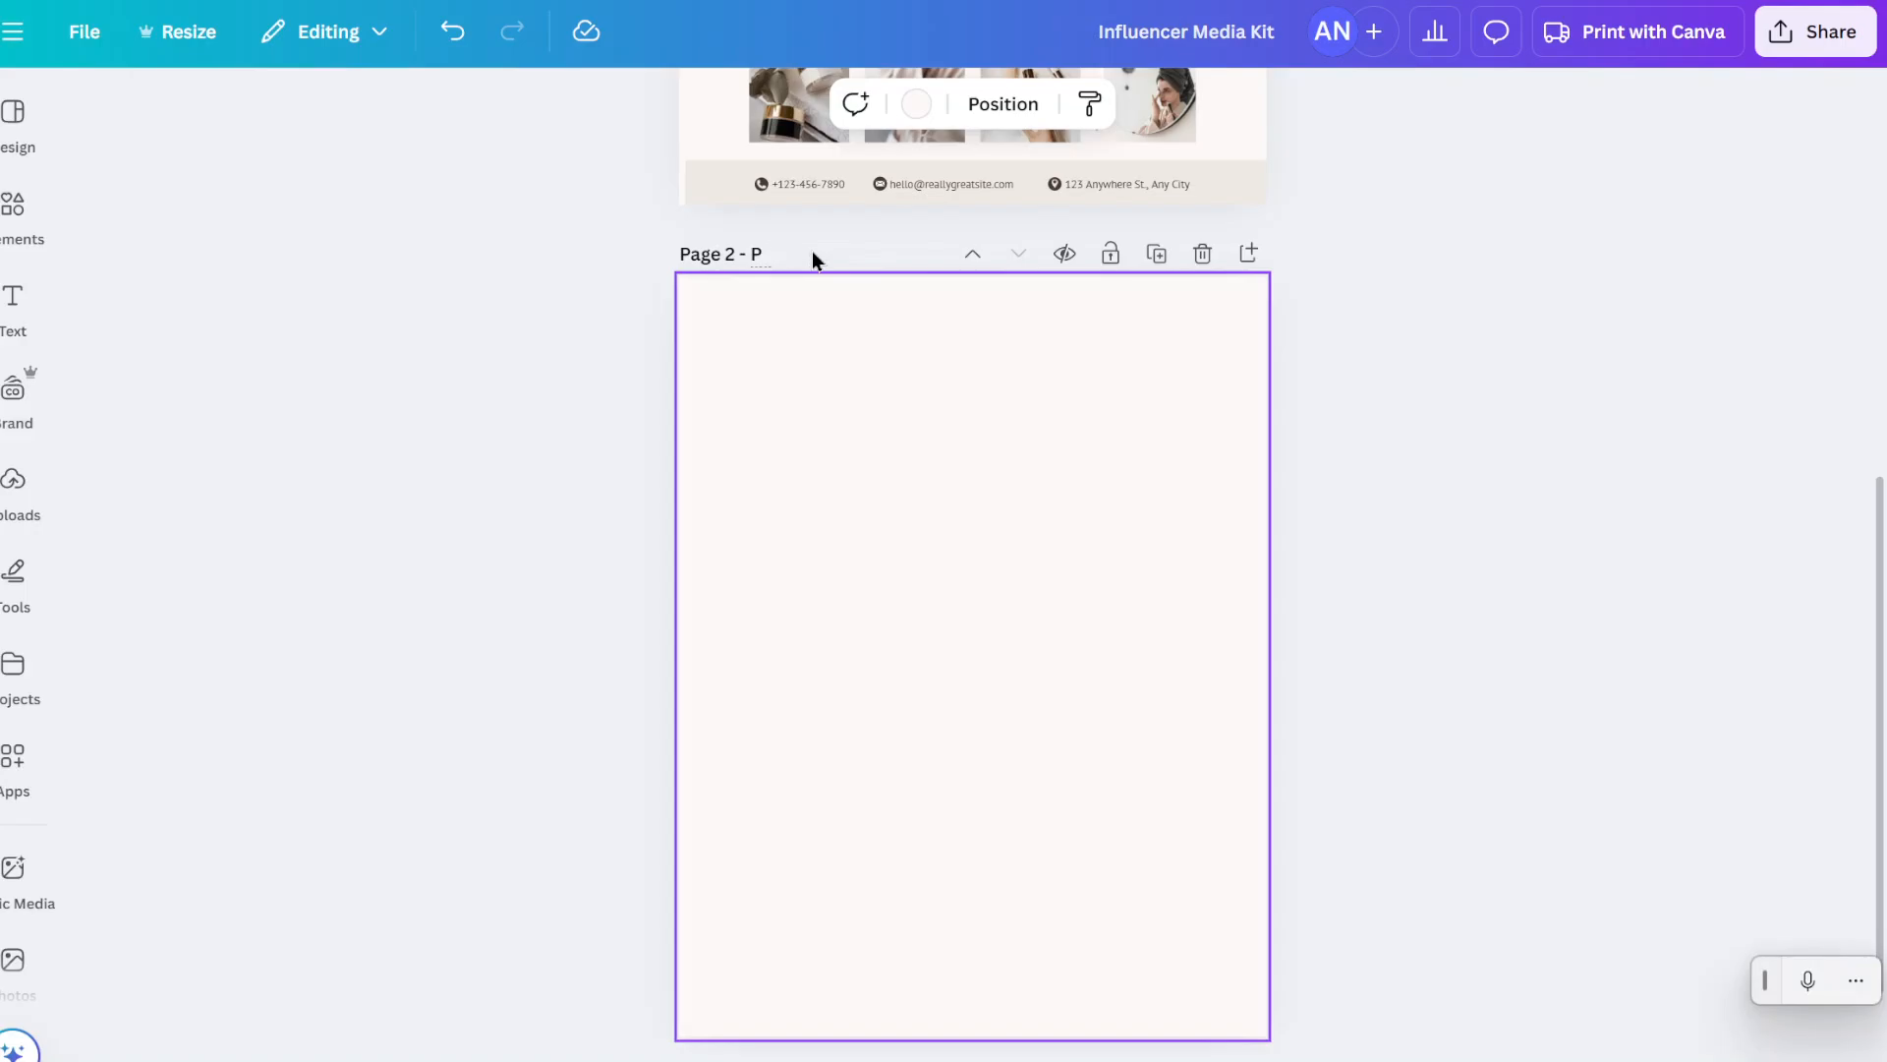
{"action": "type", "text": "Rate Card"}
{"action": "key", "text": "Return"}
- Replace the first line of the name heading on page 1 with "Chip The Manx"
{"action": "scroll", "coordinate": [620, 393], "scroll_direction": "up", "scroll_amount": 5}
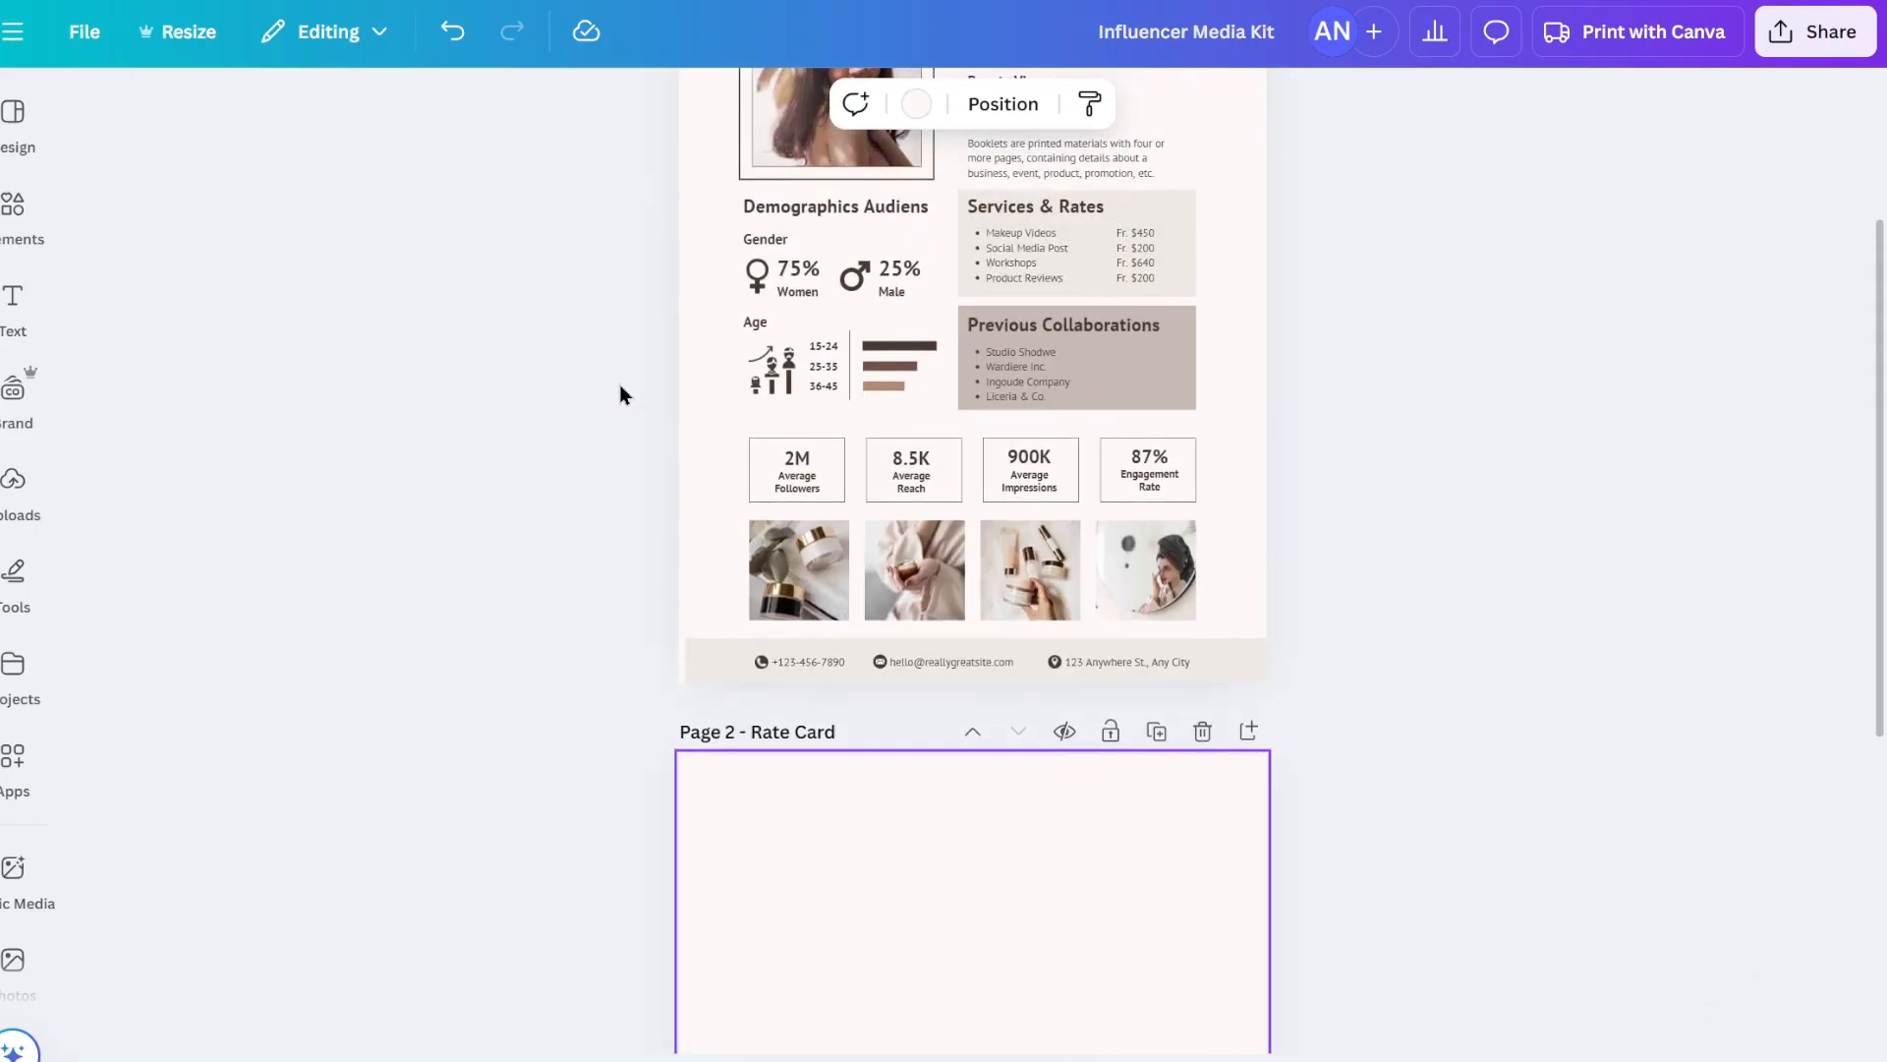
{"action": "scroll", "coordinate": [620, 388], "scroll_direction": "up", "scroll_amount": 3}
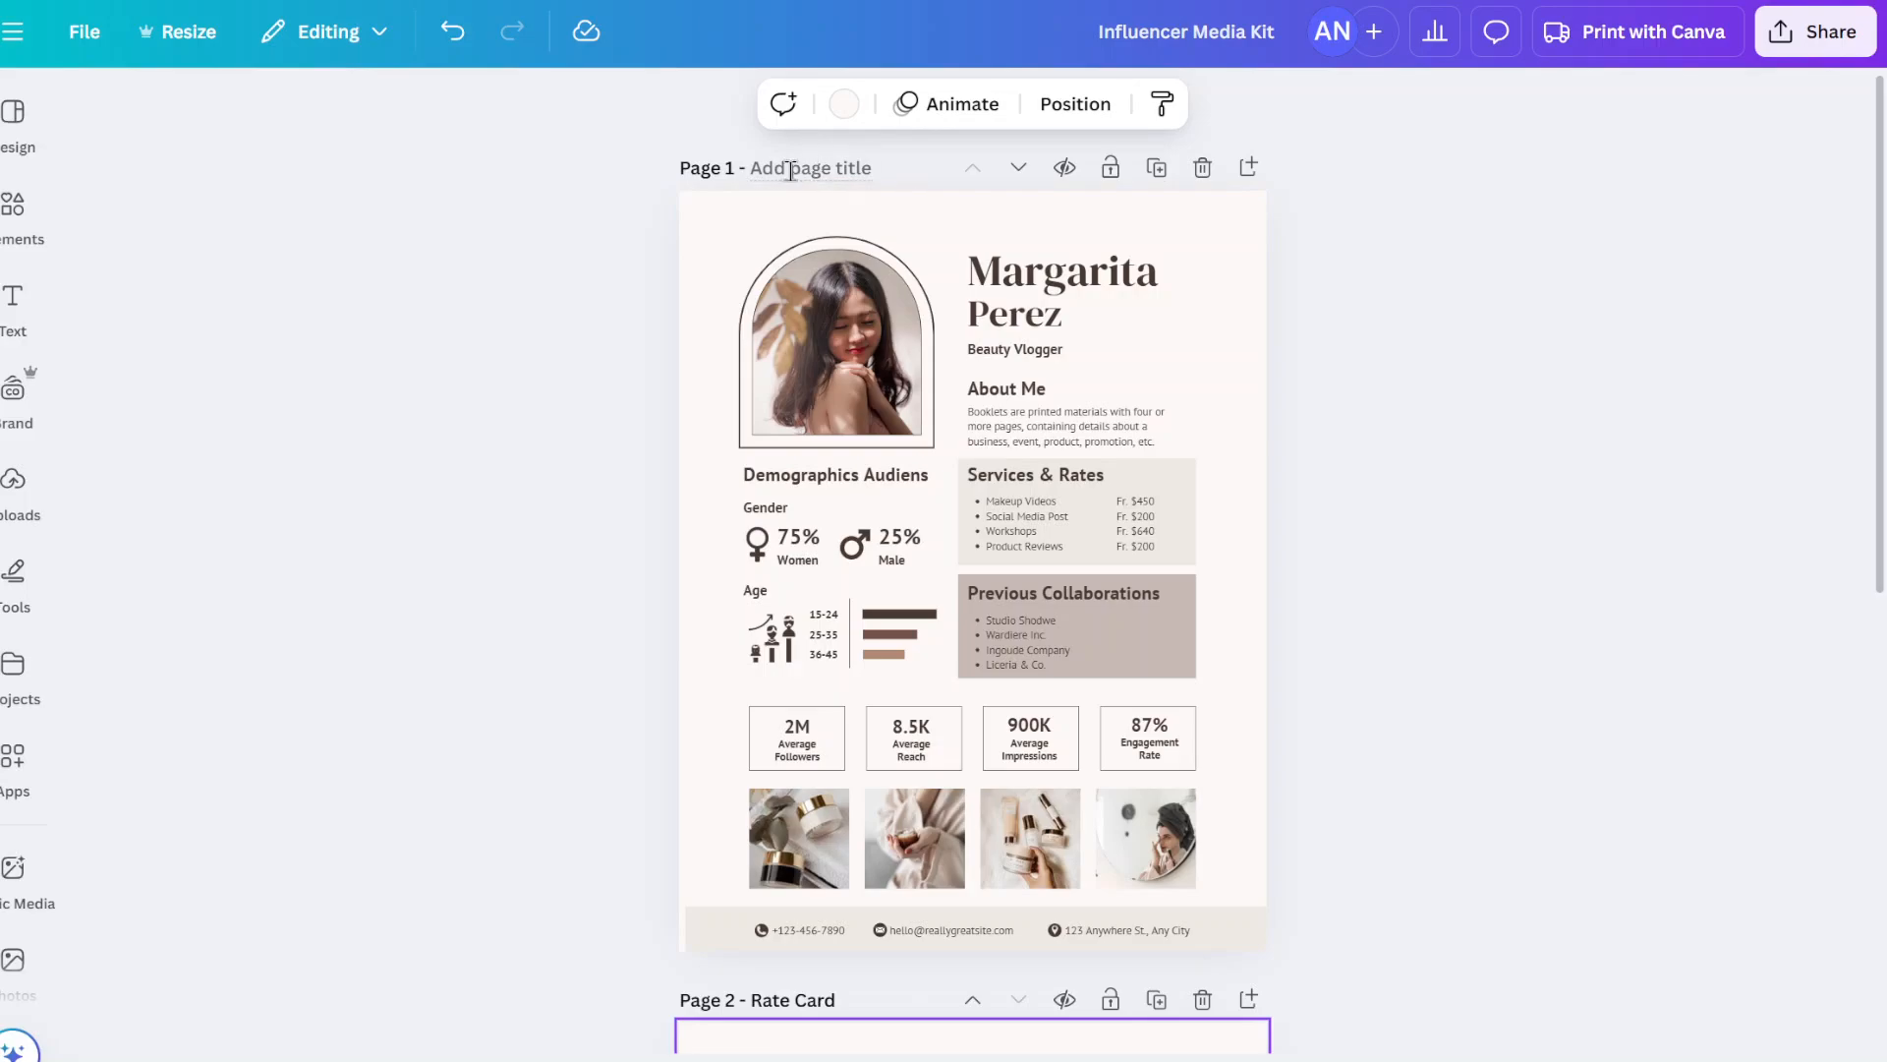
{"action": "double_click", "coordinate": [1110, 262]}
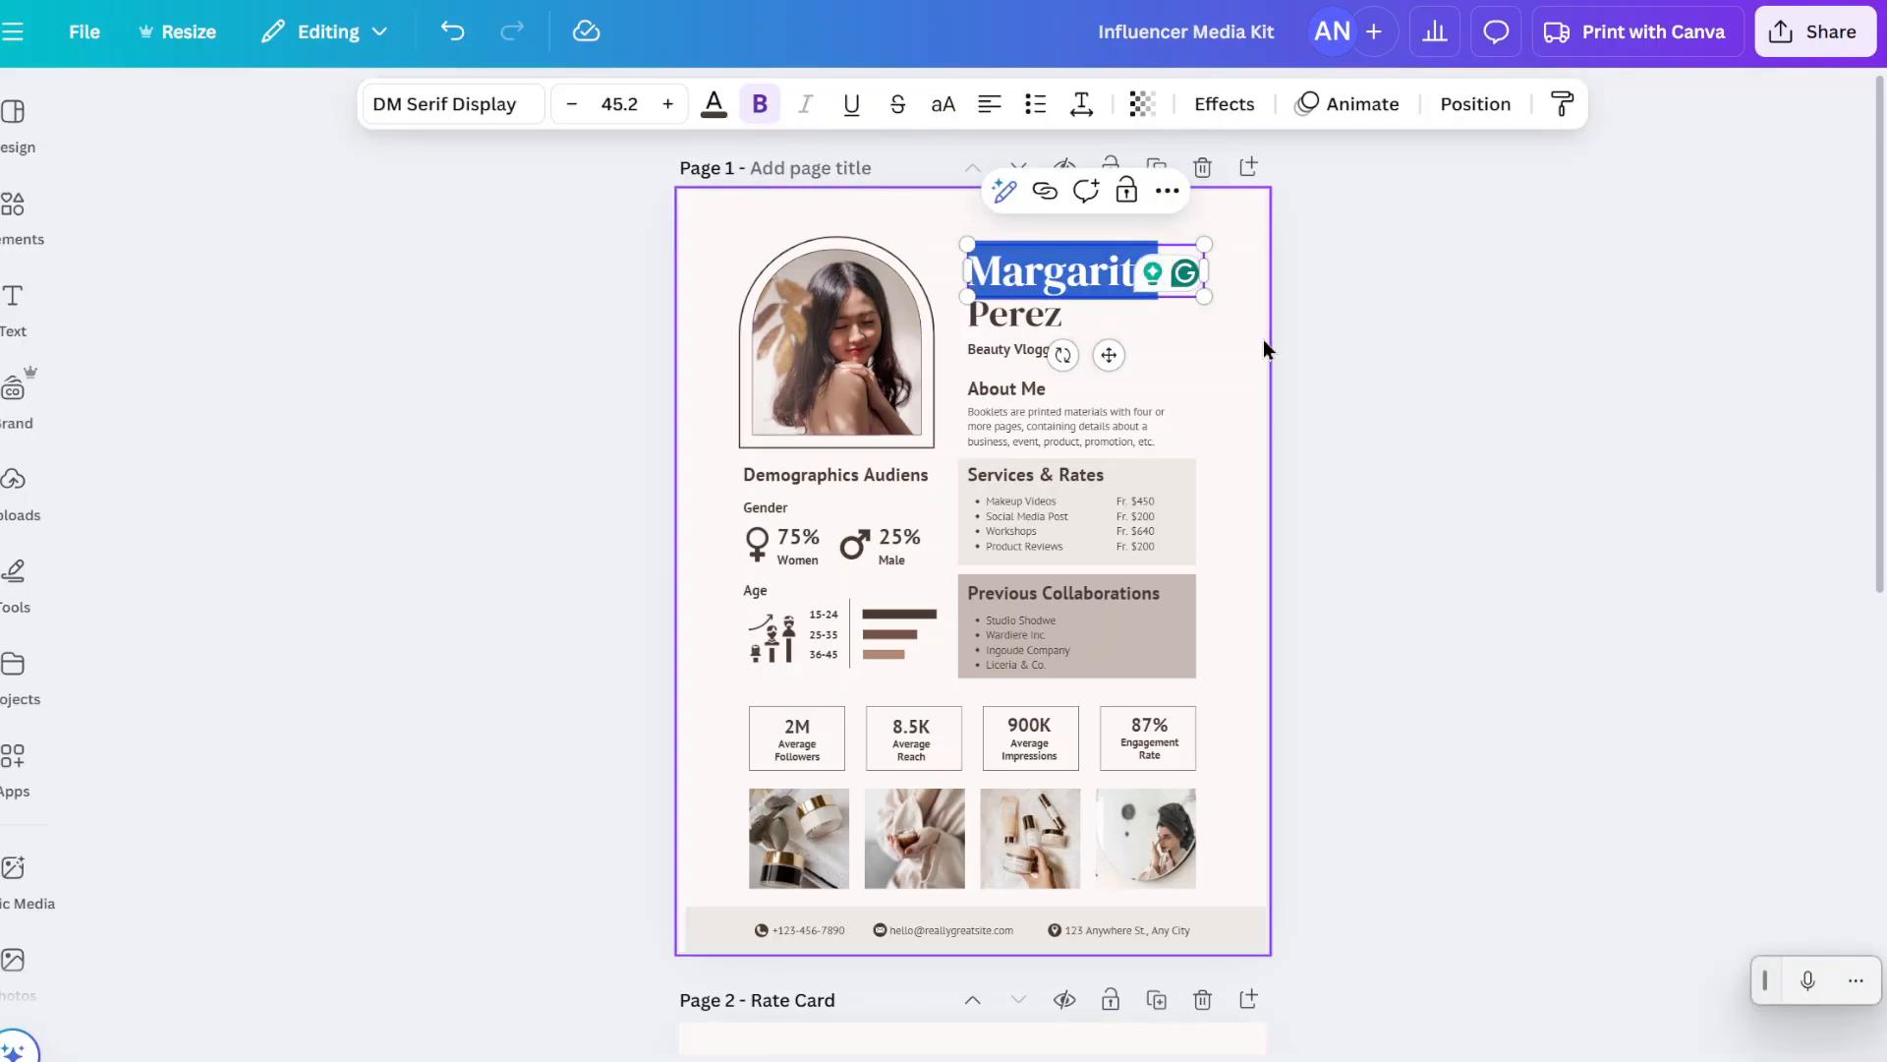
{"action": "left_click", "coordinate": [1287, 353]}
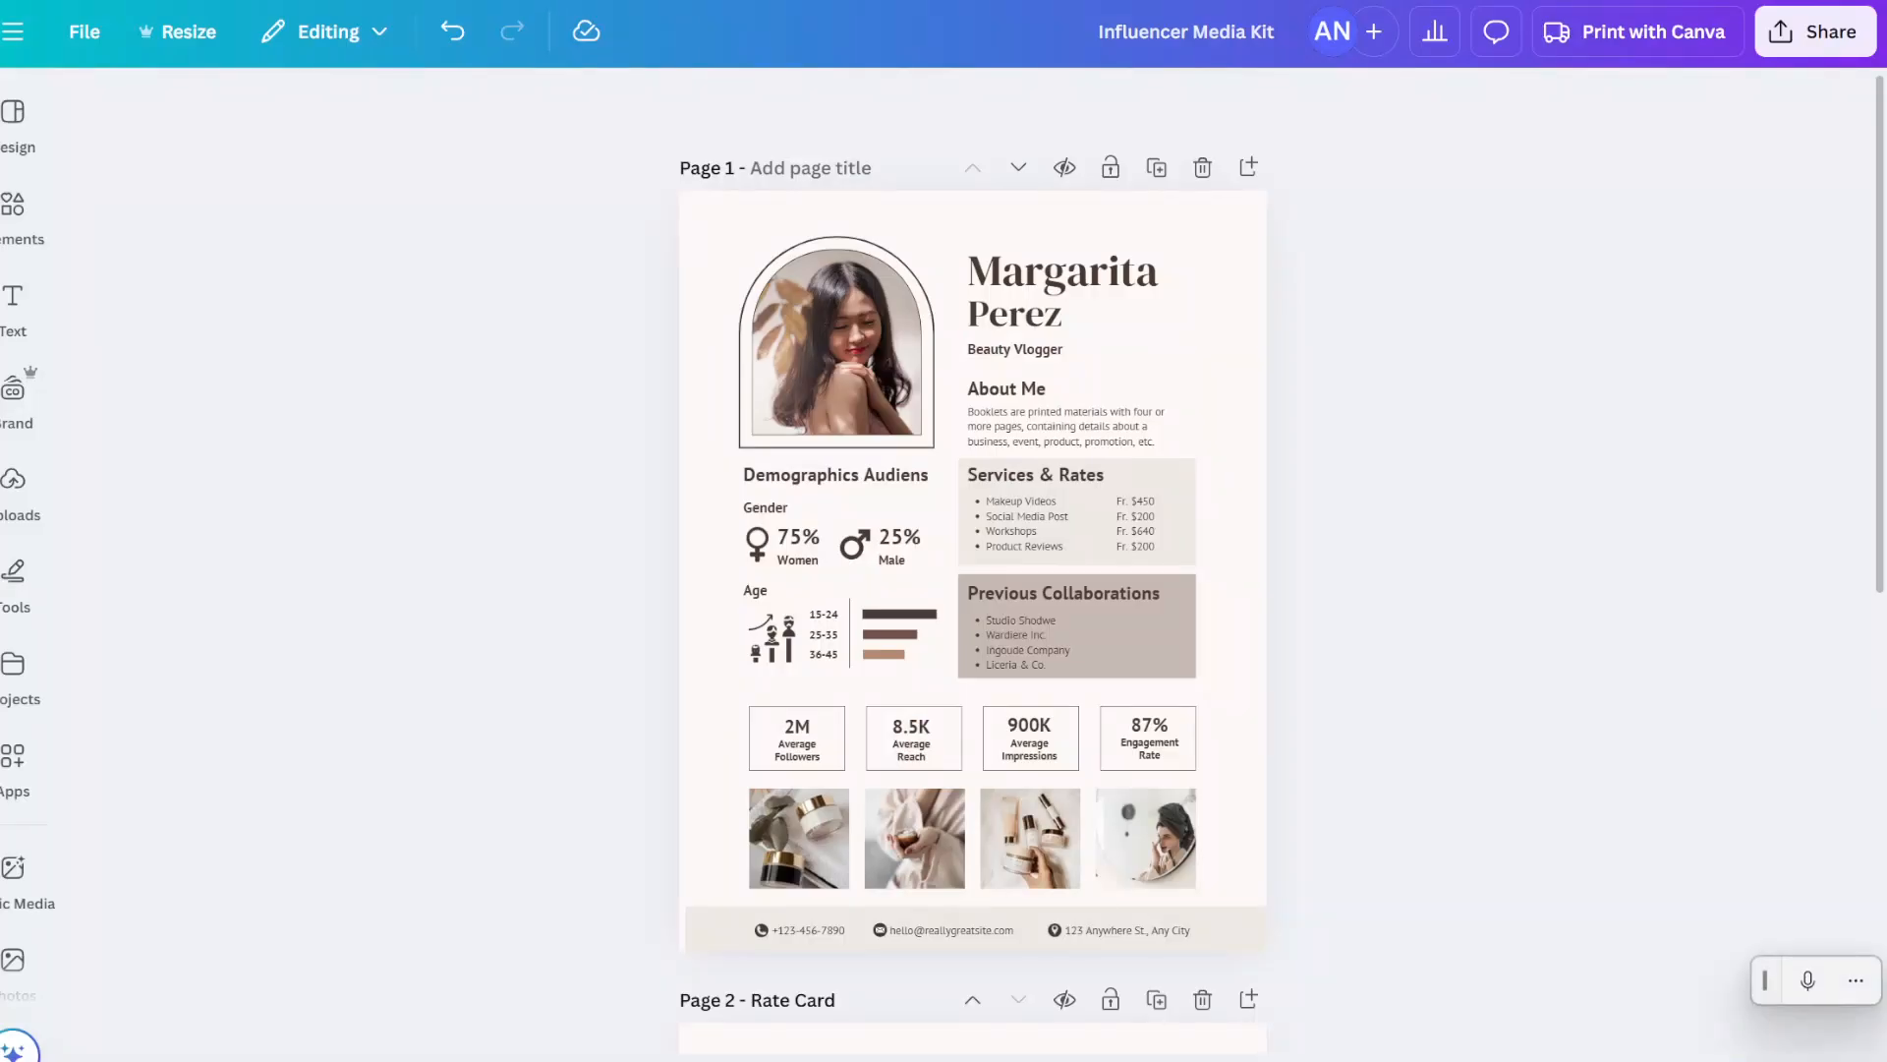
{"action": "left_click", "coordinate": [1162, 279]}
{"action": "left_click", "coordinate": [1162, 279]}
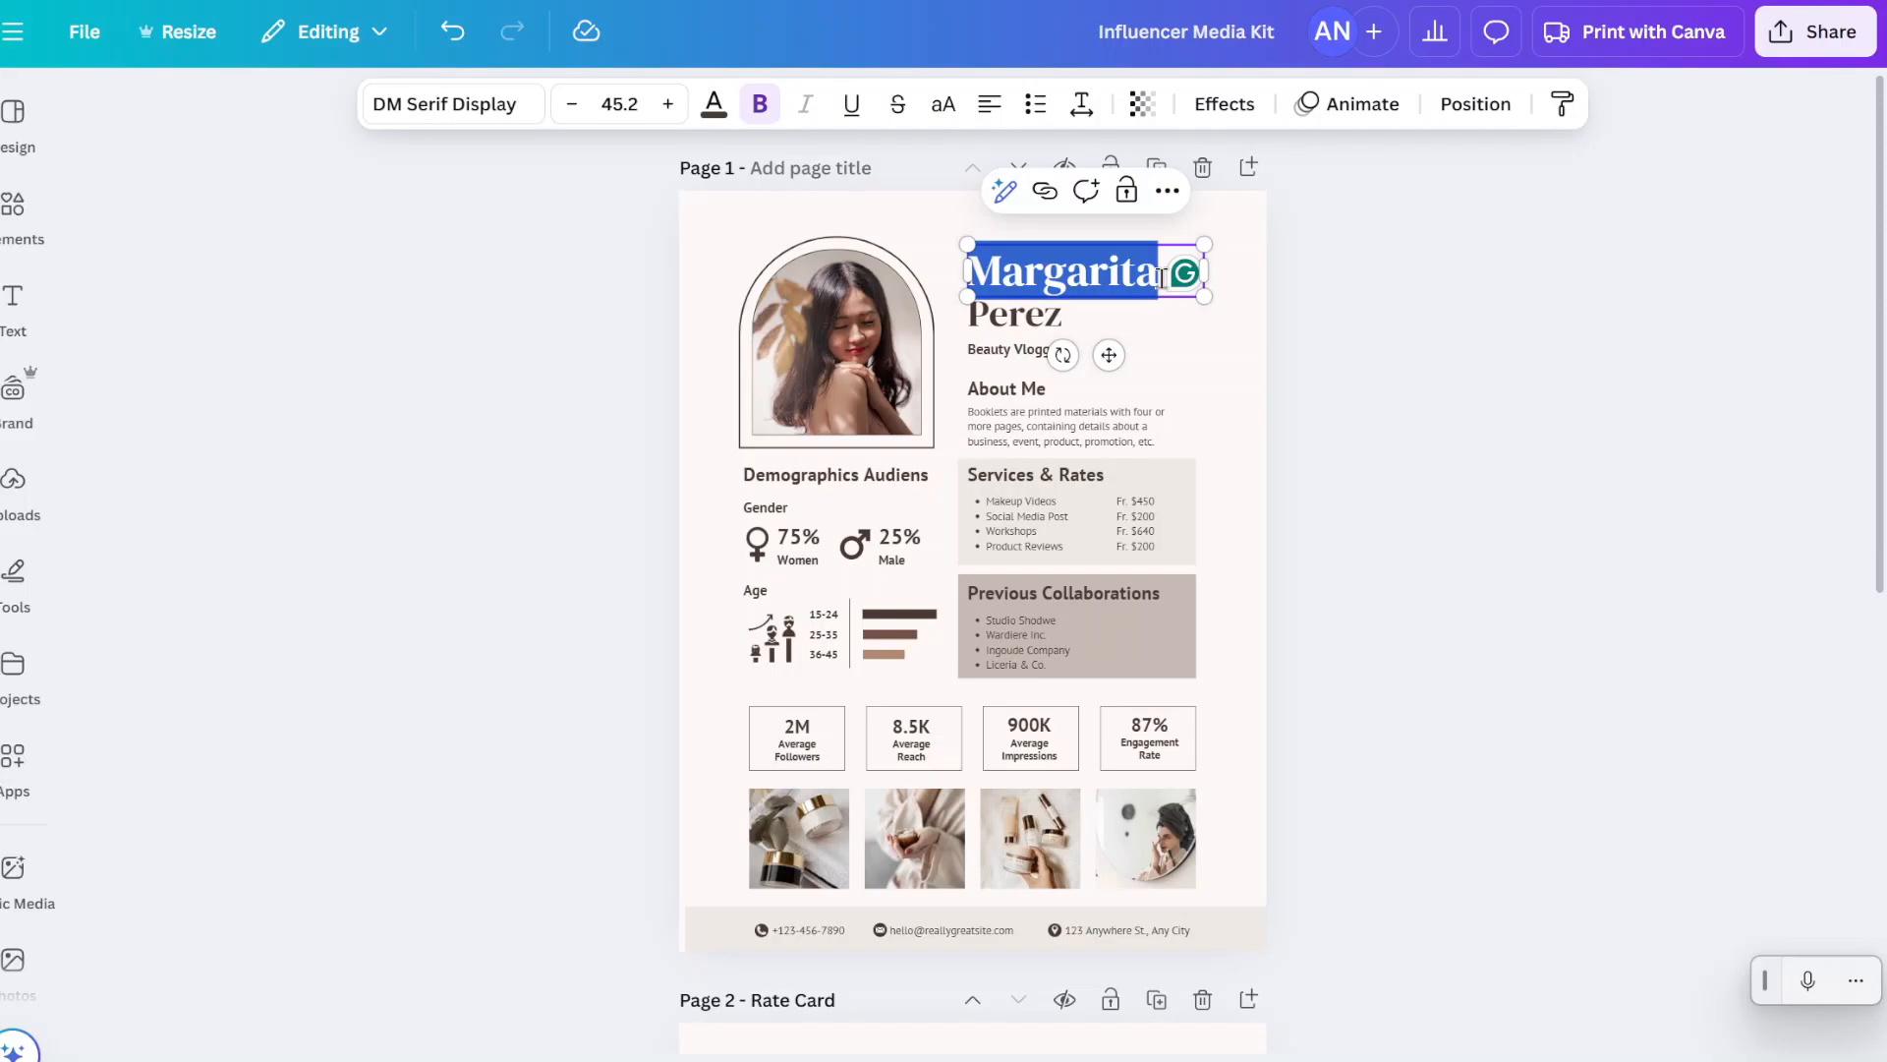
{"action": "type", "text": "CH"}
{"action": "key", "text": "BackSpace"}
{"action": "key", "text": "BackSpace"}
{"action": "key", "text": "BackSpace"}
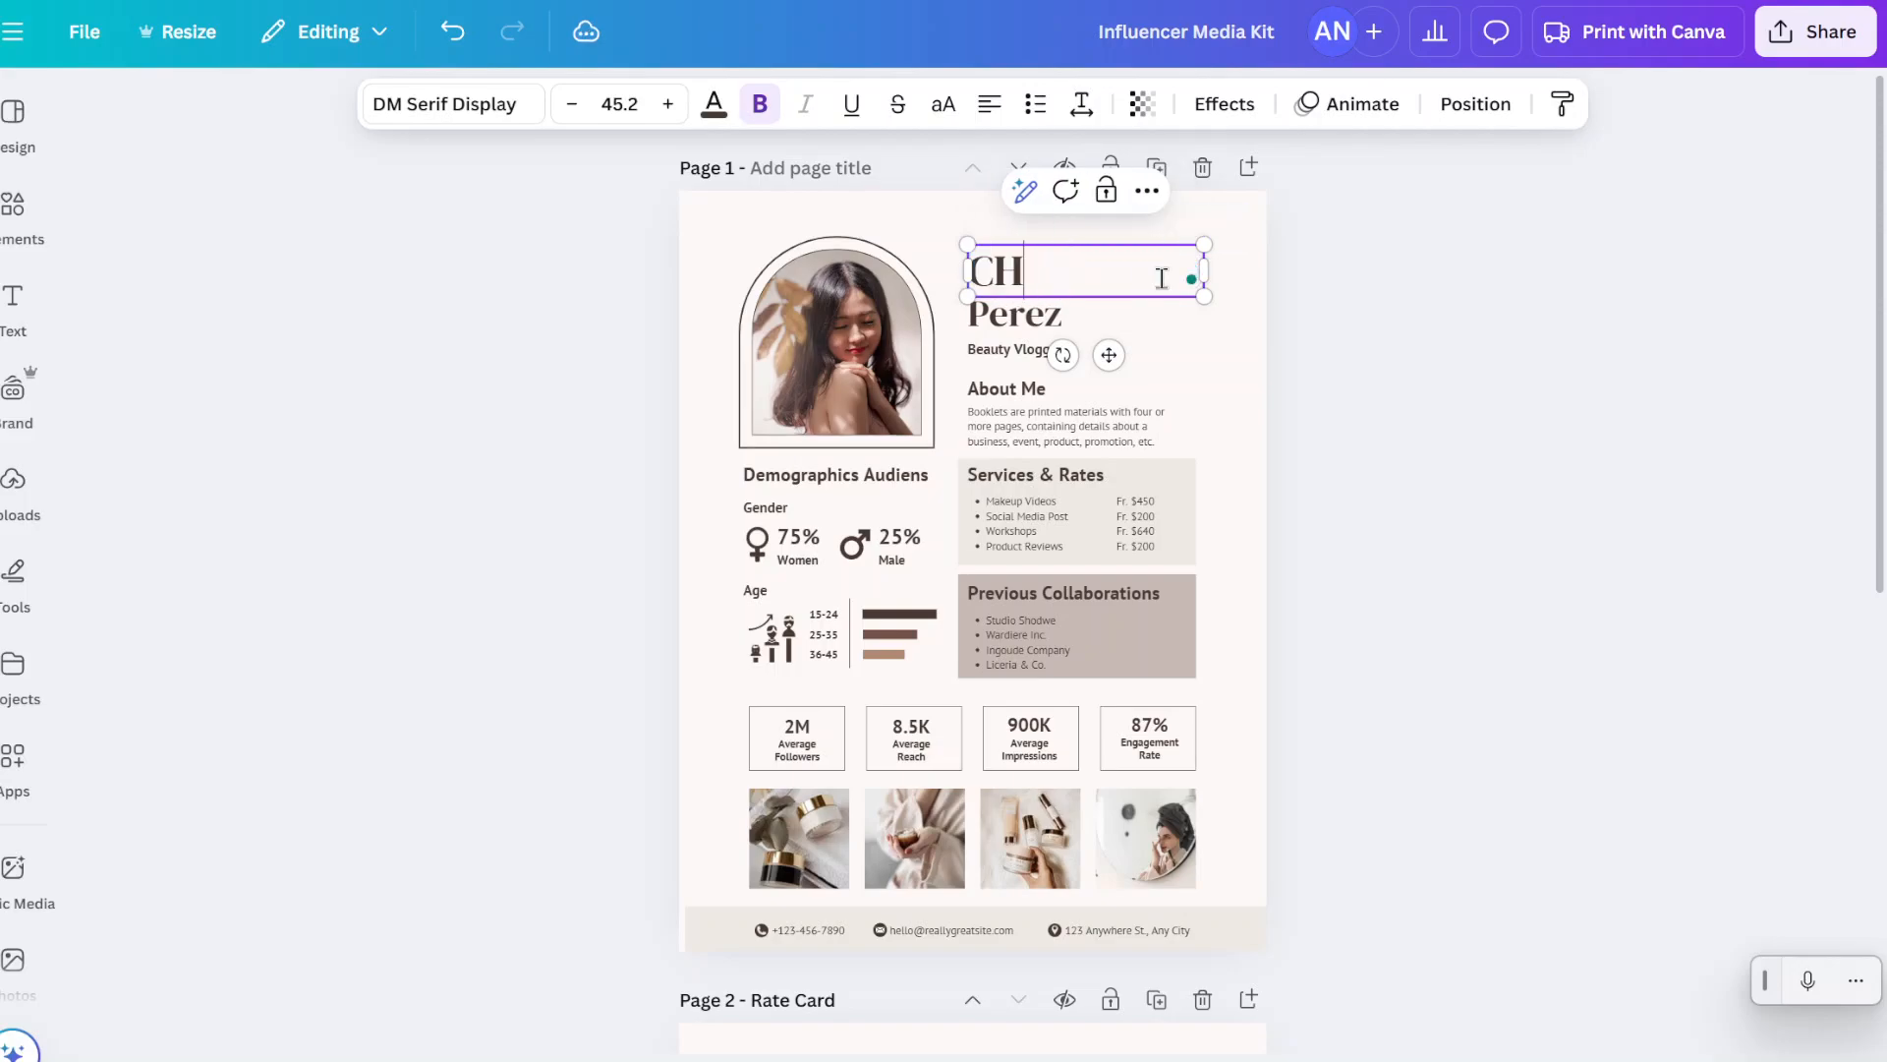
{"action": "type", "text": "hip The Marx"}
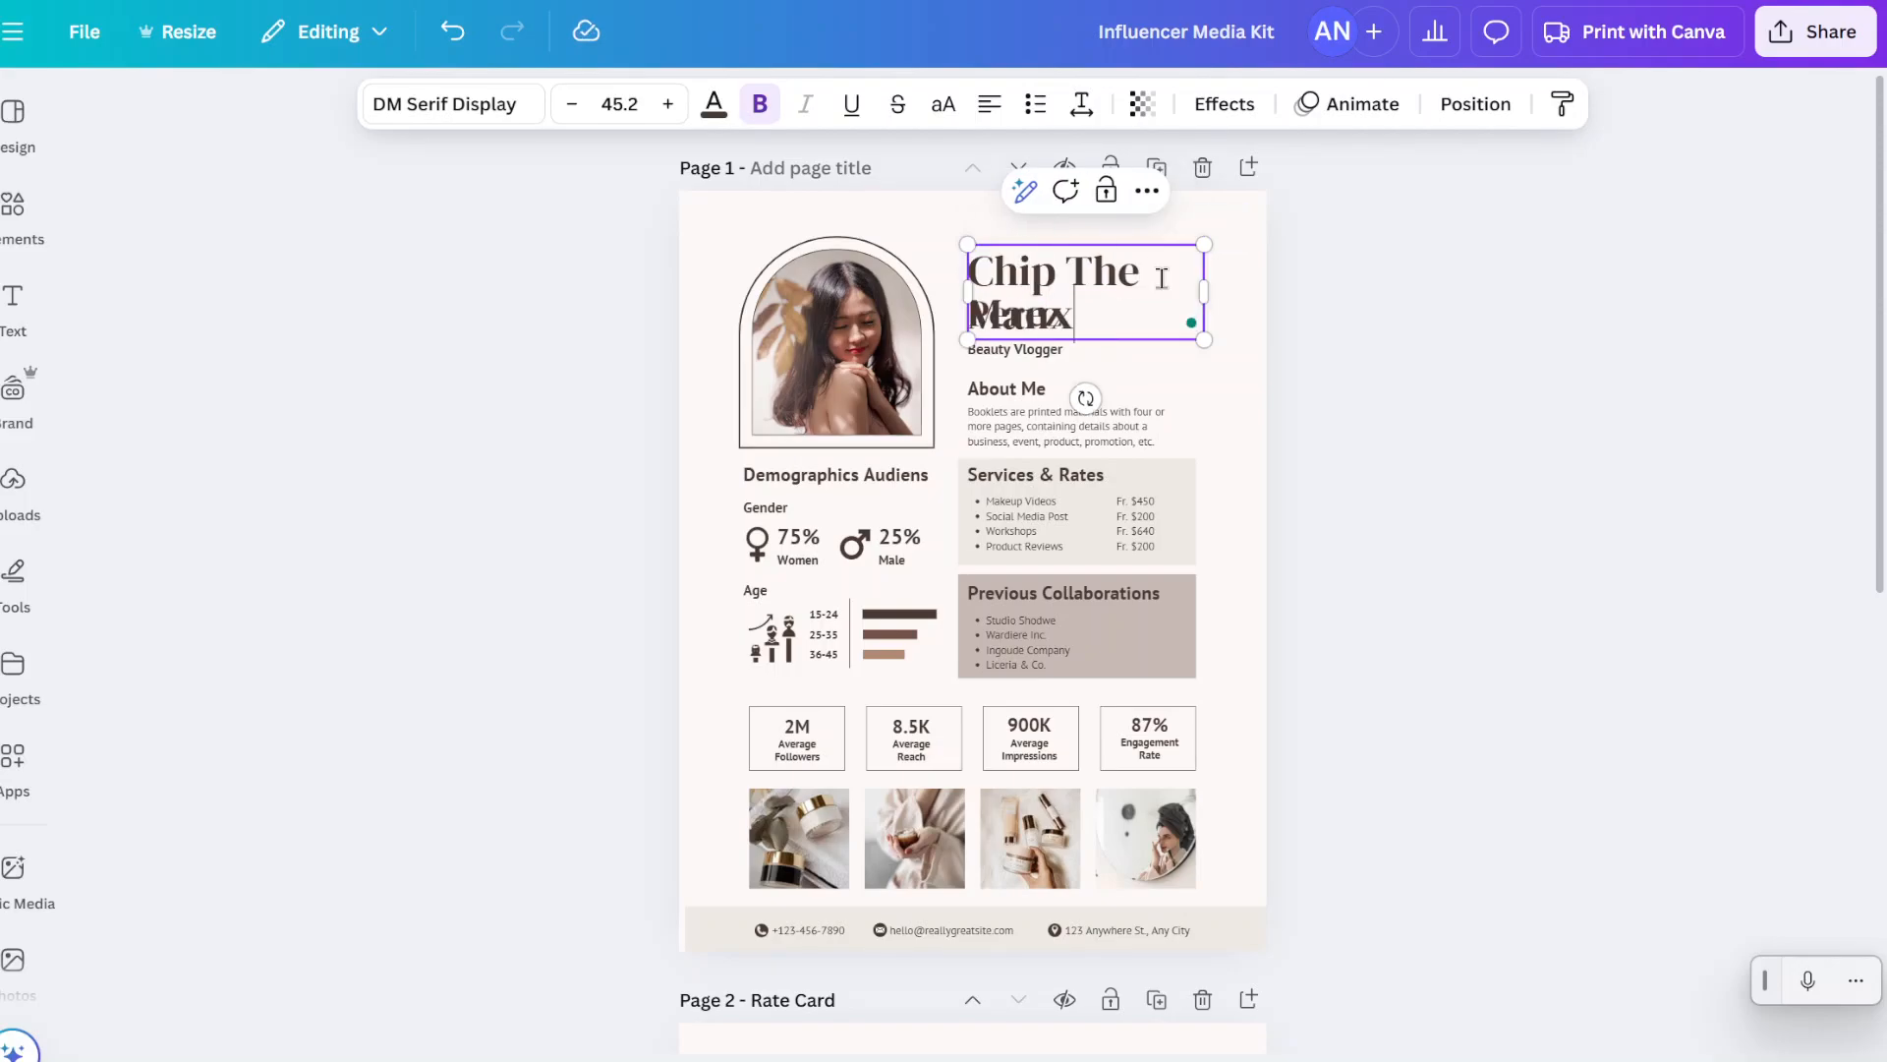
- Reduce the font size of the "Chip The Manx" heading to 36.2 so it fits on one line
{"action": "left_click_drag", "start_coordinate": [1111, 300], "coordinate": [993, 270]}
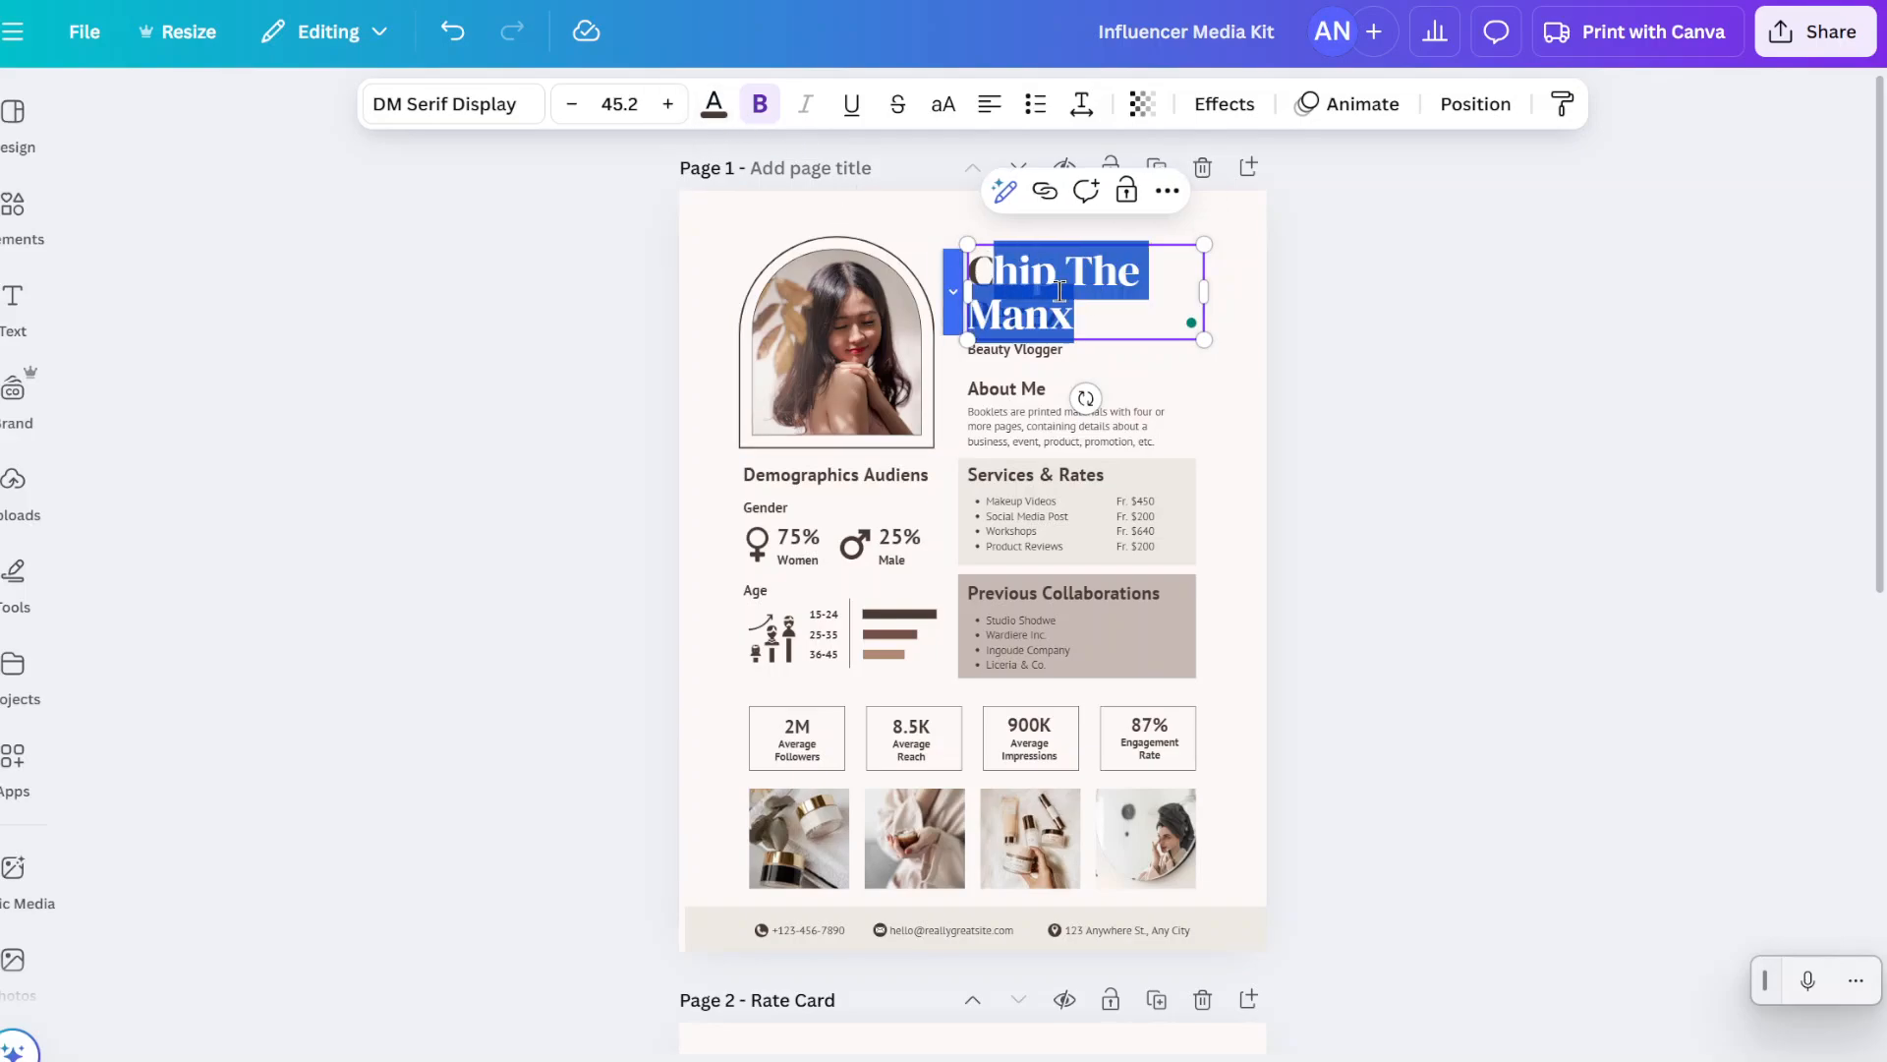
{"action": "left_click", "coordinate": [570, 106]}
{"action": "left_click", "coordinate": [571, 106]}
{"action": "left_click", "coordinate": [571, 106]}
{"action": "left_click", "coordinate": [571, 107]}
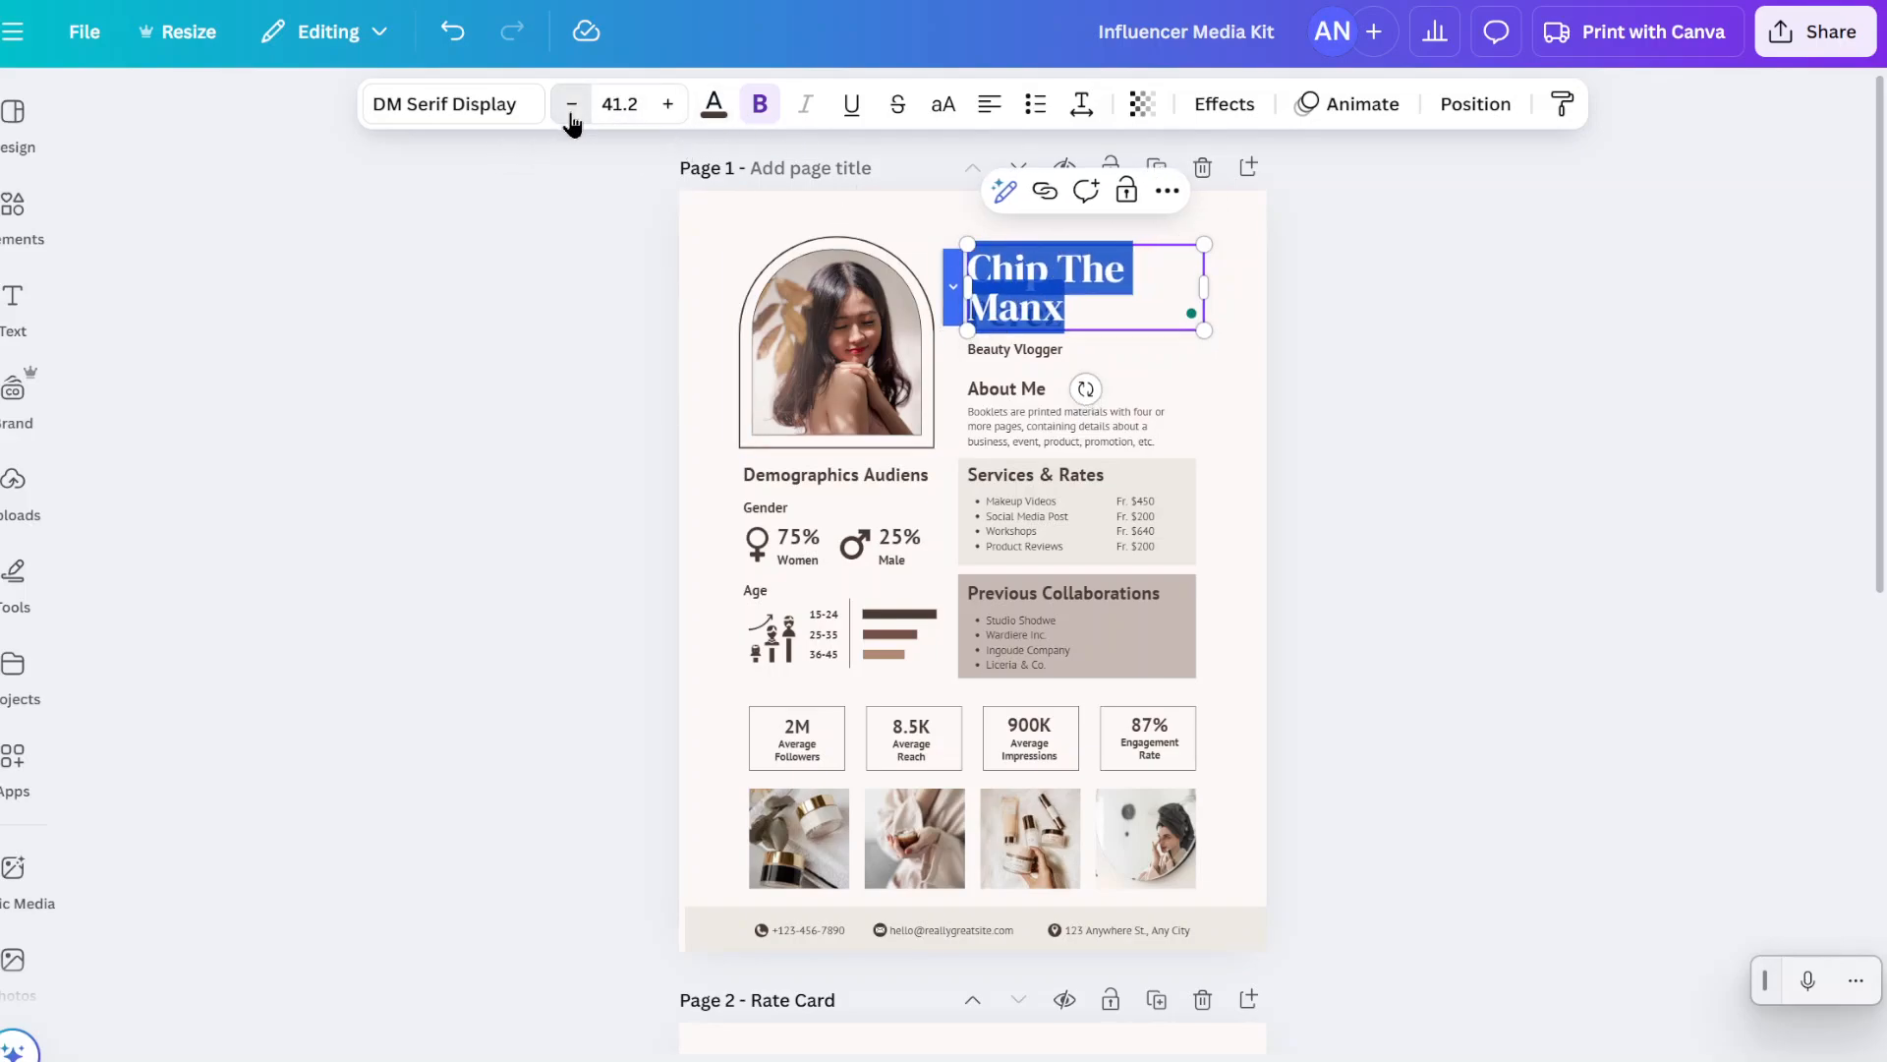
{"action": "left_click", "coordinate": [571, 106]}
{"action": "left_click", "coordinate": [571, 107]}
{"action": "left_click", "coordinate": [571, 106]}
{"action": "left_click", "coordinate": [571, 106]}
{"action": "left_click", "coordinate": [571, 106]}
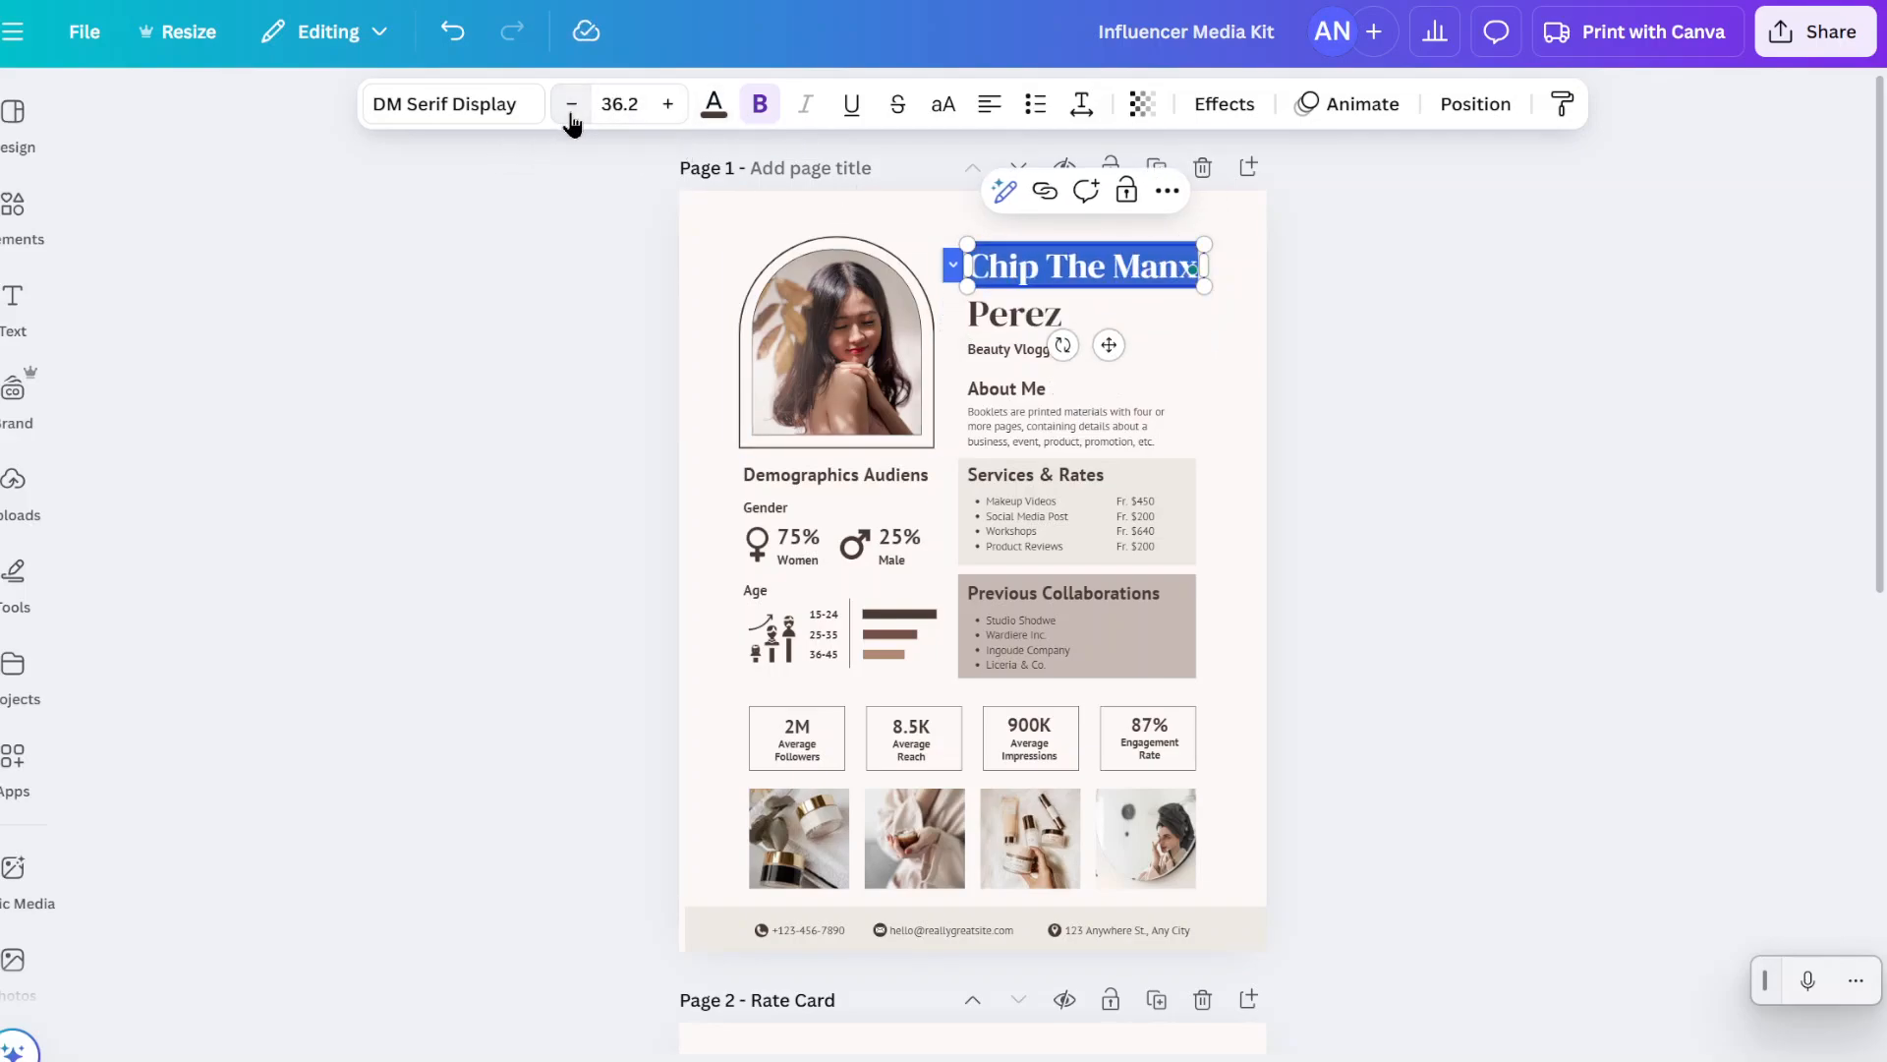
- Clear the surname line beneath the "Chip The Manx" heading on page 1, leaving that text box empty
{"action": "double_click", "coordinate": [1036, 322]}
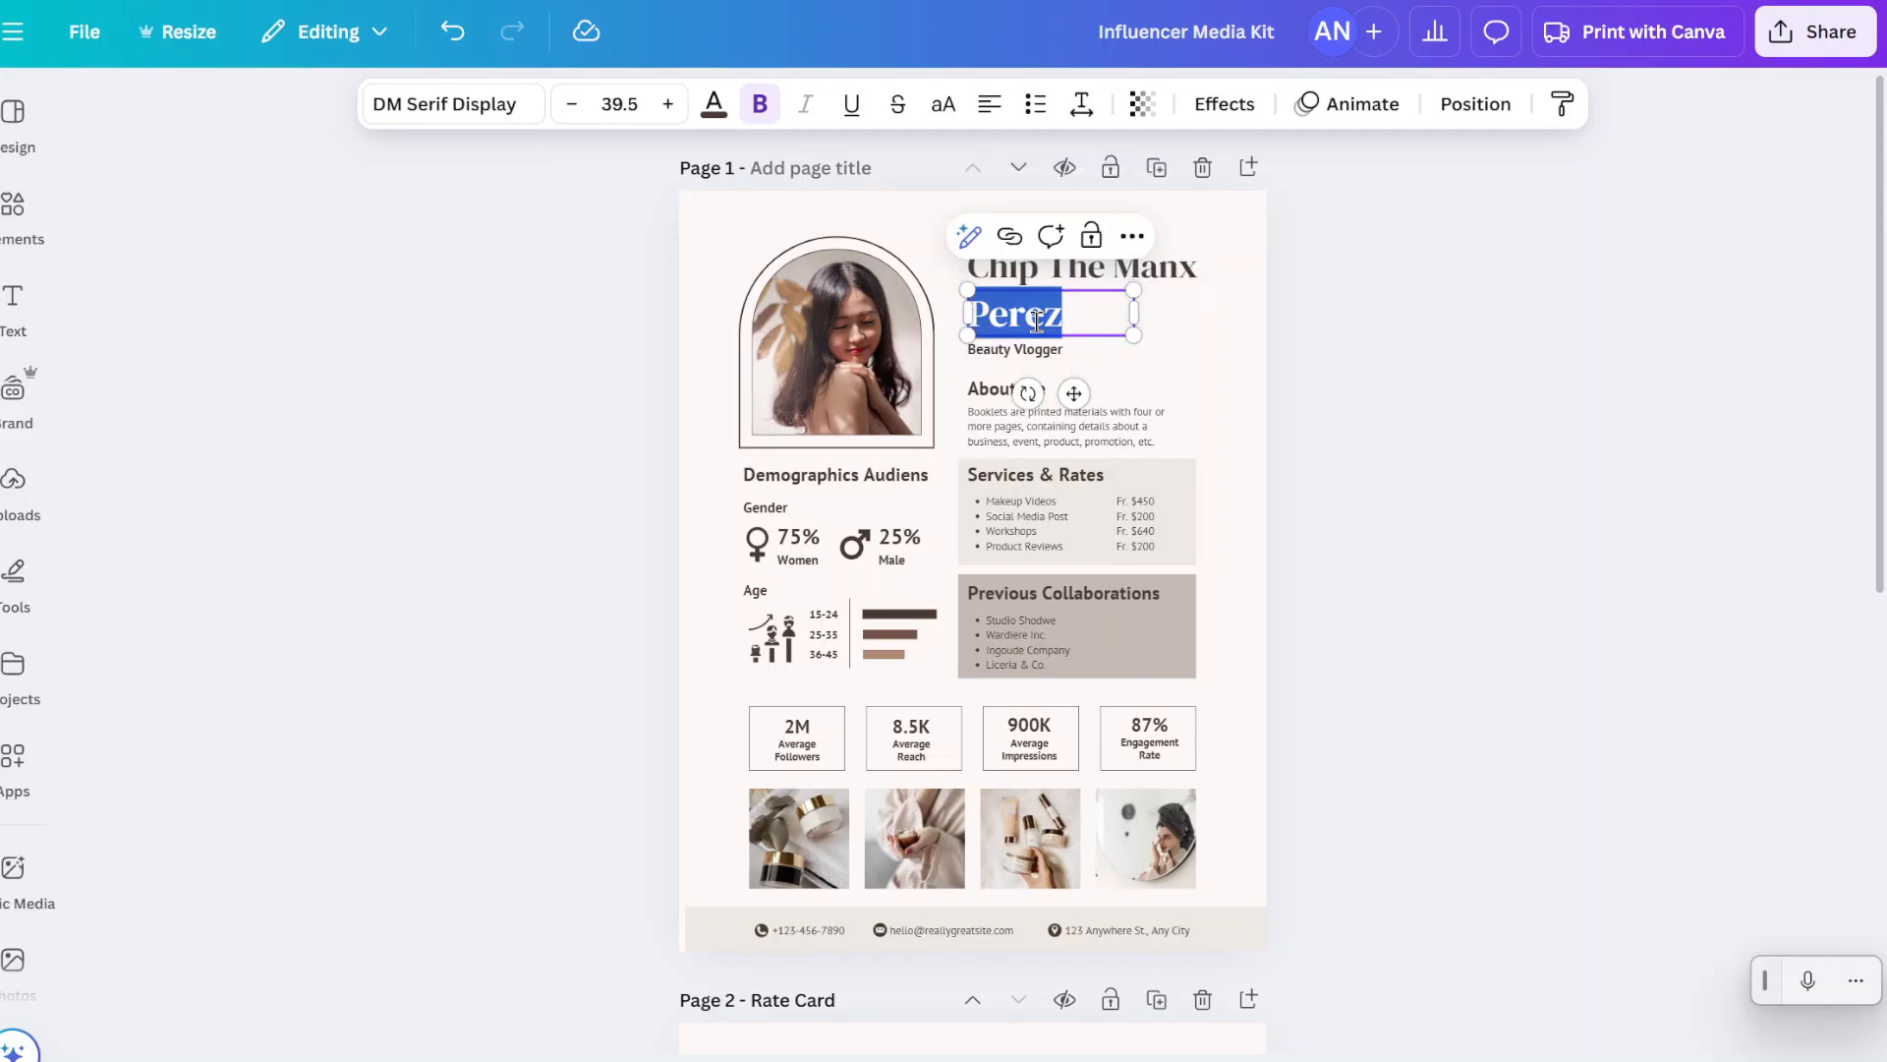
{"action": "type", "text": "Pet"}
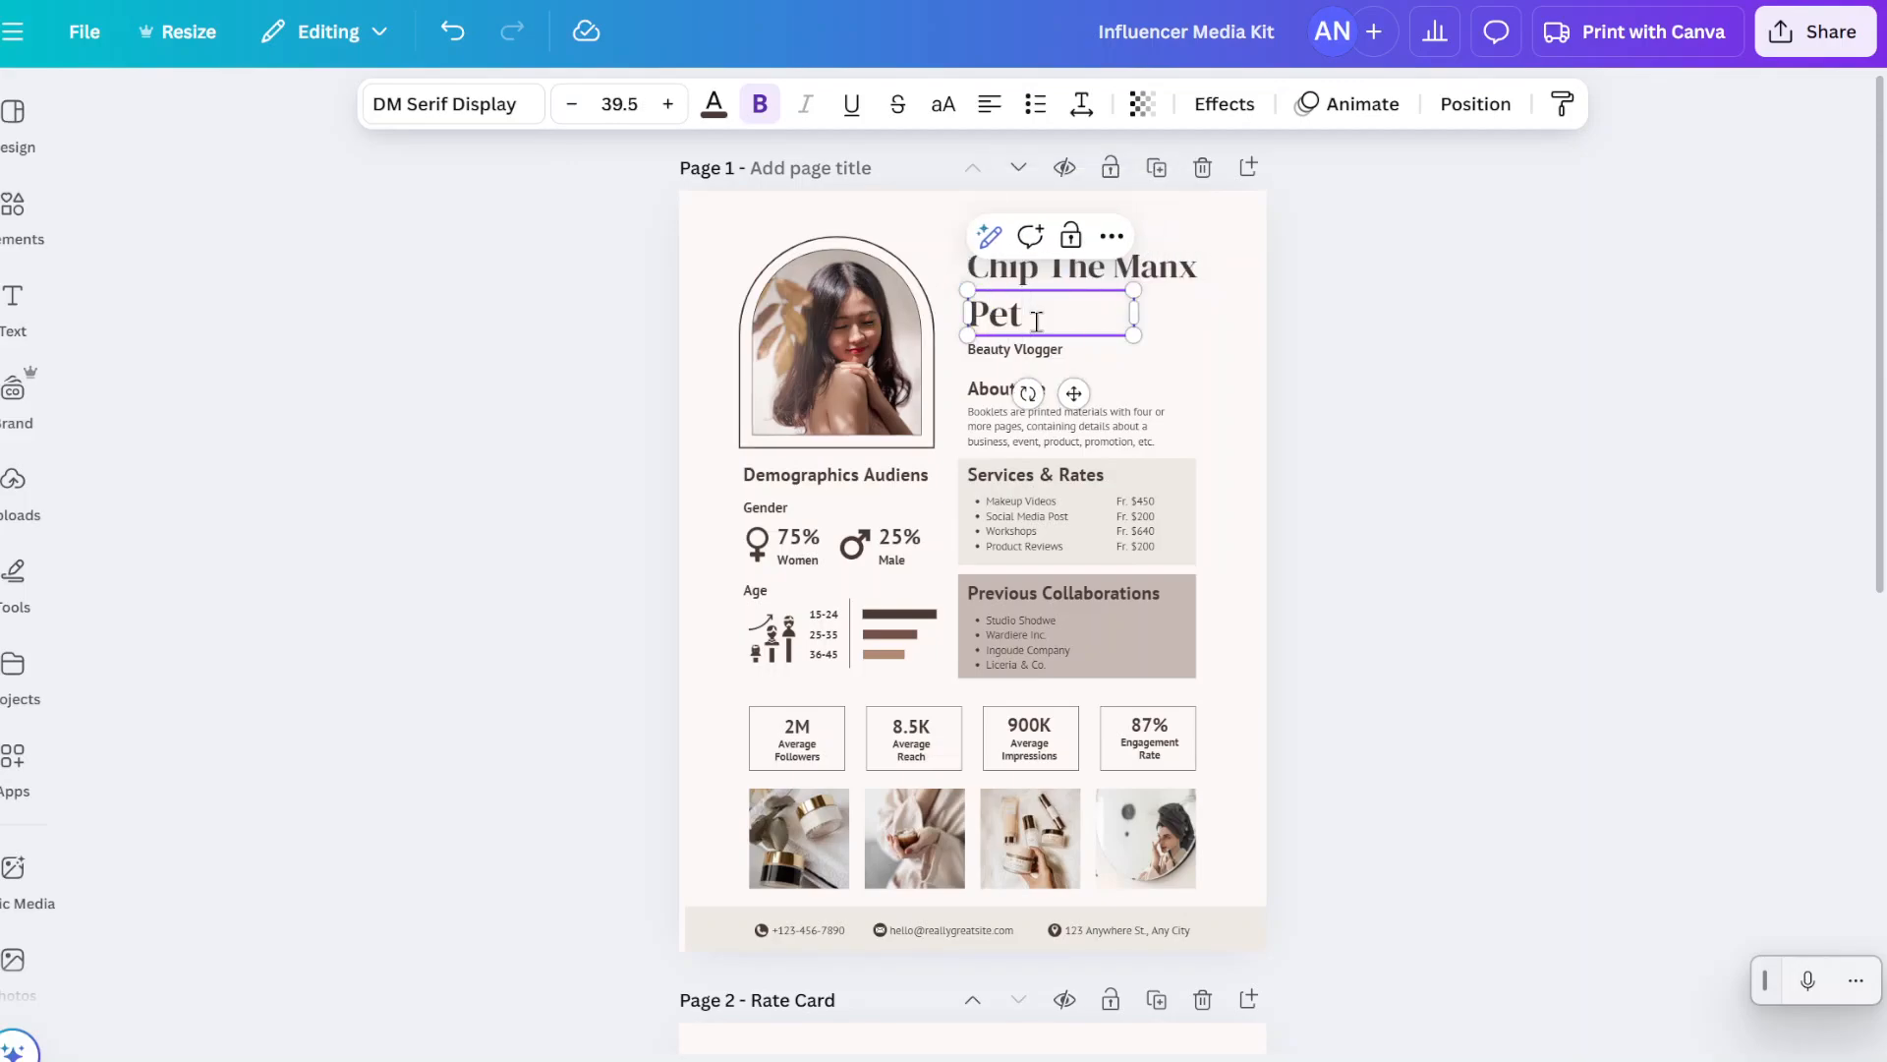
{"action": "key", "text": "BackSpace"}
{"action": "key", "text": "BackSpace"}
{"action": "key", "text": "BackSpace"}
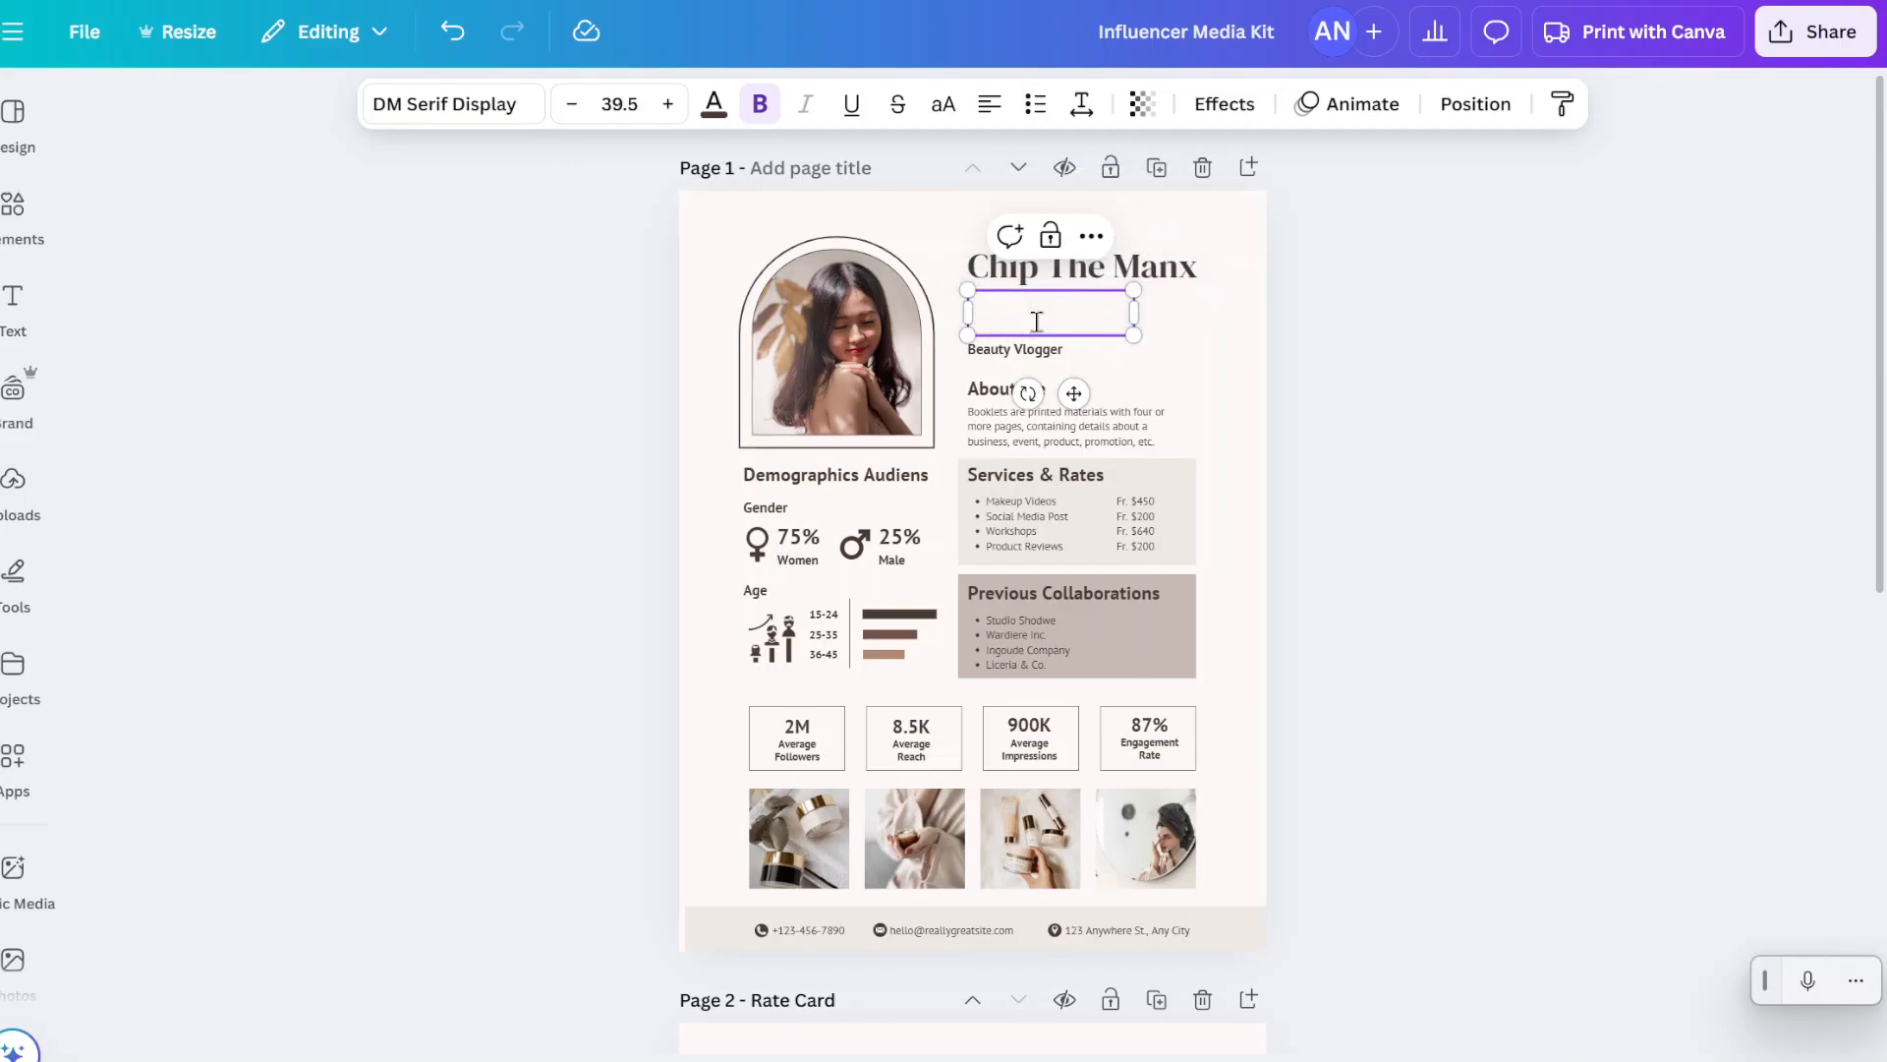
{"action": "left_click", "coordinate": [1236, 350]}
- Replace the "Beauty Vlogger" subtitle with "Pet Influencer", and move the name heading down and the subtitle up directly beneath it
{"action": "double_click", "coordinate": [991, 345]}
{"action": "type", "text": "Pet Influencer"}
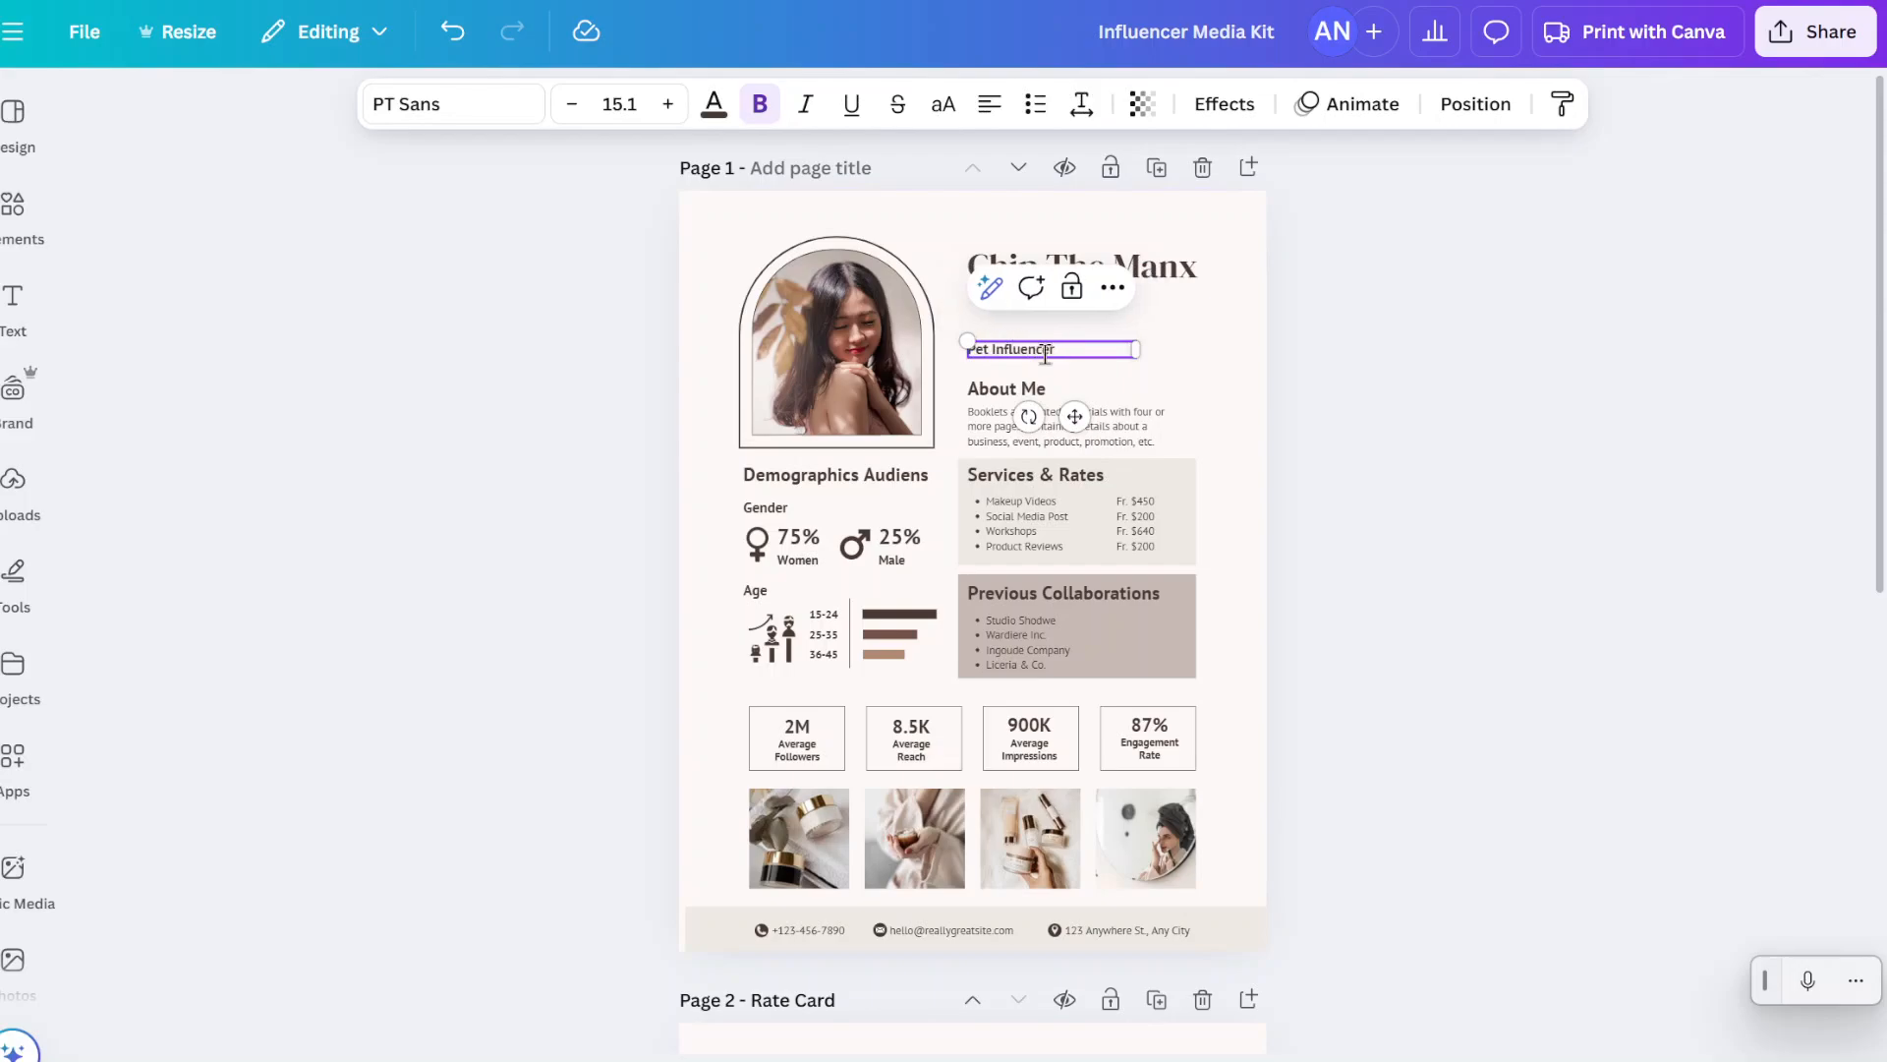
{"action": "left_click", "coordinate": [1131, 285]}
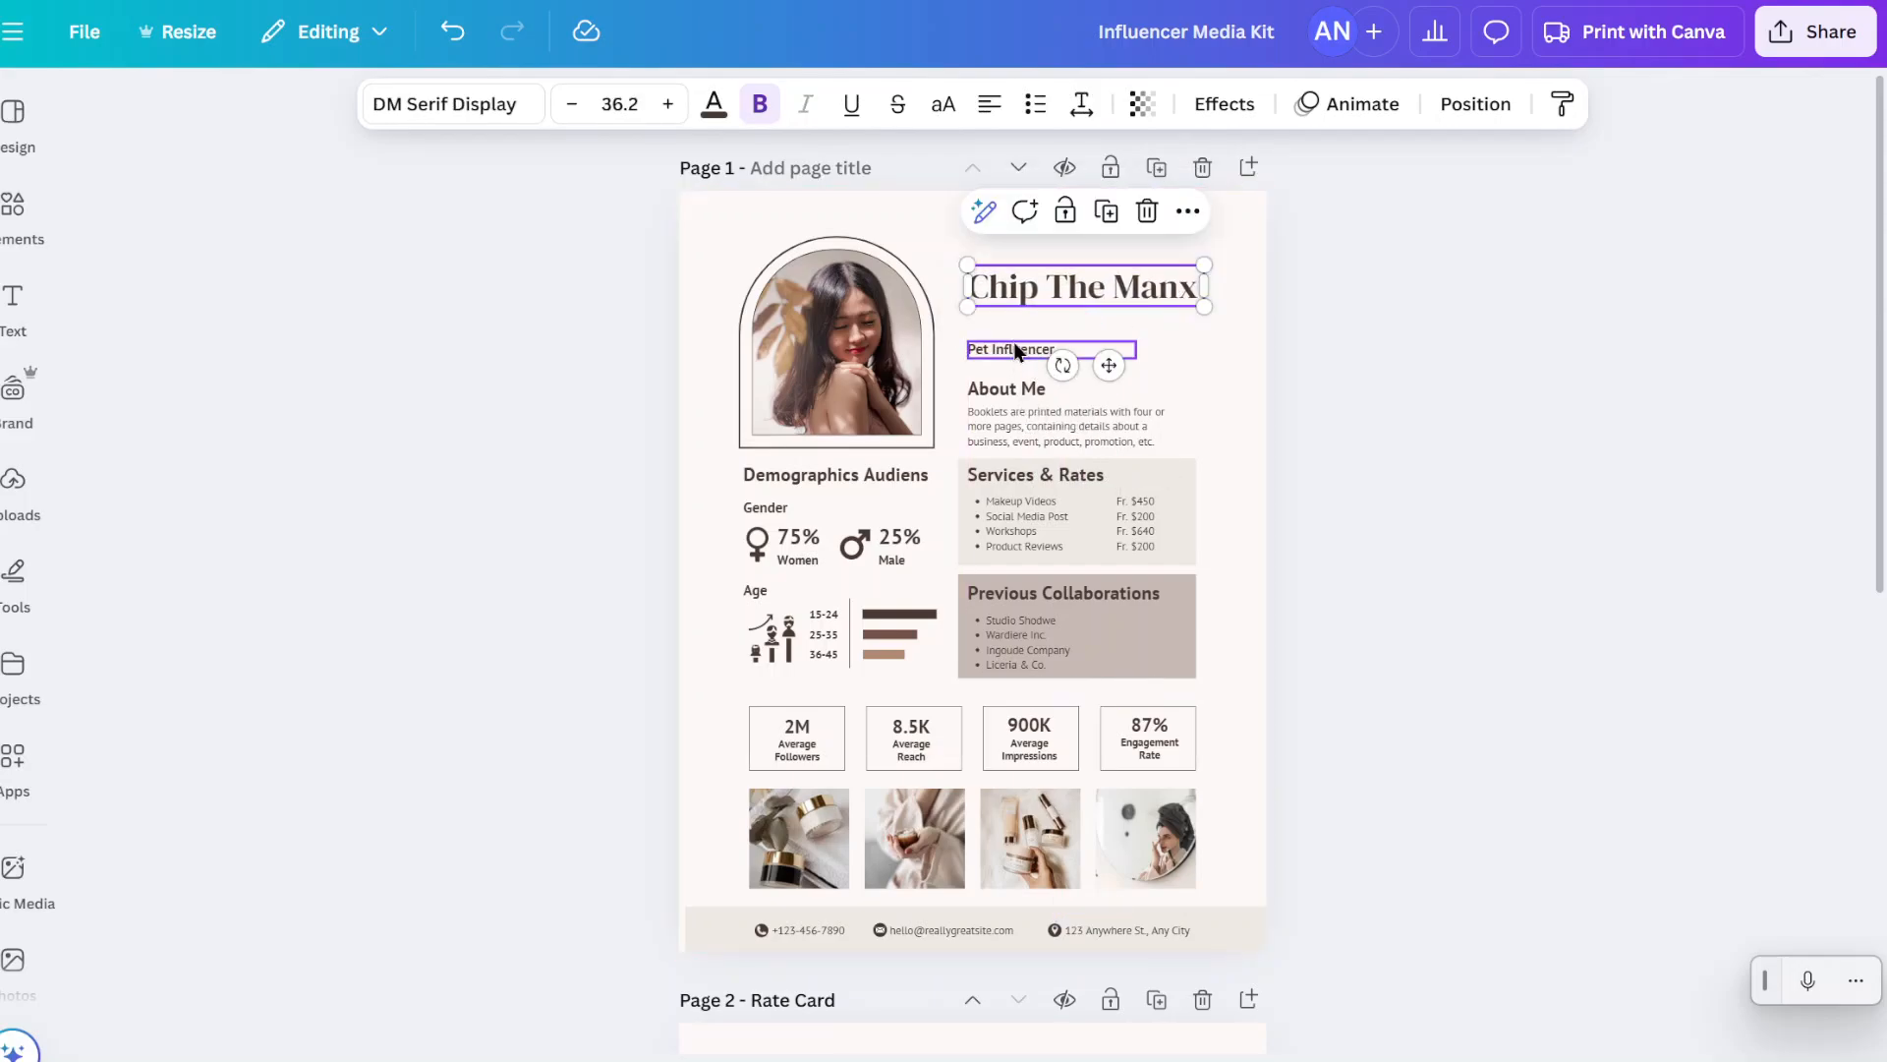
{"action": "left_click_drag", "start_coordinate": [1016, 349], "coordinate": [1016, 321]}
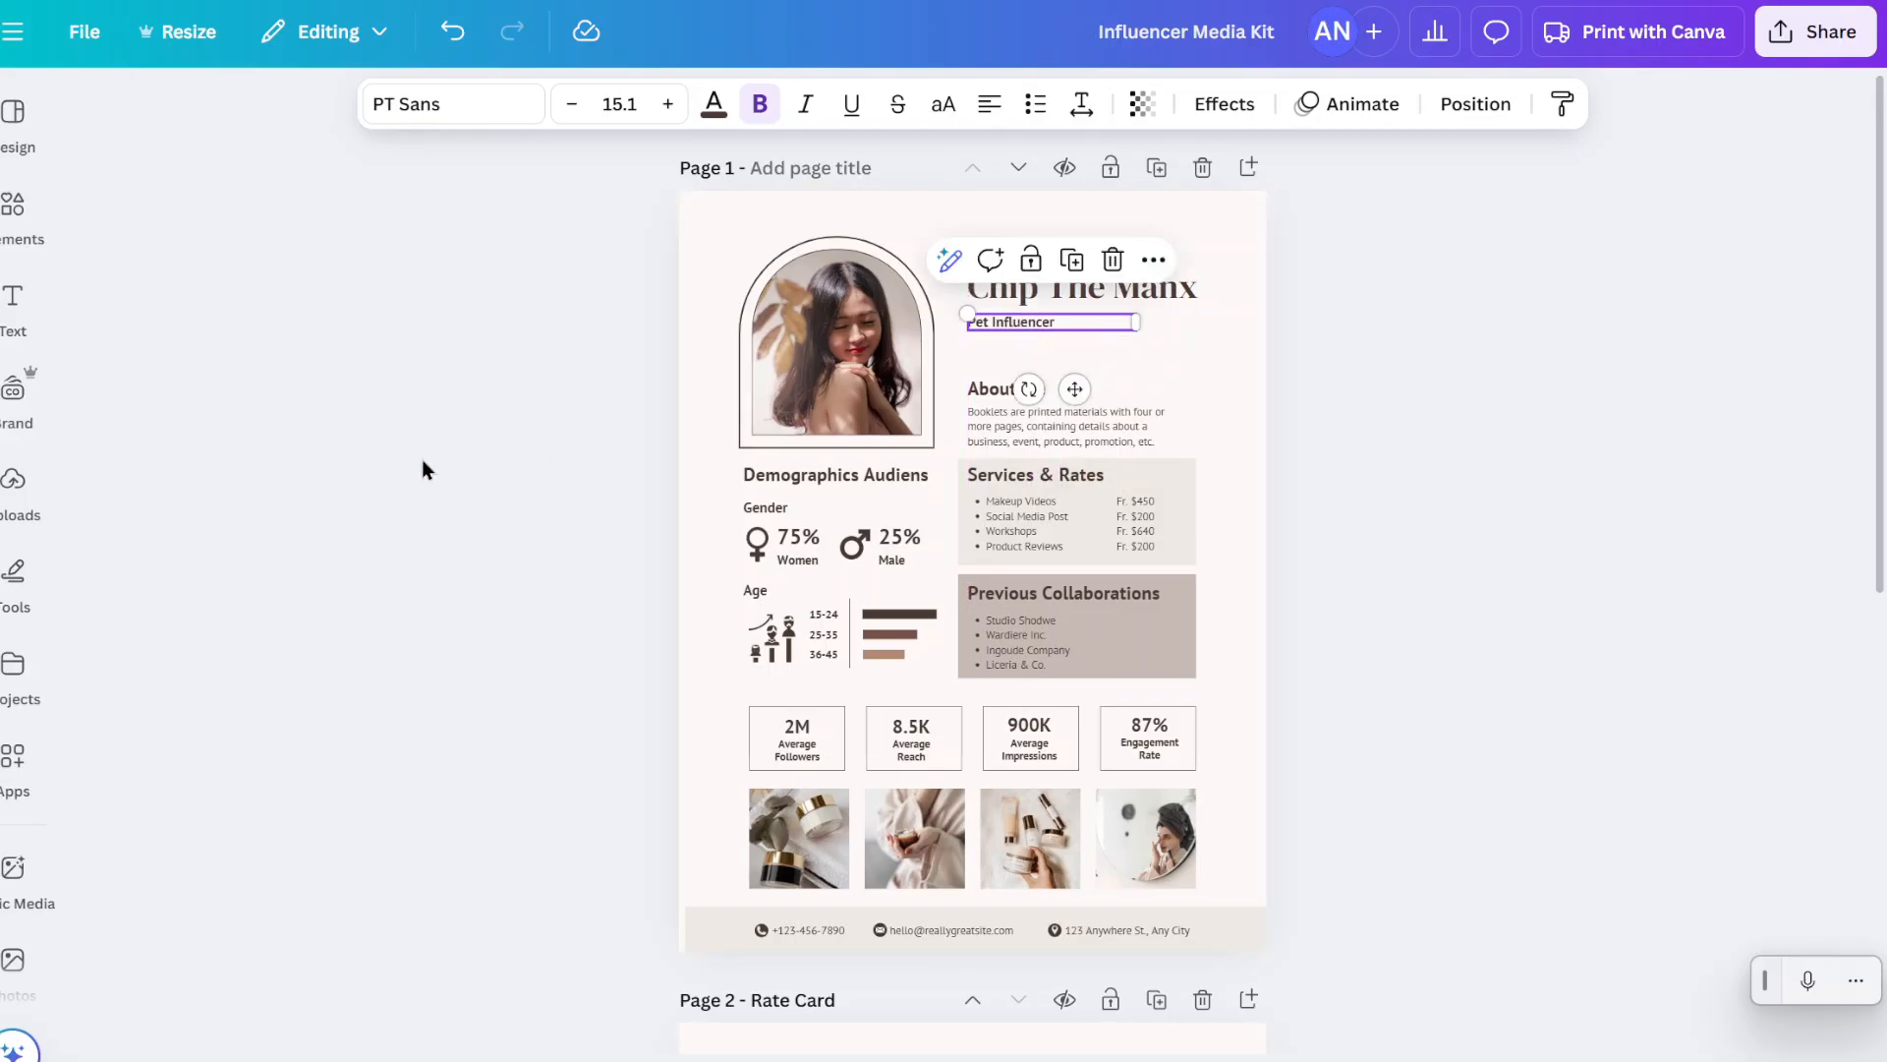
- Find the uploaded photo of the tabby cat curled up in its bed and place it in the arched portrait frame
{"action": "left_click", "coordinate": [422, 458]}
{"action": "left_click", "coordinate": [12, 482]}
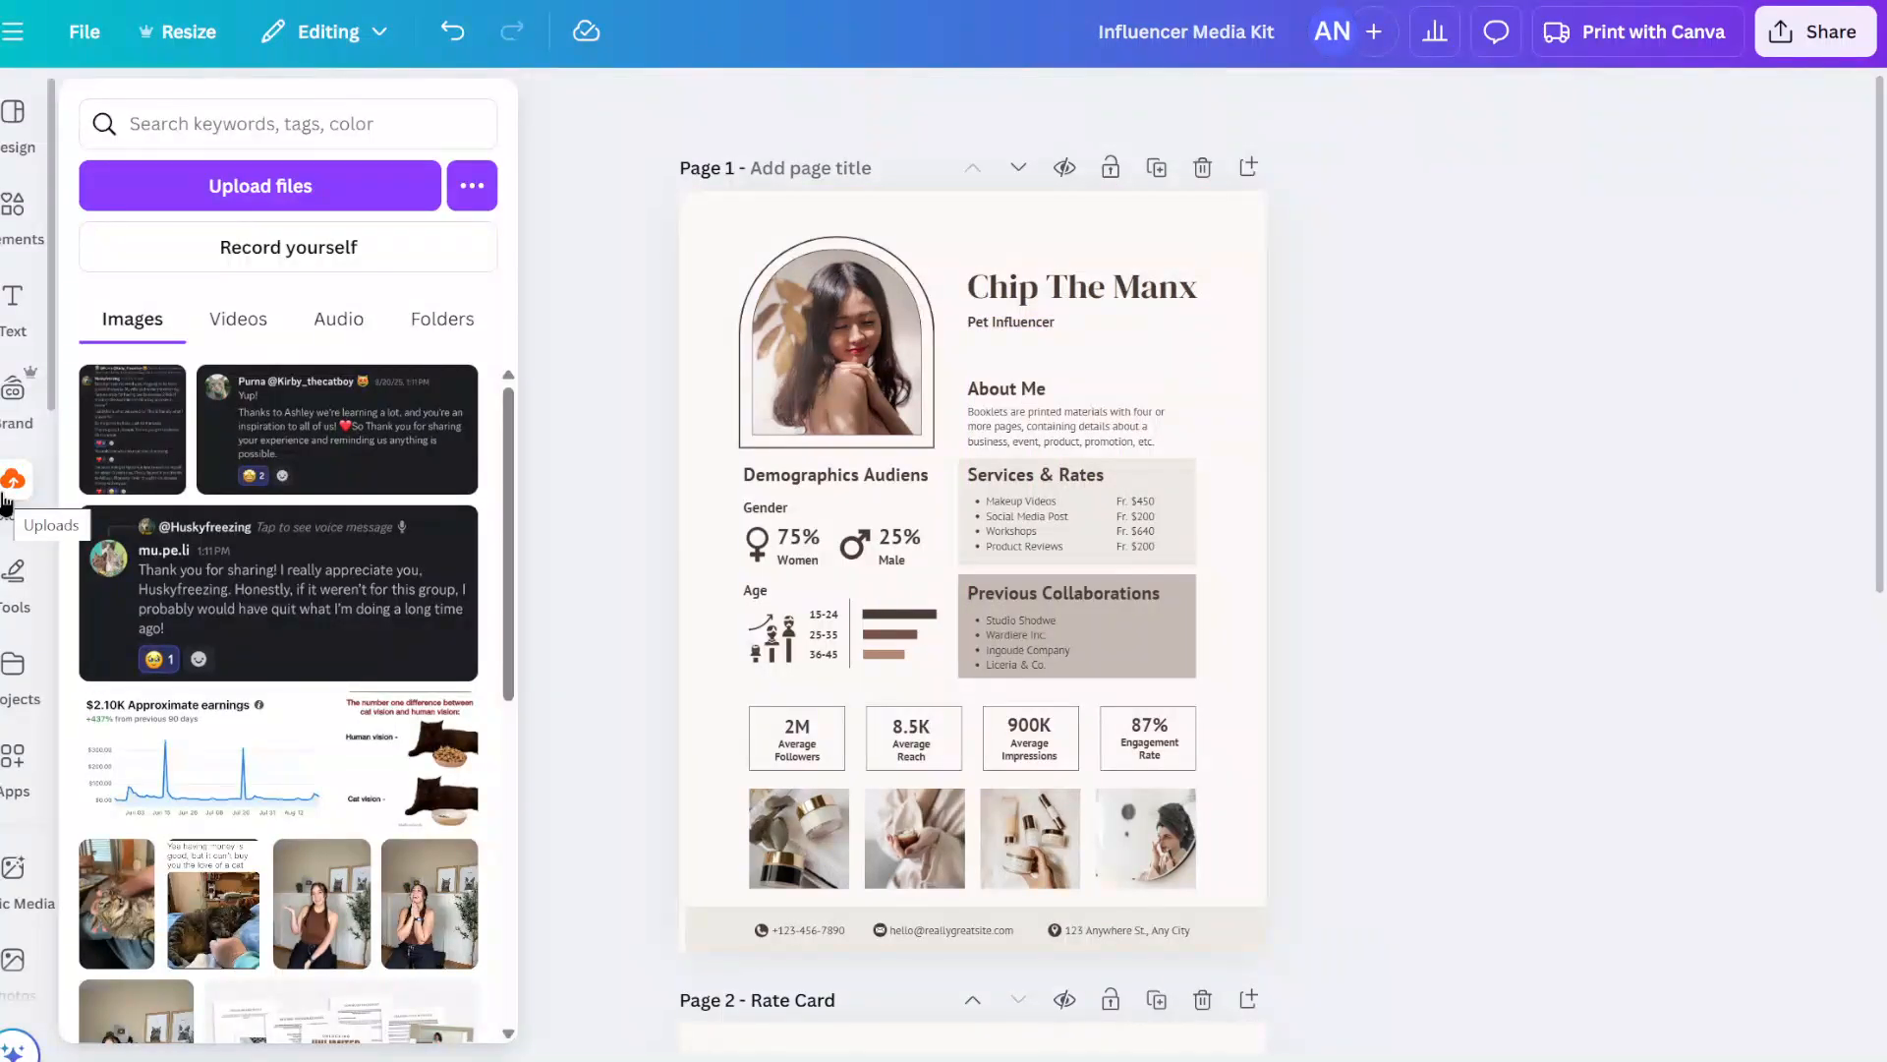
{"action": "scroll", "coordinate": [393, 589], "scroll_direction": "down", "scroll_amount": 3}
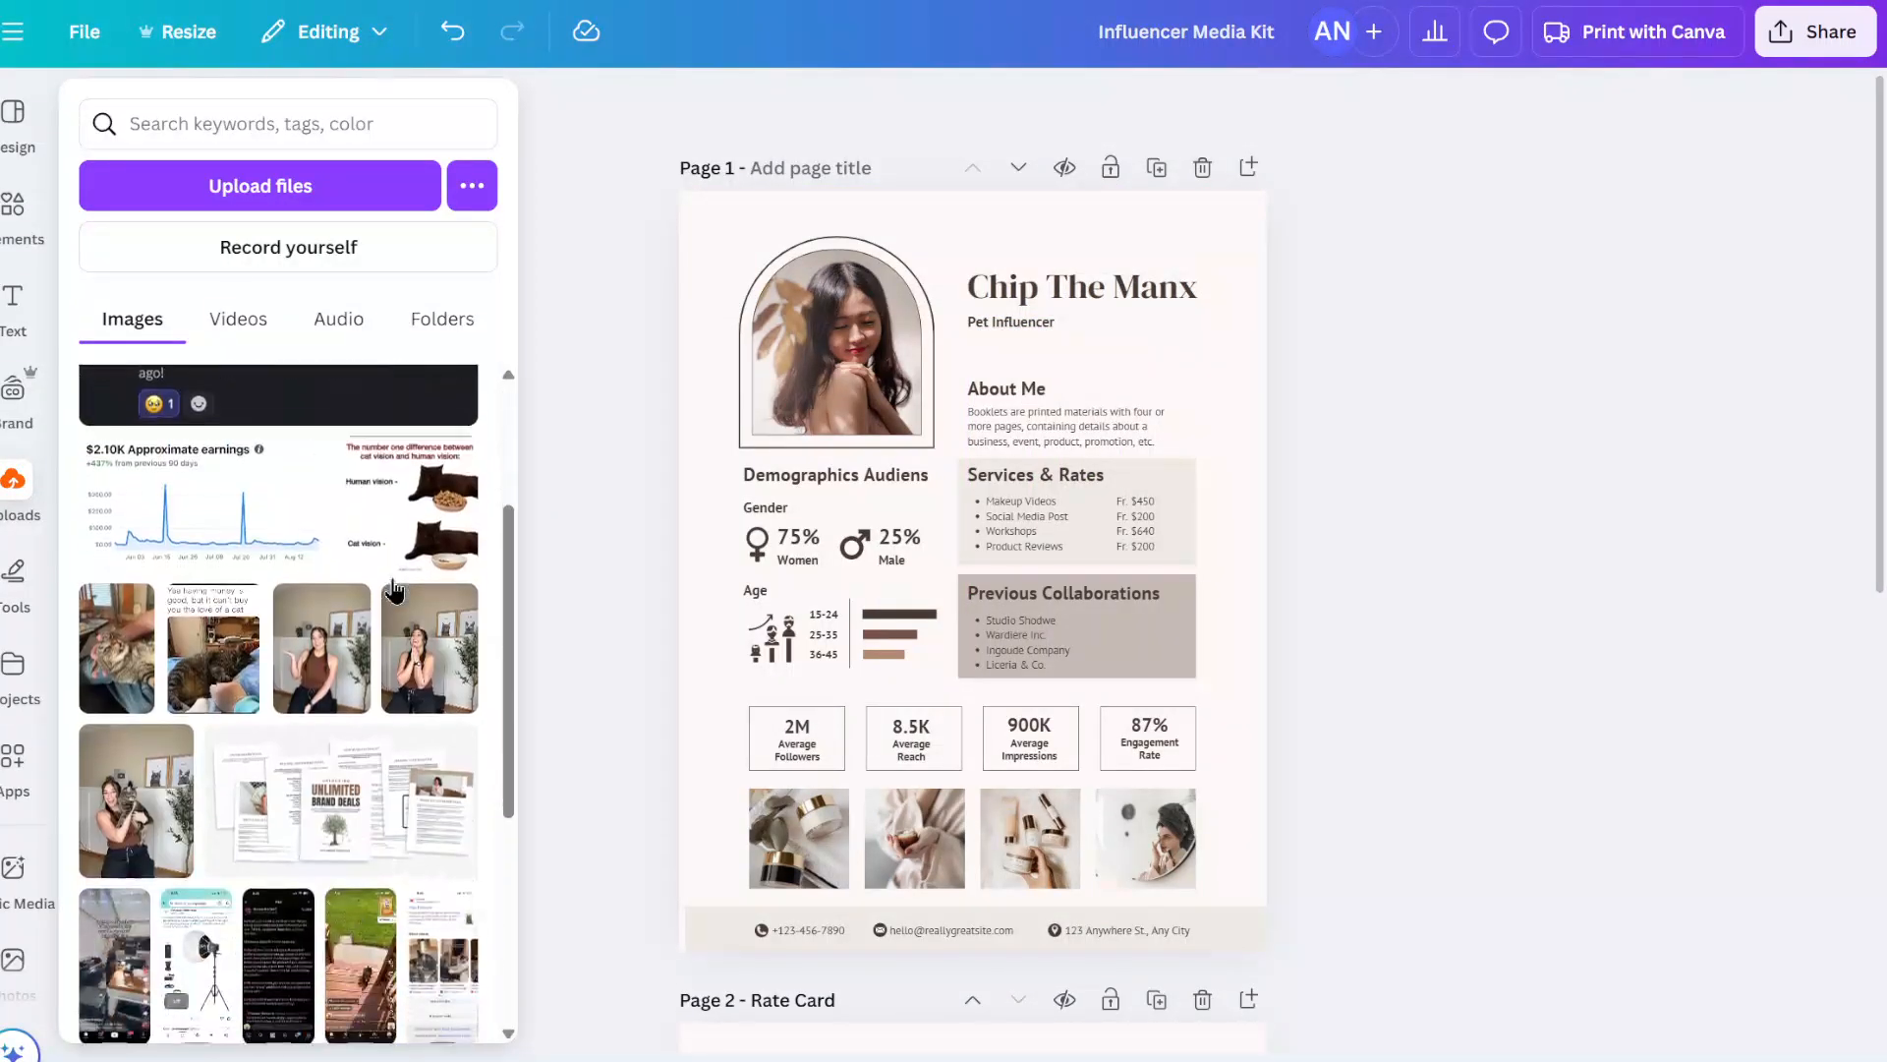
{"action": "scroll", "coordinate": [394, 589], "scroll_direction": "down", "scroll_amount": 10}
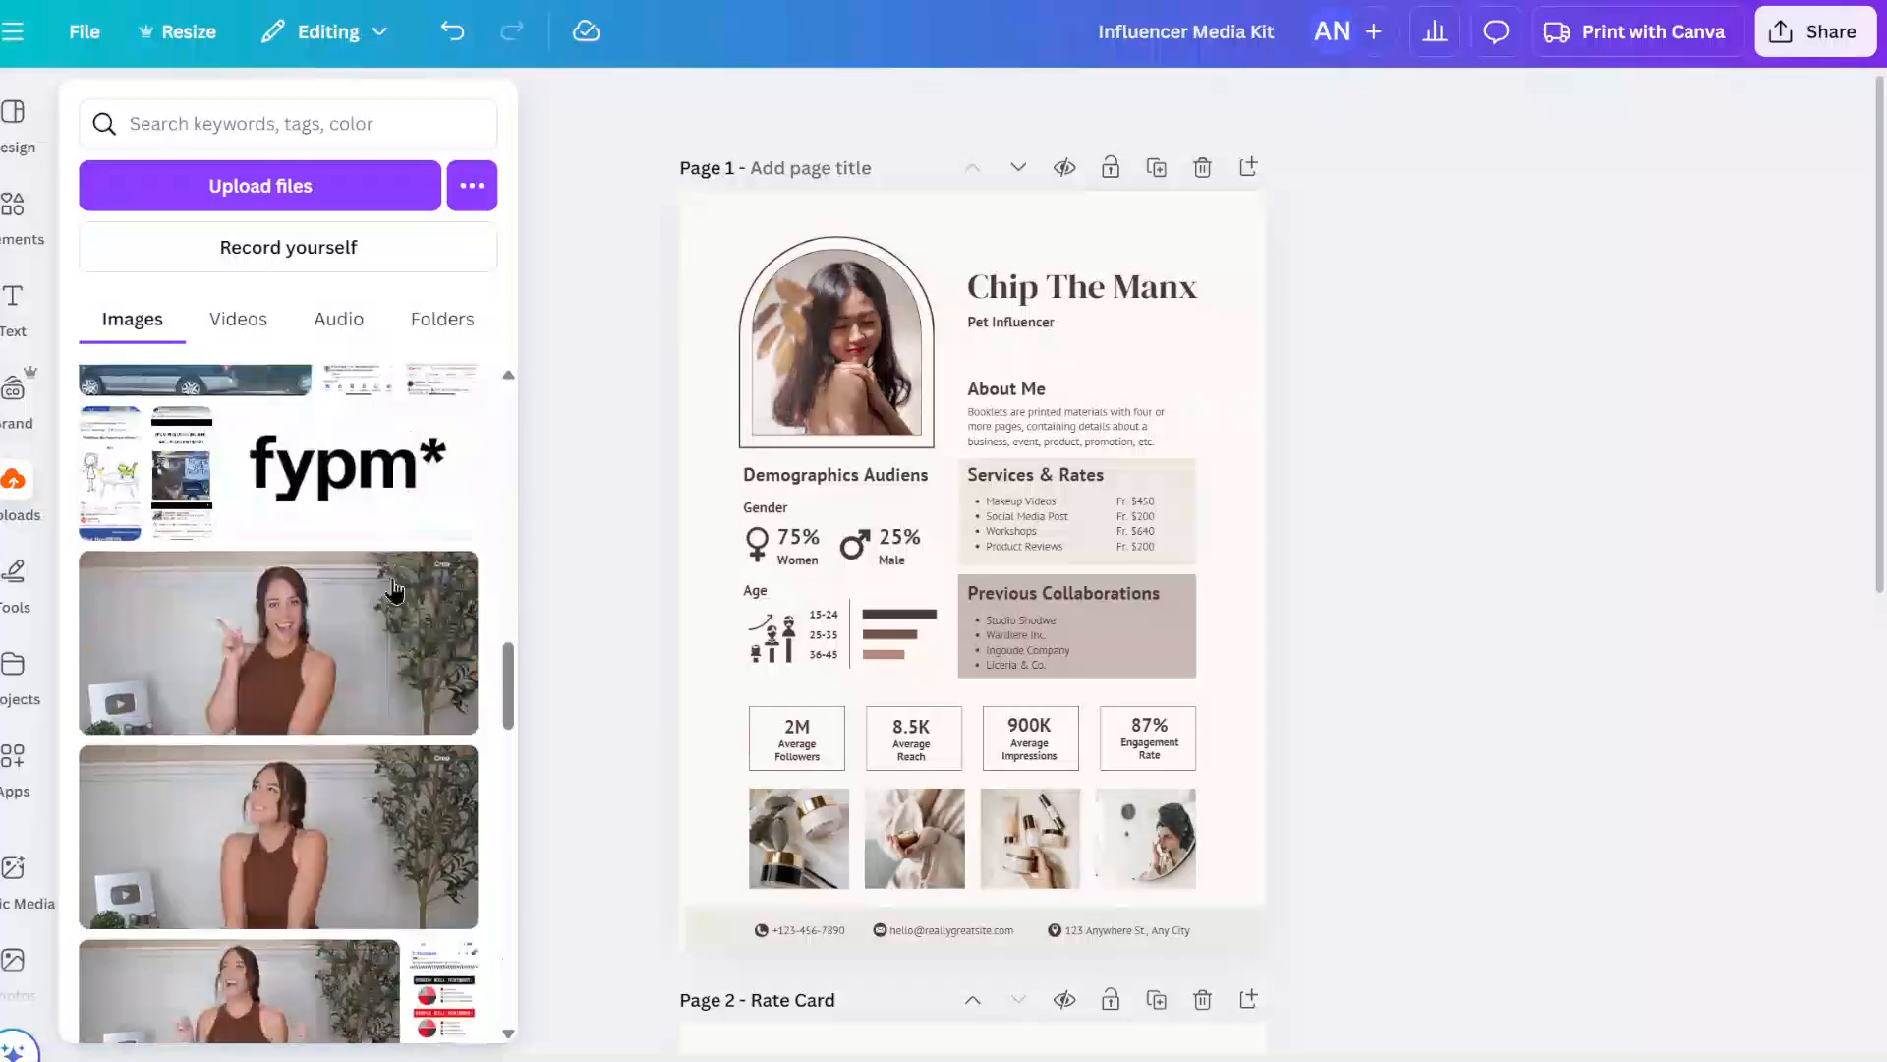
{"action": "scroll", "coordinate": [393, 589], "scroll_direction": "down", "scroll_amount": 10}
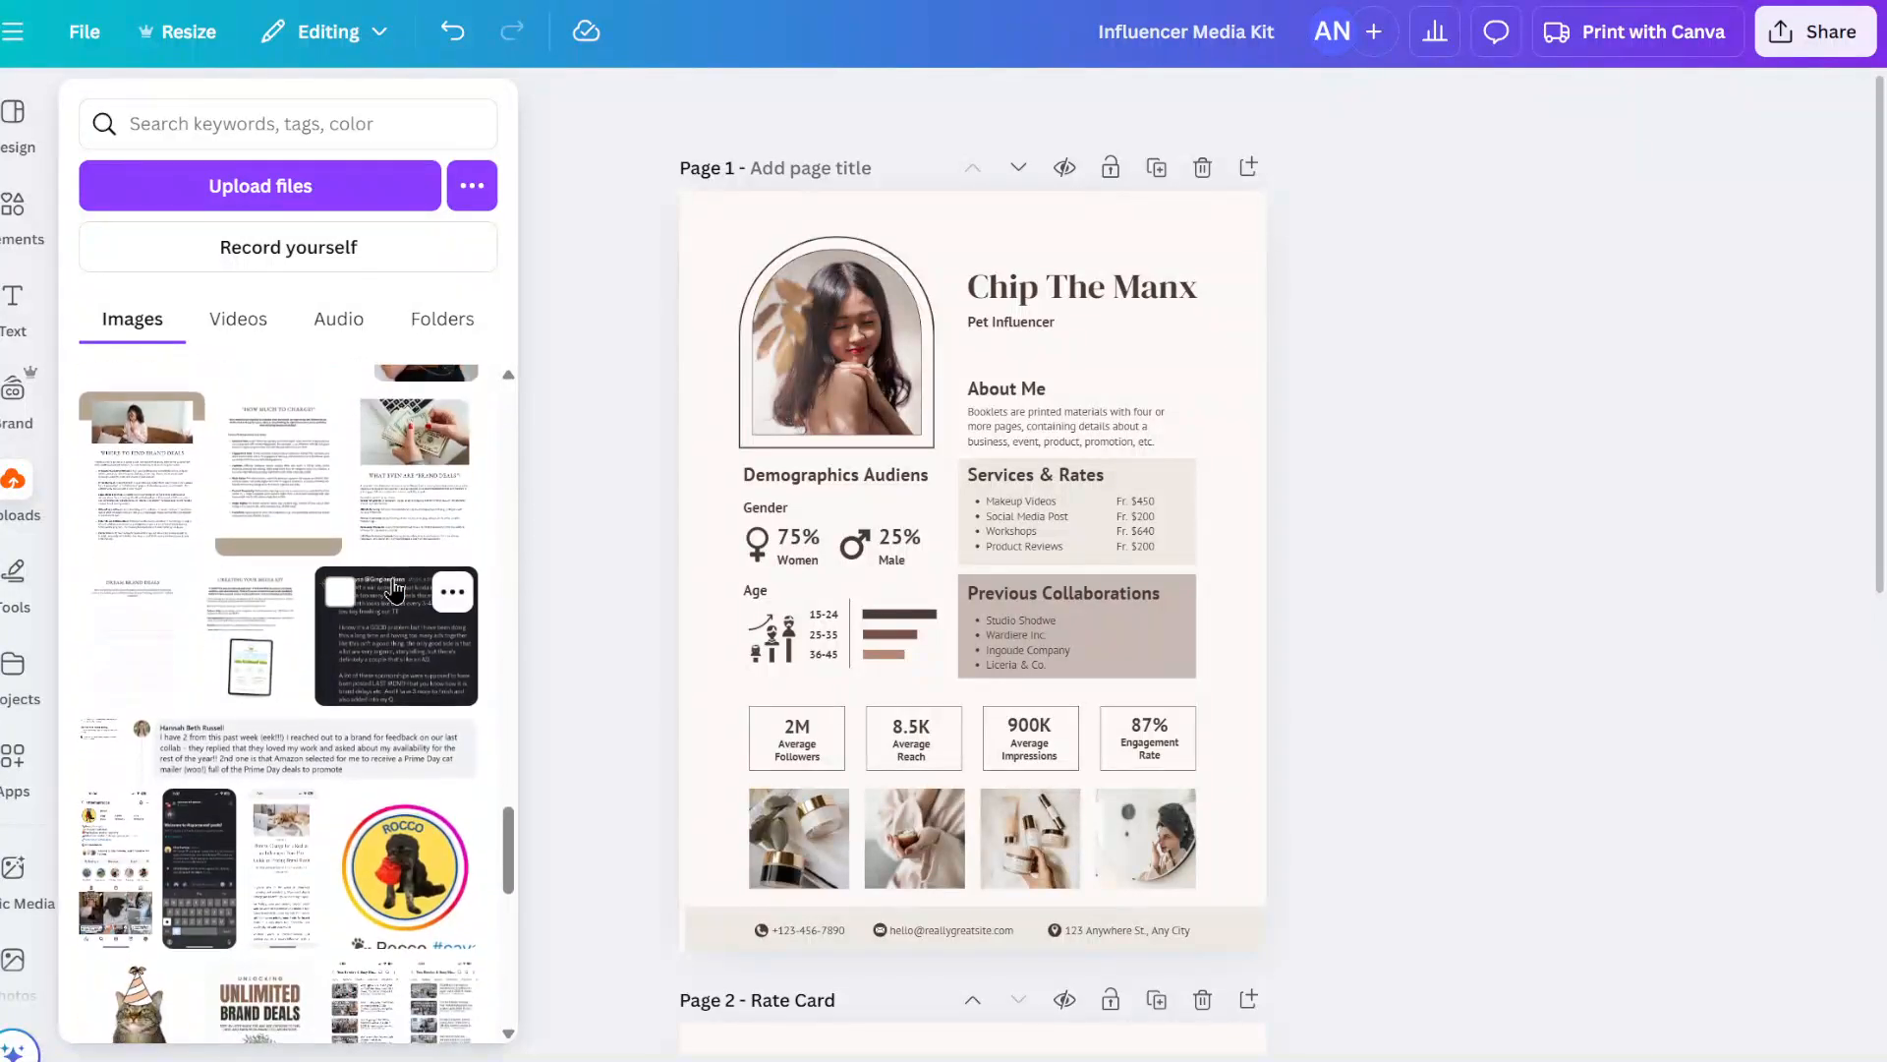
{"action": "scroll", "coordinate": [394, 589], "scroll_direction": "down", "scroll_amount": 10}
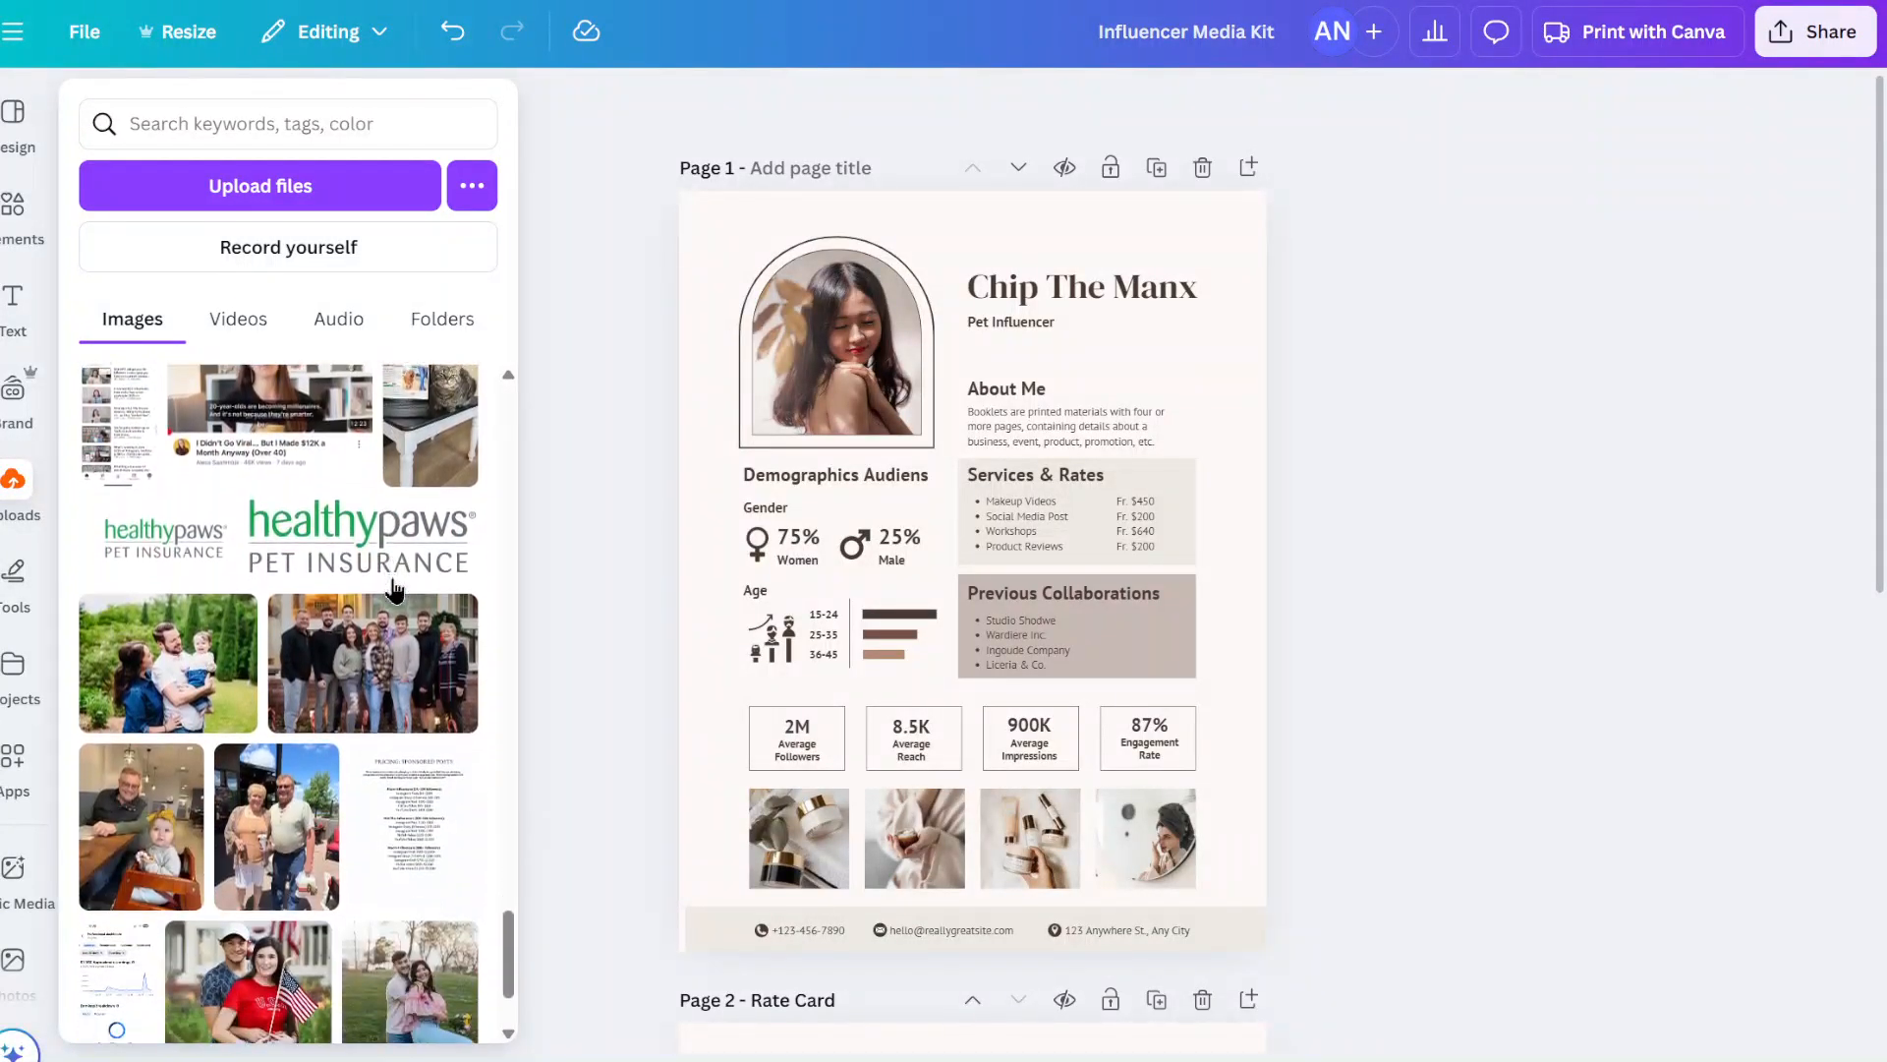
{"action": "scroll", "coordinate": [394, 590], "scroll_direction": "down", "scroll_amount": 10}
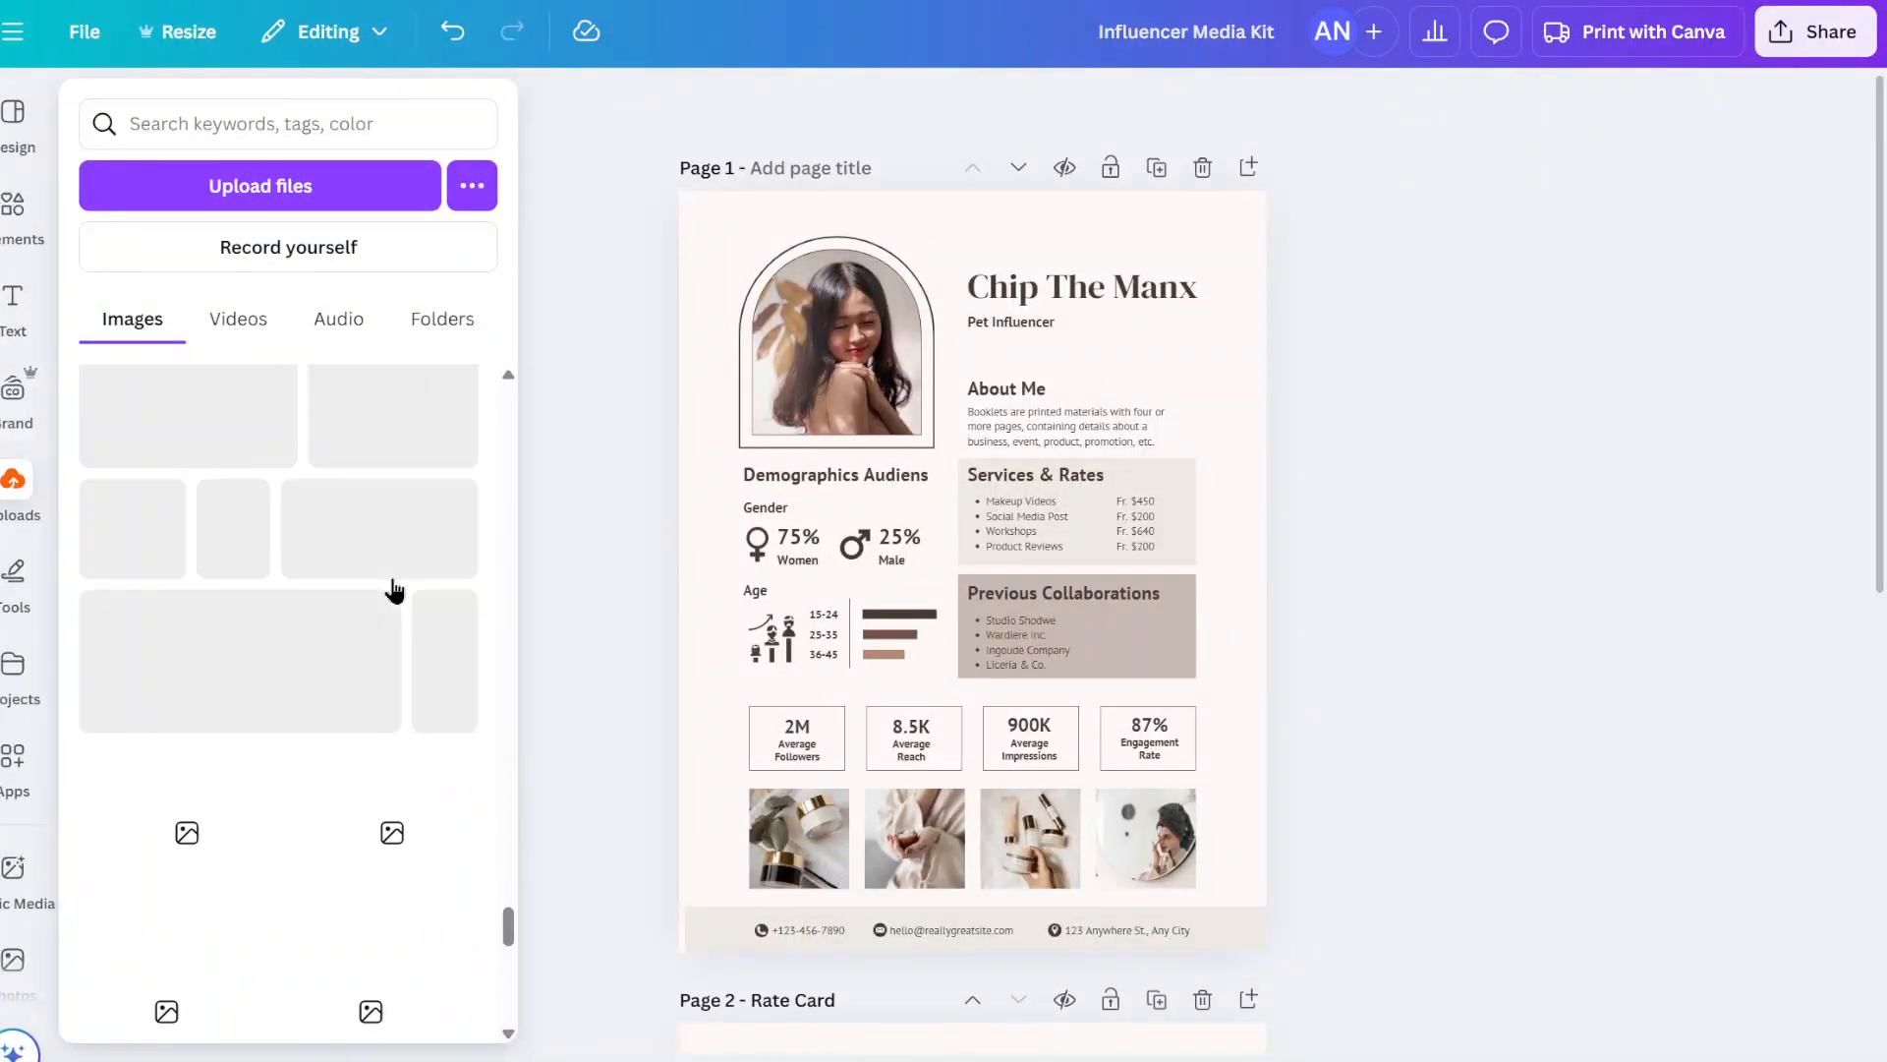
{"action": "scroll", "coordinate": [394, 590], "scroll_direction": "down", "scroll_amount": 8}
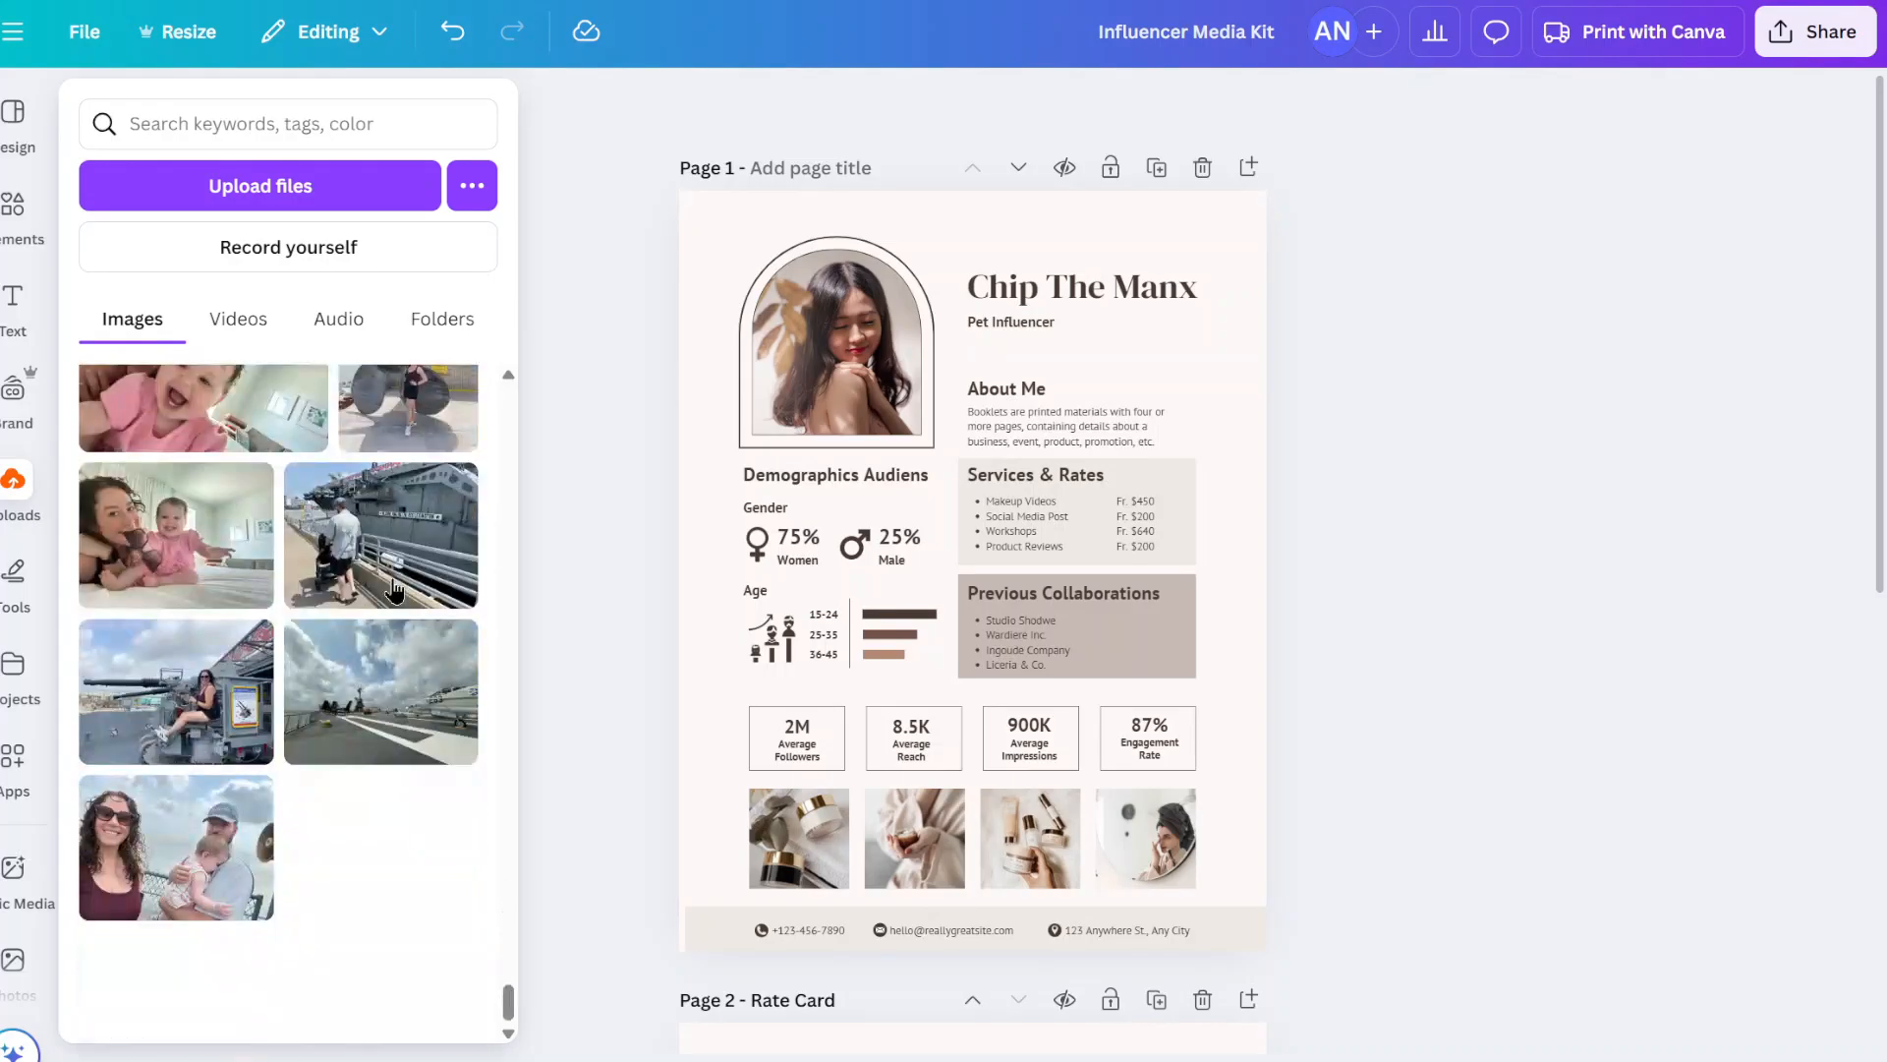
{"action": "scroll", "coordinate": [394, 590], "scroll_direction": "down", "scroll_amount": 5}
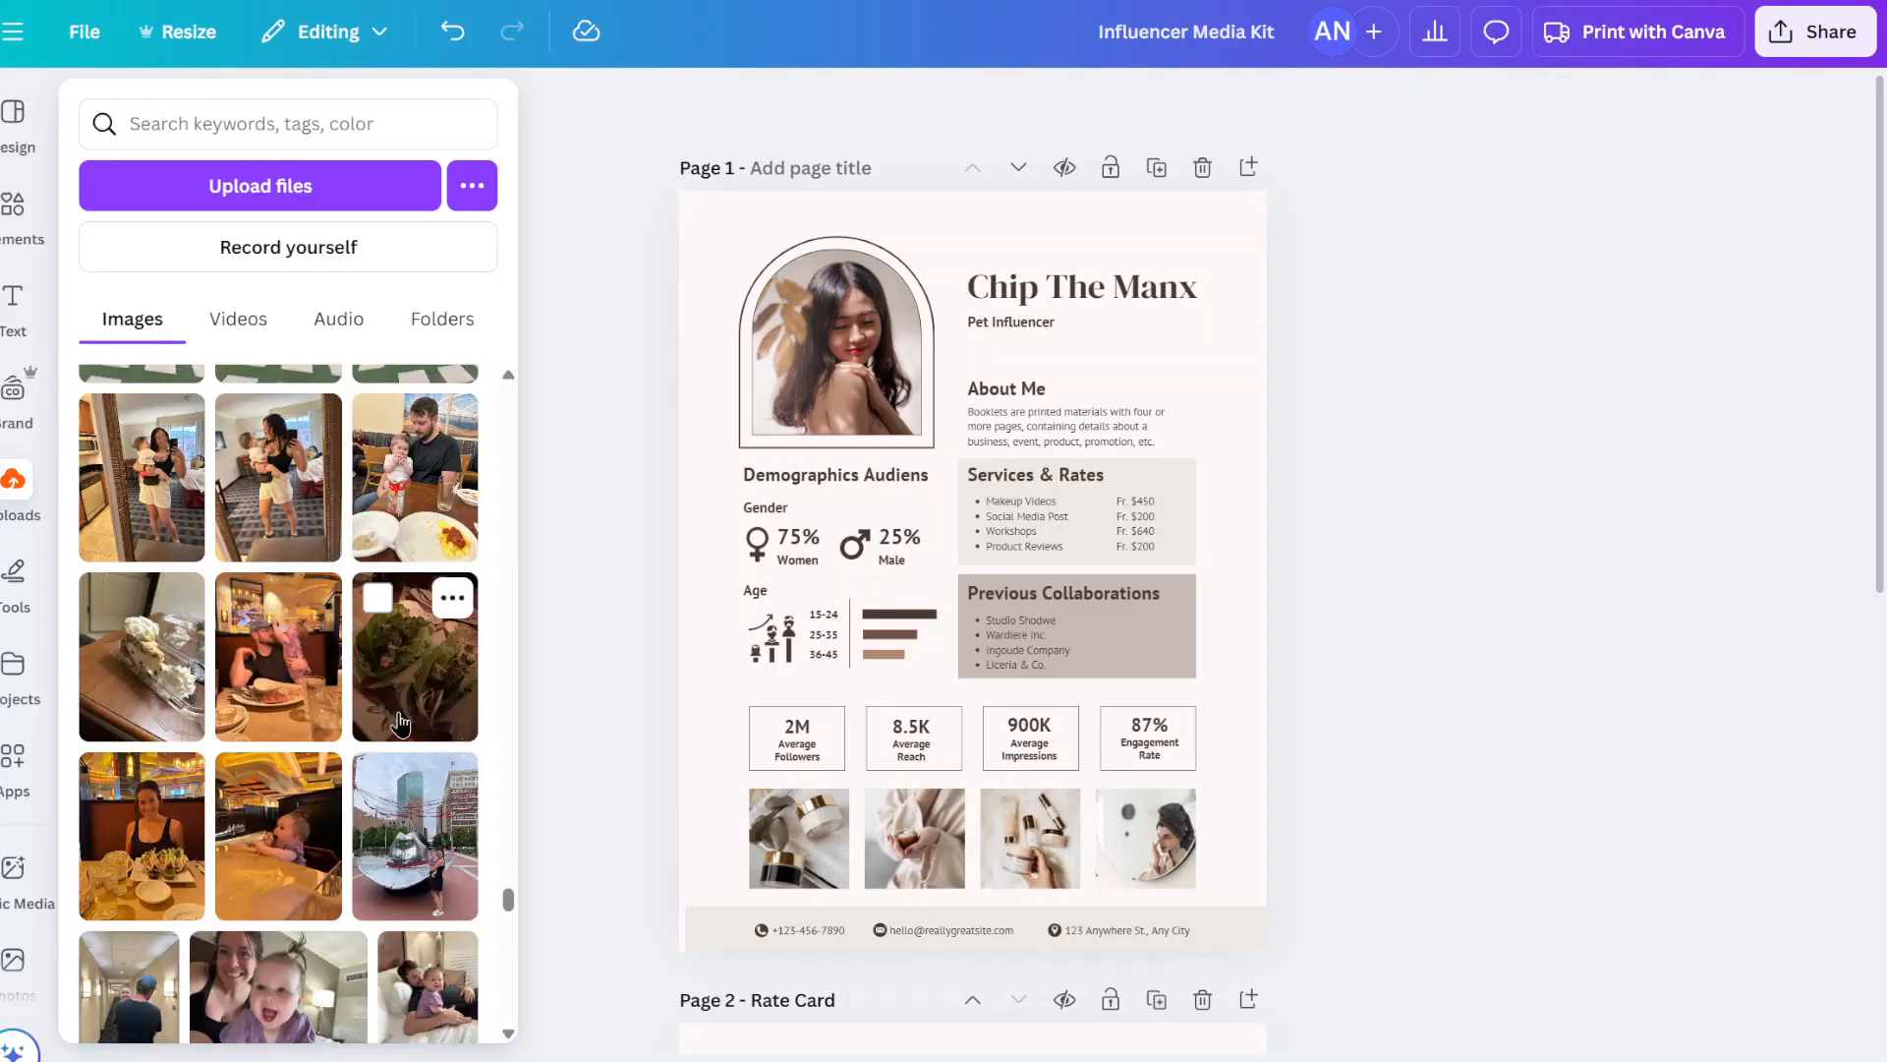
{"action": "scroll", "coordinate": [400, 725], "scroll_direction": "down", "scroll_amount": 5}
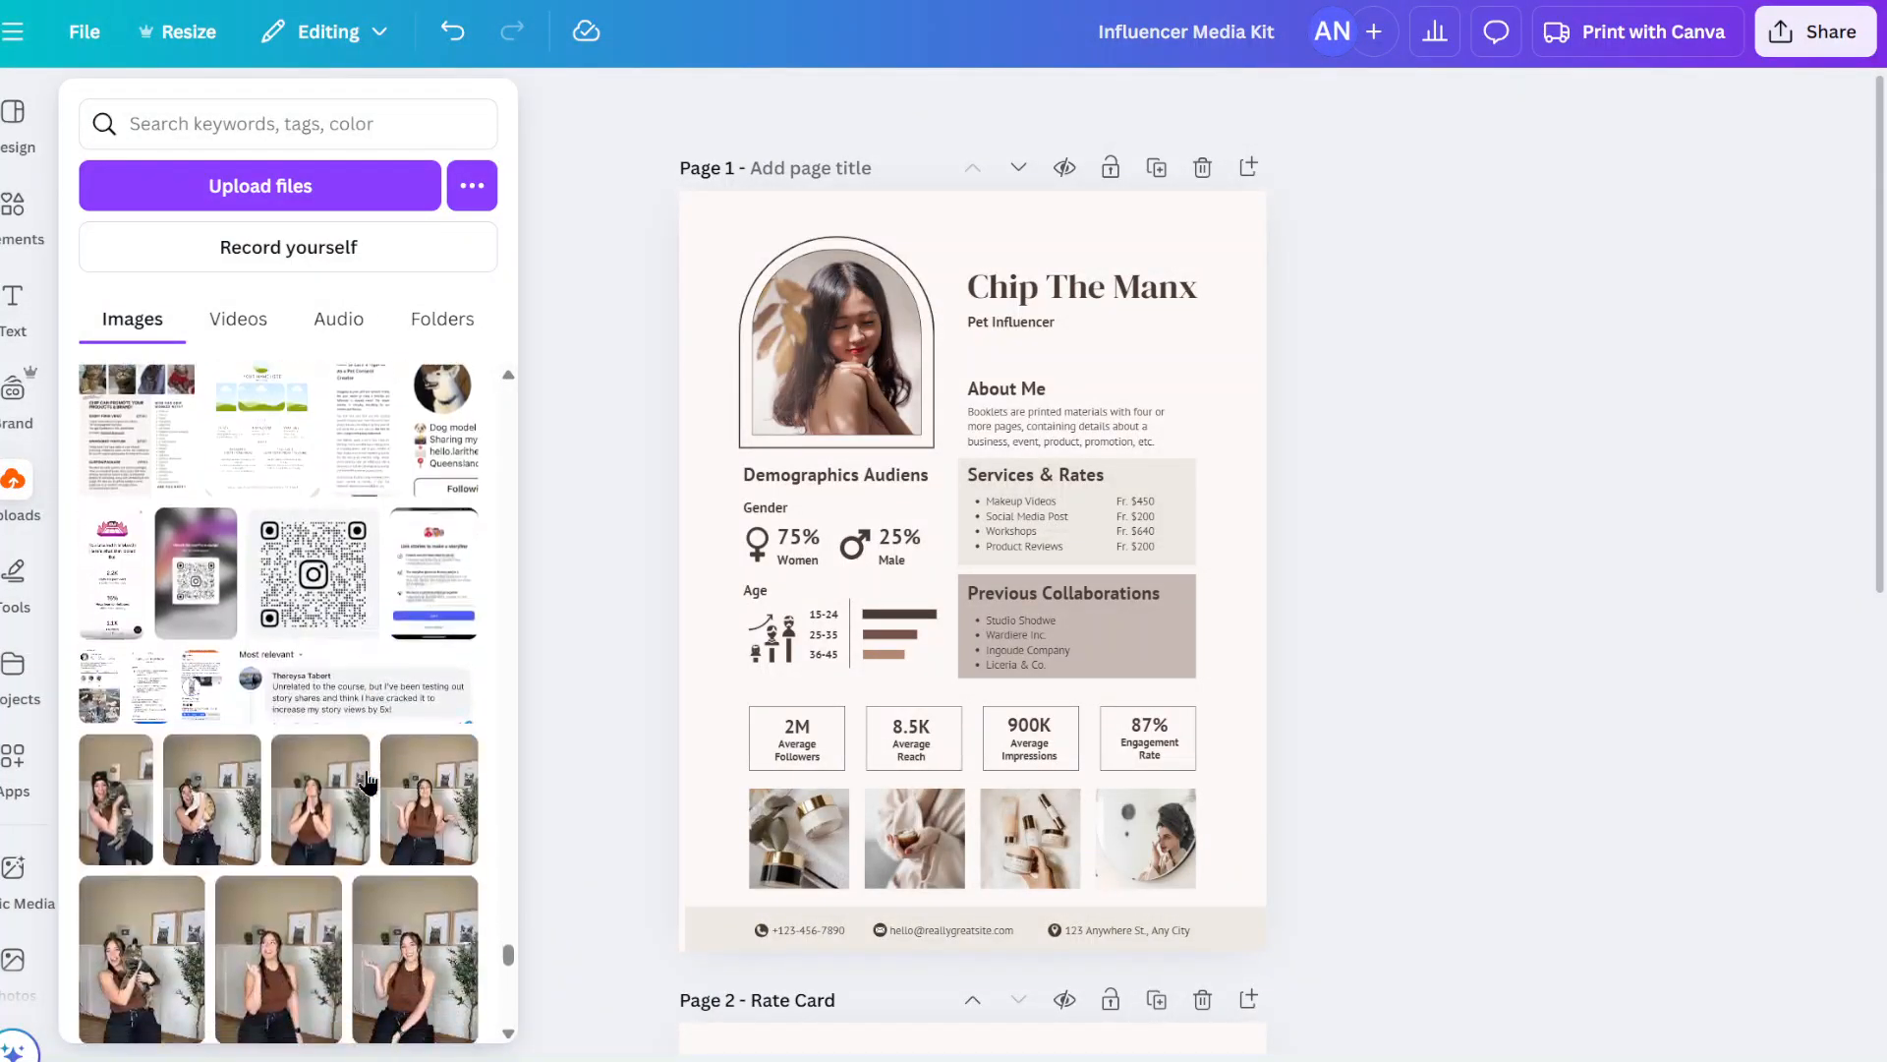
{"action": "scroll", "coordinate": [366, 782], "scroll_direction": "down", "scroll_amount": 5}
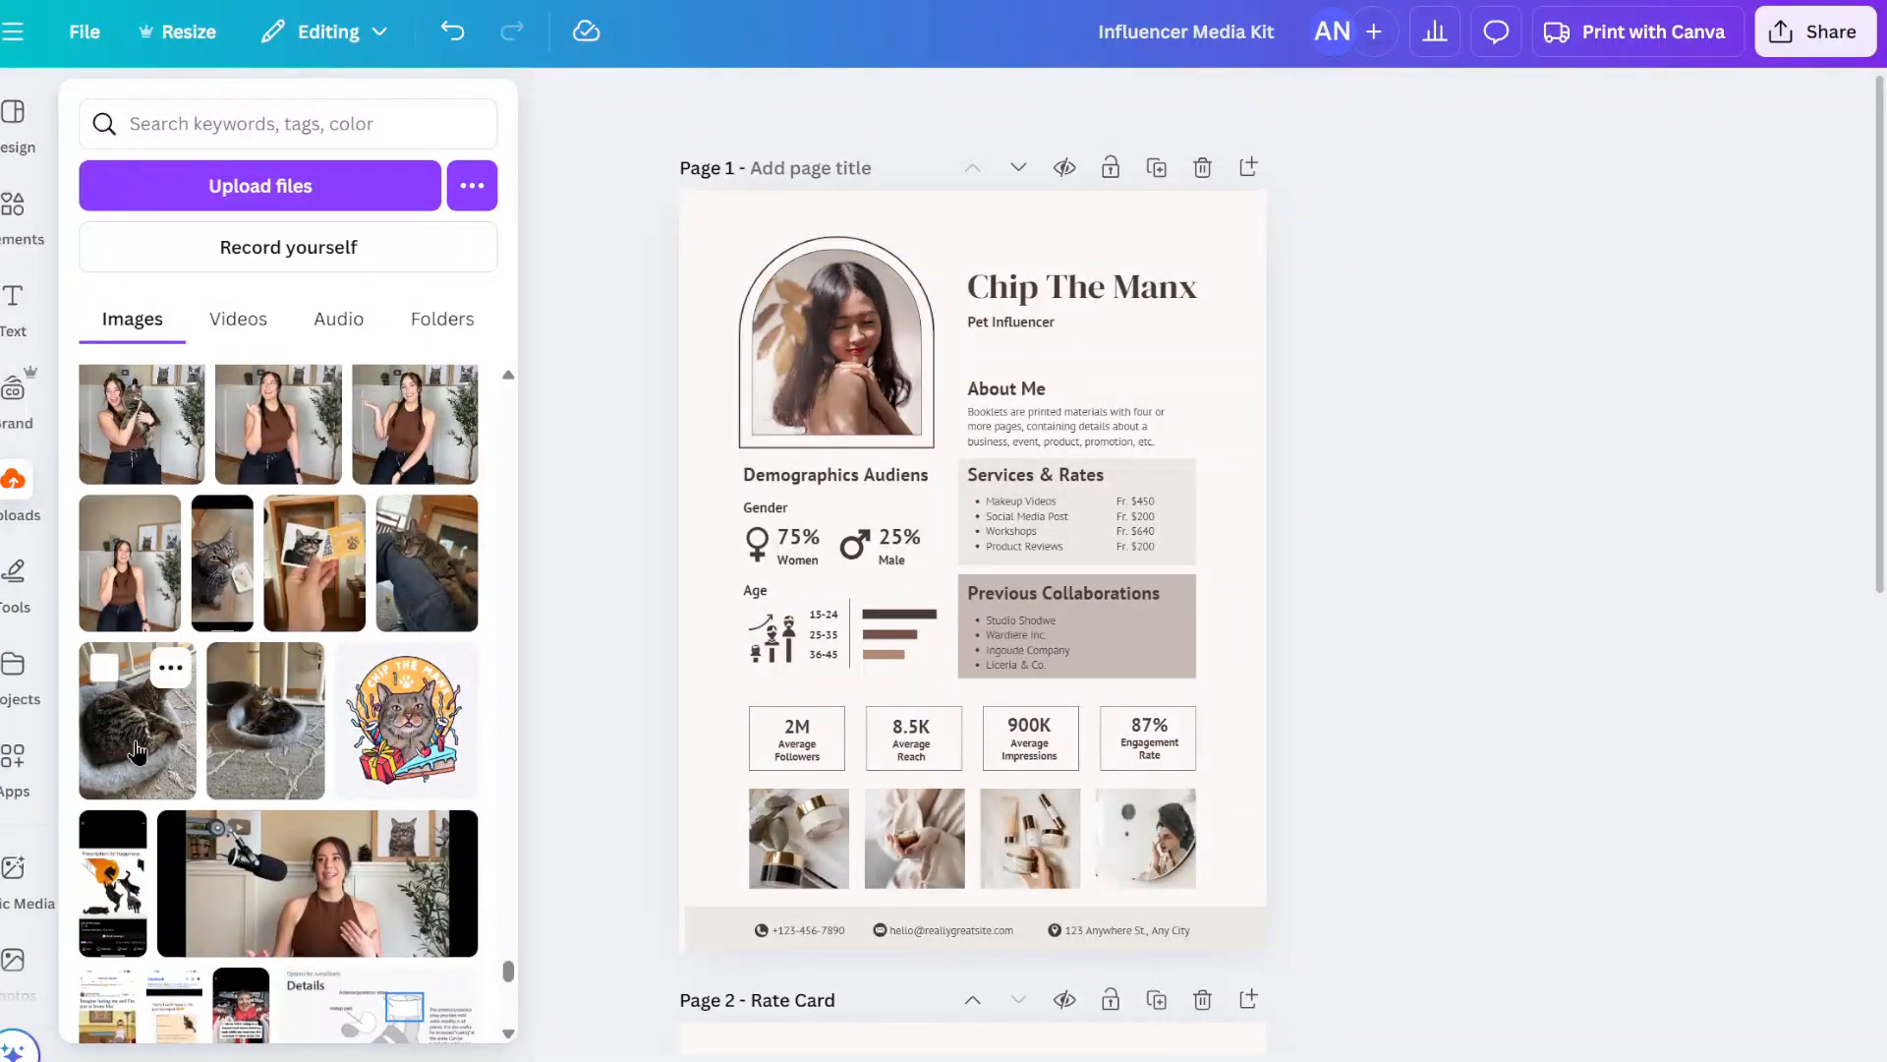
{"action": "left_click_drag", "start_coordinate": [135, 752], "coordinate": [863, 344]}
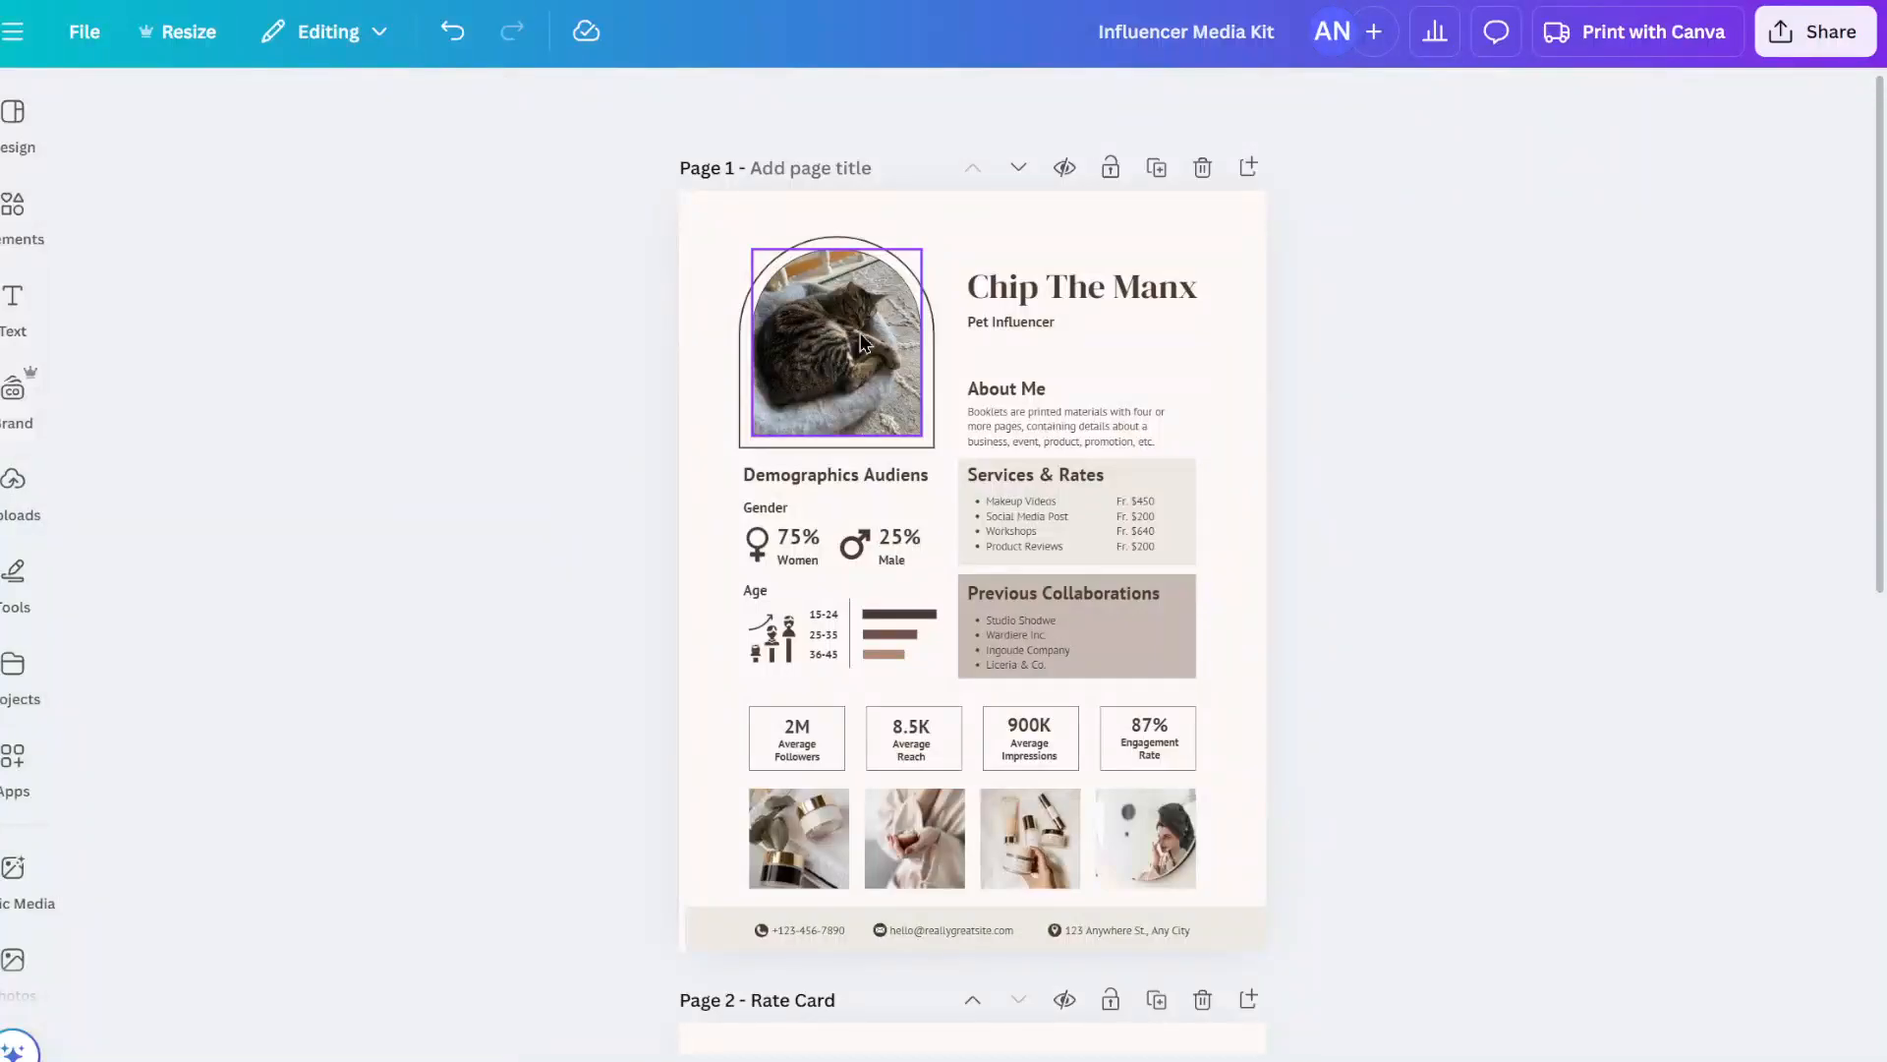
- Adjust the crop of the cat photo in the arched frame by enlarging the image slightly
{"action": "double_click", "coordinate": [862, 342]}
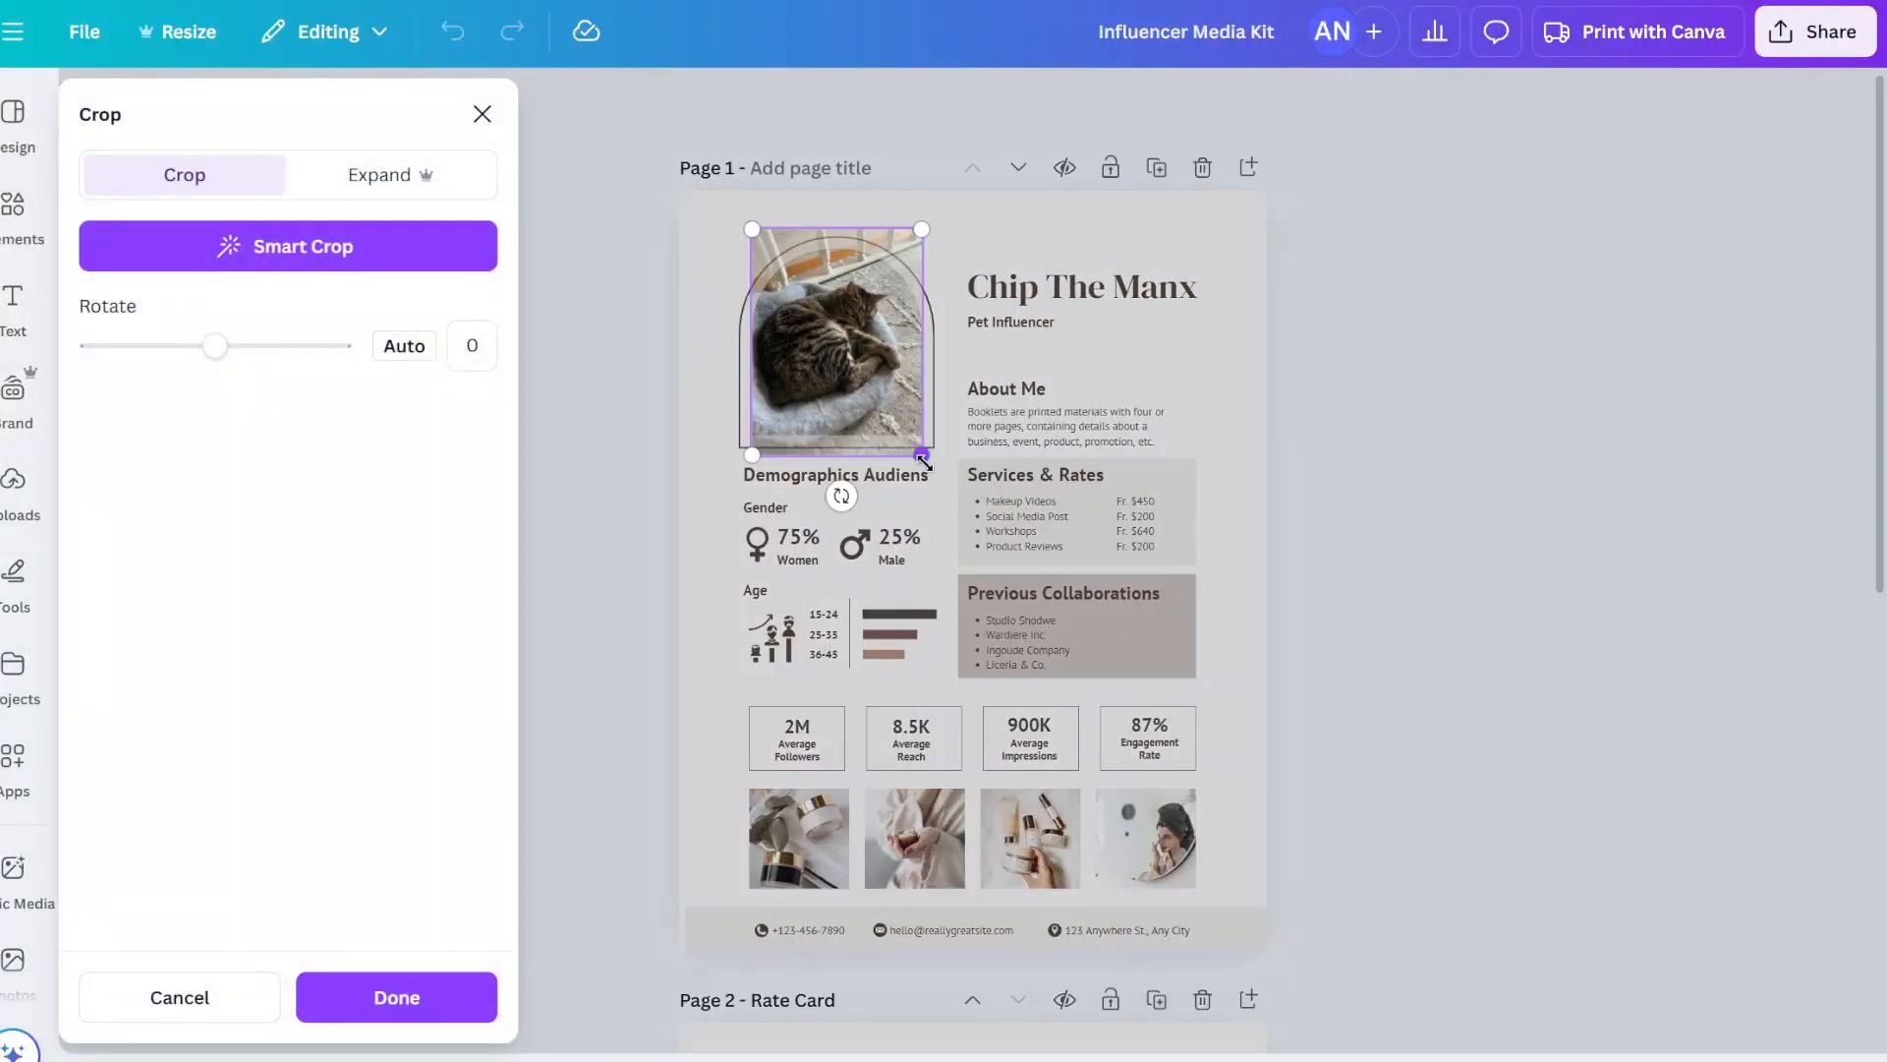
{"action": "mouse_move", "coordinate": [922, 457]}
{"action": "left_mouse_down"}
{"action": "mouse_move", "coordinate": [959, 494]}
{"action": "mouse_move", "coordinate": [929, 462]}
{"action": "left_mouse_up"}
{"action": "left_click", "coordinate": [1225, 357]}
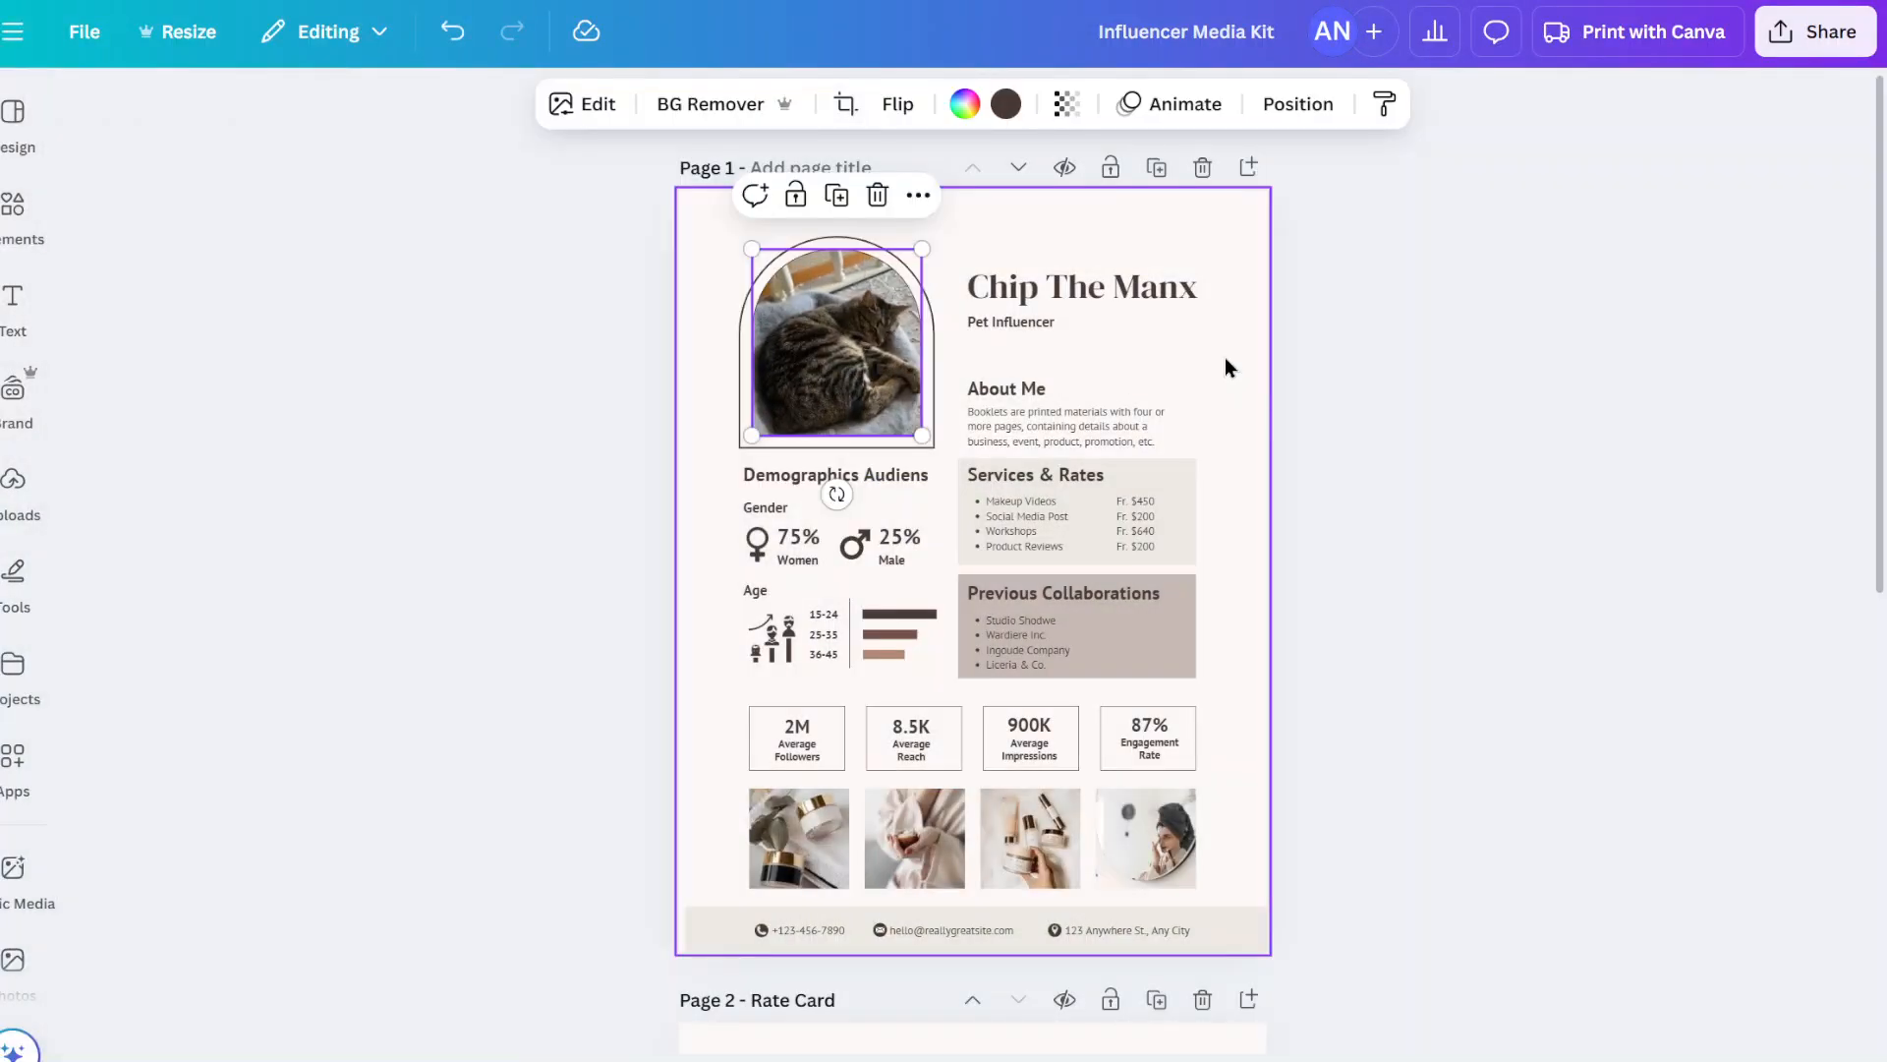
- Move the "About Me" heading and its paragraph together up closer beneath the "Pet Influencer" subtitle
{"action": "scroll", "coordinate": [1224, 357], "scroll_direction": "up", "scroll_amount": 5}
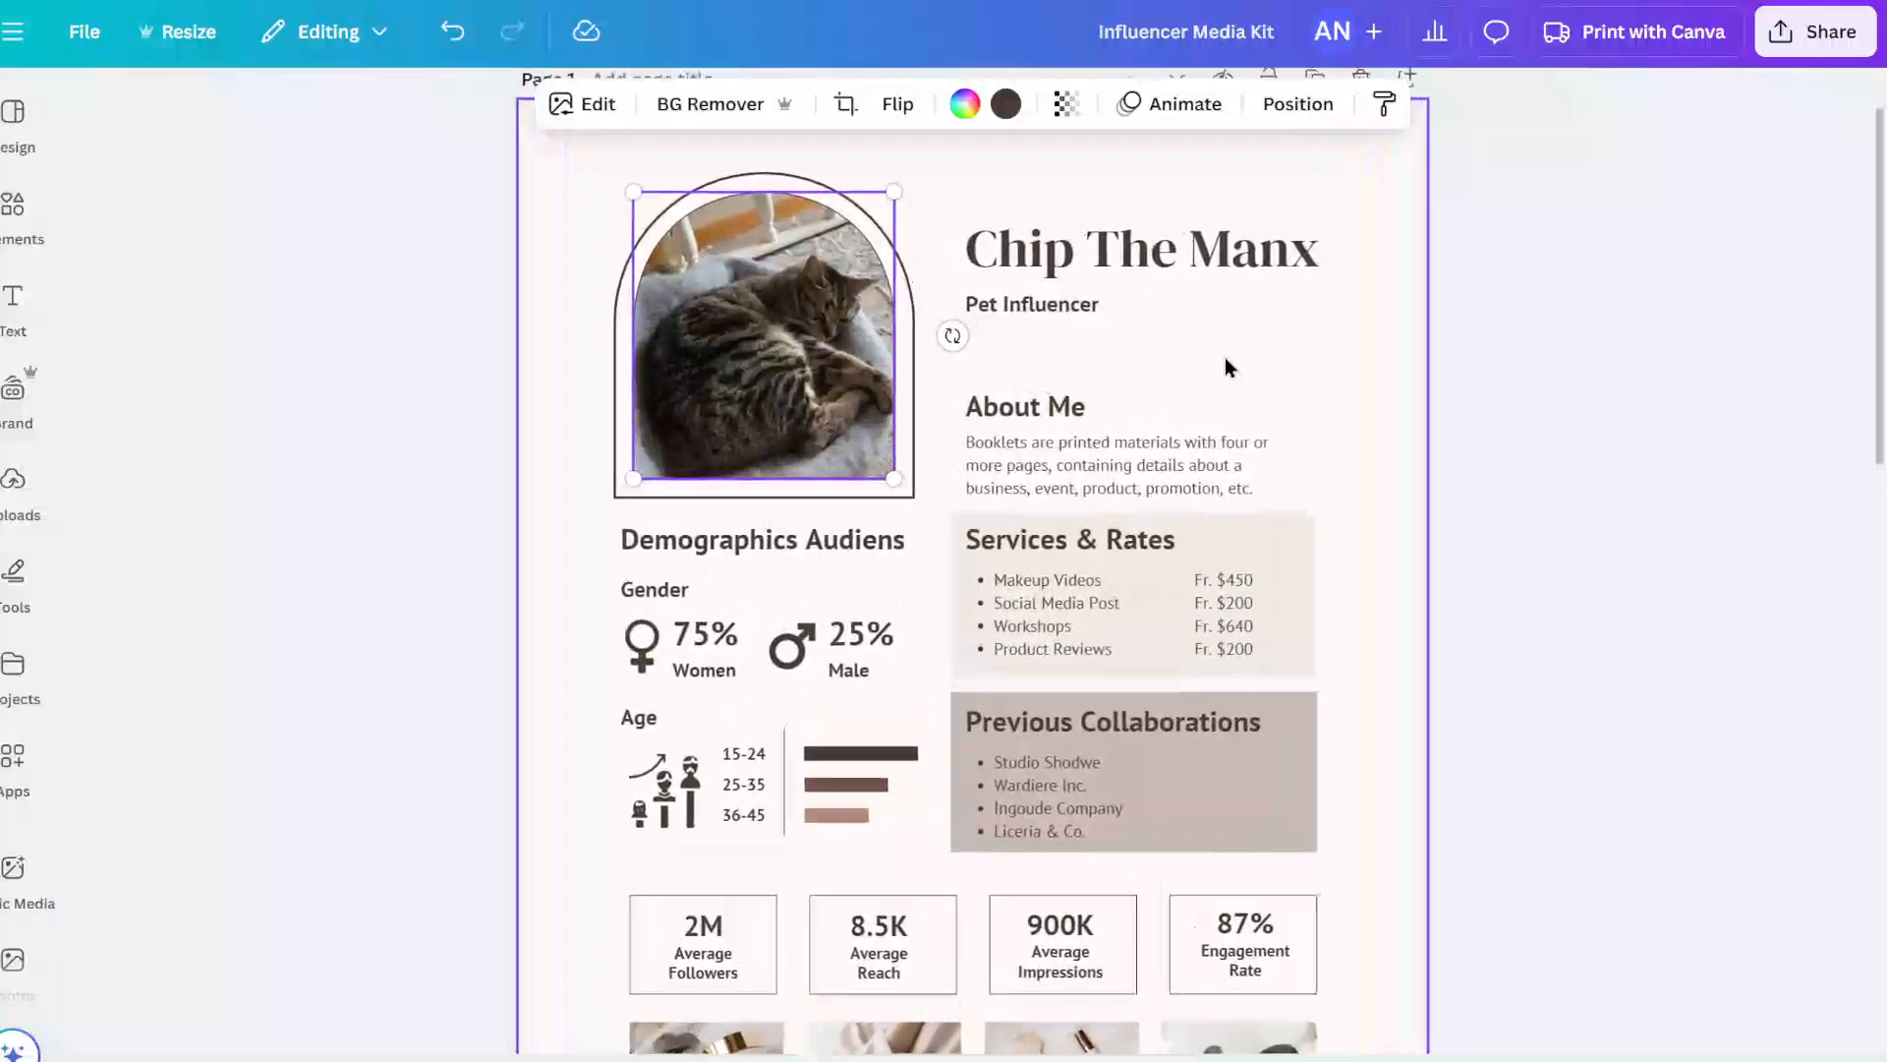
{"action": "left_click_drag", "start_coordinate": [975, 366], "coordinate": [1047, 409]}
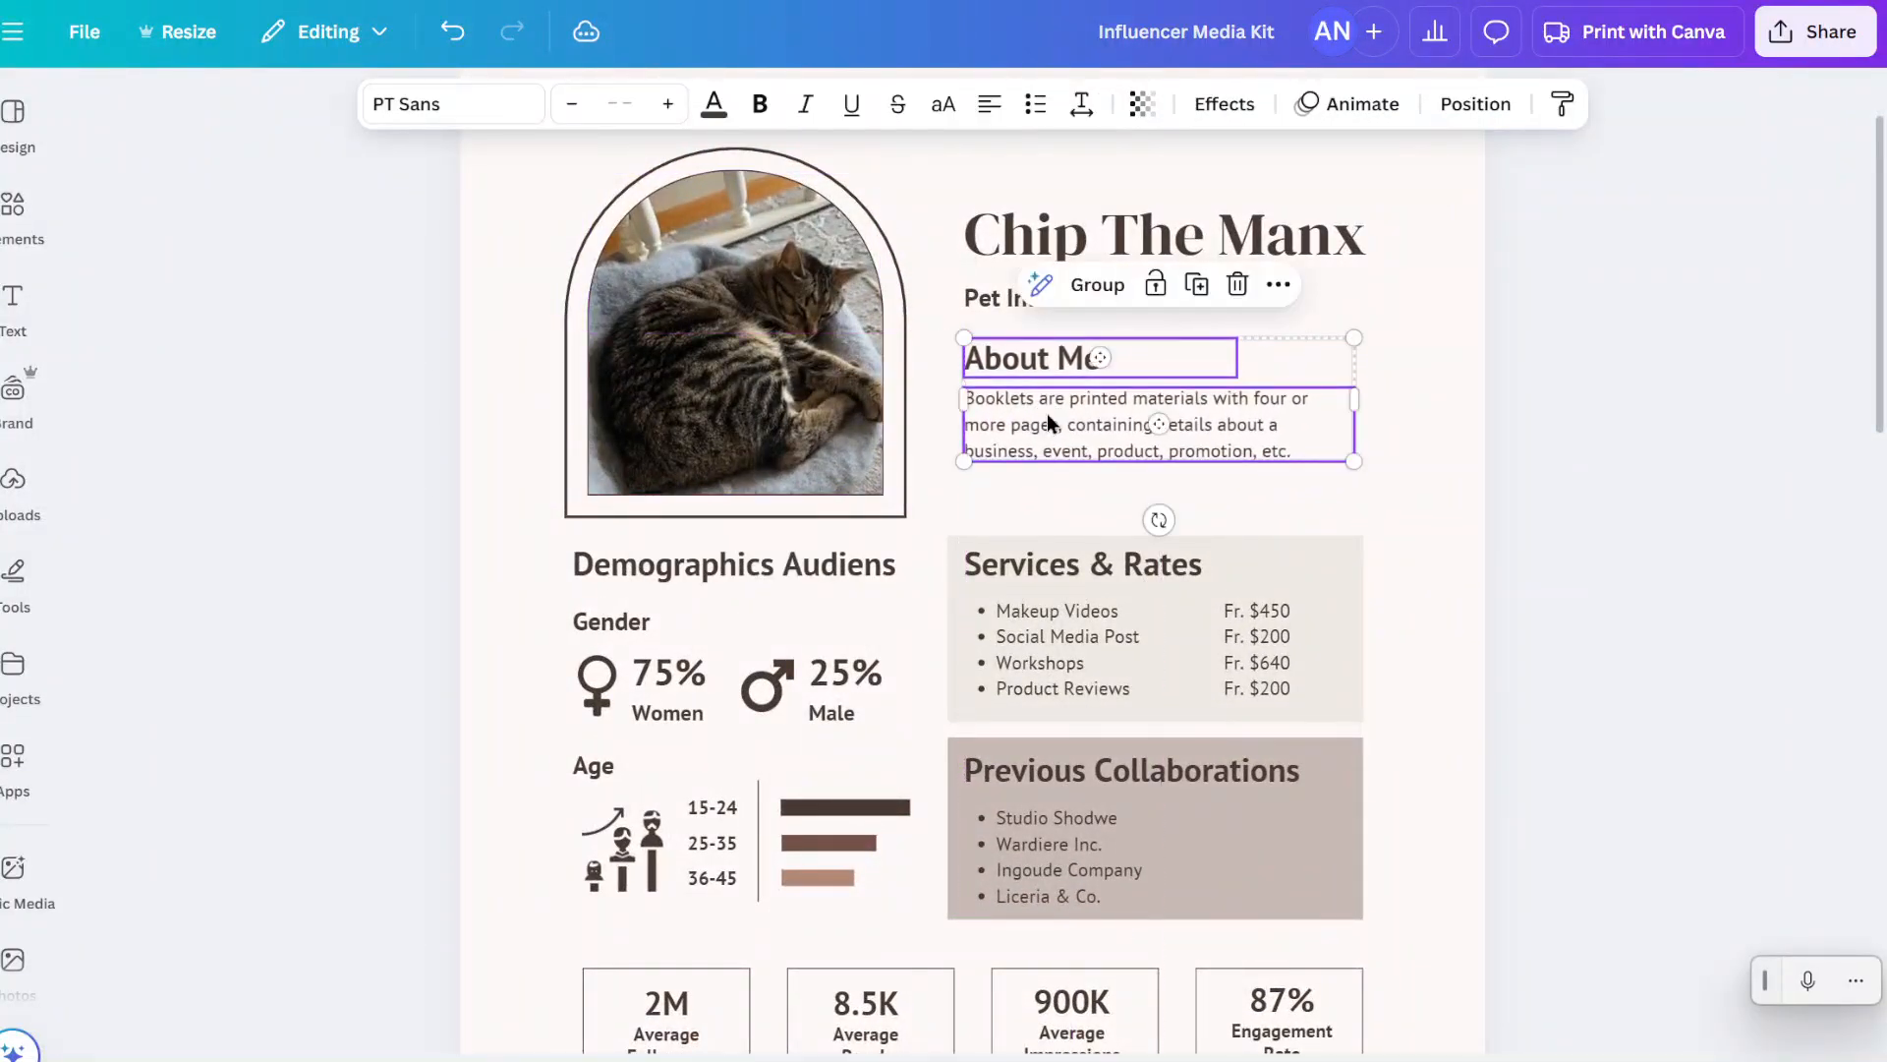
{"action": "left_click", "coordinate": [1423, 355]}
{"action": "left_click", "coordinate": [1292, 261]}
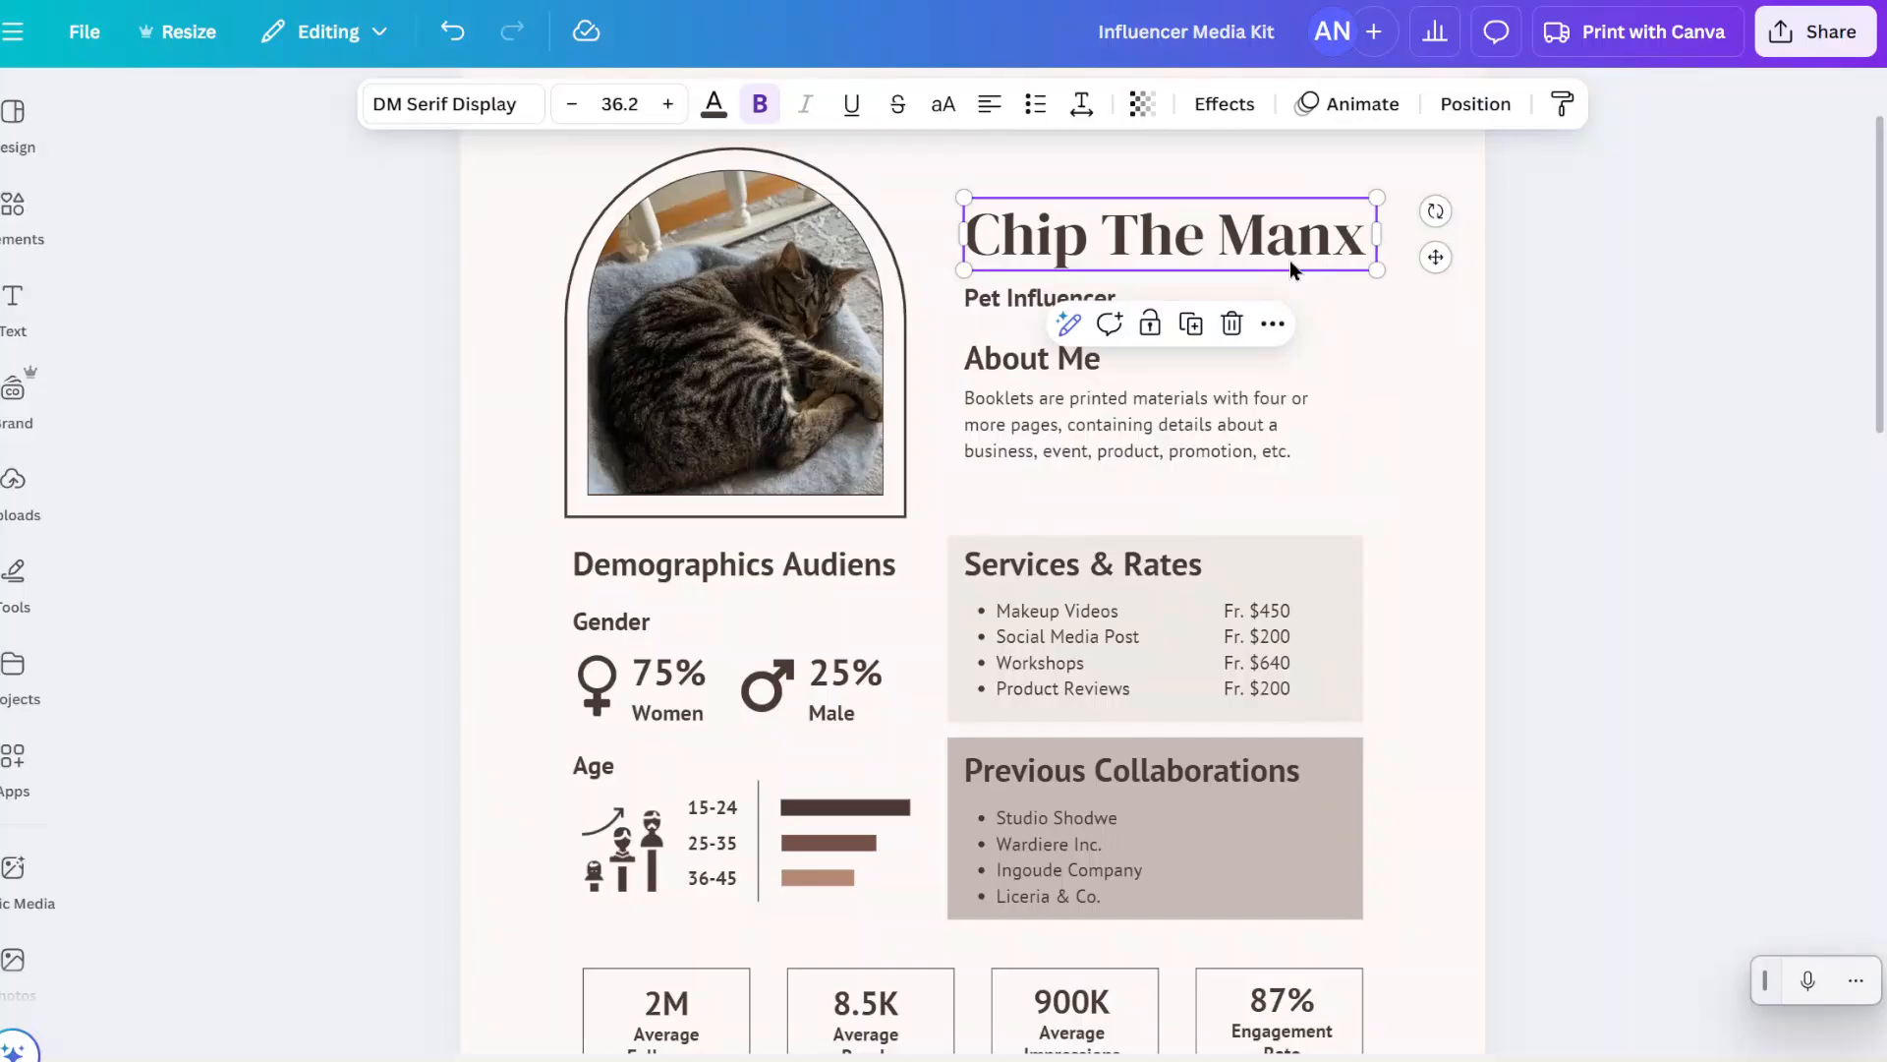
{"action": "left_click", "coordinate": [1354, 312]}
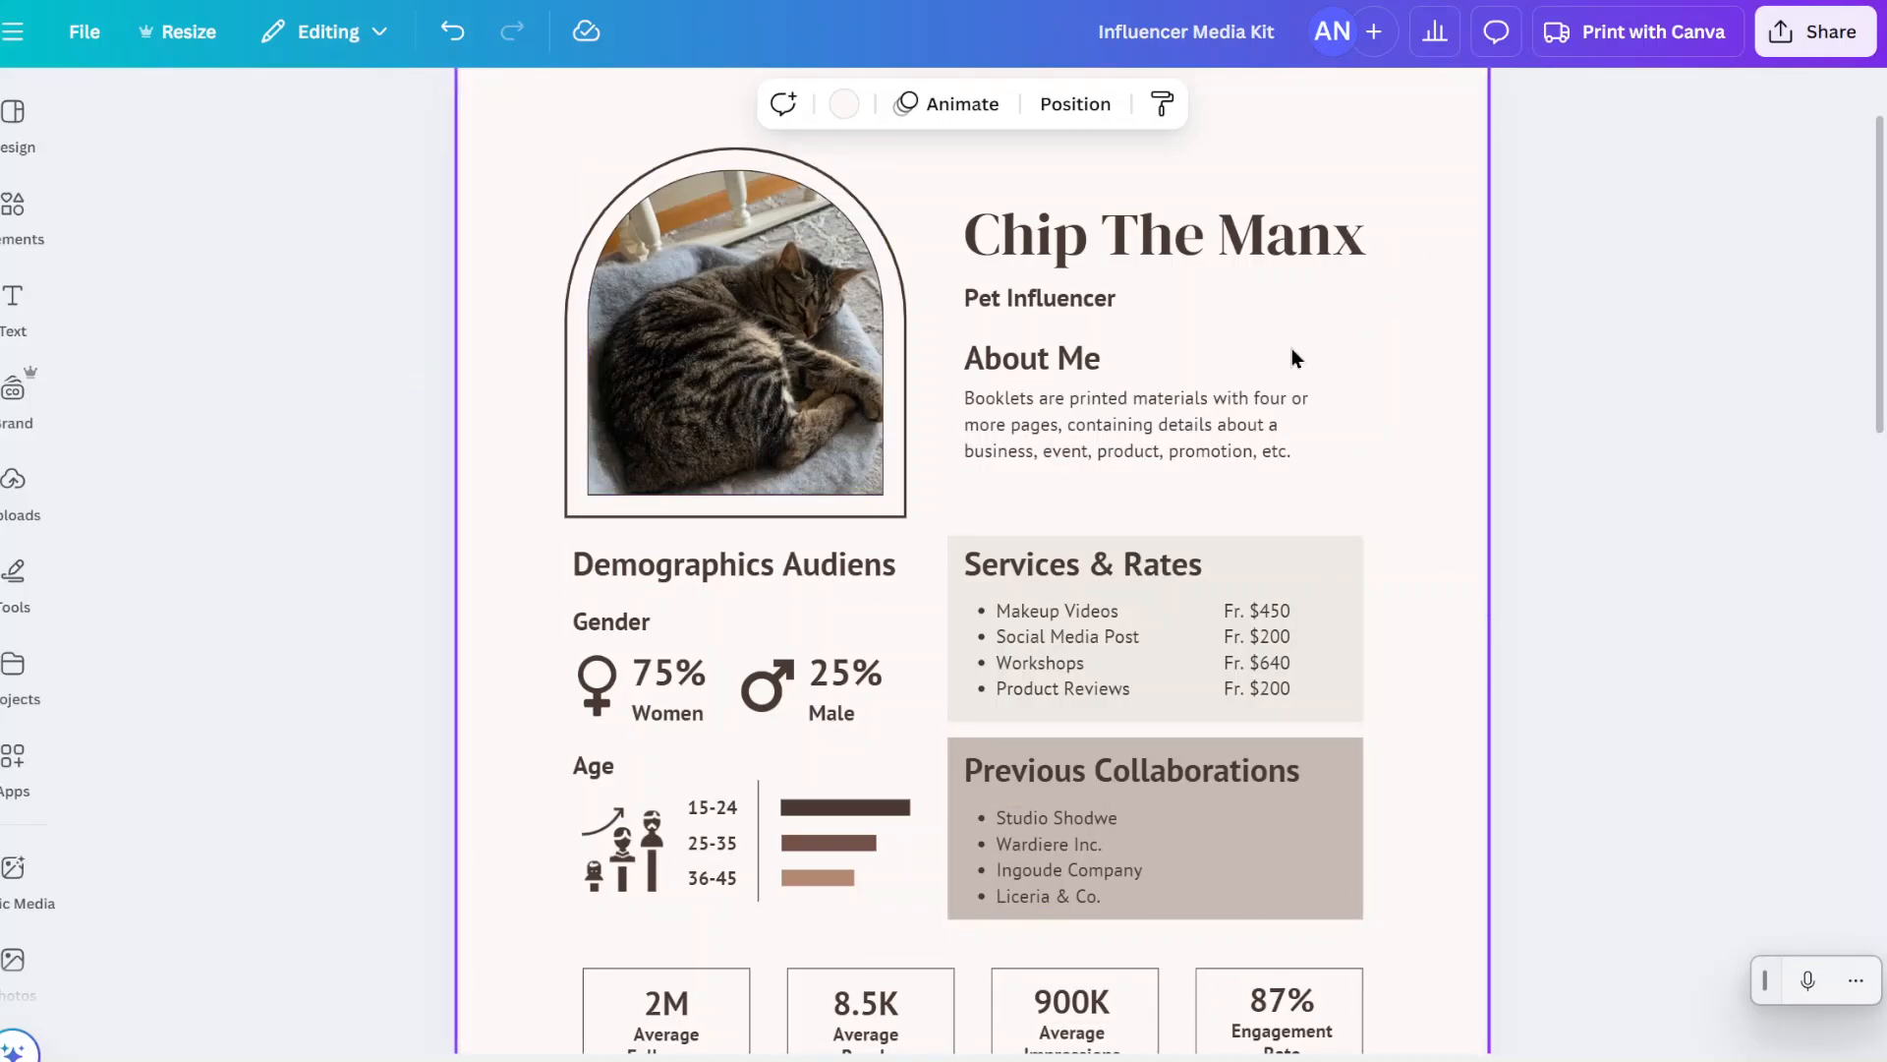
- Rewrite About Me as "Chip is the world's most famous Manx cat! He has starred in over 100 brand collaborations and is excited to partner with you, too!"
{"action": "left_click", "coordinate": [1111, 418]}
{"action": "left_click", "coordinate": [1112, 419]}
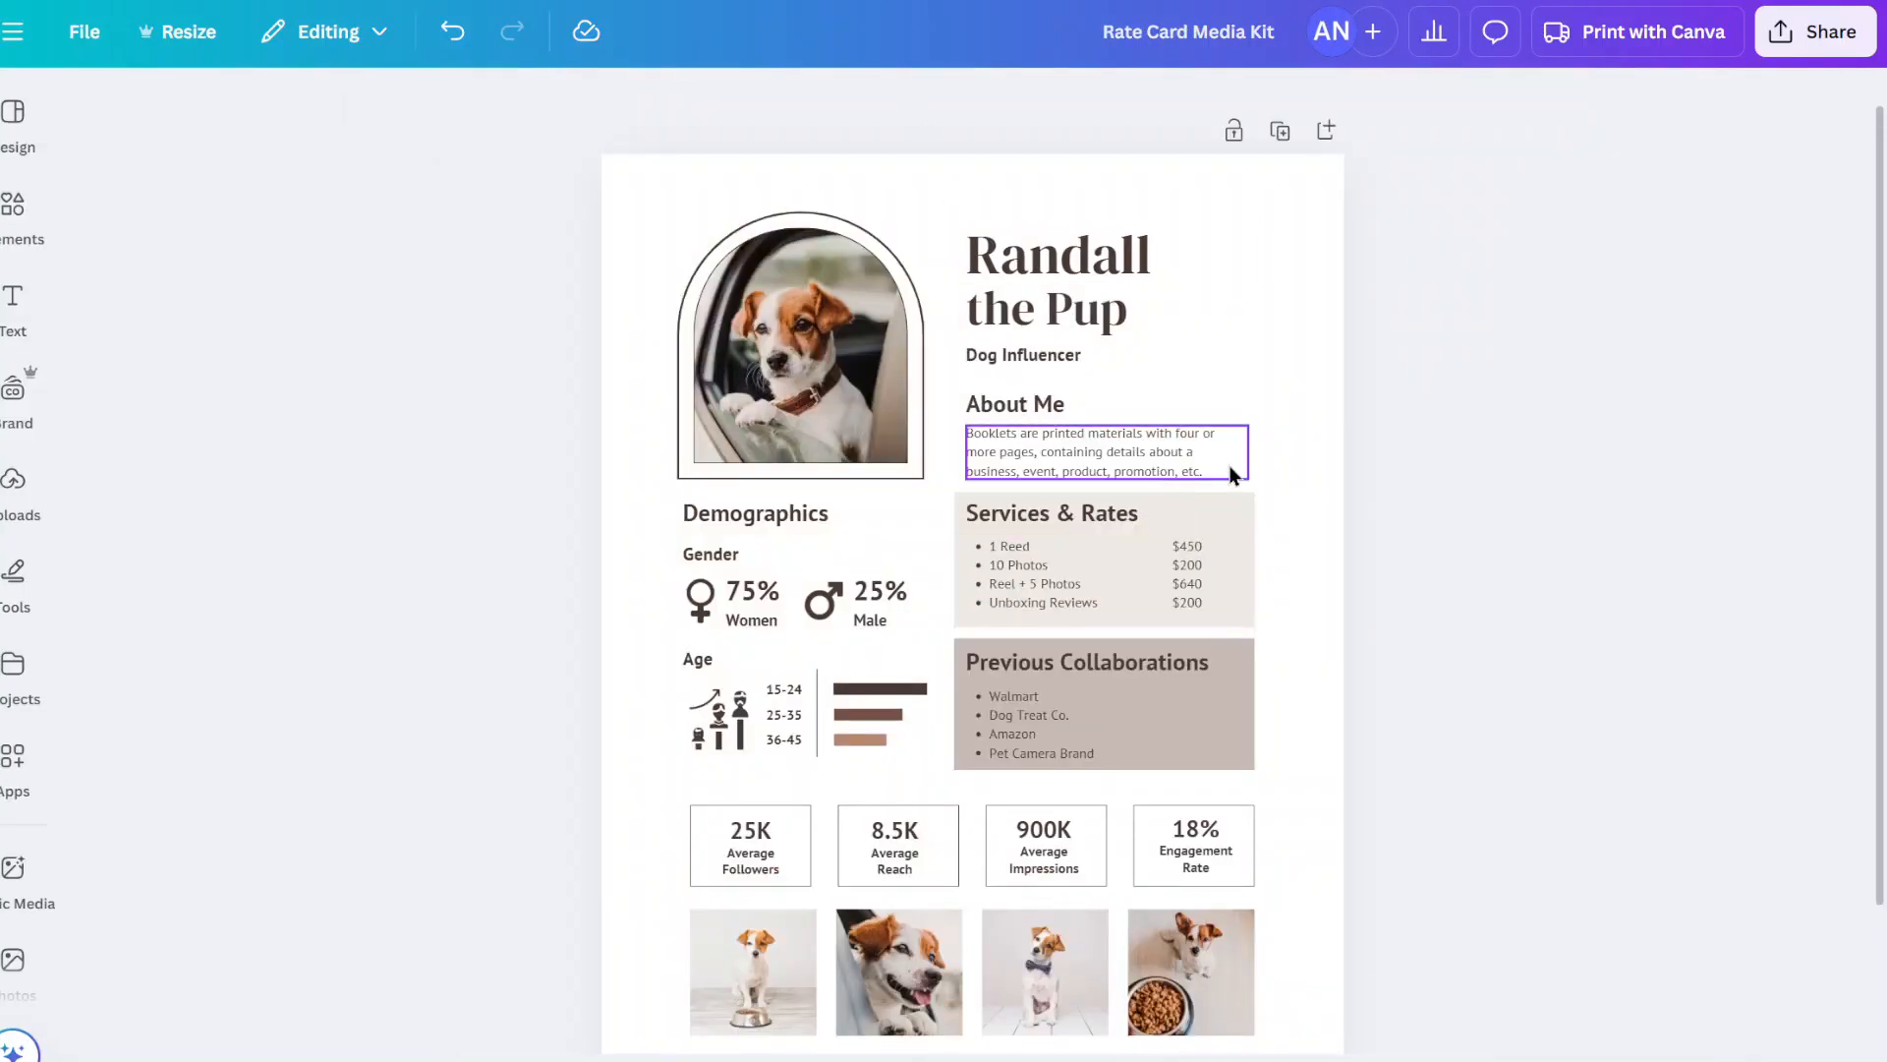
{"action": "scroll", "coordinate": [1229, 464], "scroll_direction": "down", "scroll_amount": 2}
{"action": "scroll", "coordinate": [1228, 464], "scroll_direction": "up", "scroll_amount": 2}
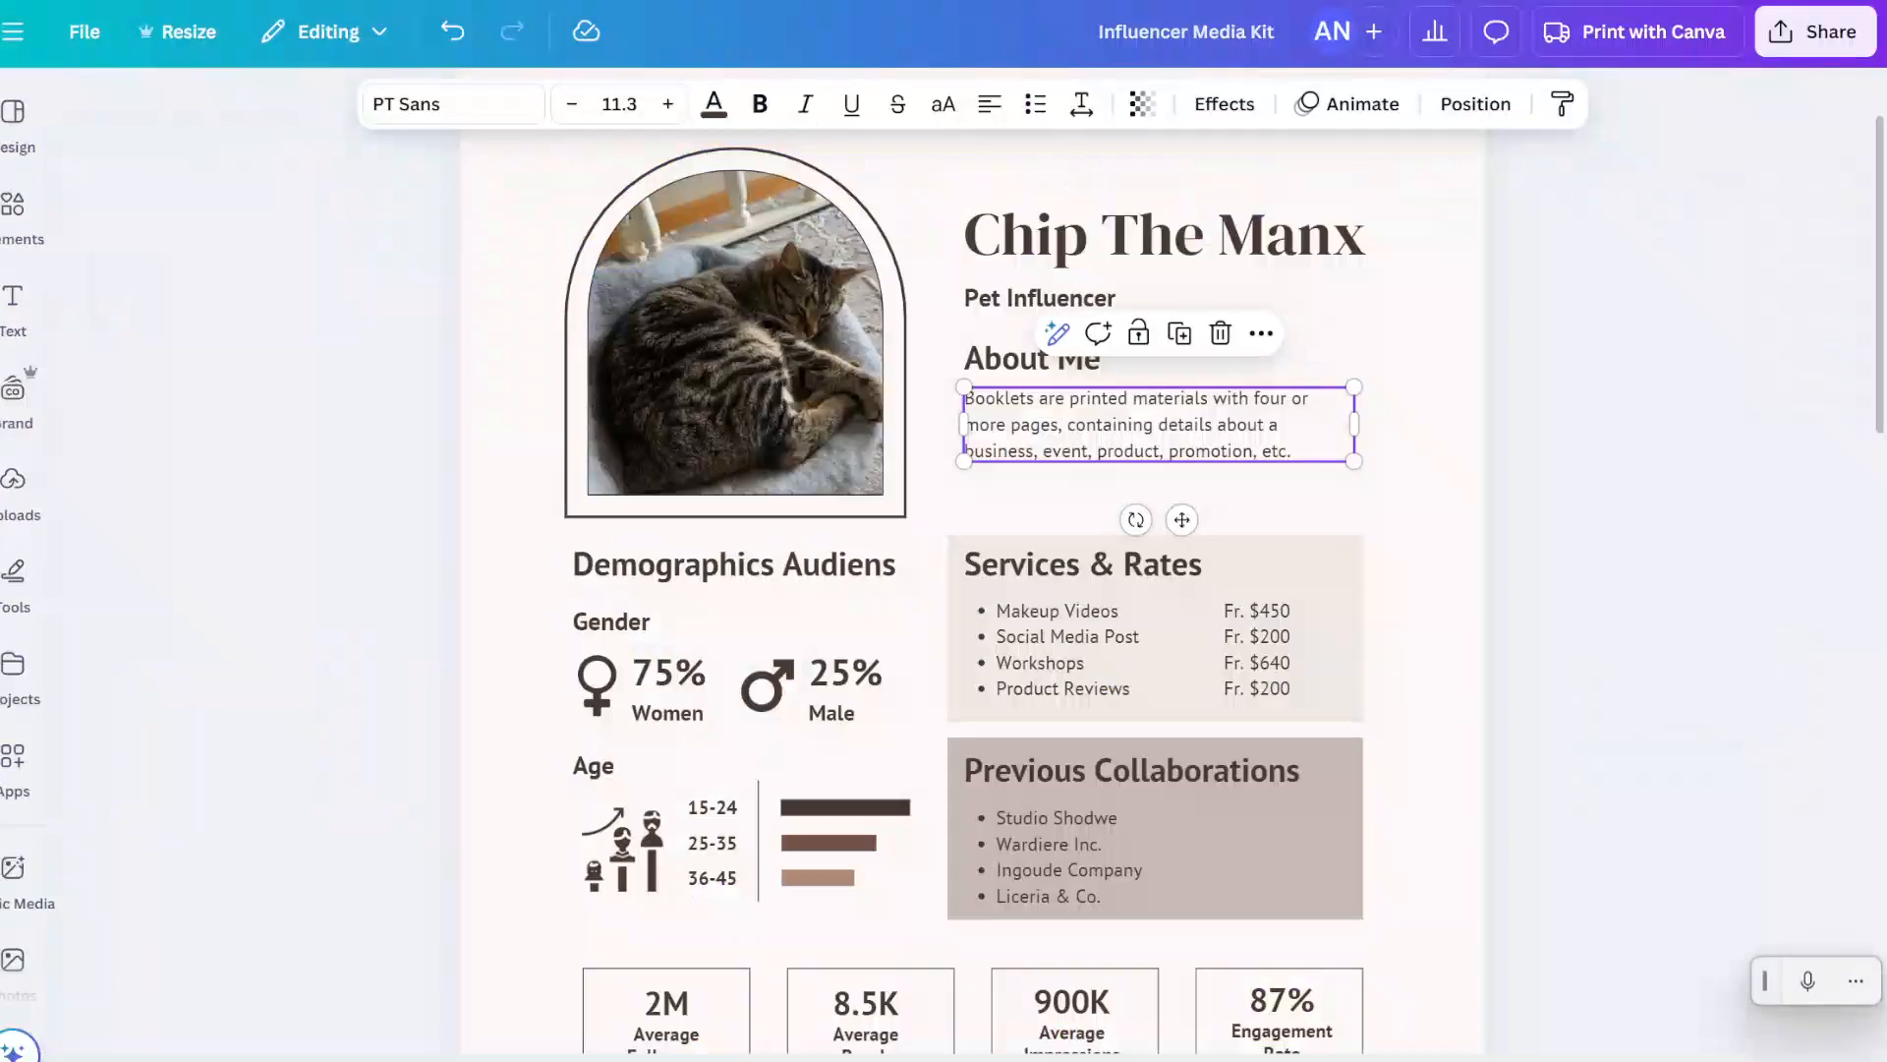
{"action": "triple_click", "coordinate": [1200, 422]}
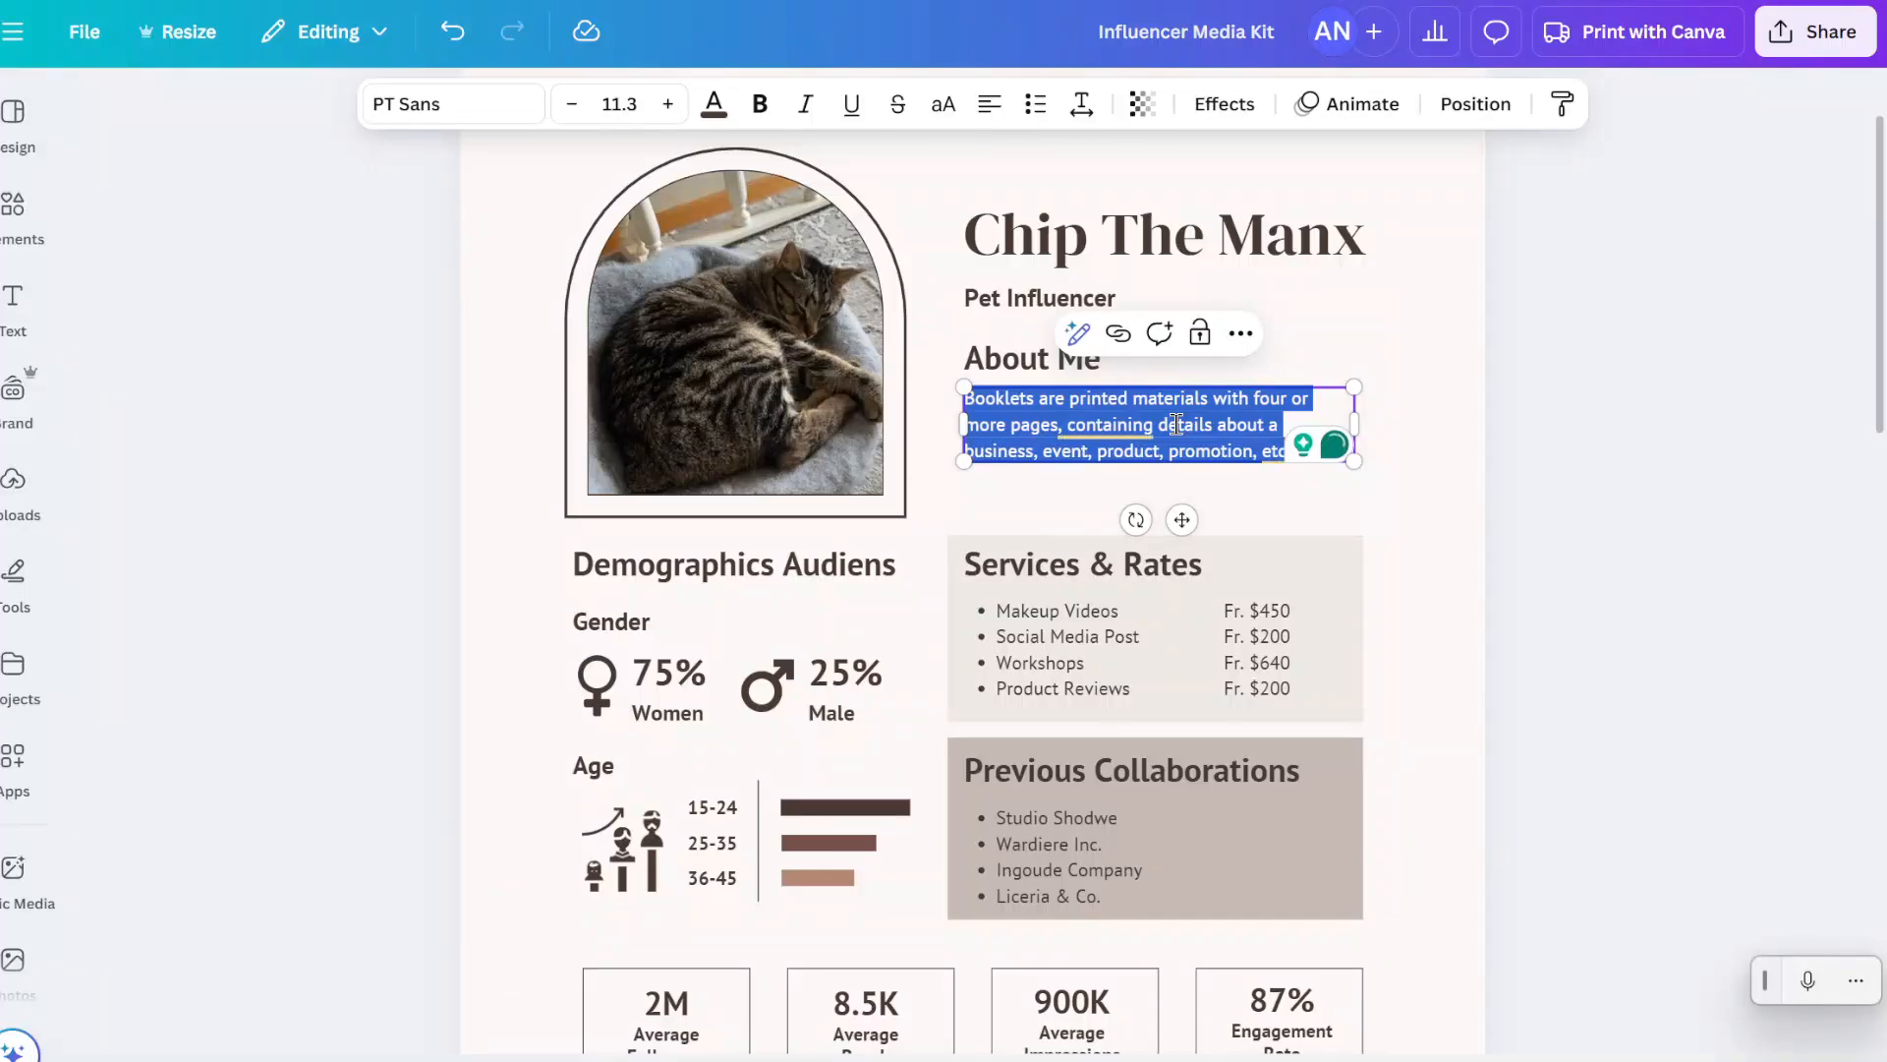
{"action": "type", "text": "Chip is "}
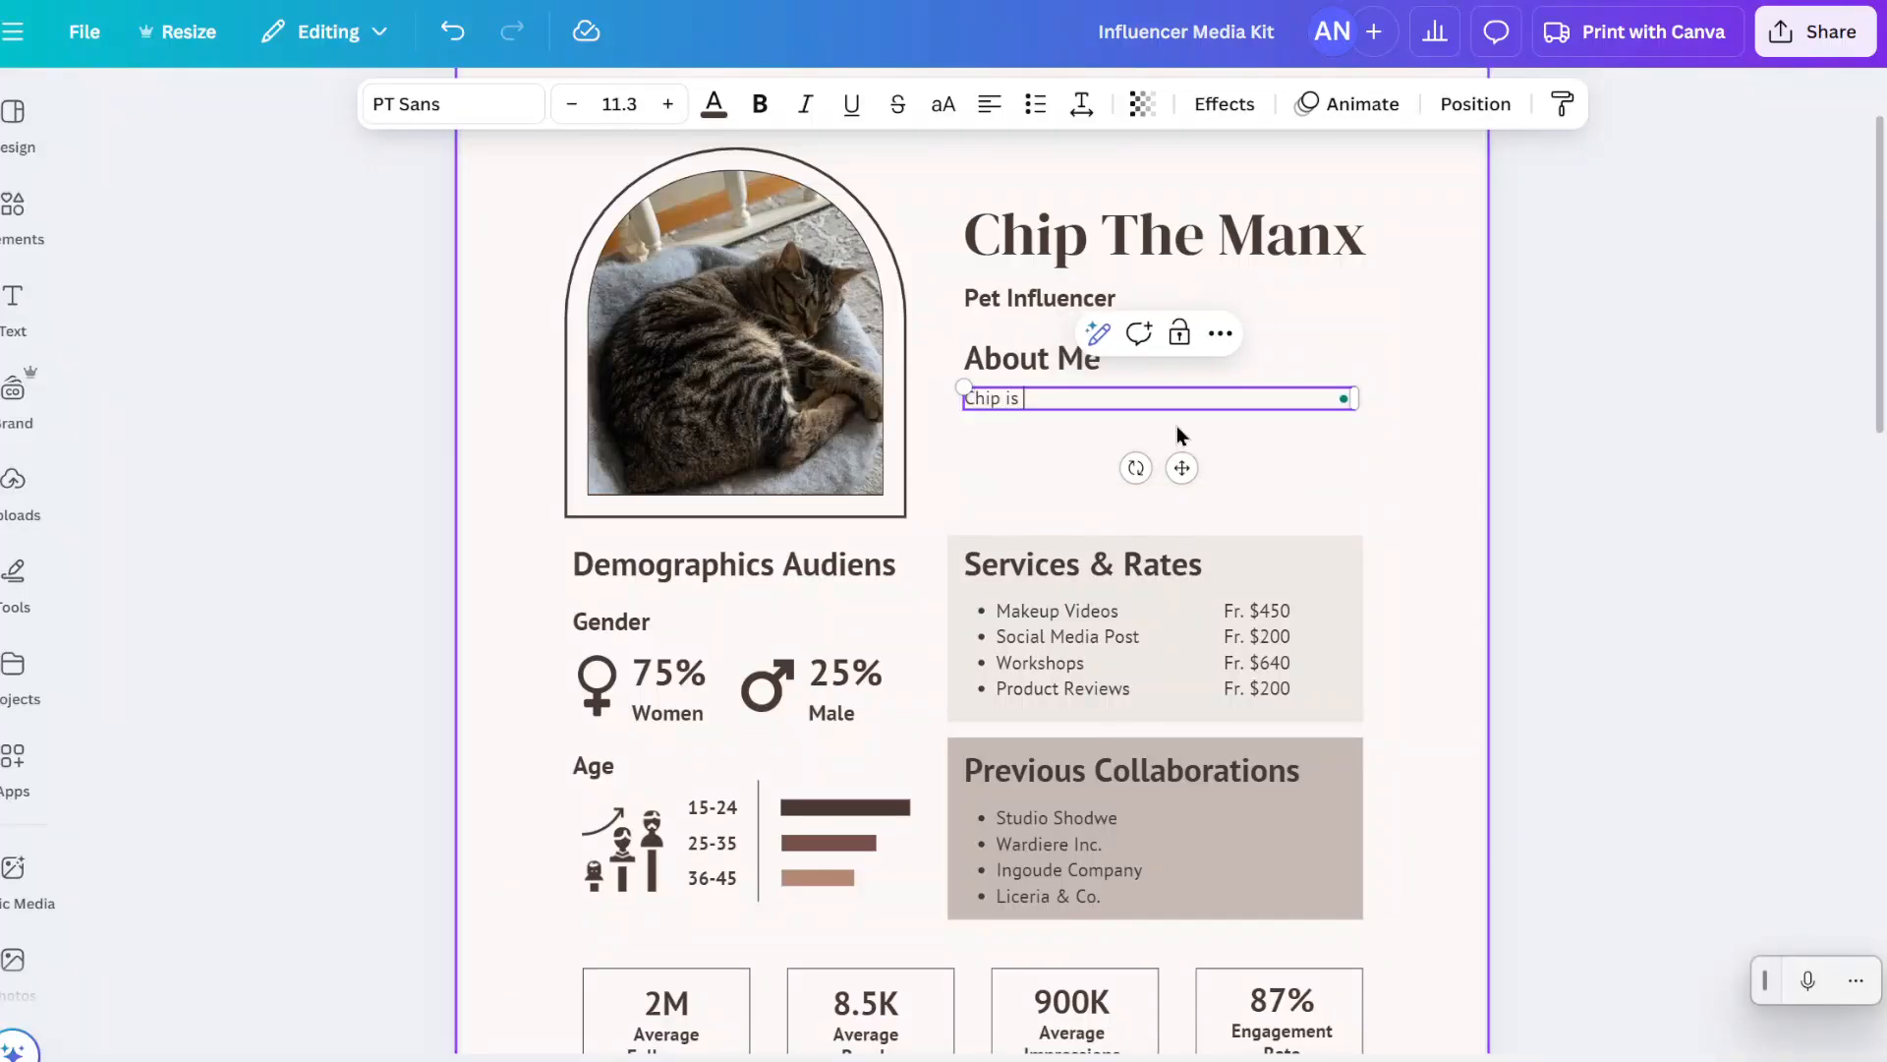
{"action": "type", "text": "the world's most famous M"}
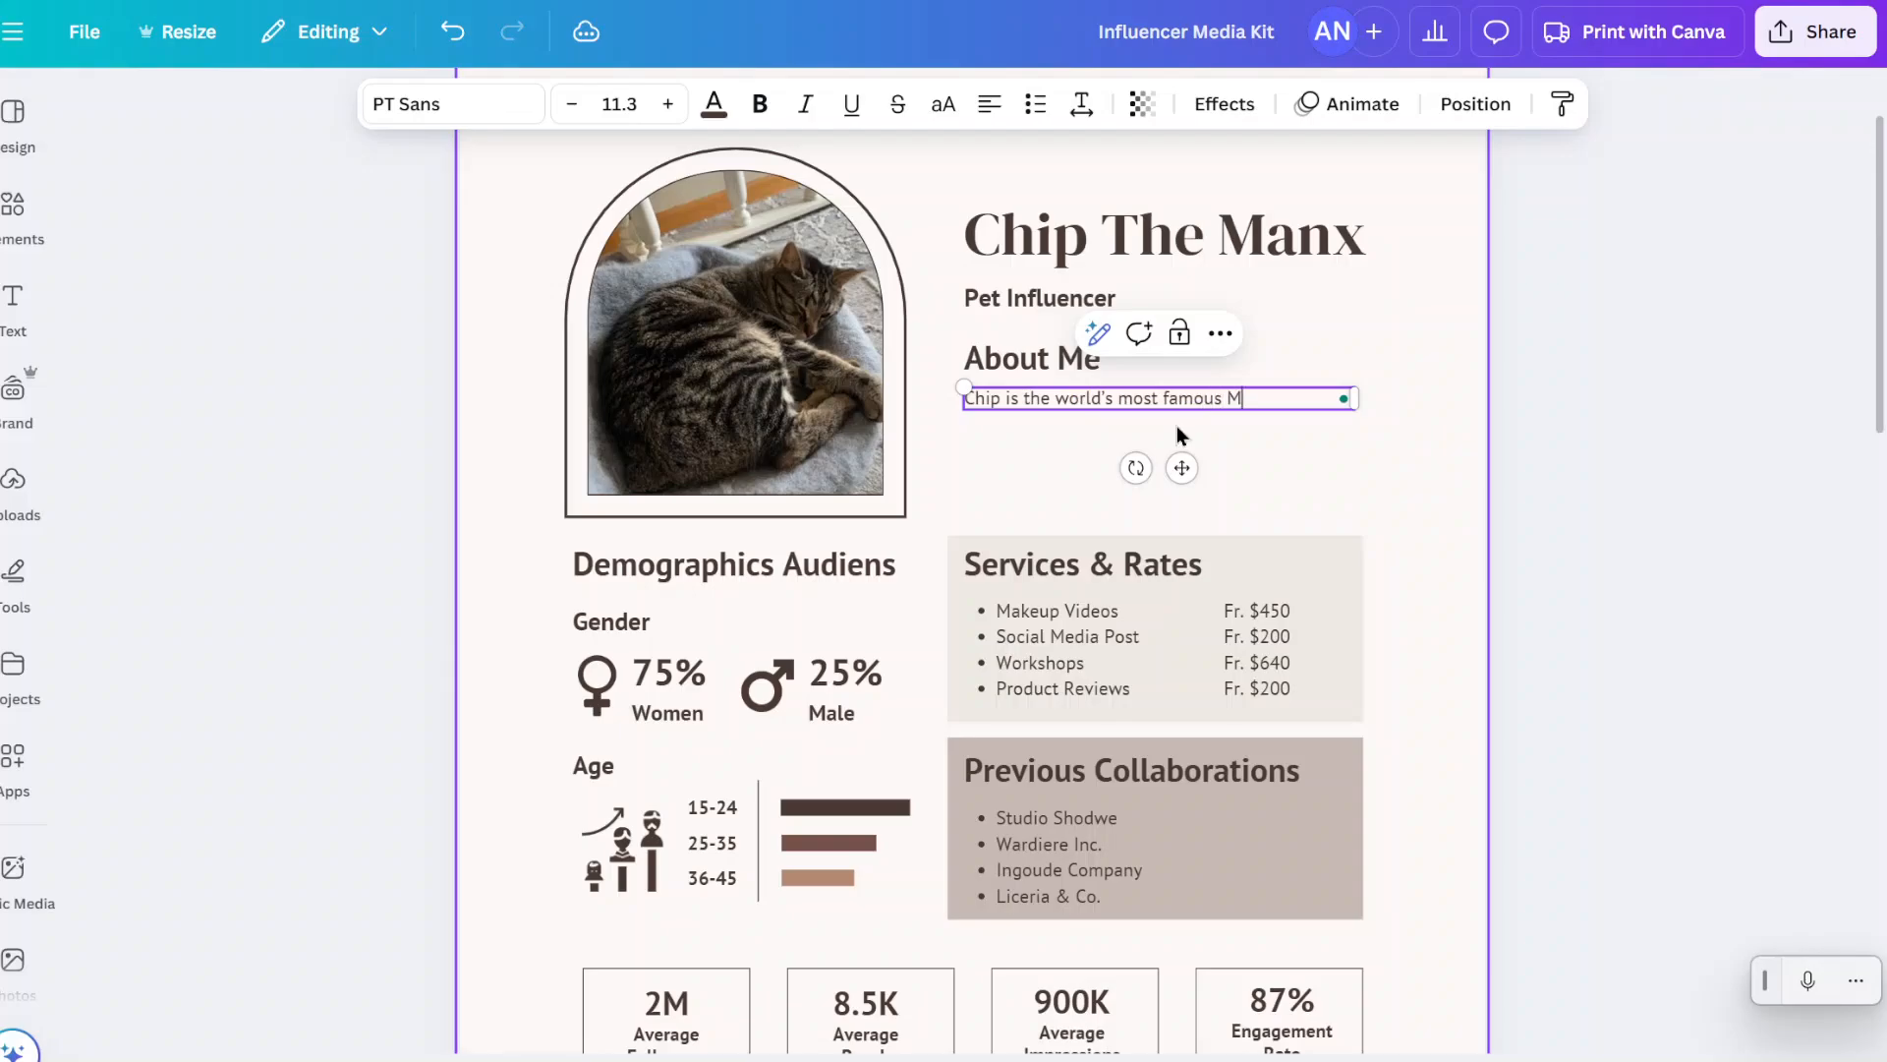
{"action": "type", "text": "anx cat! He has sta"}
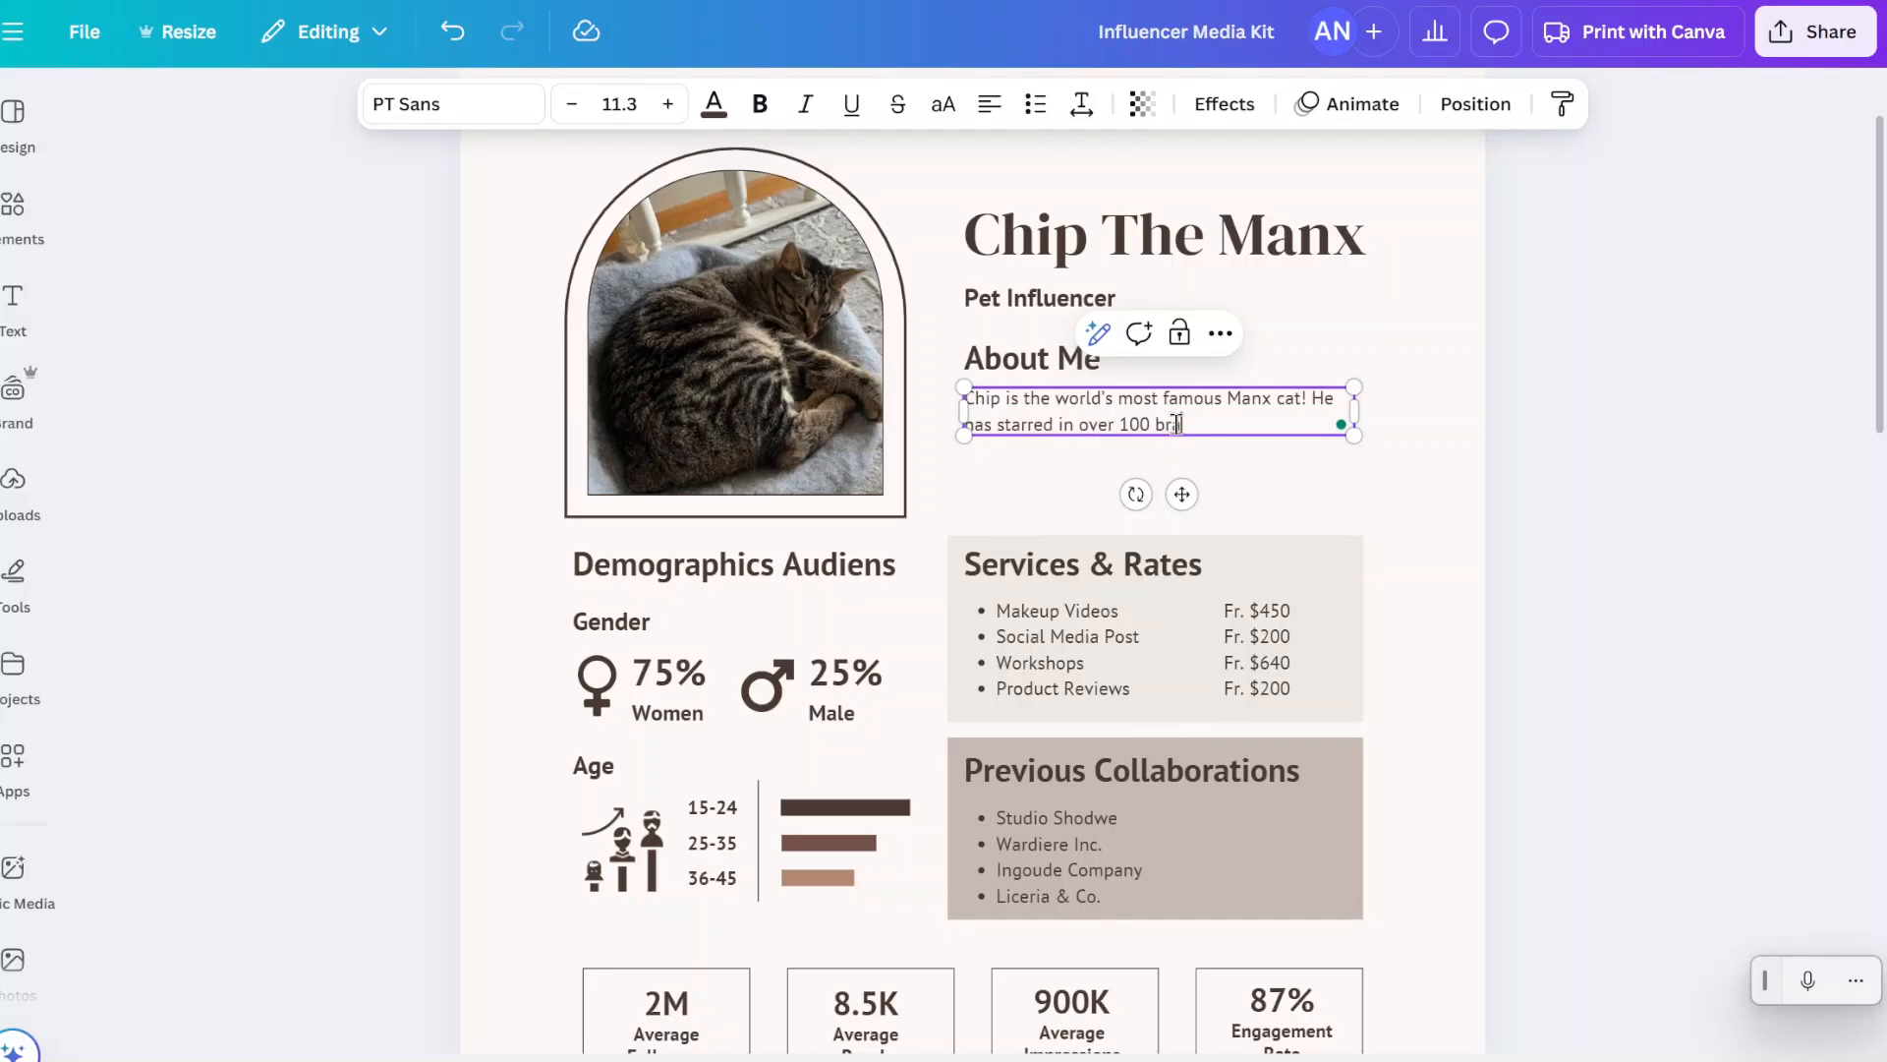
{"action": "type", "text": "rred in over 100 brand collaborations and "}
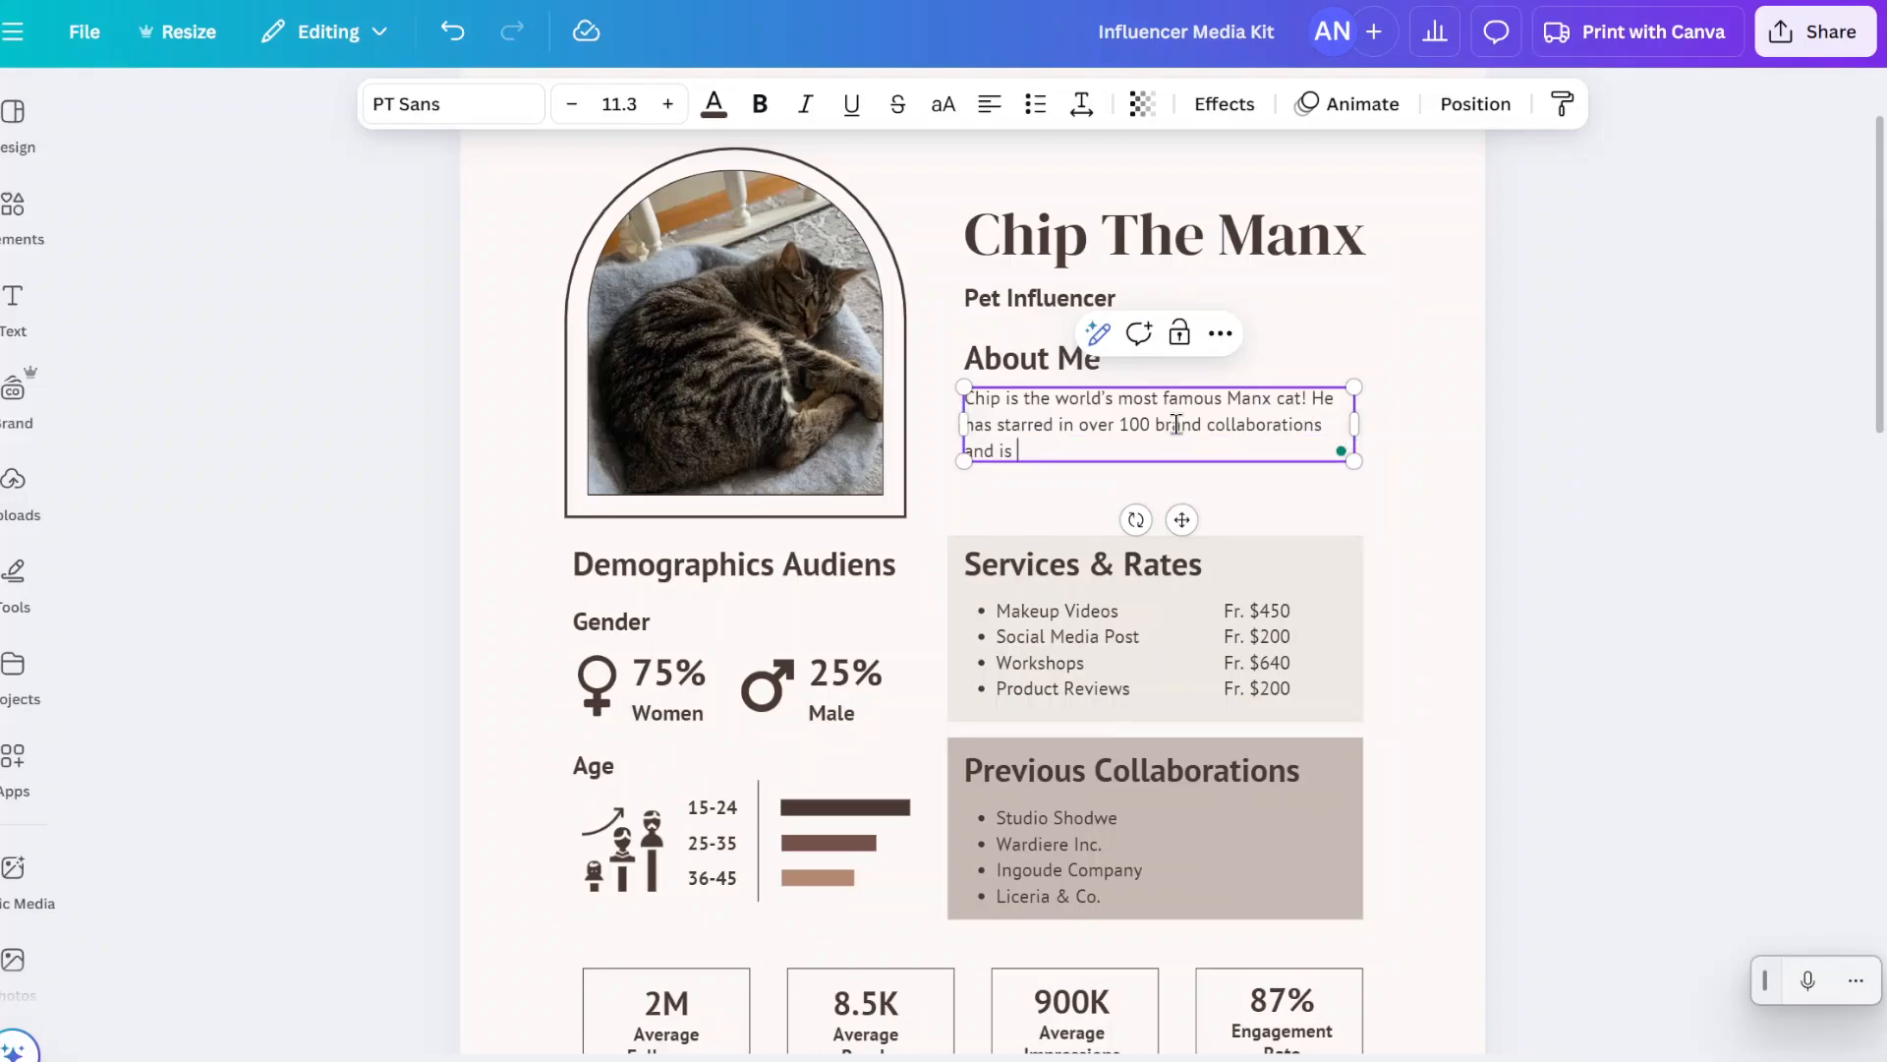
{"action": "type", "text": "is excited to partner with you, too!"}
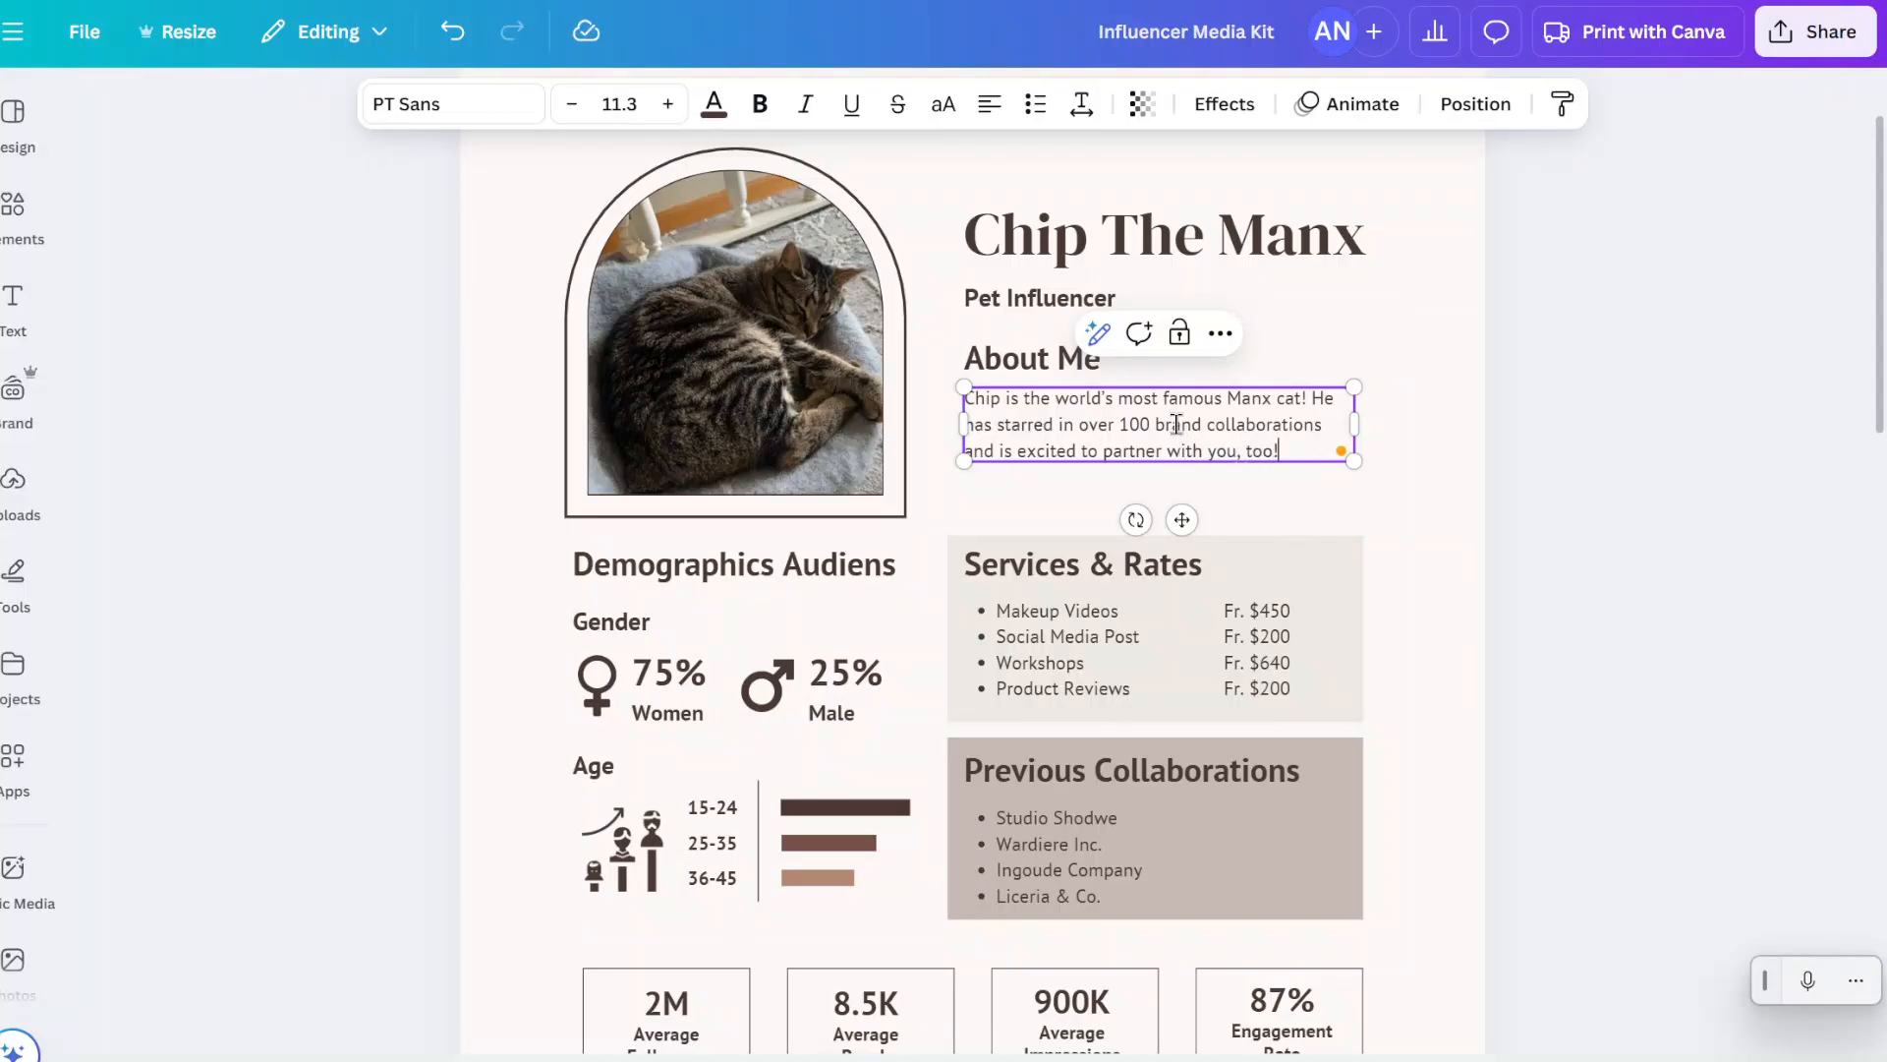
{"action": "left_click", "coordinate": [1347, 505]}
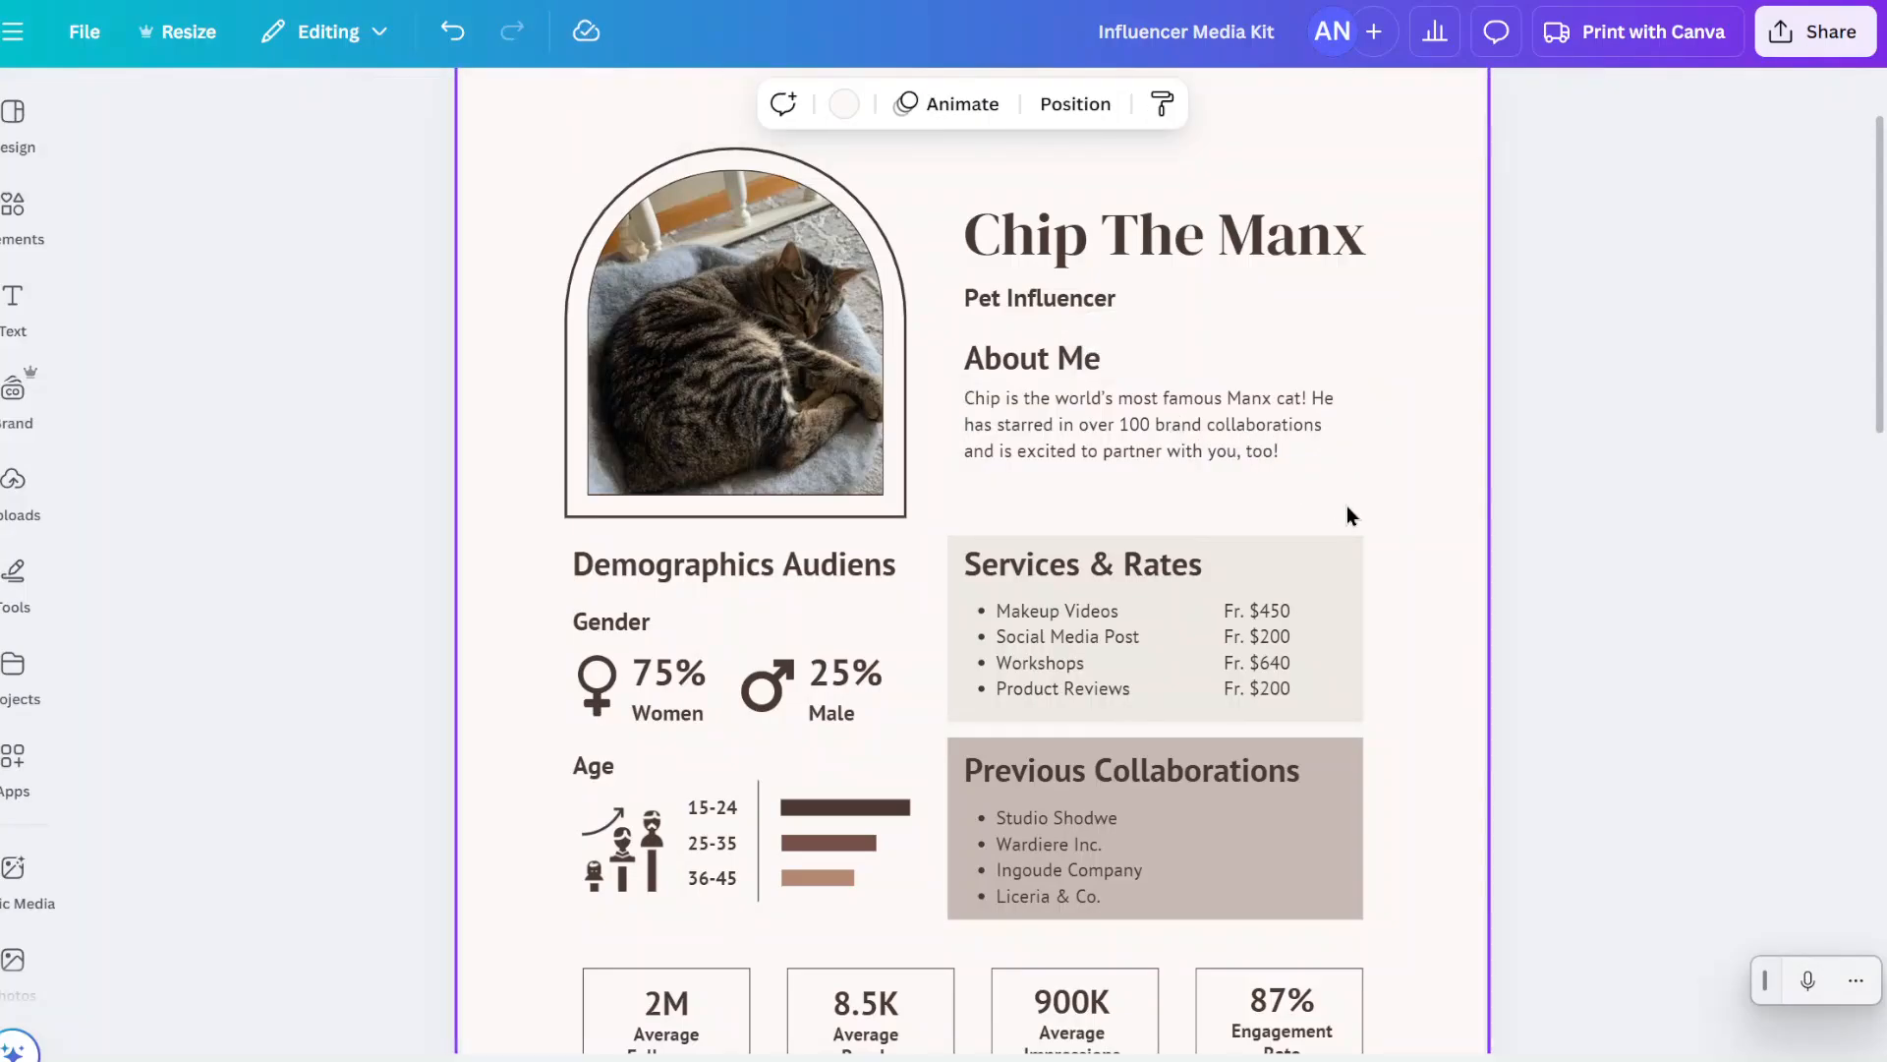
- Move the "Services & Rates" and "Previous Collaborations" boxes with their text slightly up toward the About Me paragraph
{"action": "scroll", "coordinate": [1347, 505], "scroll_direction": "down", "scroll_amount": 3}
{"action": "left_click_drag", "start_coordinate": [1452, 713], "coordinate": [1001, 318]}
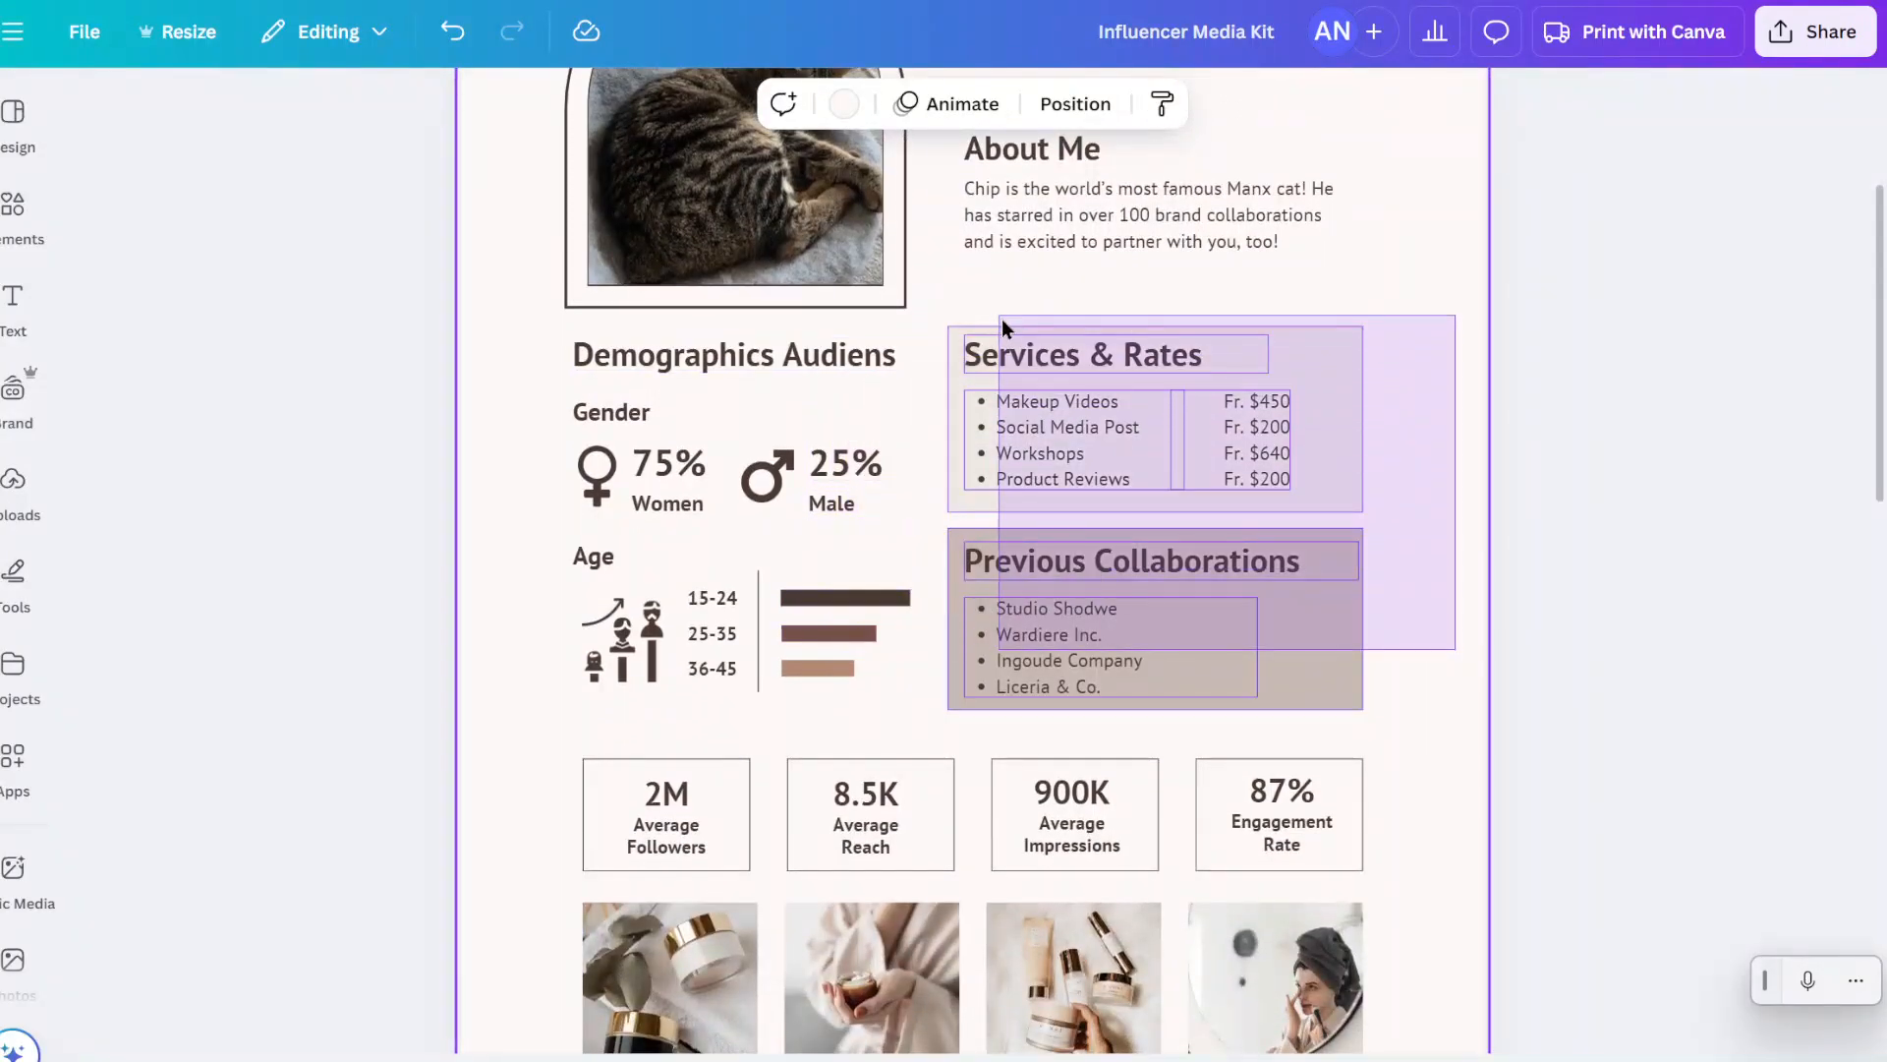
{"action": "left_click_drag", "start_coordinate": [1037, 411], "coordinate": [1034, 385]}
- Change the background color of page 1 to white
{"action": "left_click", "coordinate": [517, 398]}
{"action": "scroll", "coordinate": [517, 398], "scroll_direction": "up", "scroll_amount": 5}
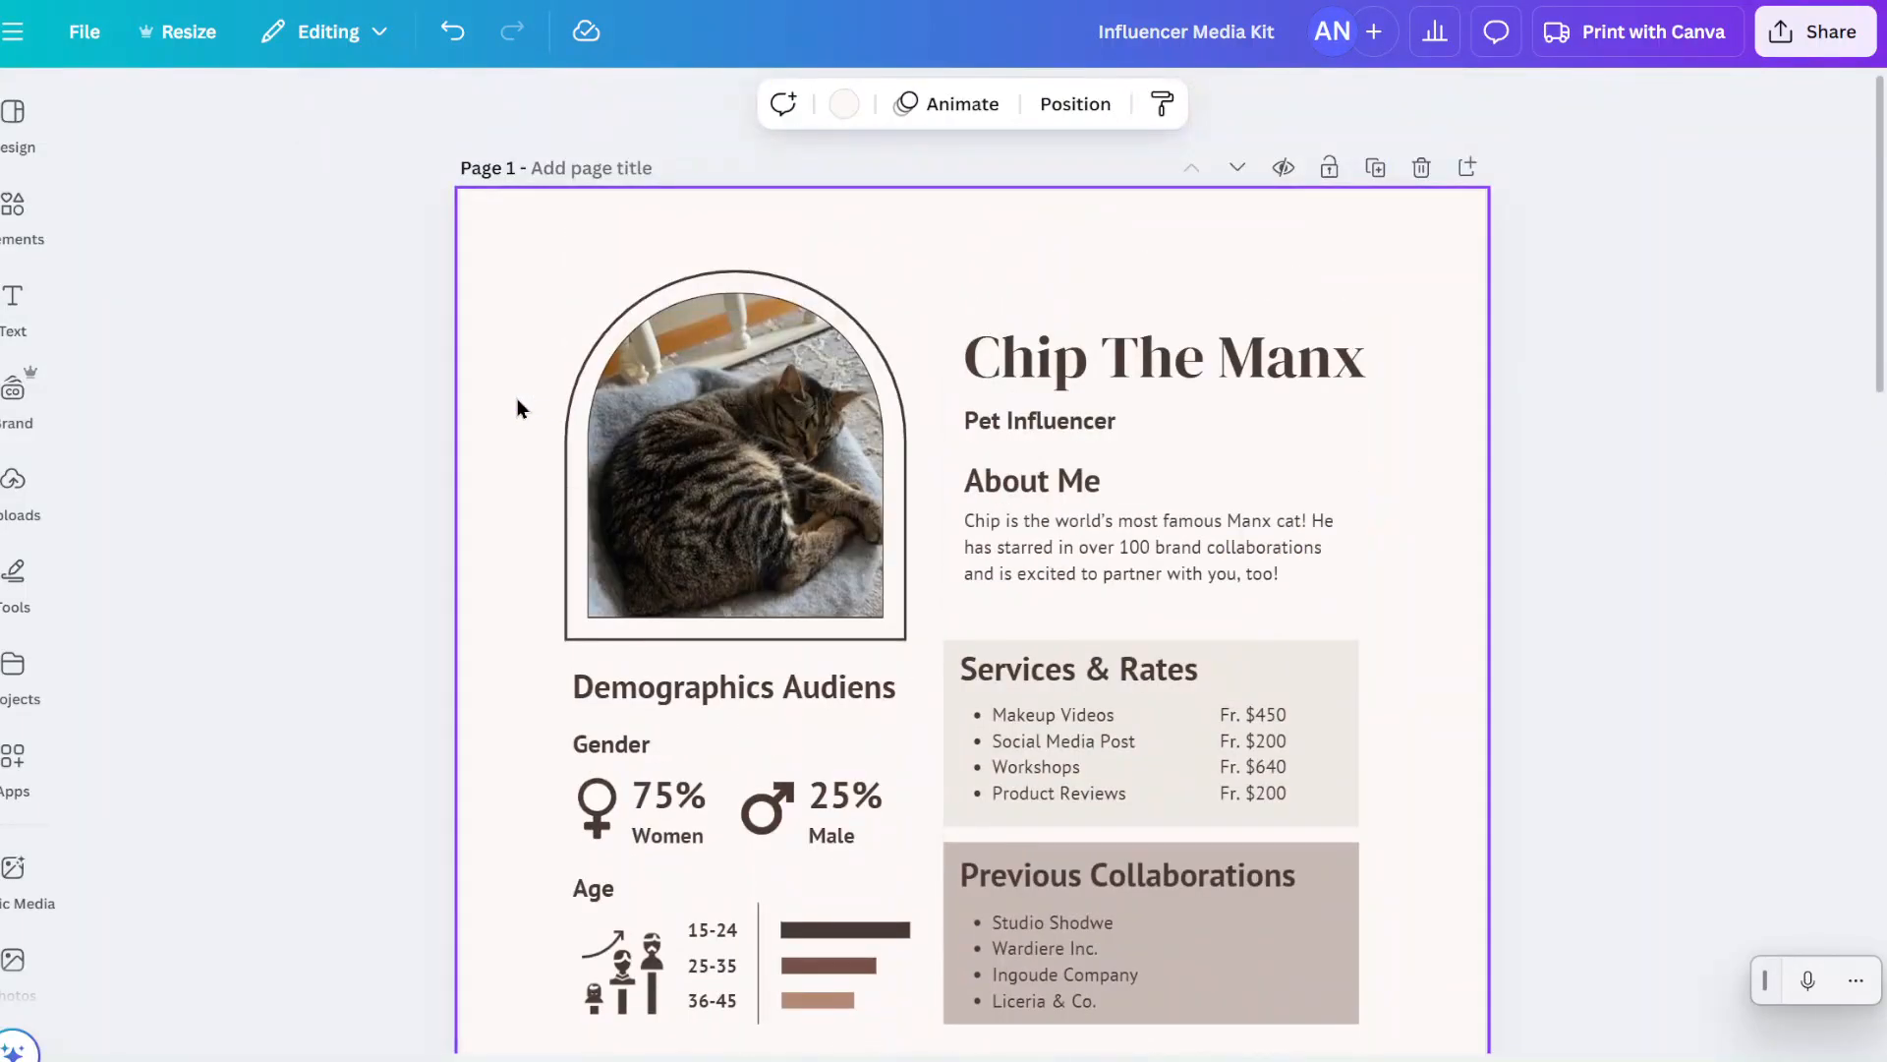
{"action": "left_click", "coordinate": [844, 105]}
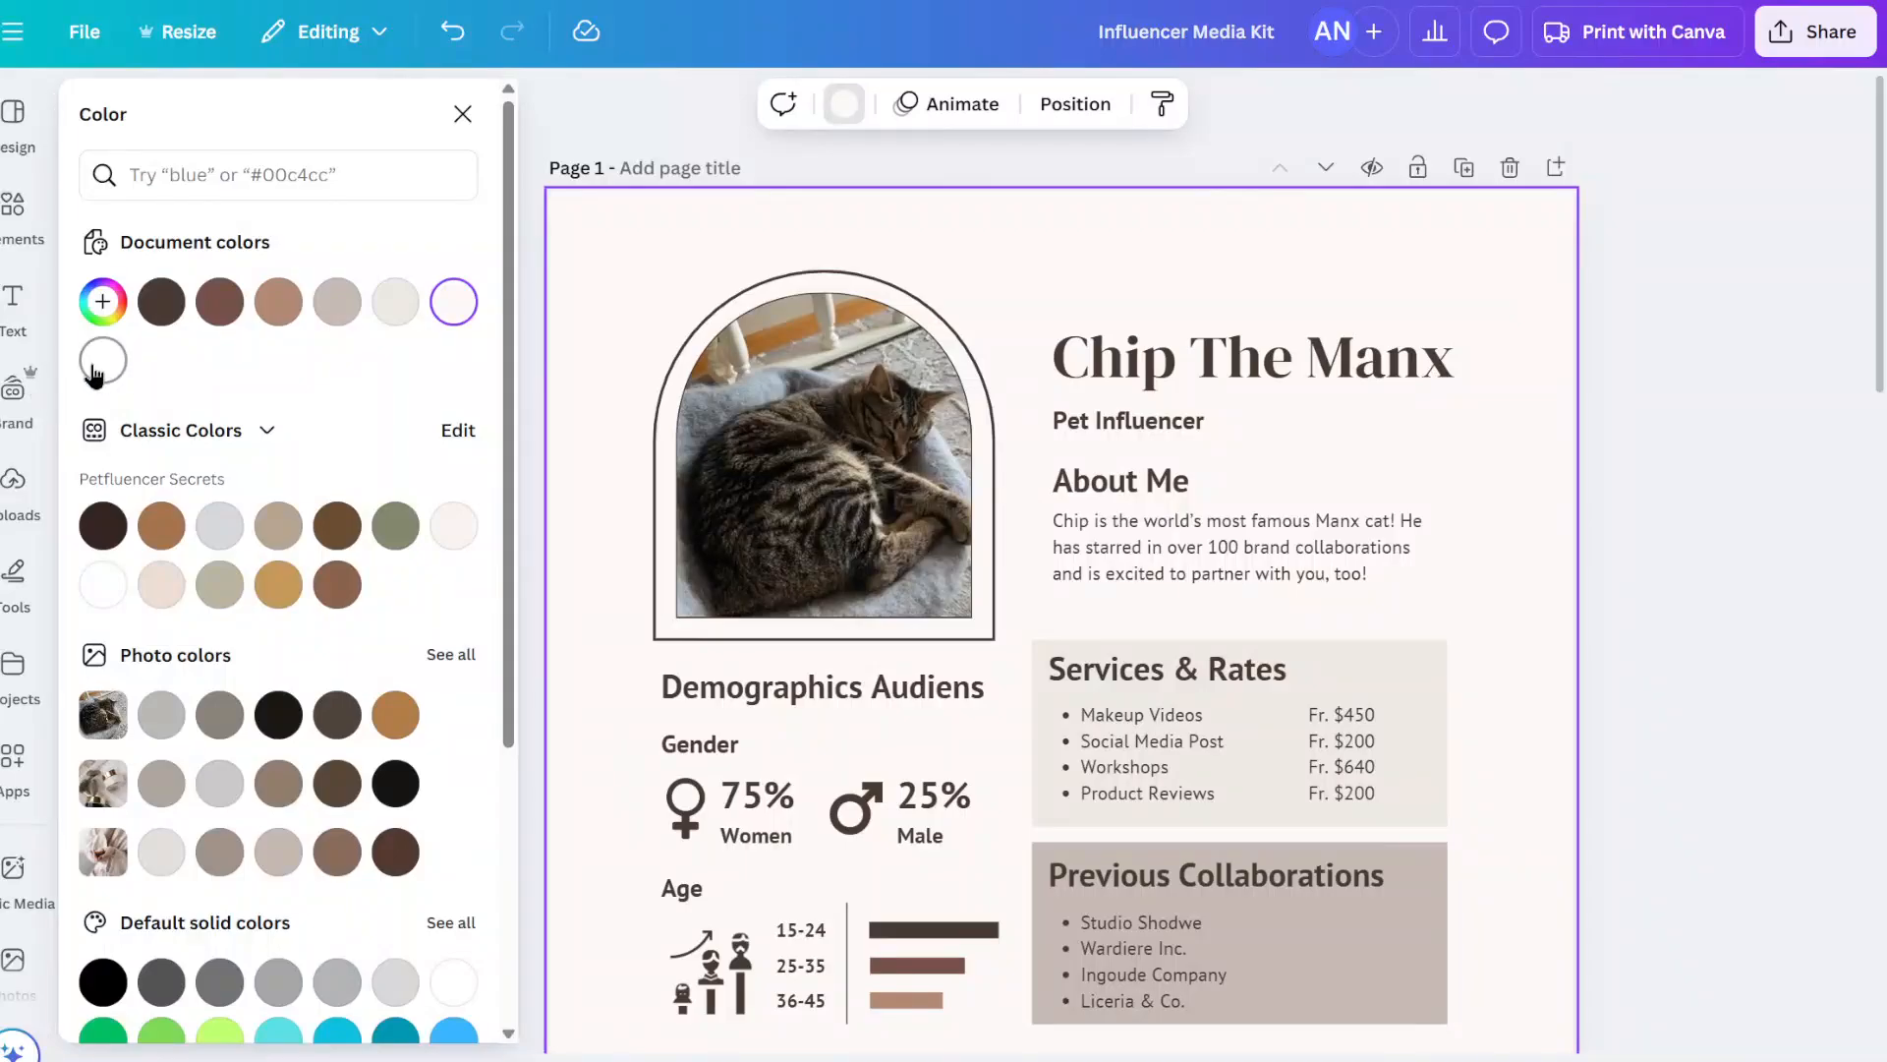
{"action": "left_click", "coordinate": [103, 361]}
{"action": "left_click", "coordinate": [1689, 423]}
- Set the text color of the footer band on page 1 to peach and apply the change across all pages
{"action": "scroll", "coordinate": [1689, 423], "scroll_direction": "down", "scroll_amount": 8}
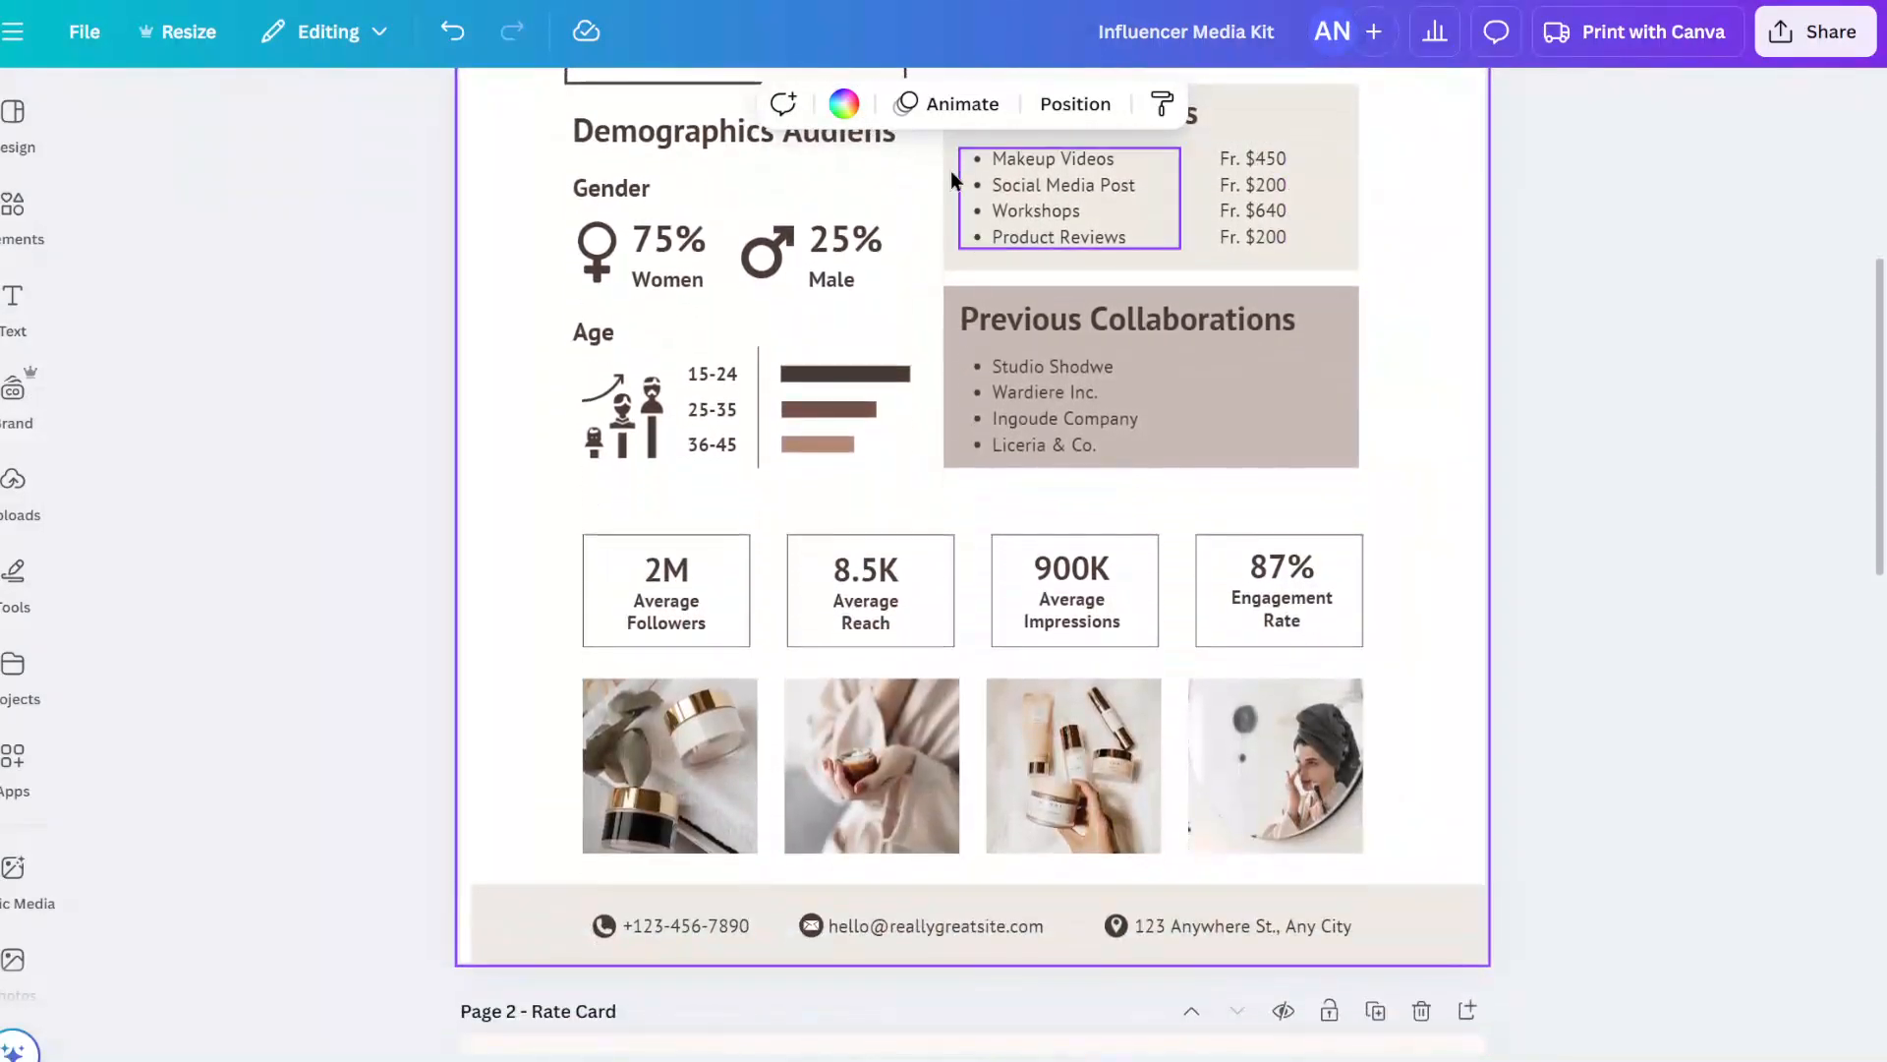
{"action": "left_click", "coordinate": [1457, 961]}
{"action": "left_click", "coordinate": [894, 103]}
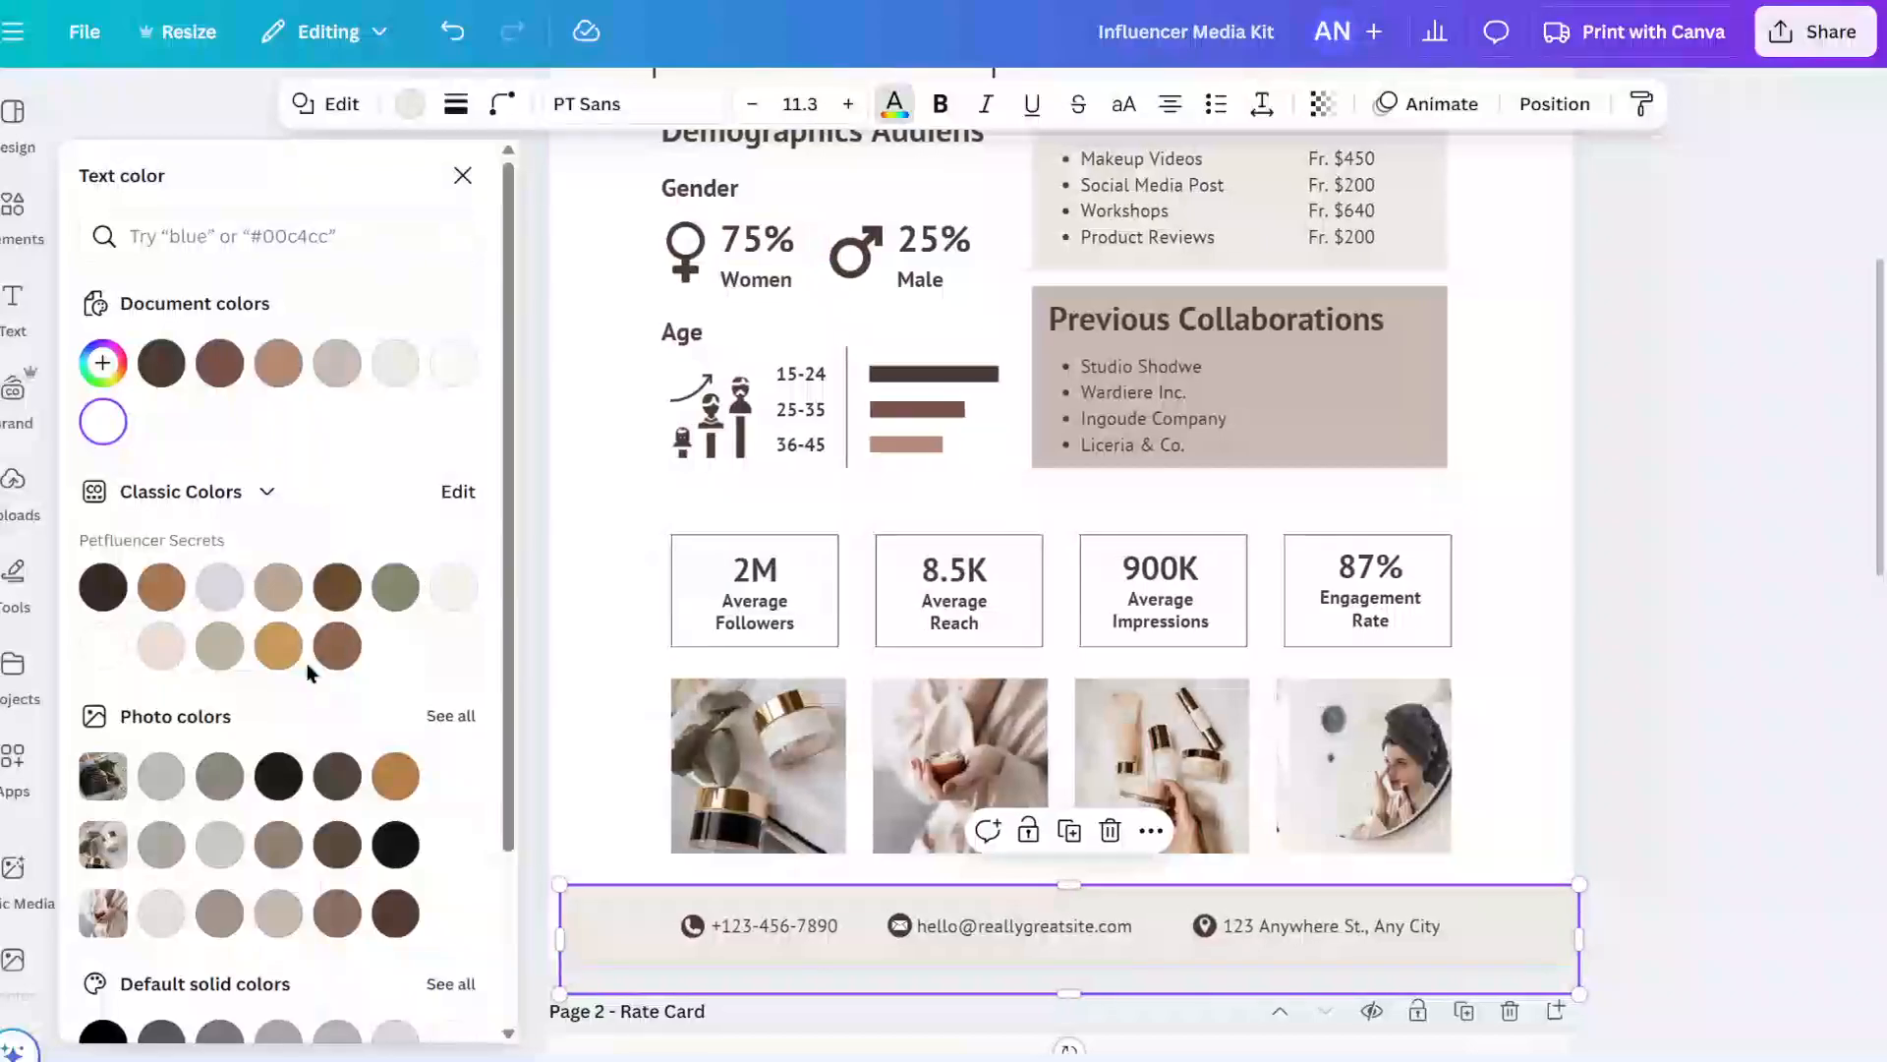
{"action": "left_click", "coordinate": [337, 998]}
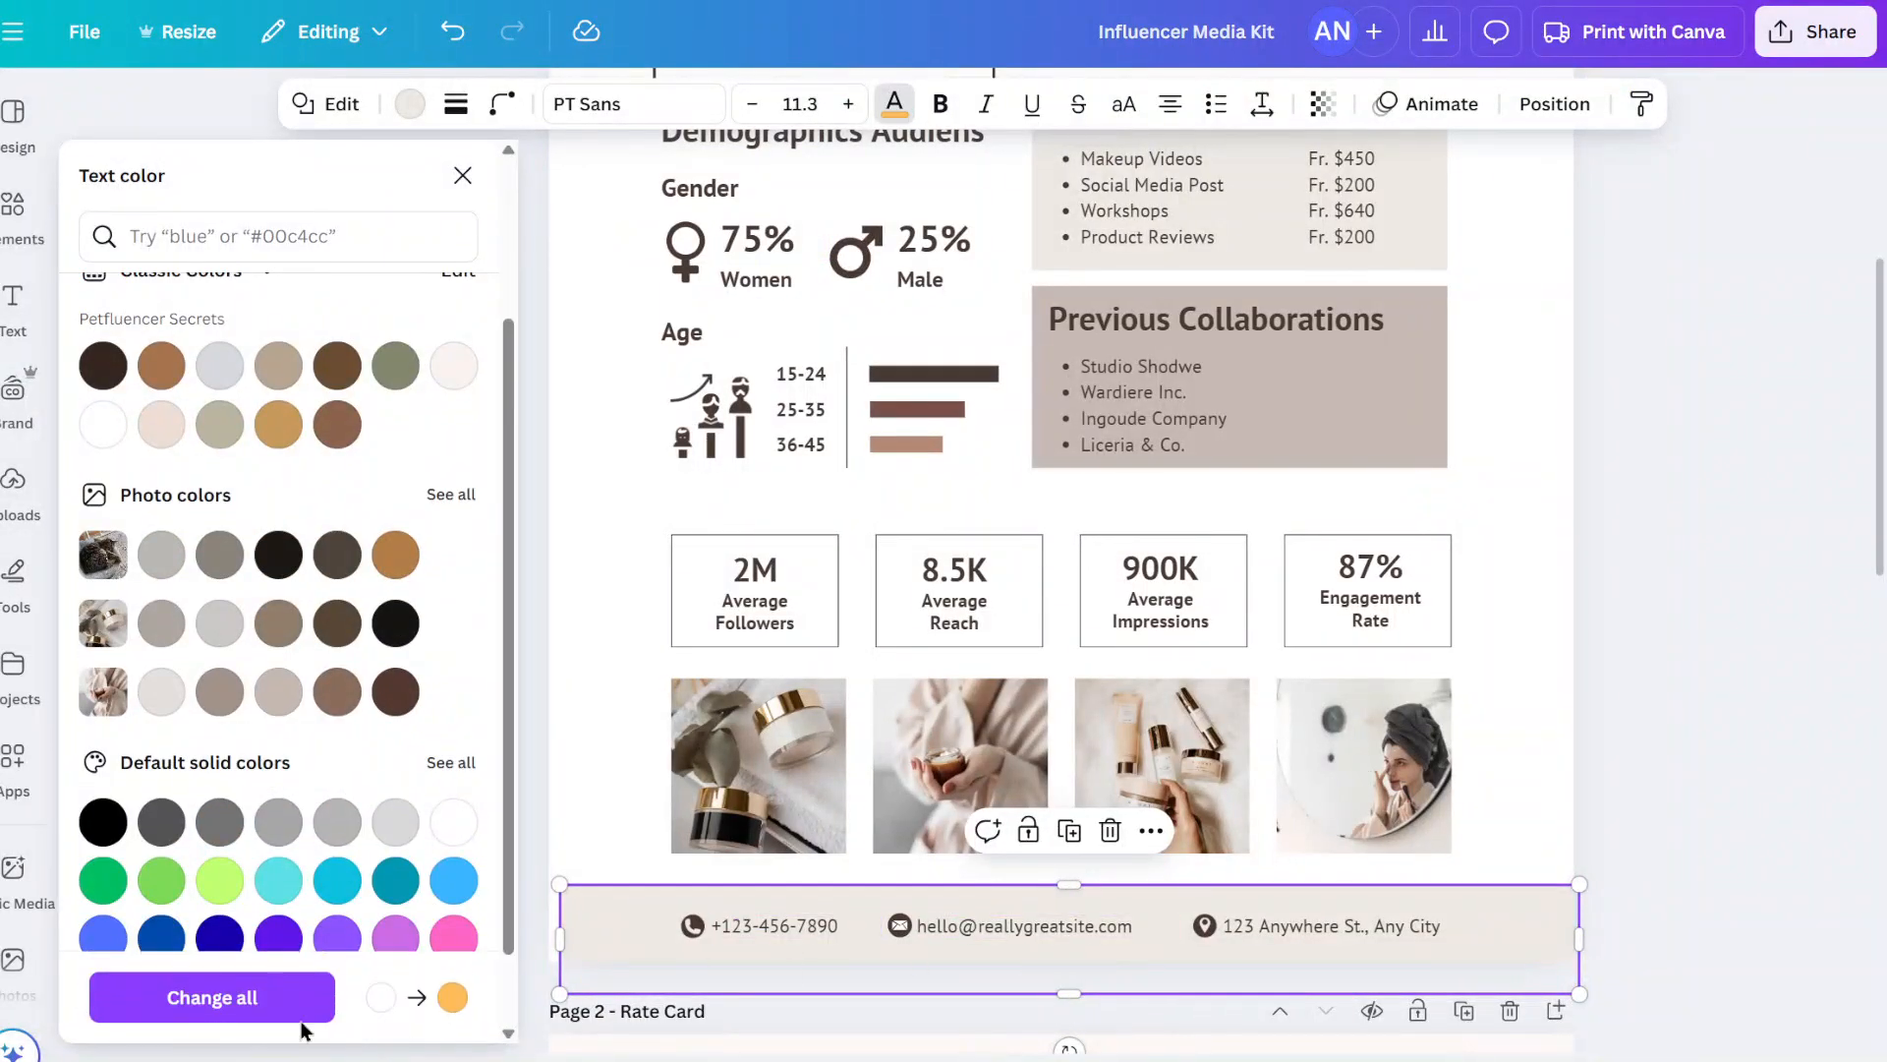
{"action": "left_click", "coordinate": [262, 1018]}
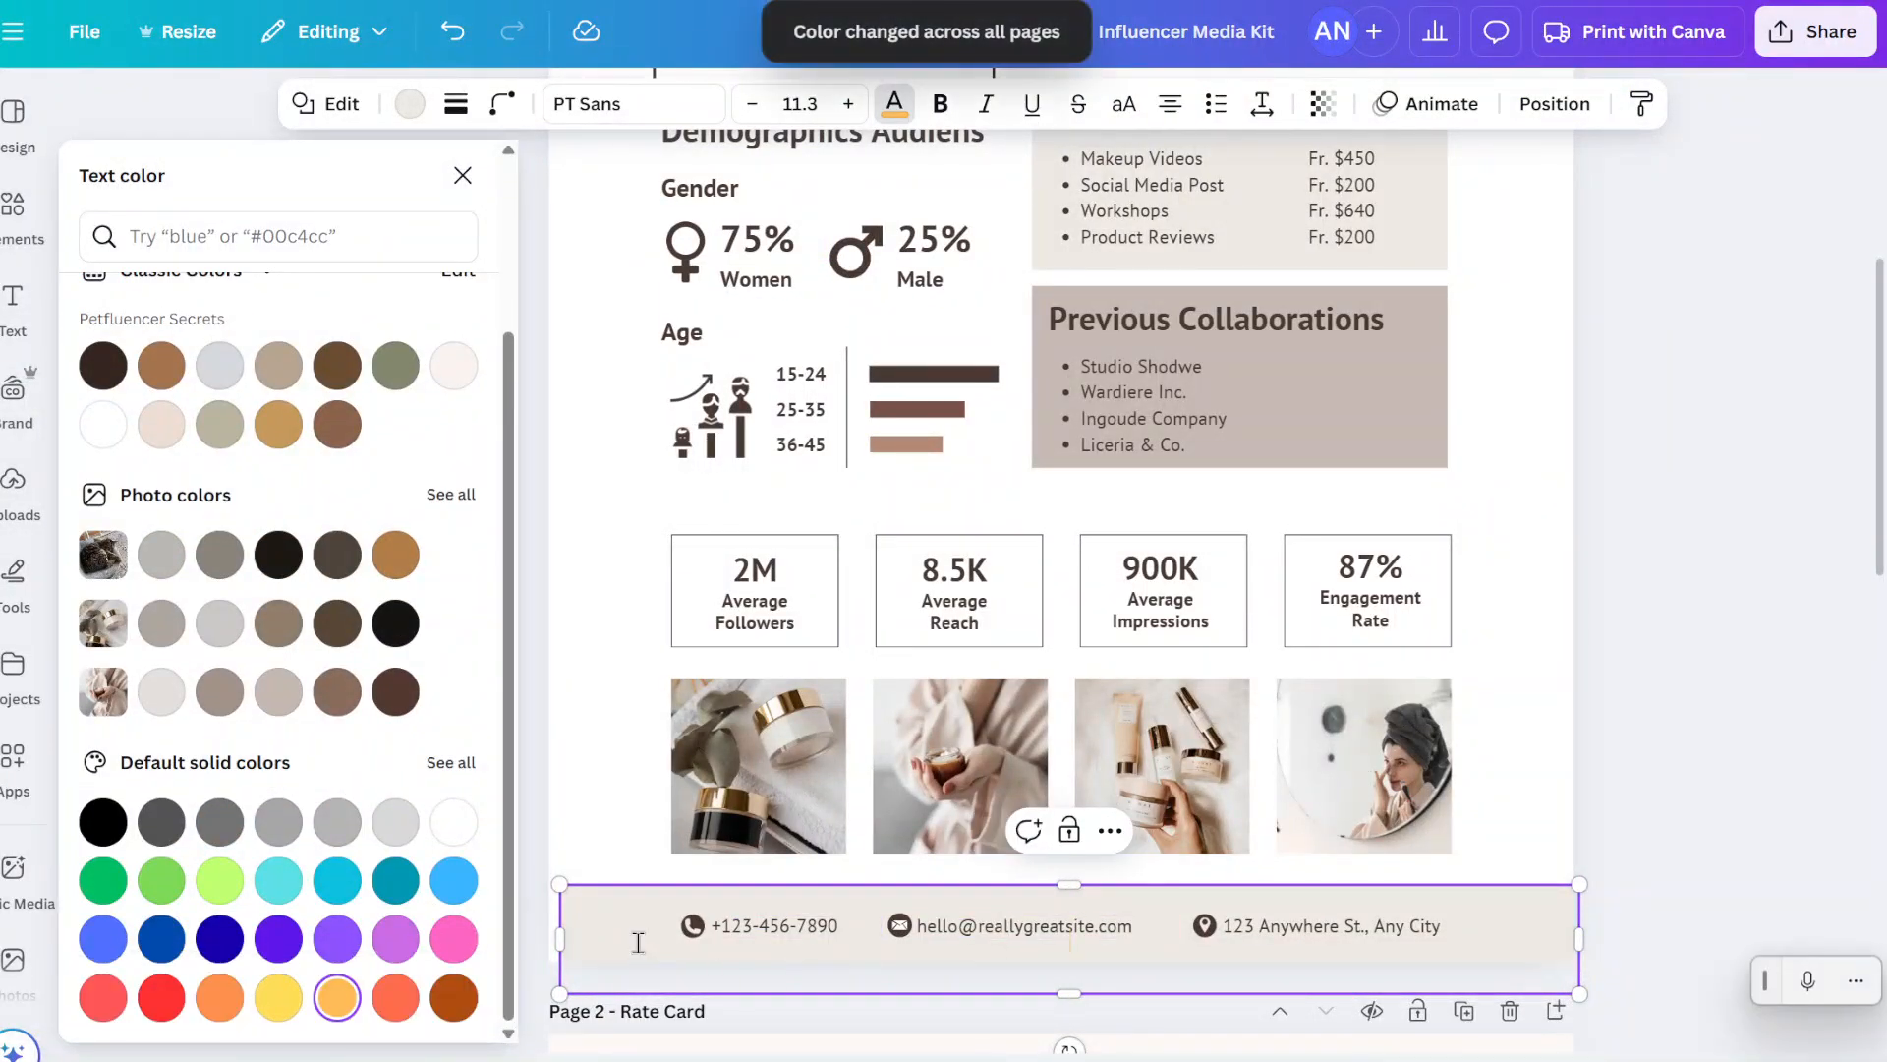
{"action": "key", "text": "Escape"}
{"action": "key", "text": "Escape"}
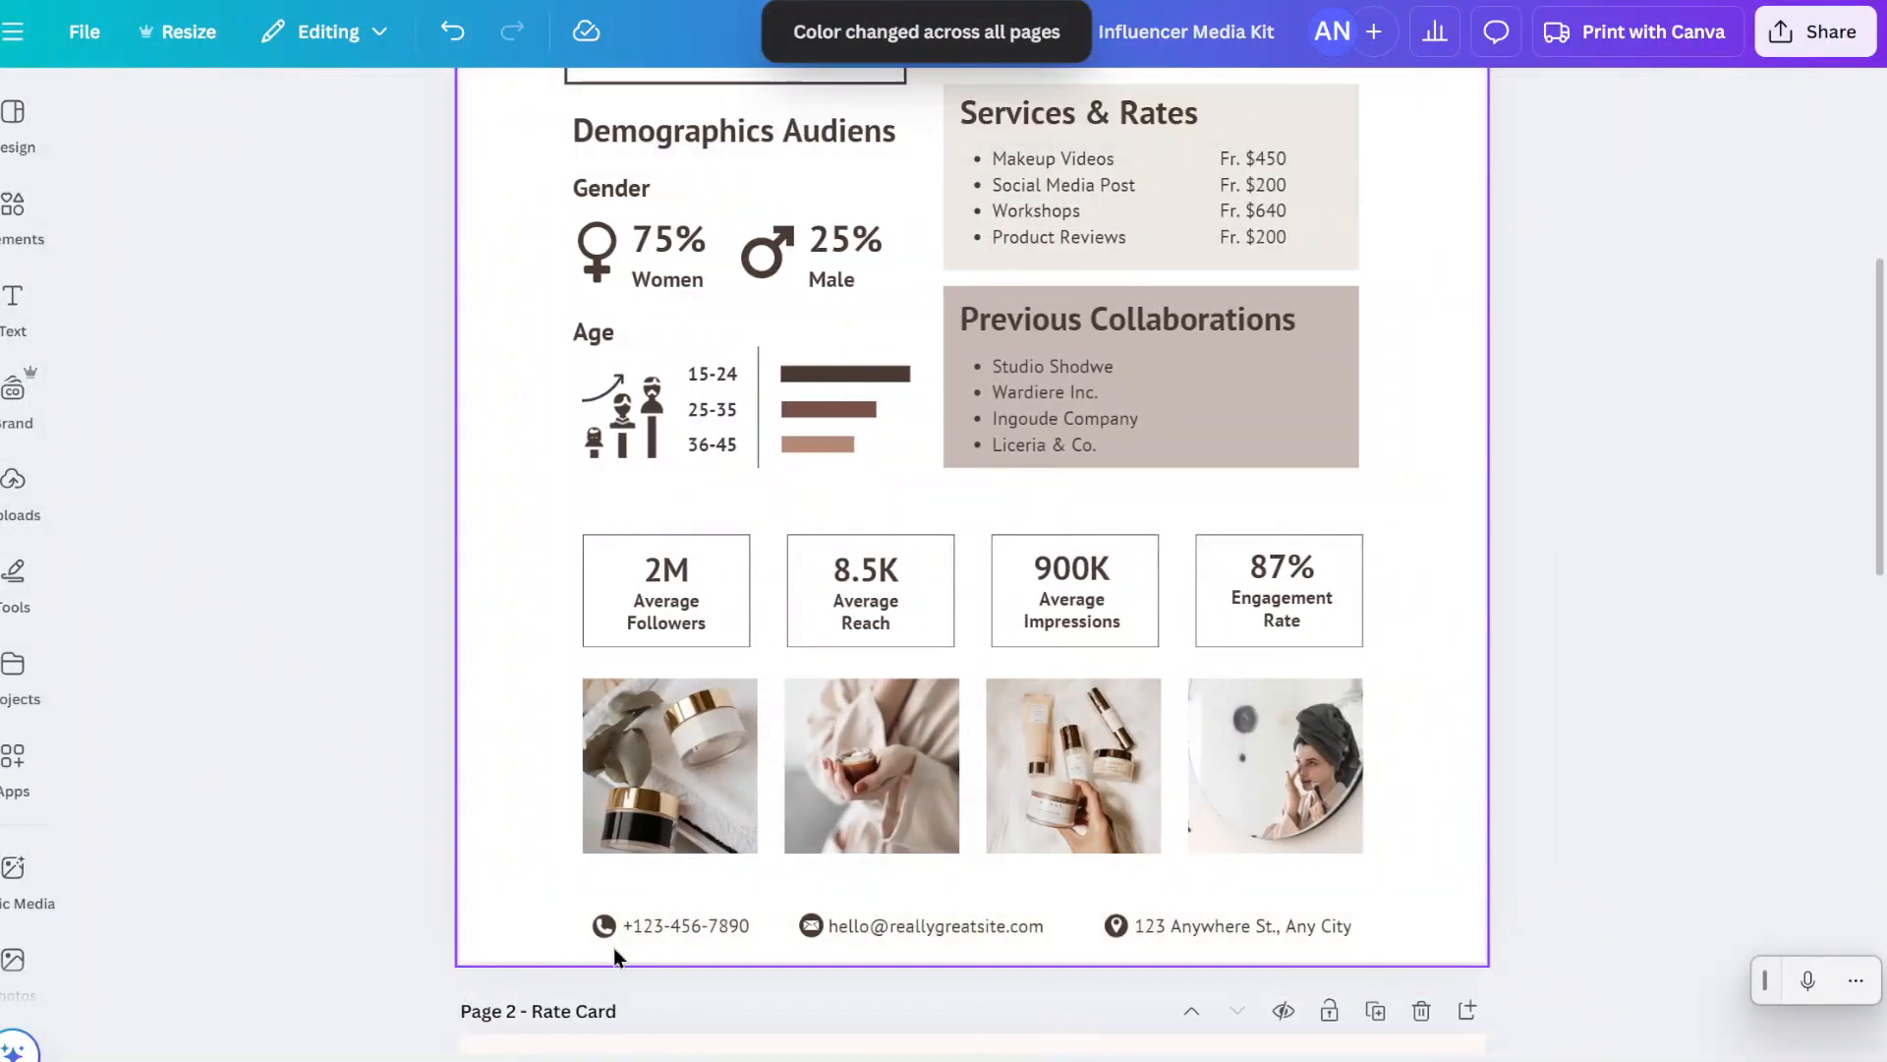
- Fill the footer band behind the contact details with the peach document color
{"action": "left_click", "coordinate": [613, 948]}
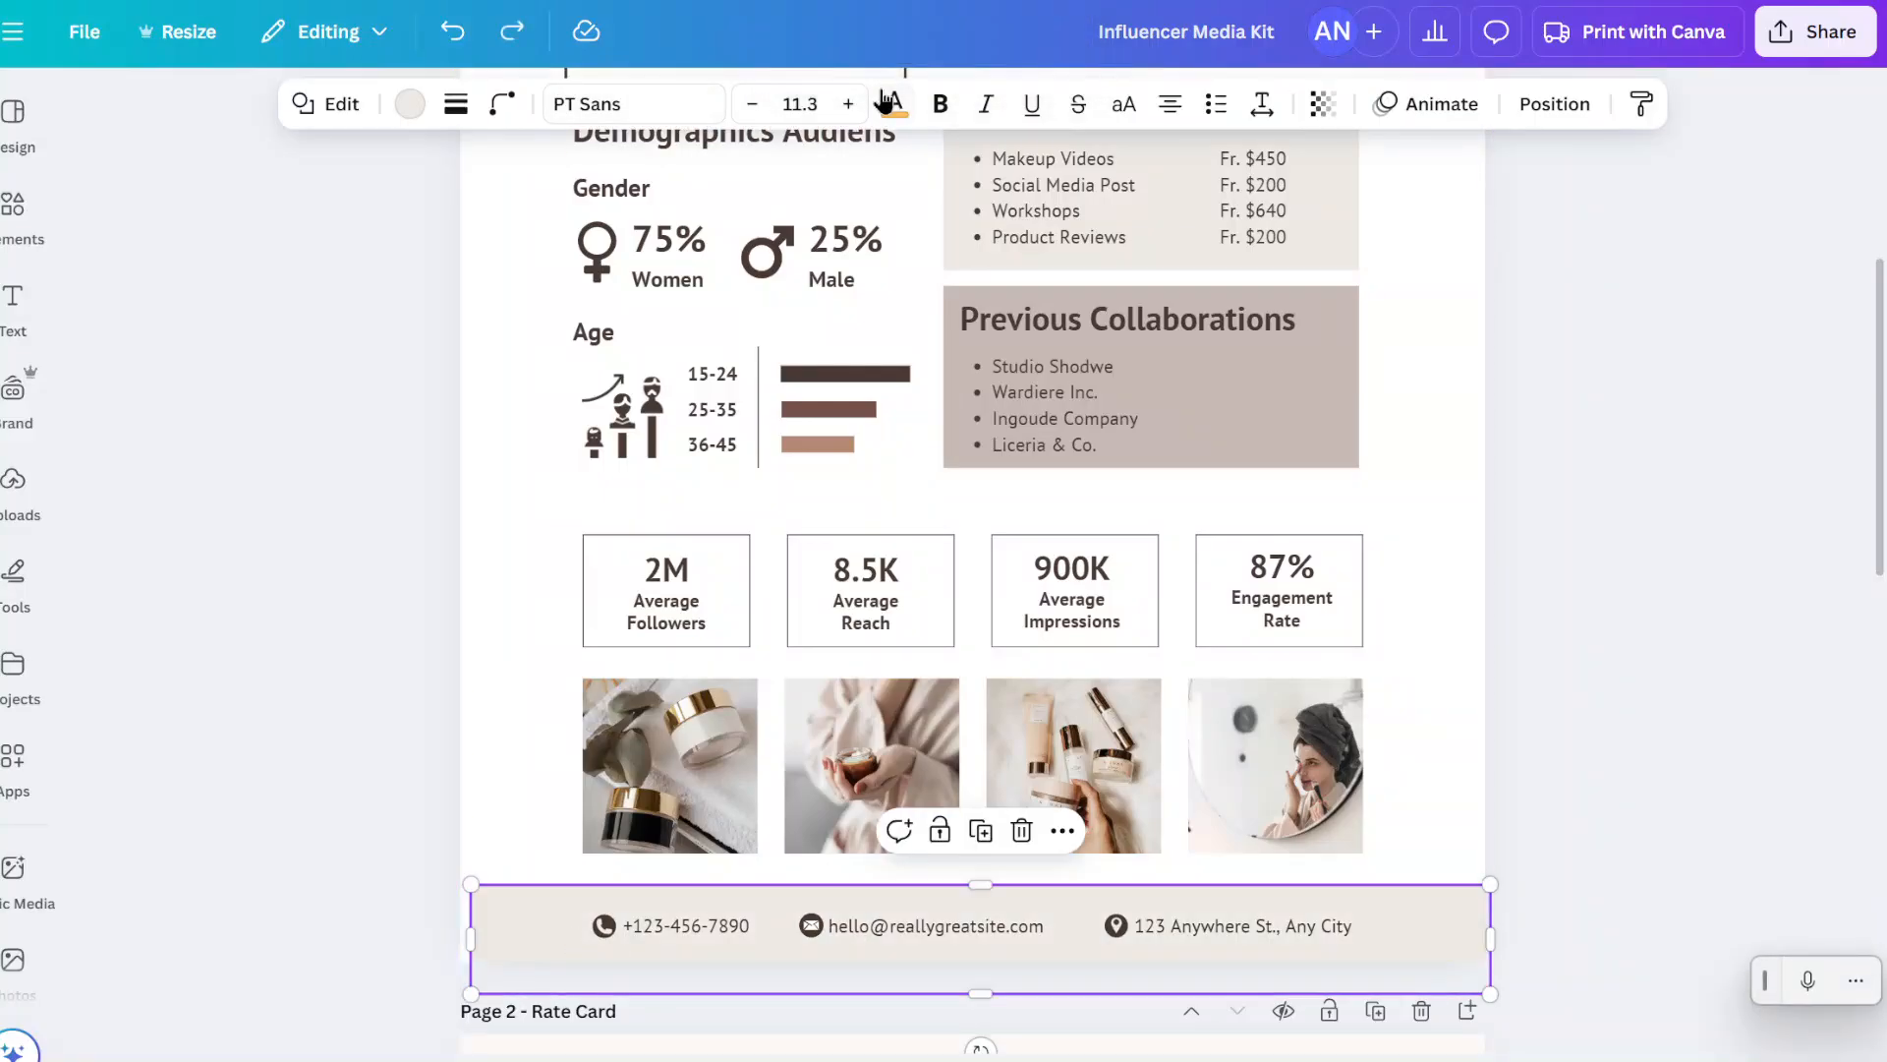
{"action": "left_click", "coordinate": [409, 103]}
{"action": "left_click", "coordinate": [162, 421]}
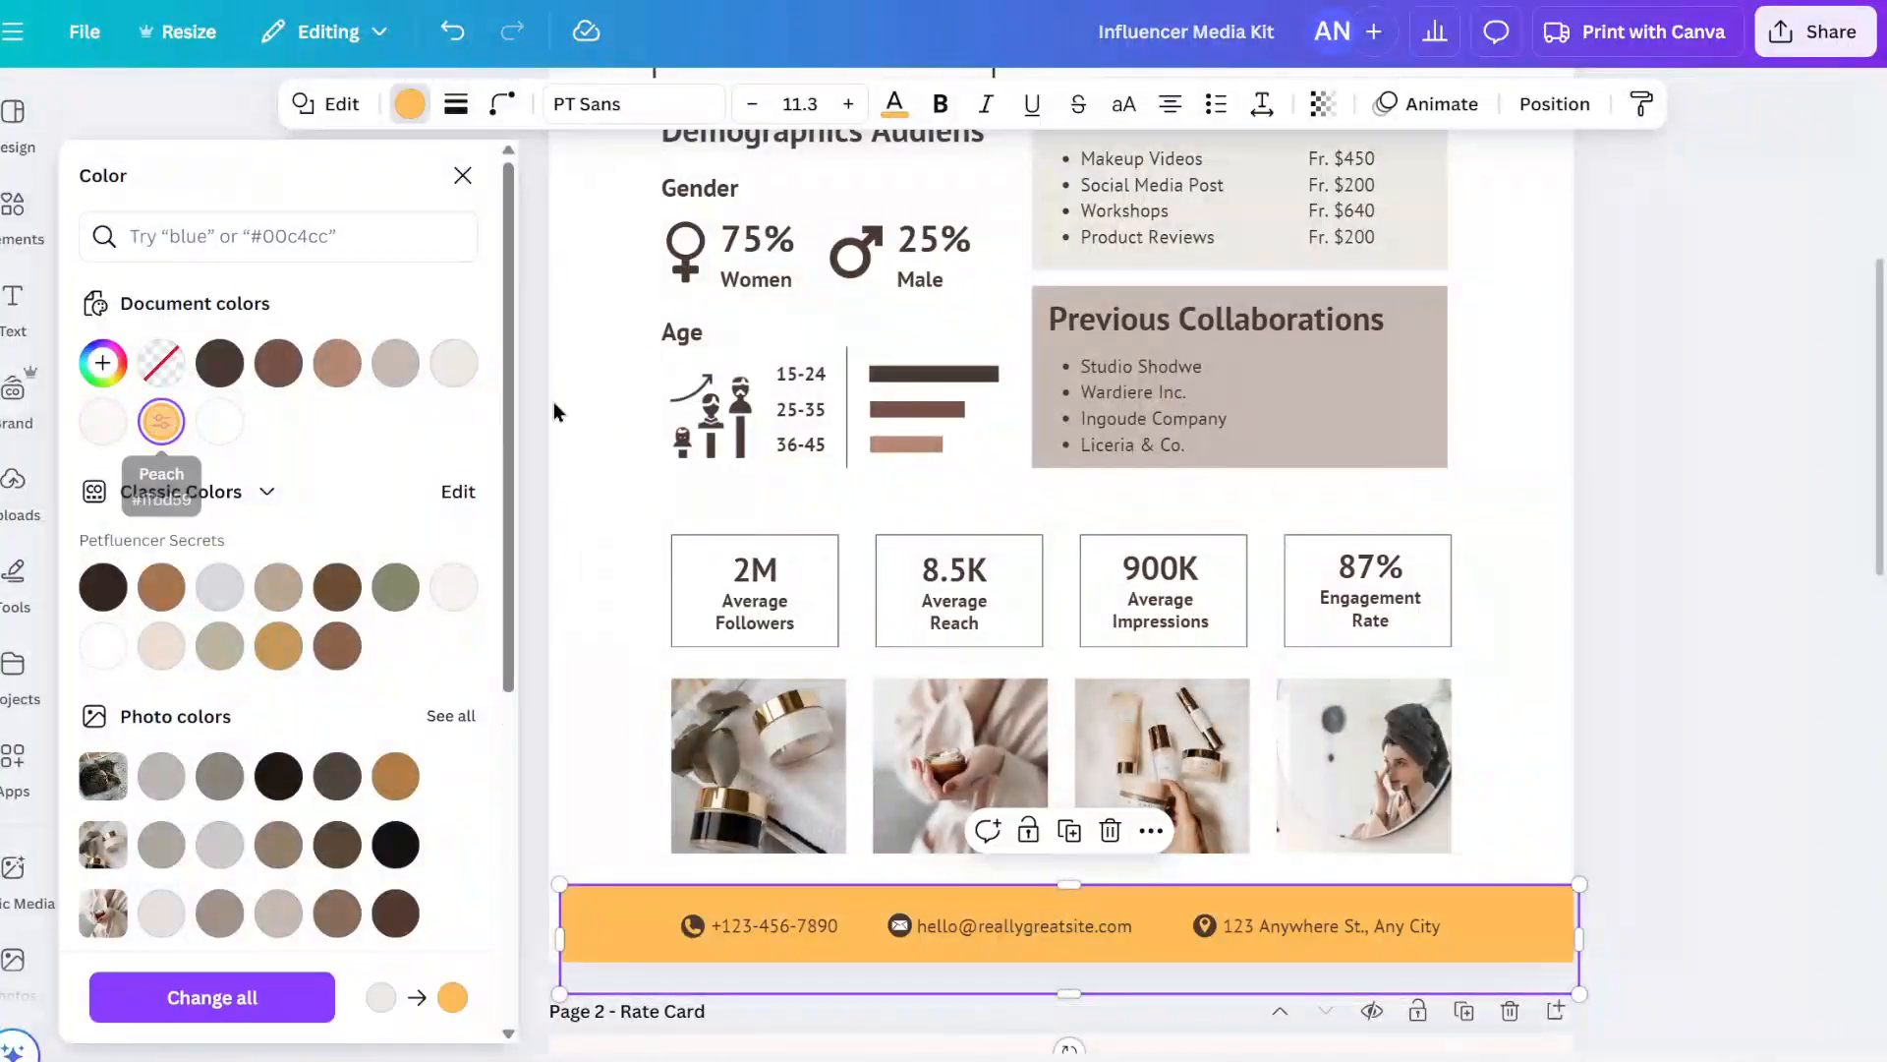
{"action": "left_click", "coordinate": [592, 501]}
{"action": "scroll", "coordinate": [1622, 699], "scroll_direction": "up", "scroll_amount": 2}
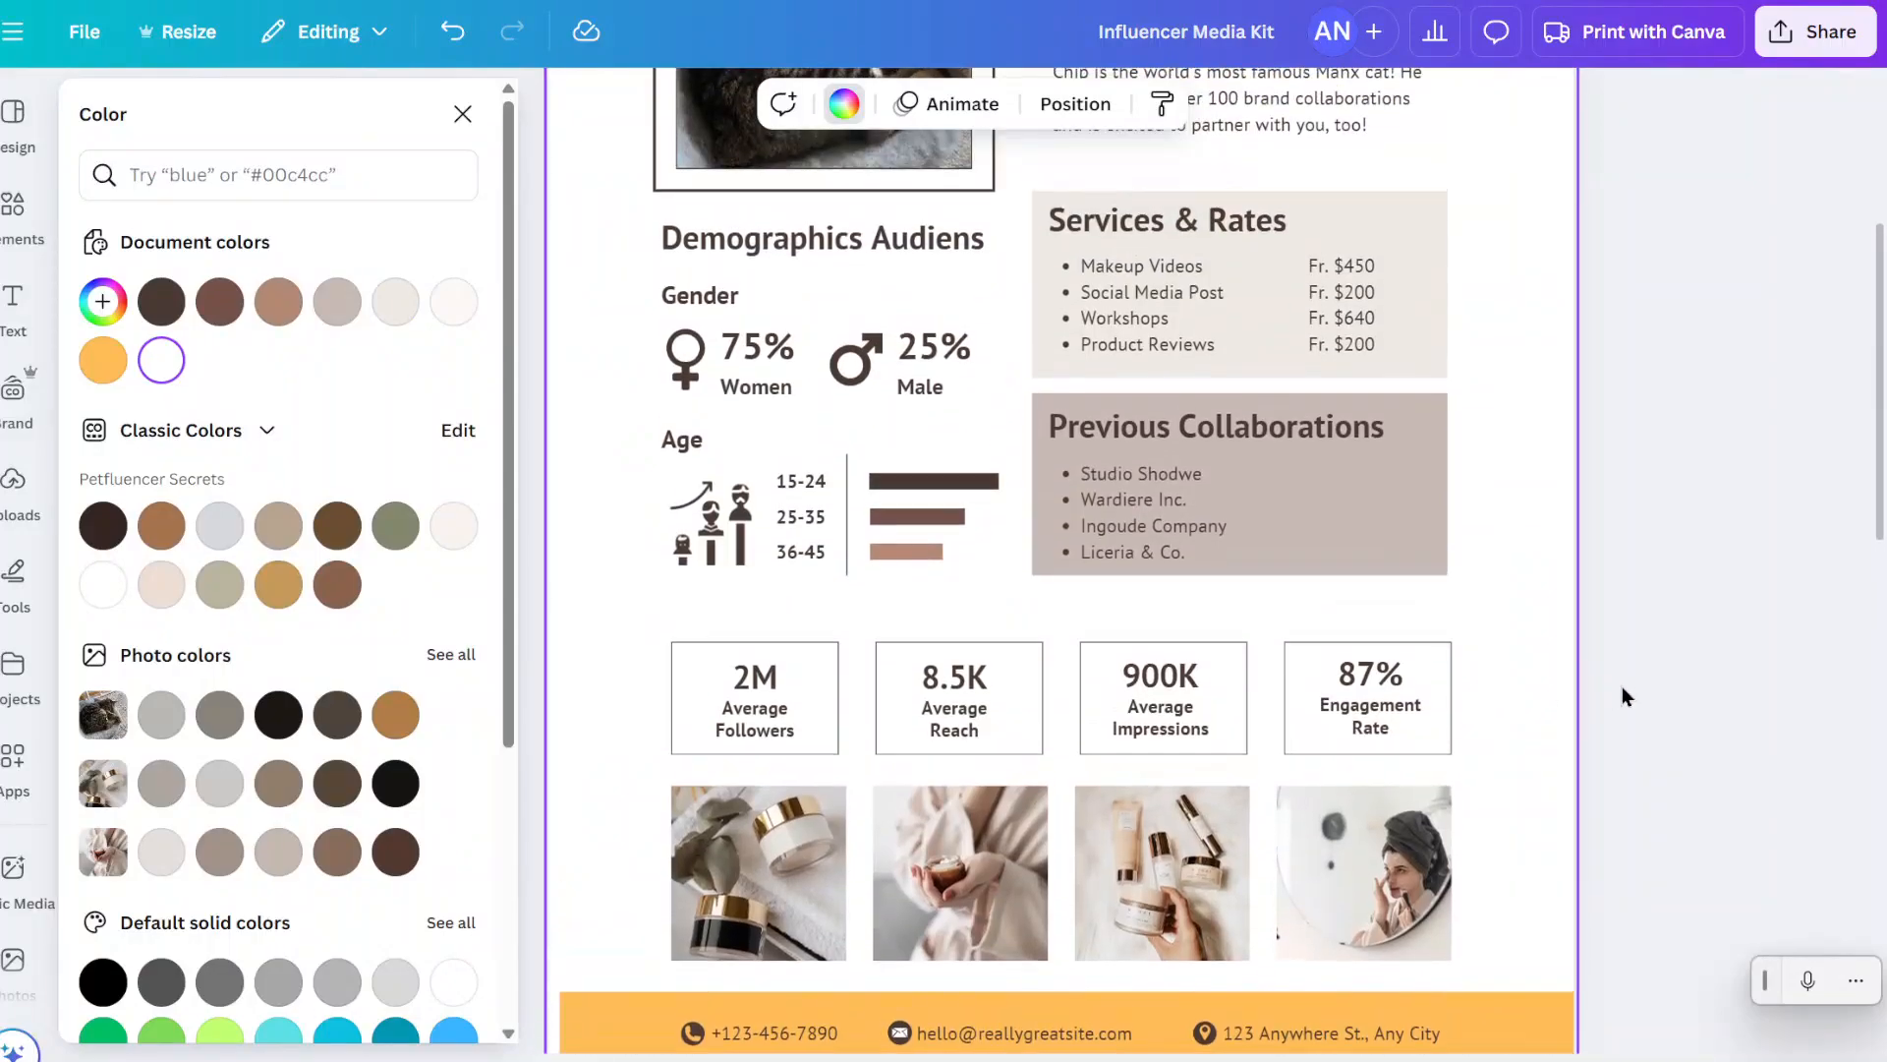
- Switch to Chip The Manx's Instagram profile and open the pinned birthday post made in partnership with wellnesspetfood to get its link
{"action": "left_click", "coordinate": [765, 853]}
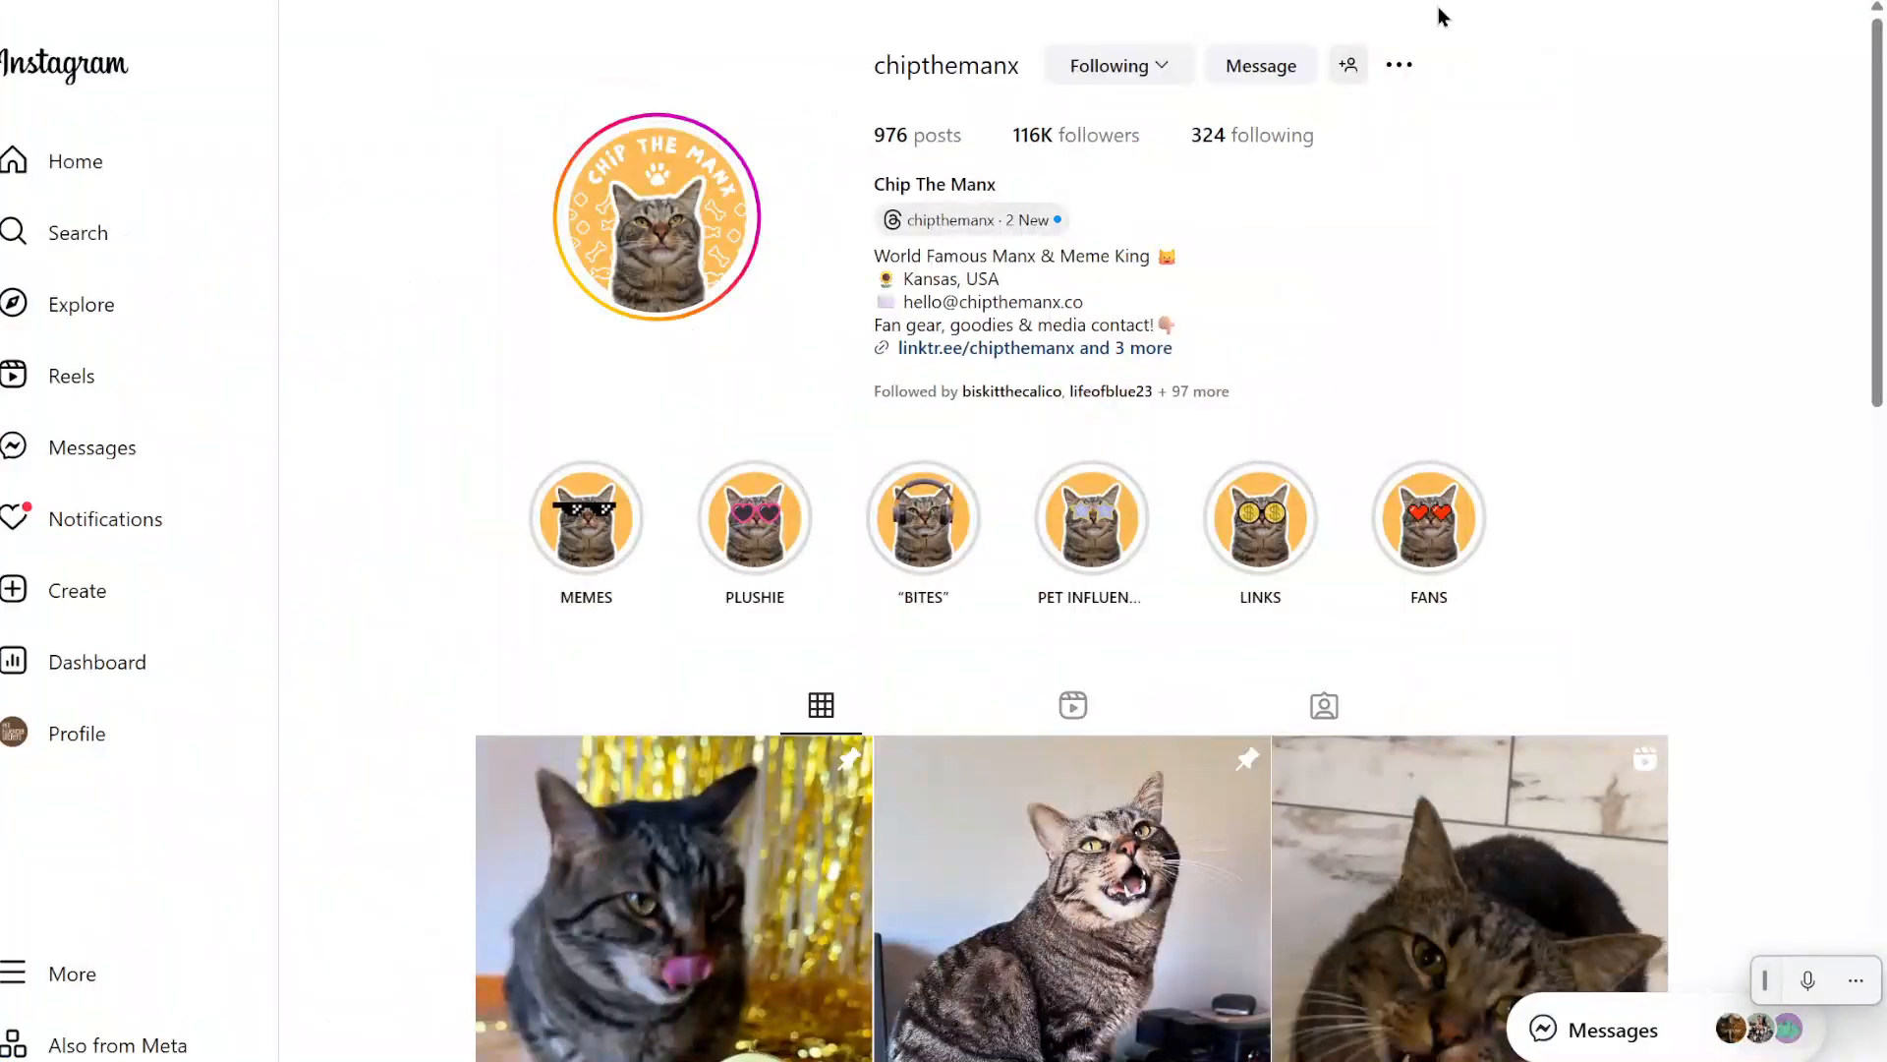
{"action": "scroll", "coordinate": [646, 475], "scroll_direction": "down", "scroll_amount": 5}
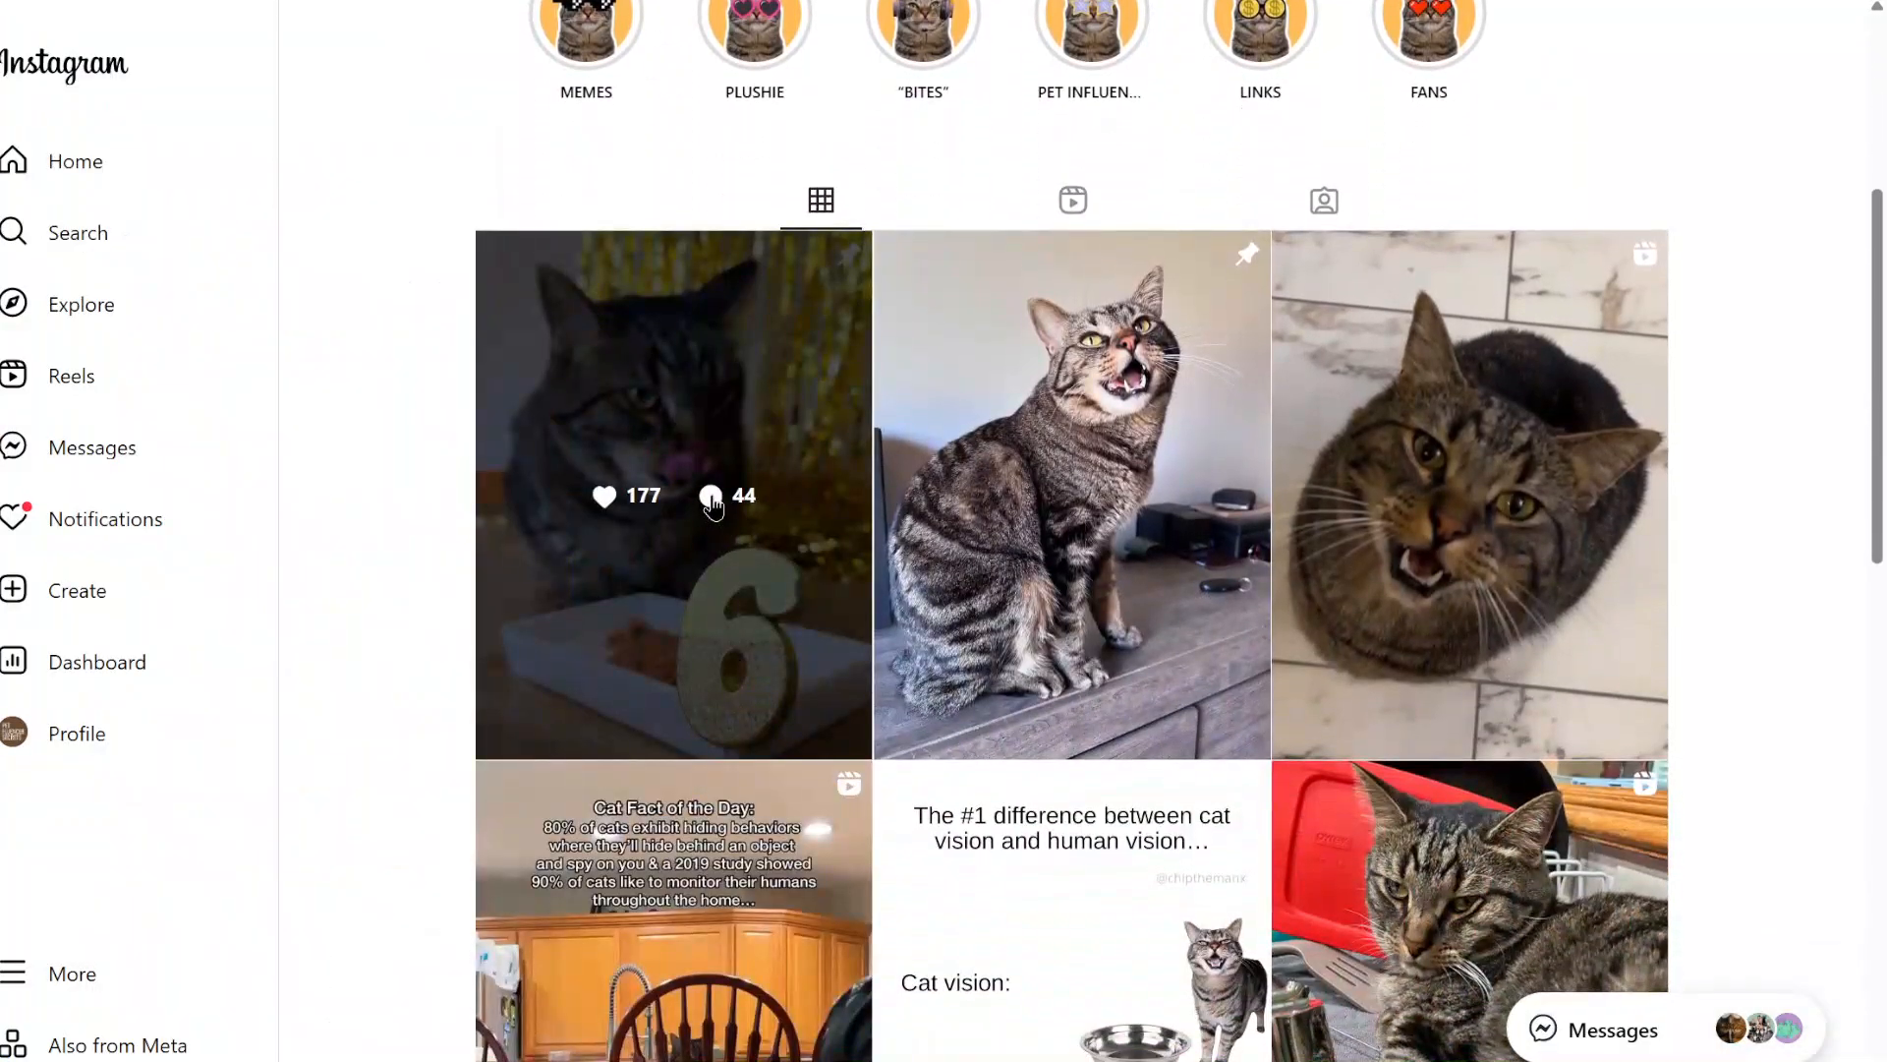
{"action": "left_click", "coordinate": [646, 475]}
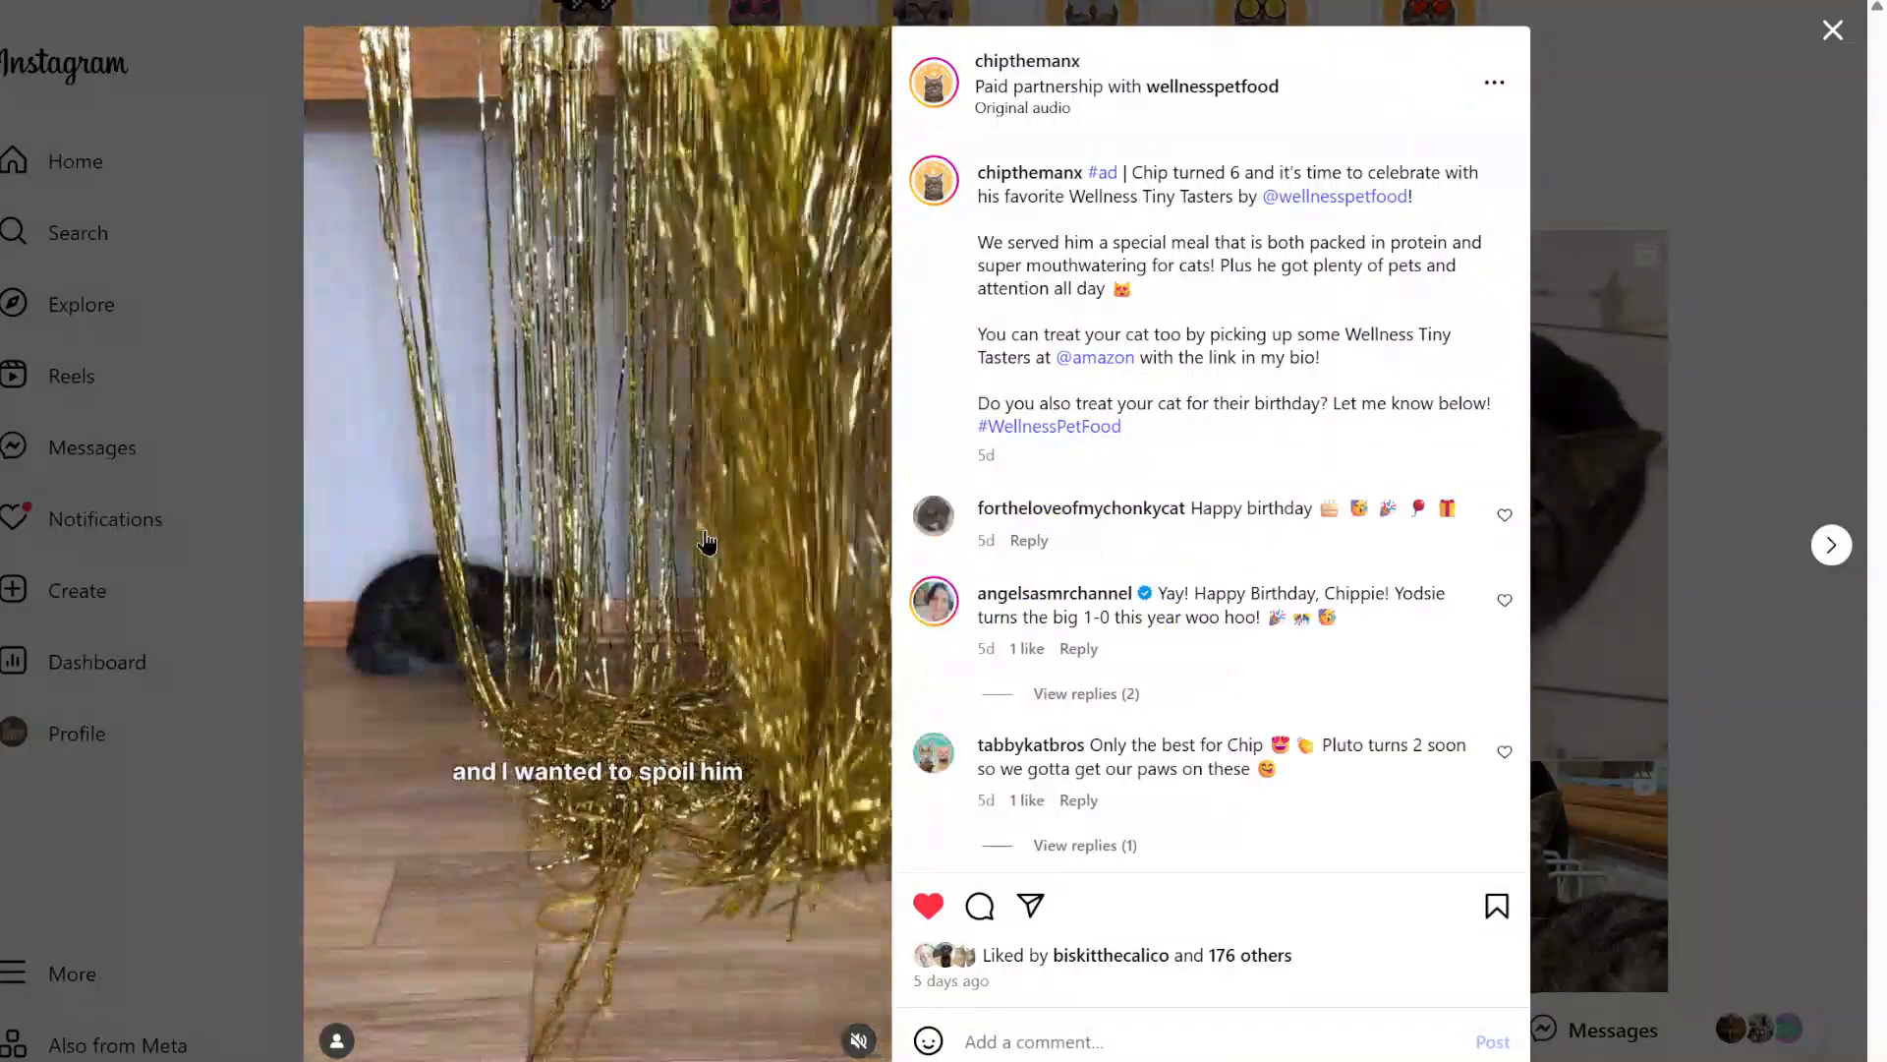
{"action": "left_click", "coordinate": [512, 476]}
{"action": "left_click", "coordinate": [513, 2]}
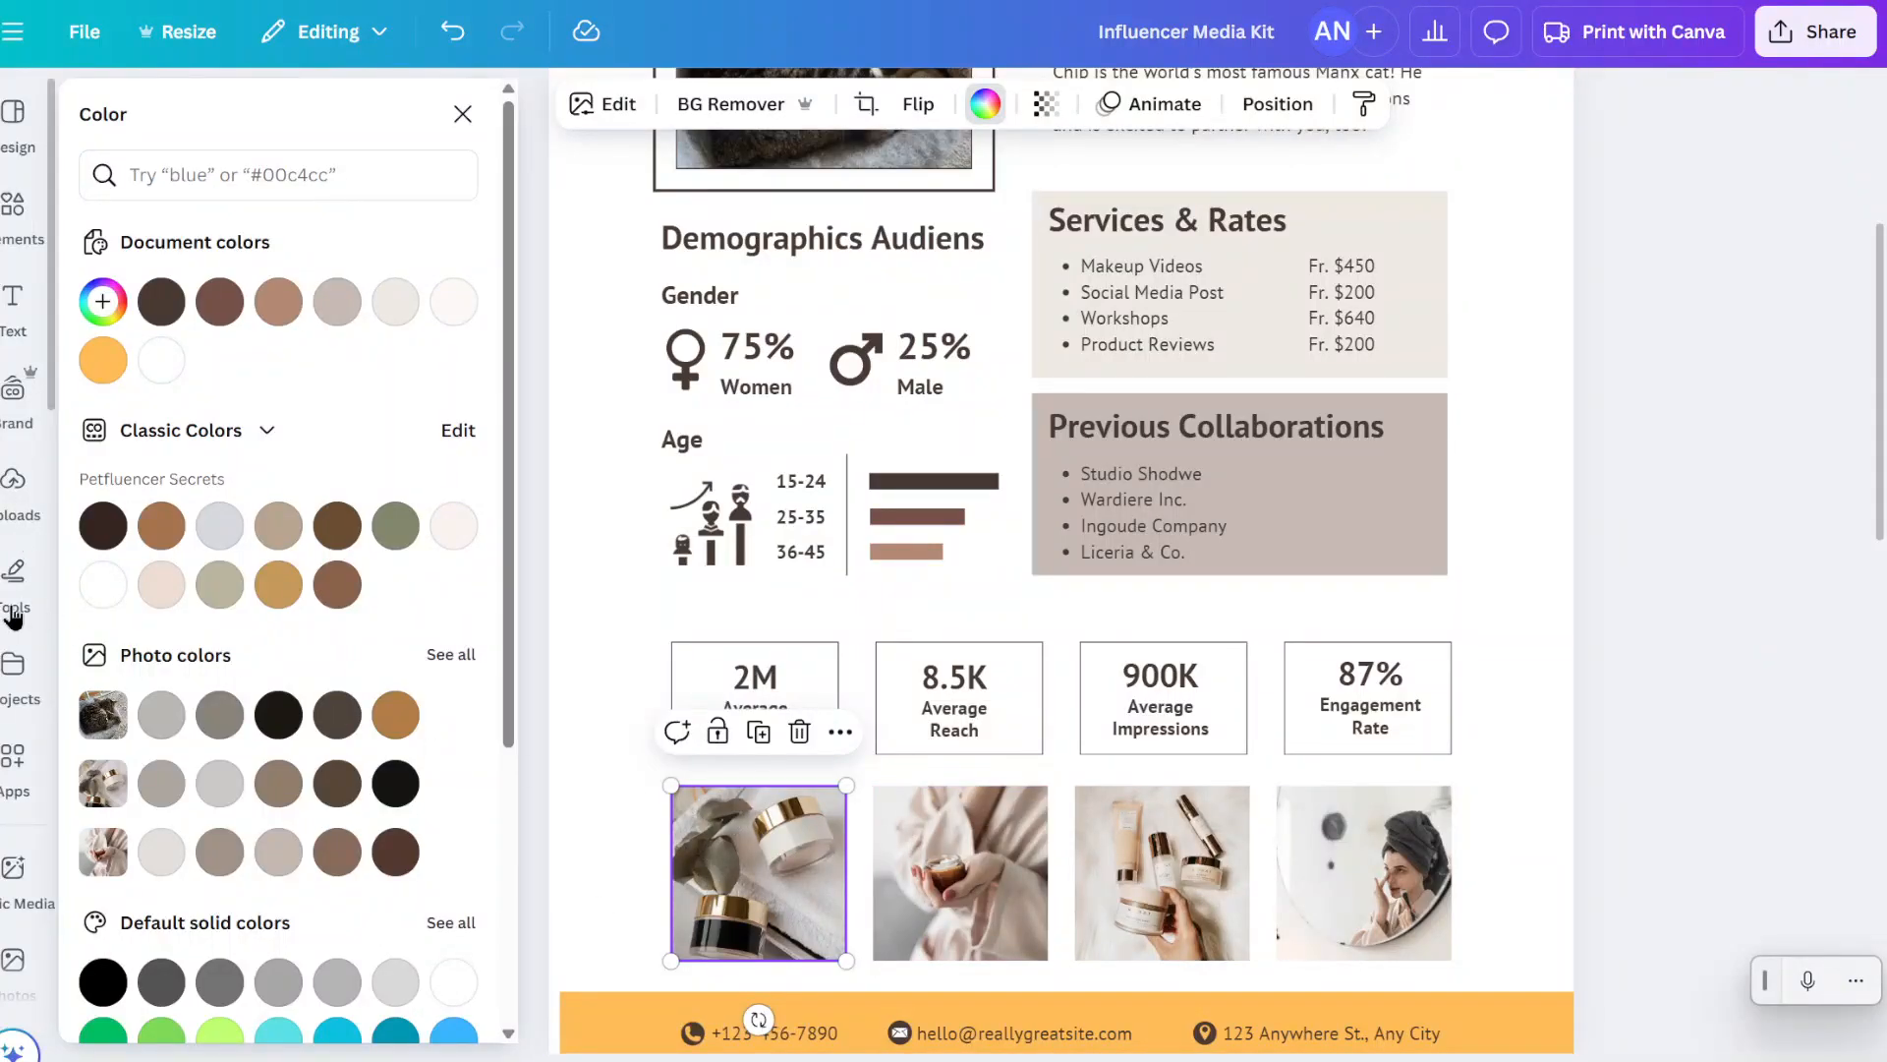
- Search the photos for "cat" and replace the first product photo with the open-mouthed ginger kitten on a yellow background
{"action": "left_click", "coordinate": [13, 969]}
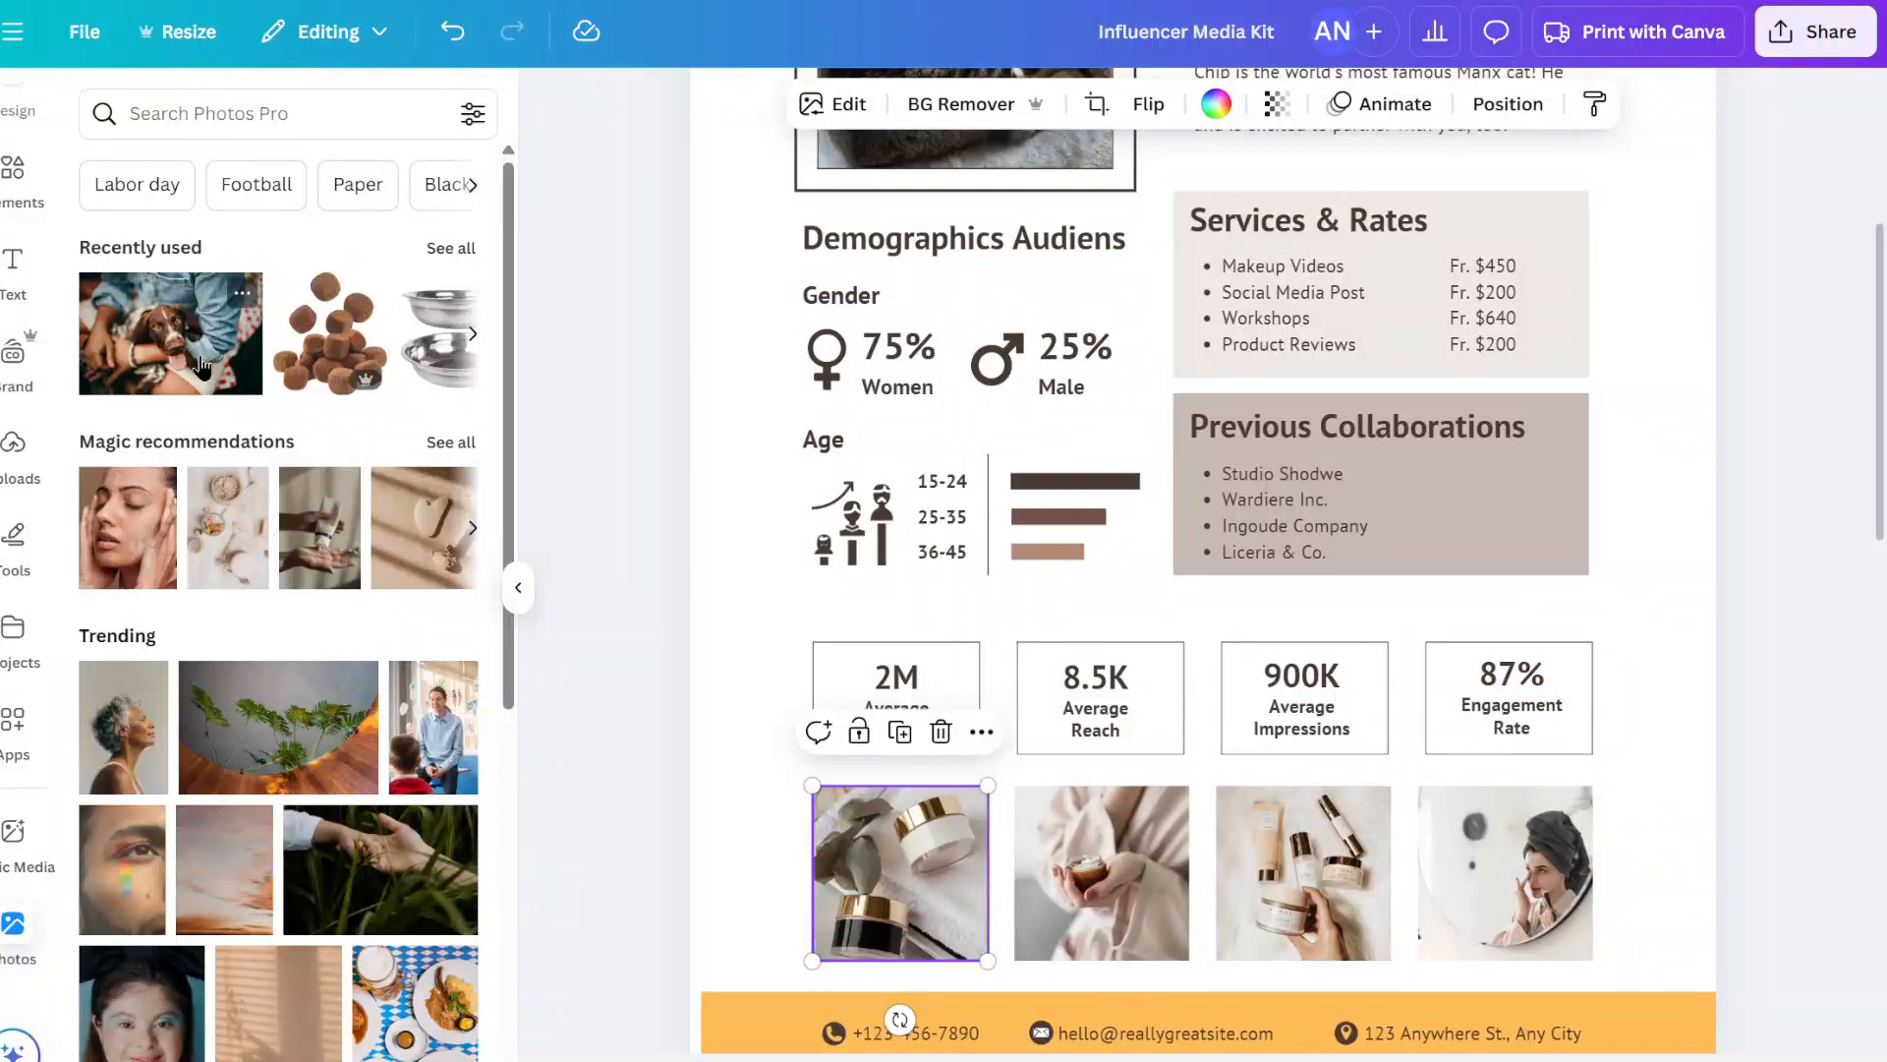
{"action": "left_click", "coordinate": [289, 108]}
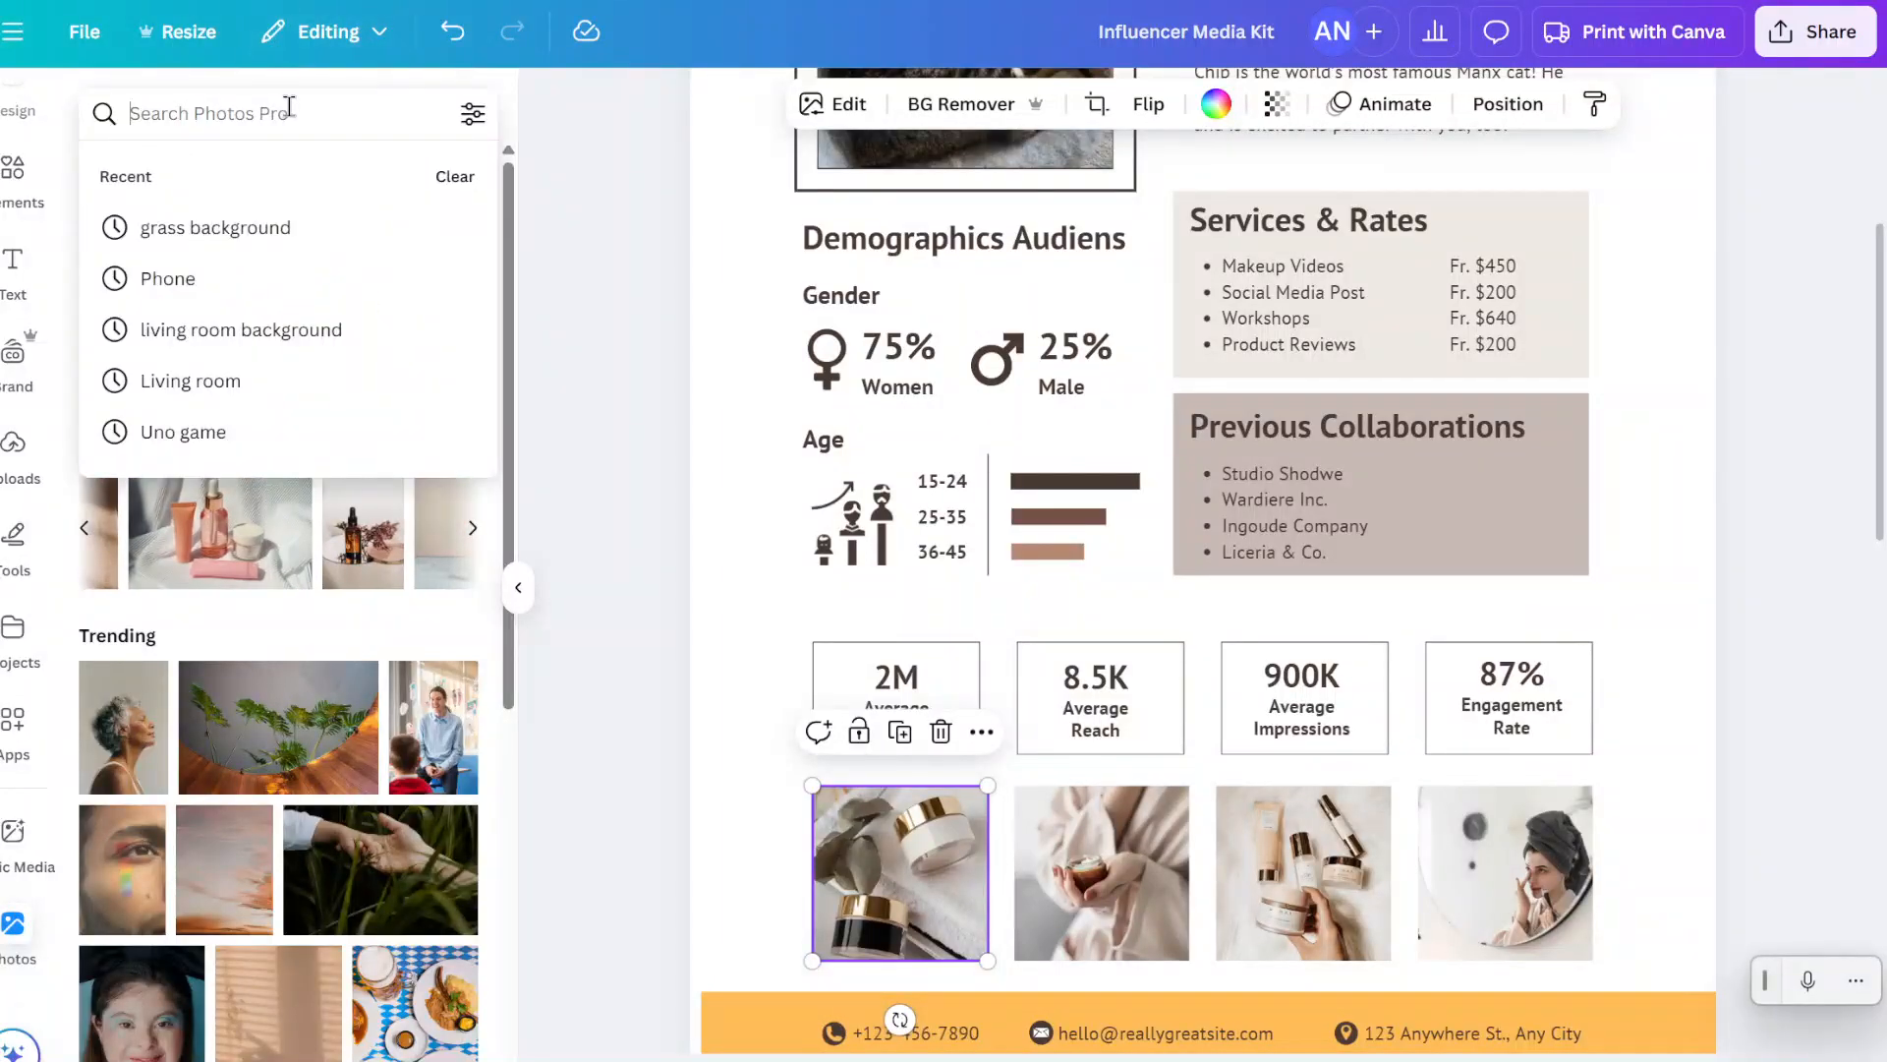
{"action": "type", "text": "cat"}
{"action": "key", "text": "Return"}
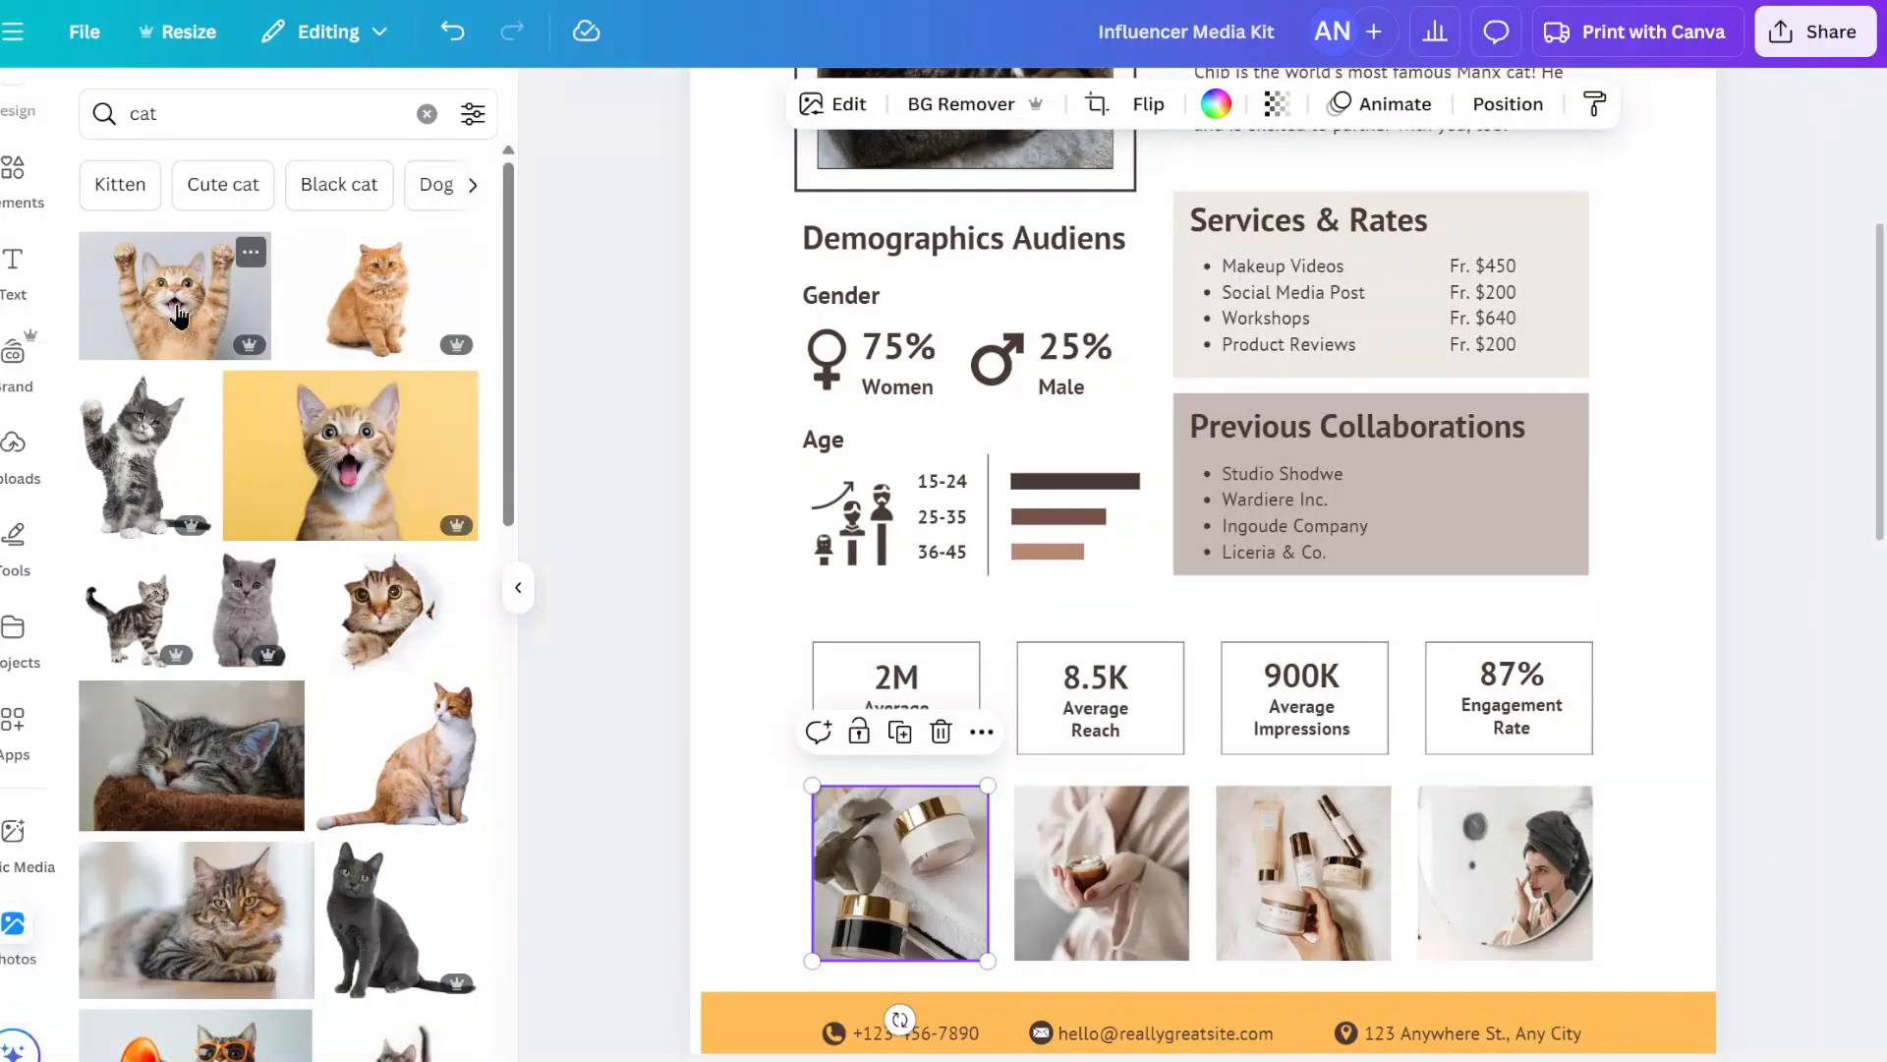
{"action": "left_click_drag", "start_coordinate": [350, 455], "coordinate": [889, 870]}
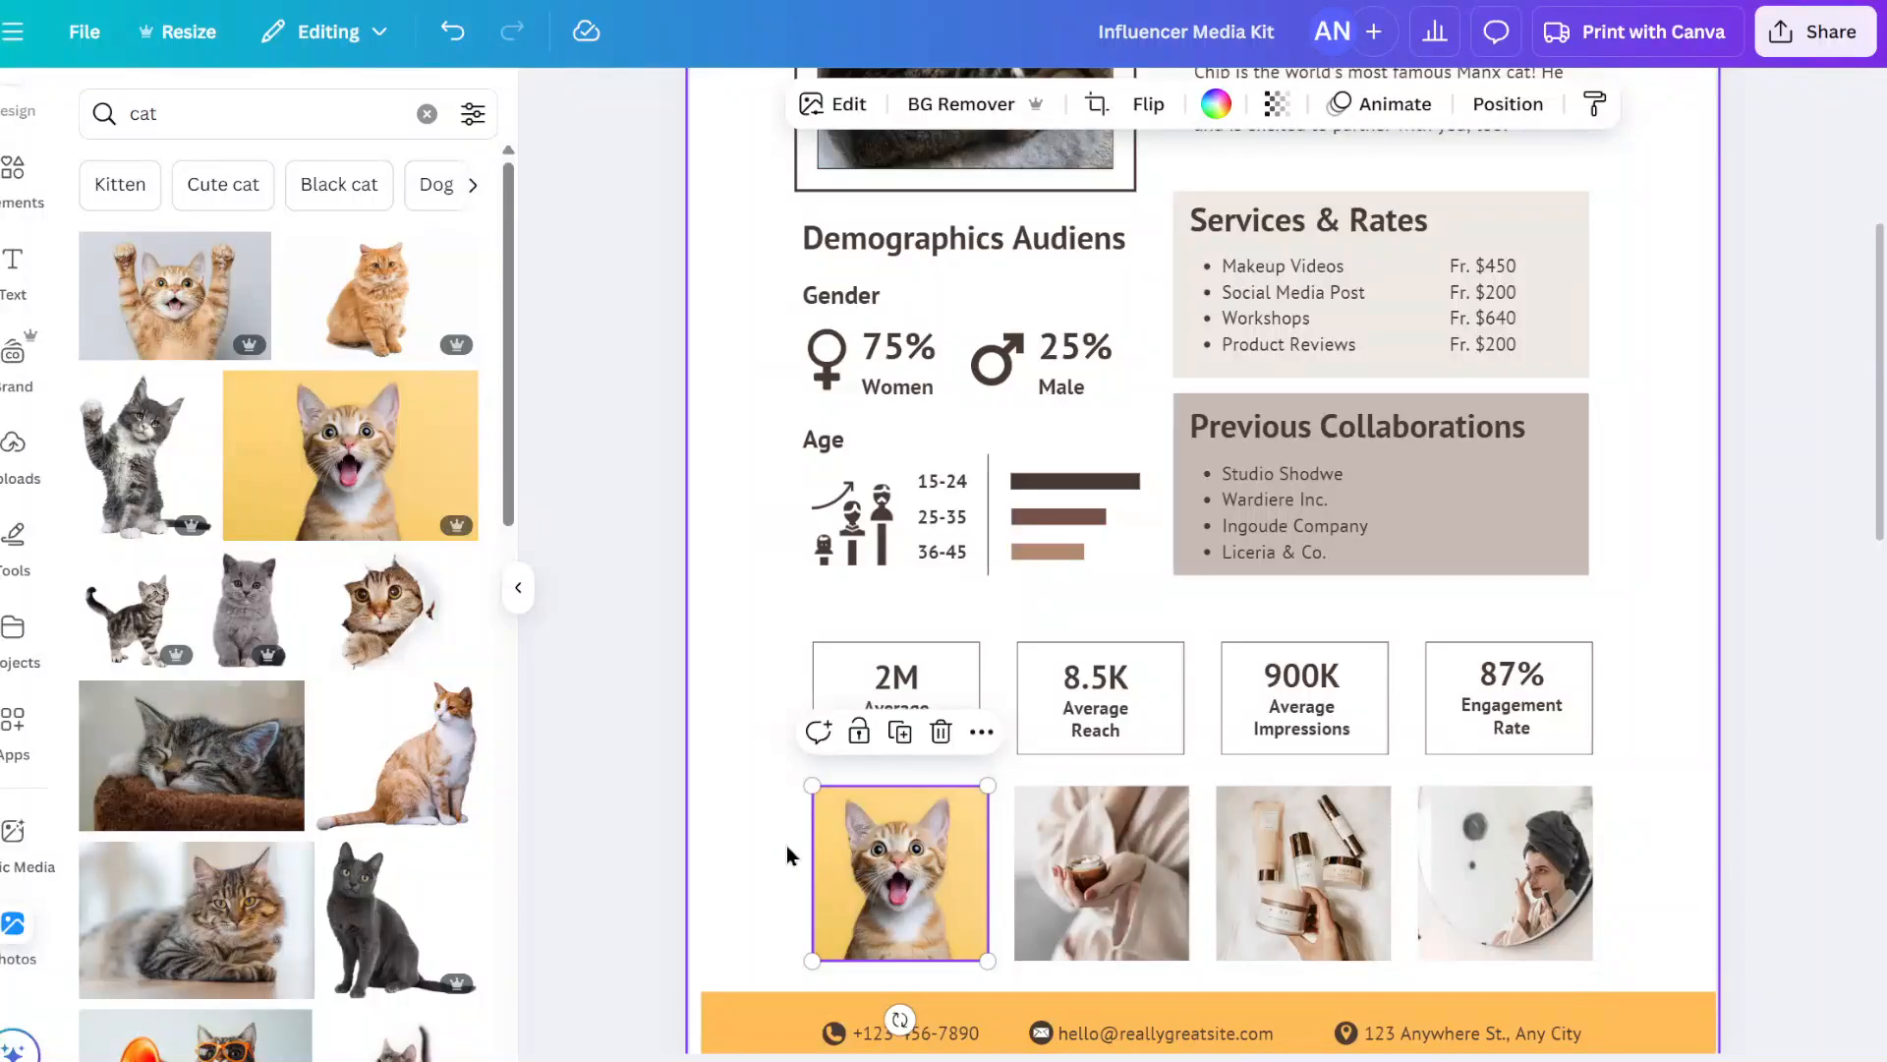
{"action": "left_click", "coordinate": [981, 736]}
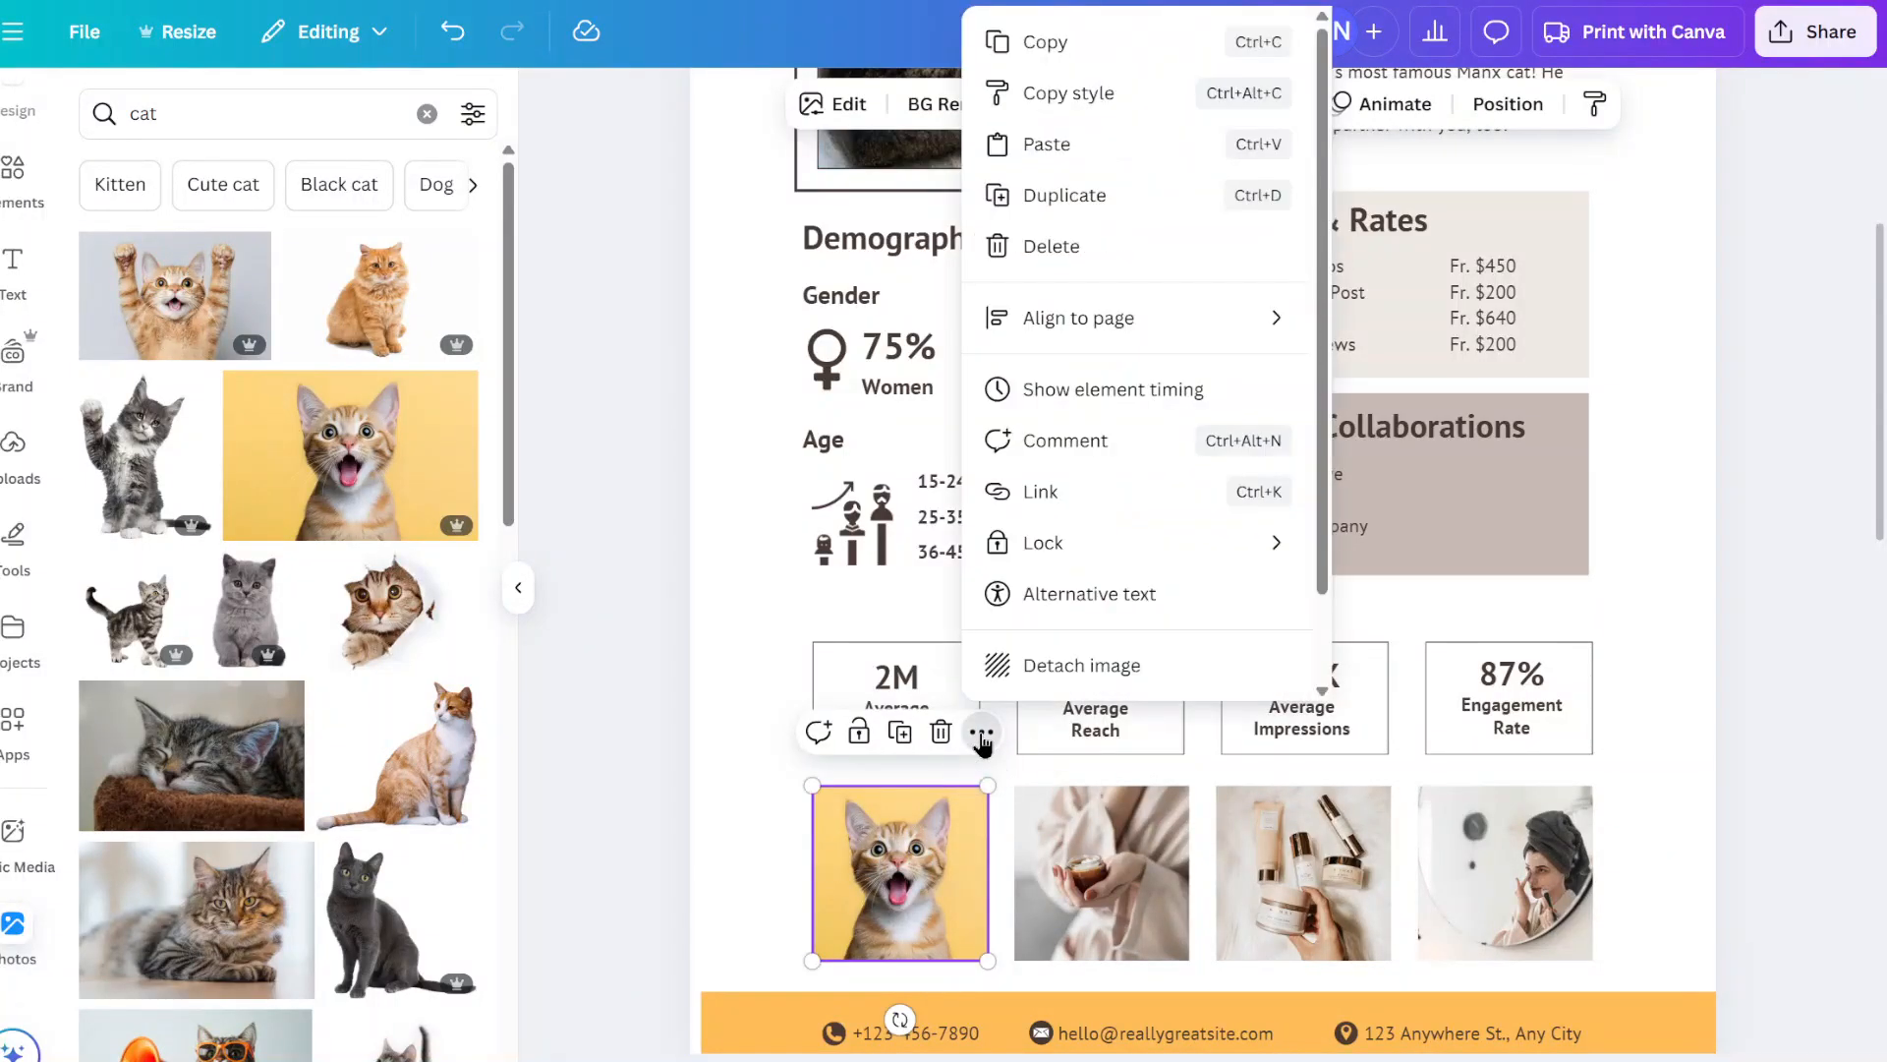
{"action": "left_click", "coordinate": [1070, 499]}
{"action": "type", "text": "https://www.instagram.com/p/DNqq4rCp1In/"}
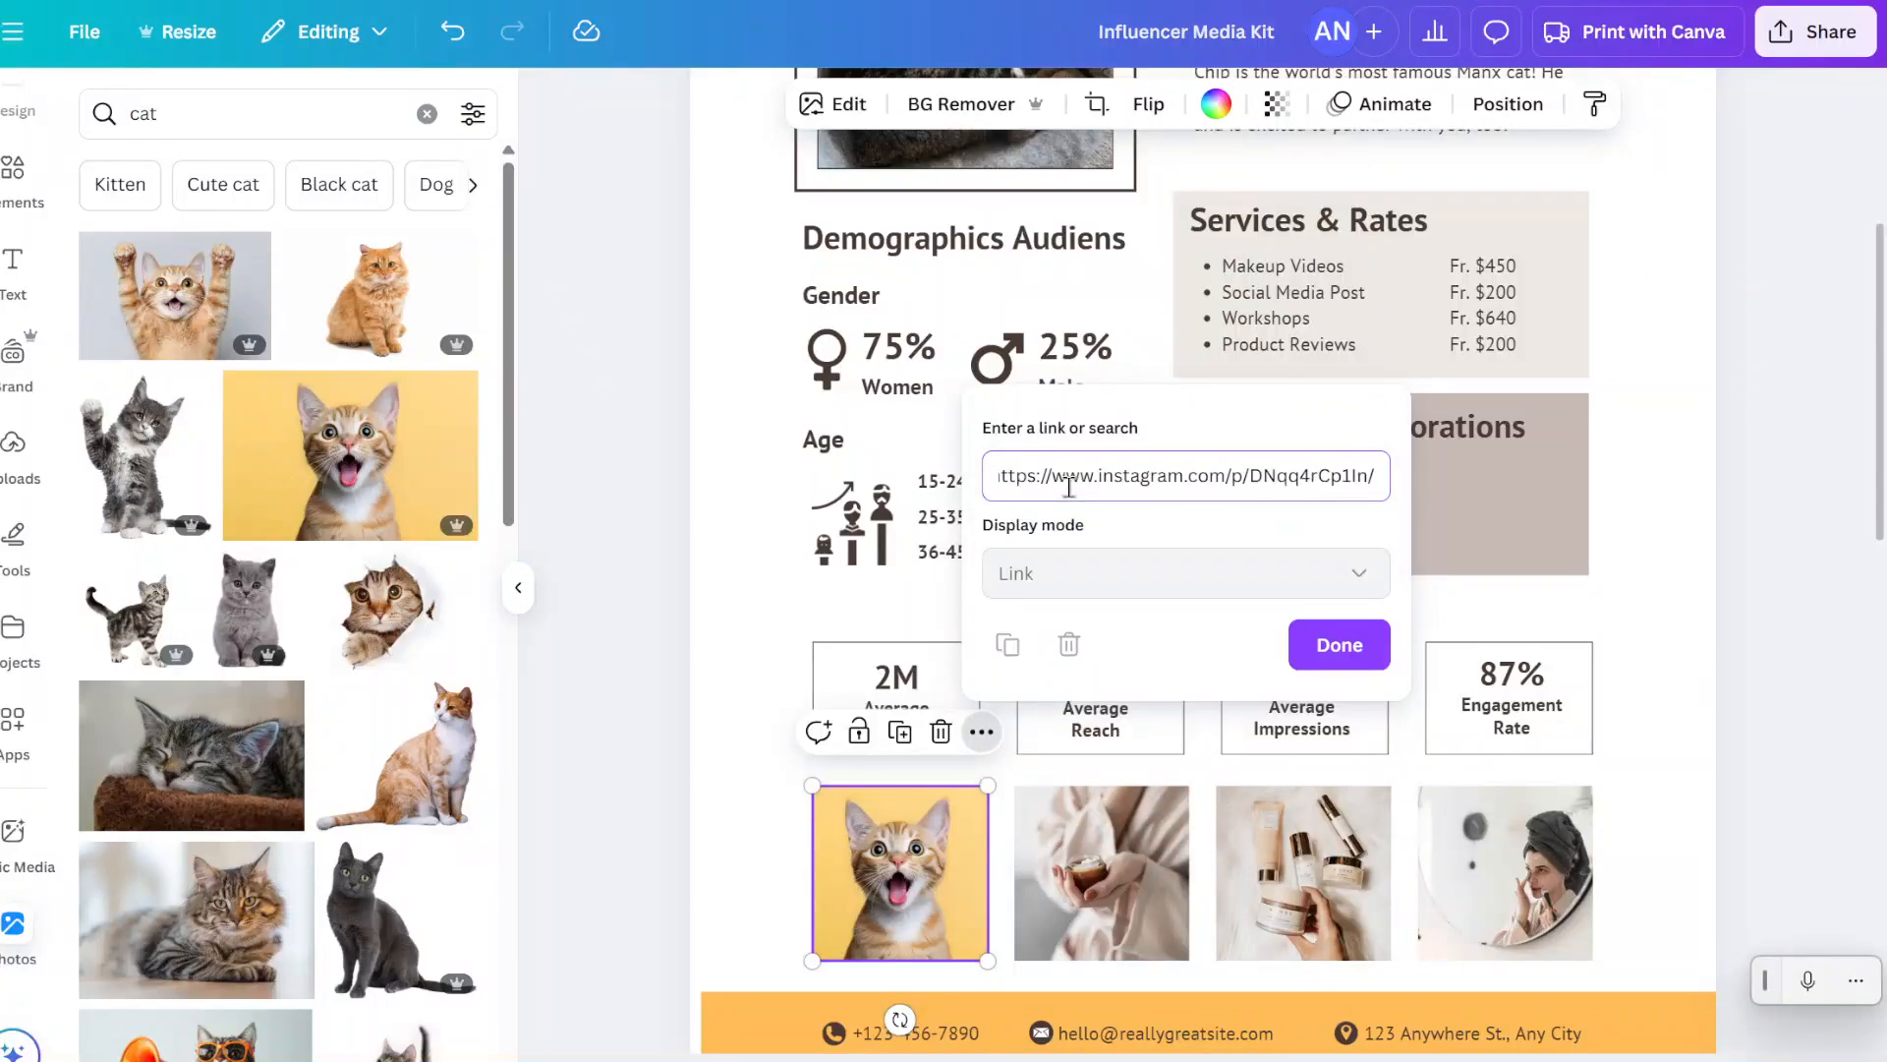
{"action": "left_click", "coordinate": [1333, 652]}
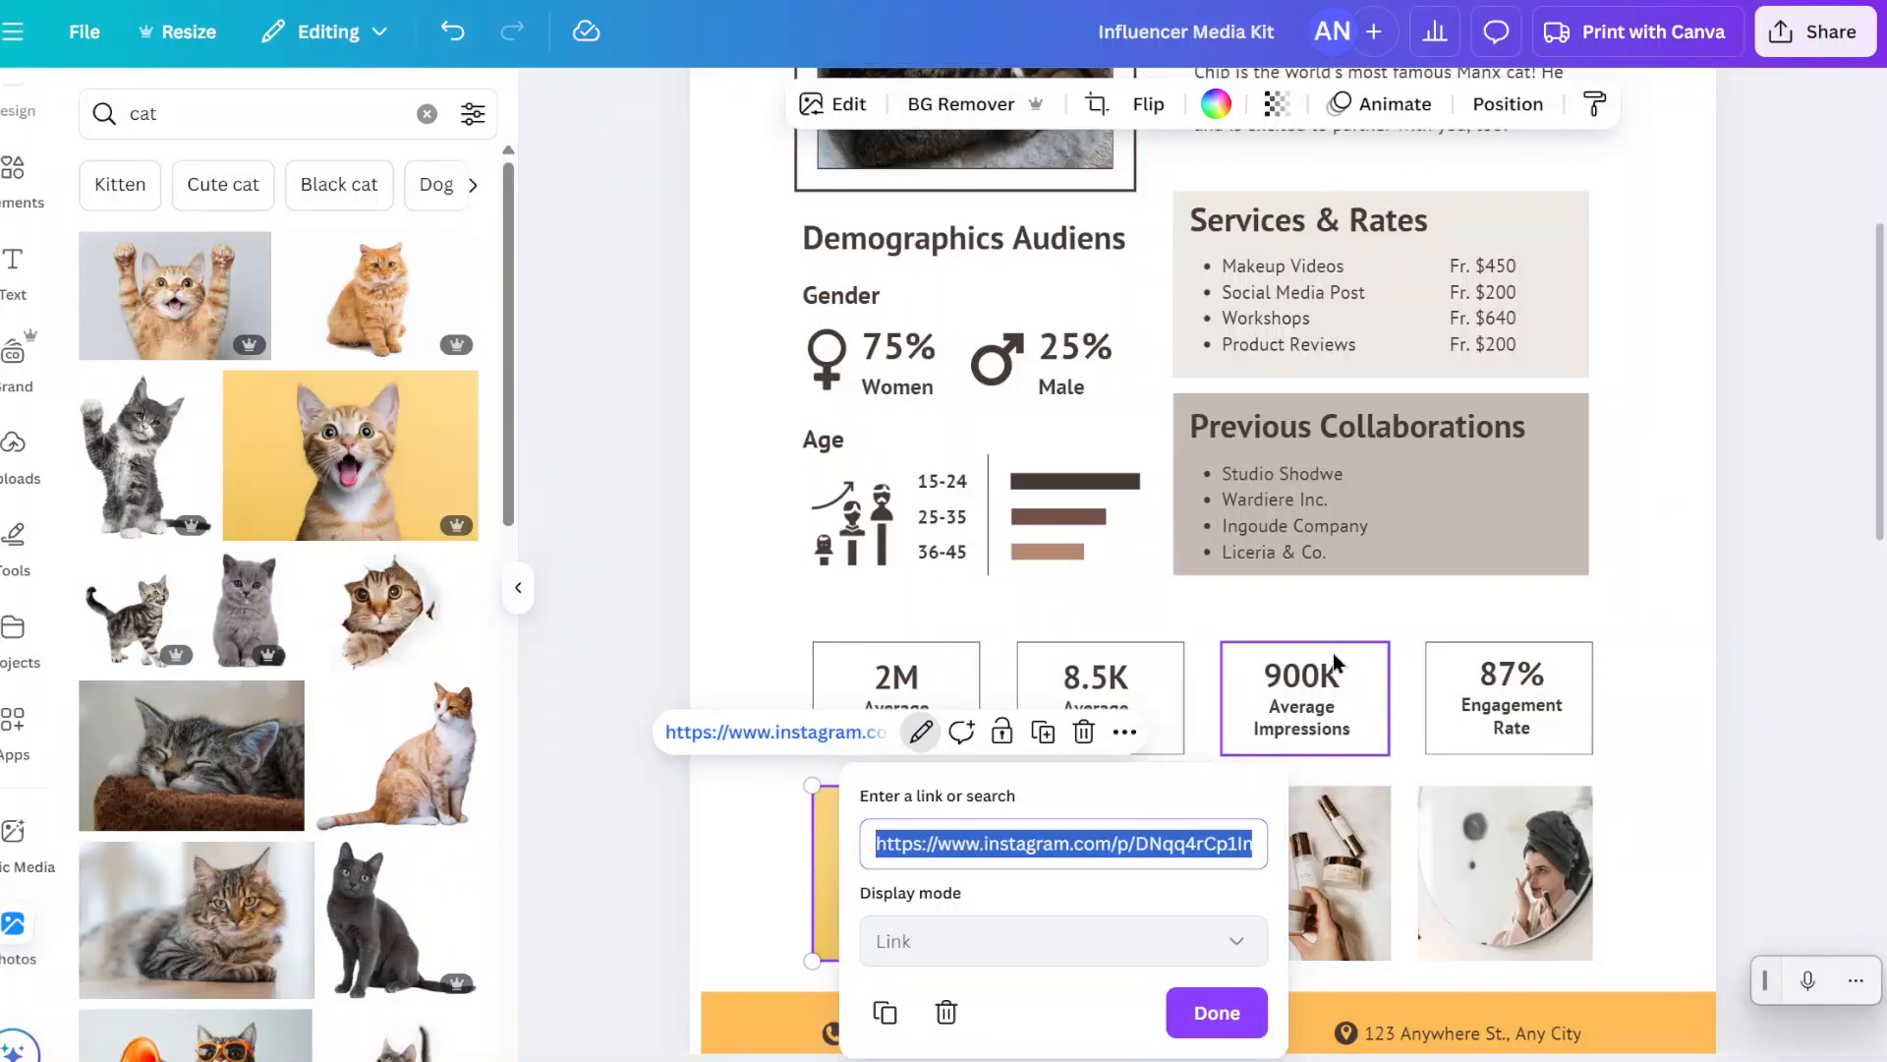
{"action": "left_click", "coordinate": [1219, 1013]}
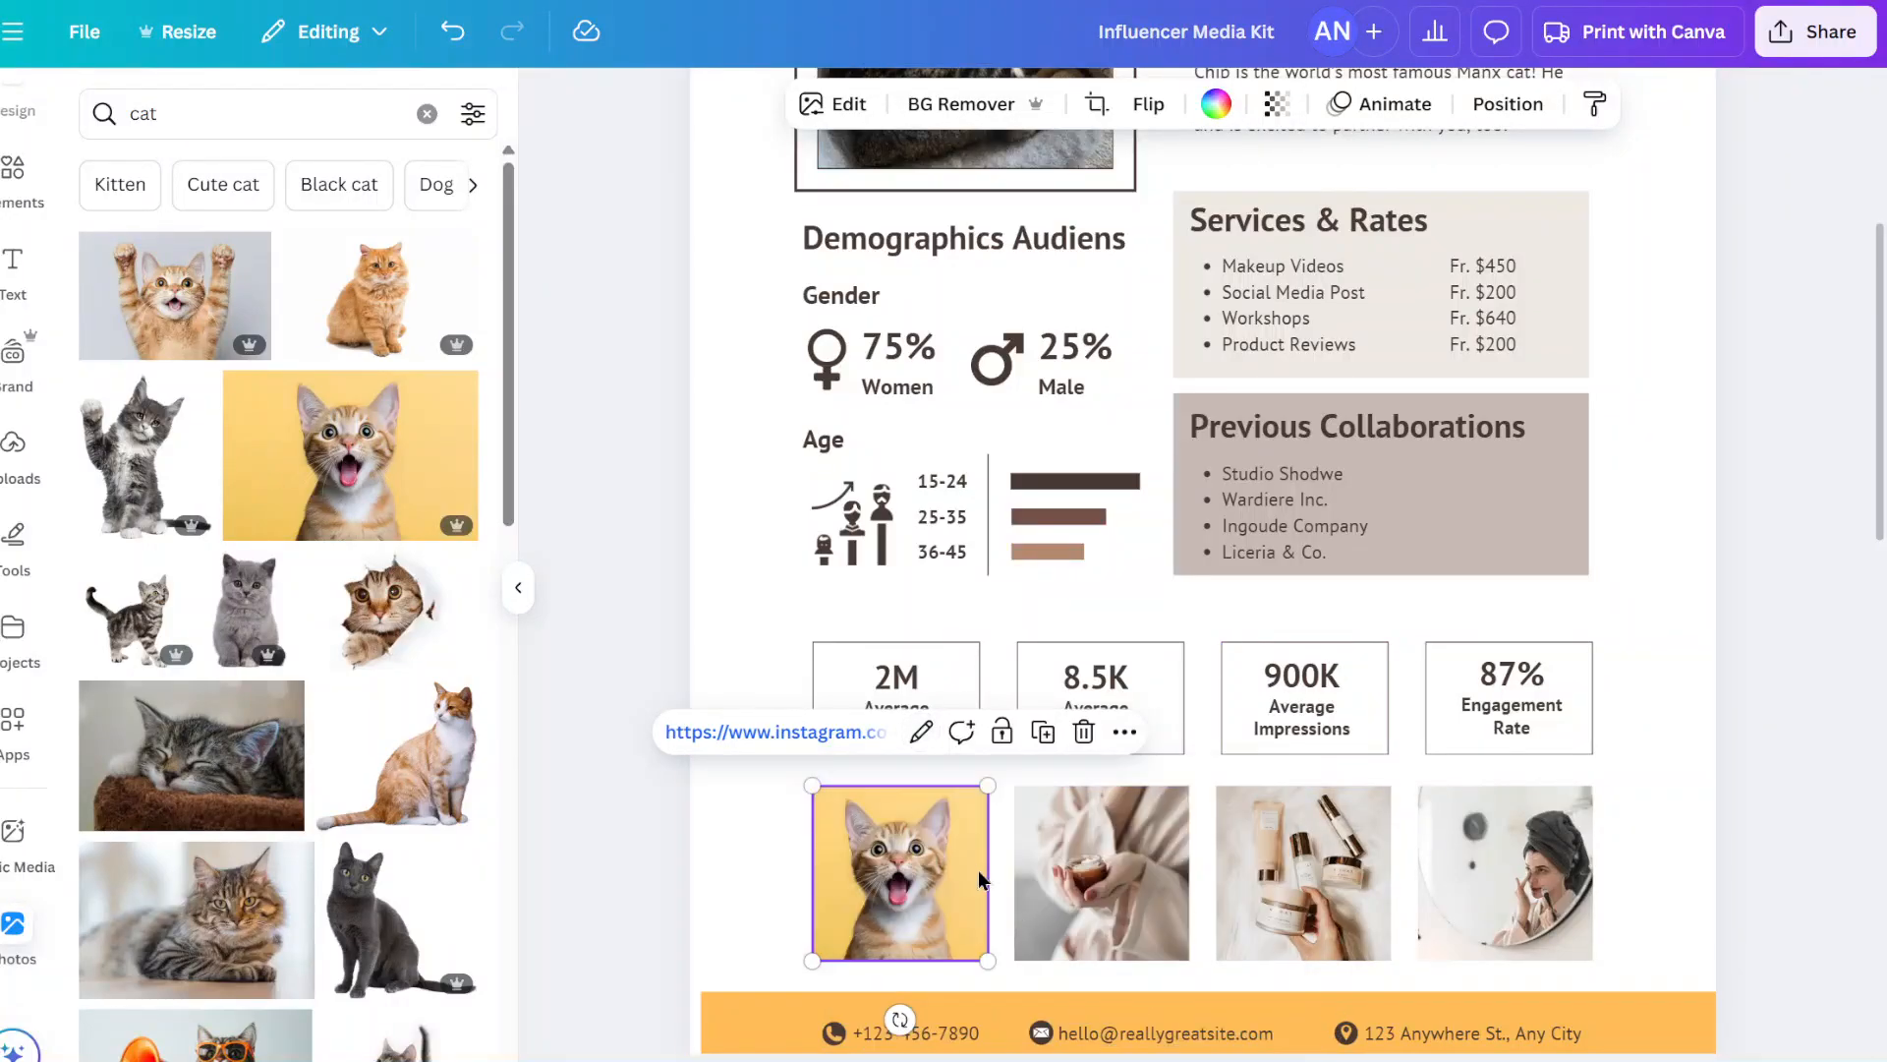
{"action": "key", "text": "Escape"}
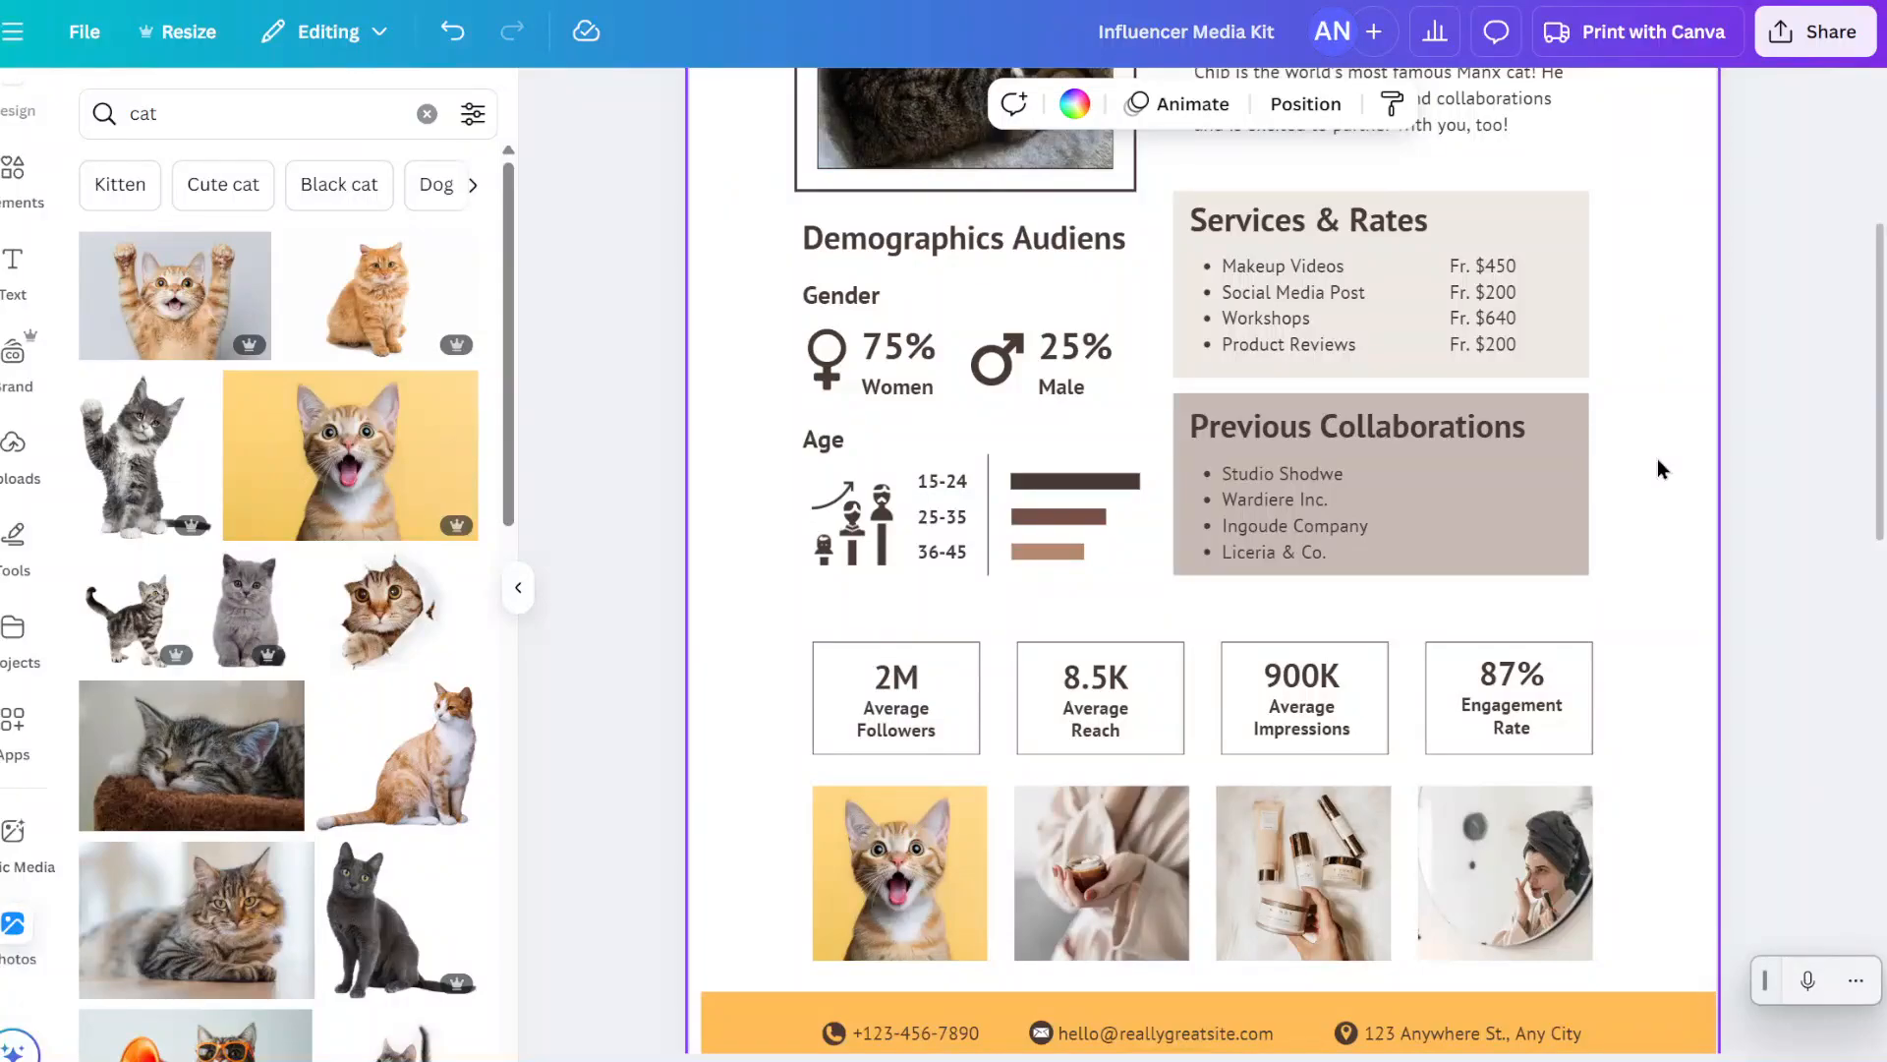
- Download only the current page, page 1, as a PDF Standard file
{"action": "left_click", "coordinate": [1816, 32]}
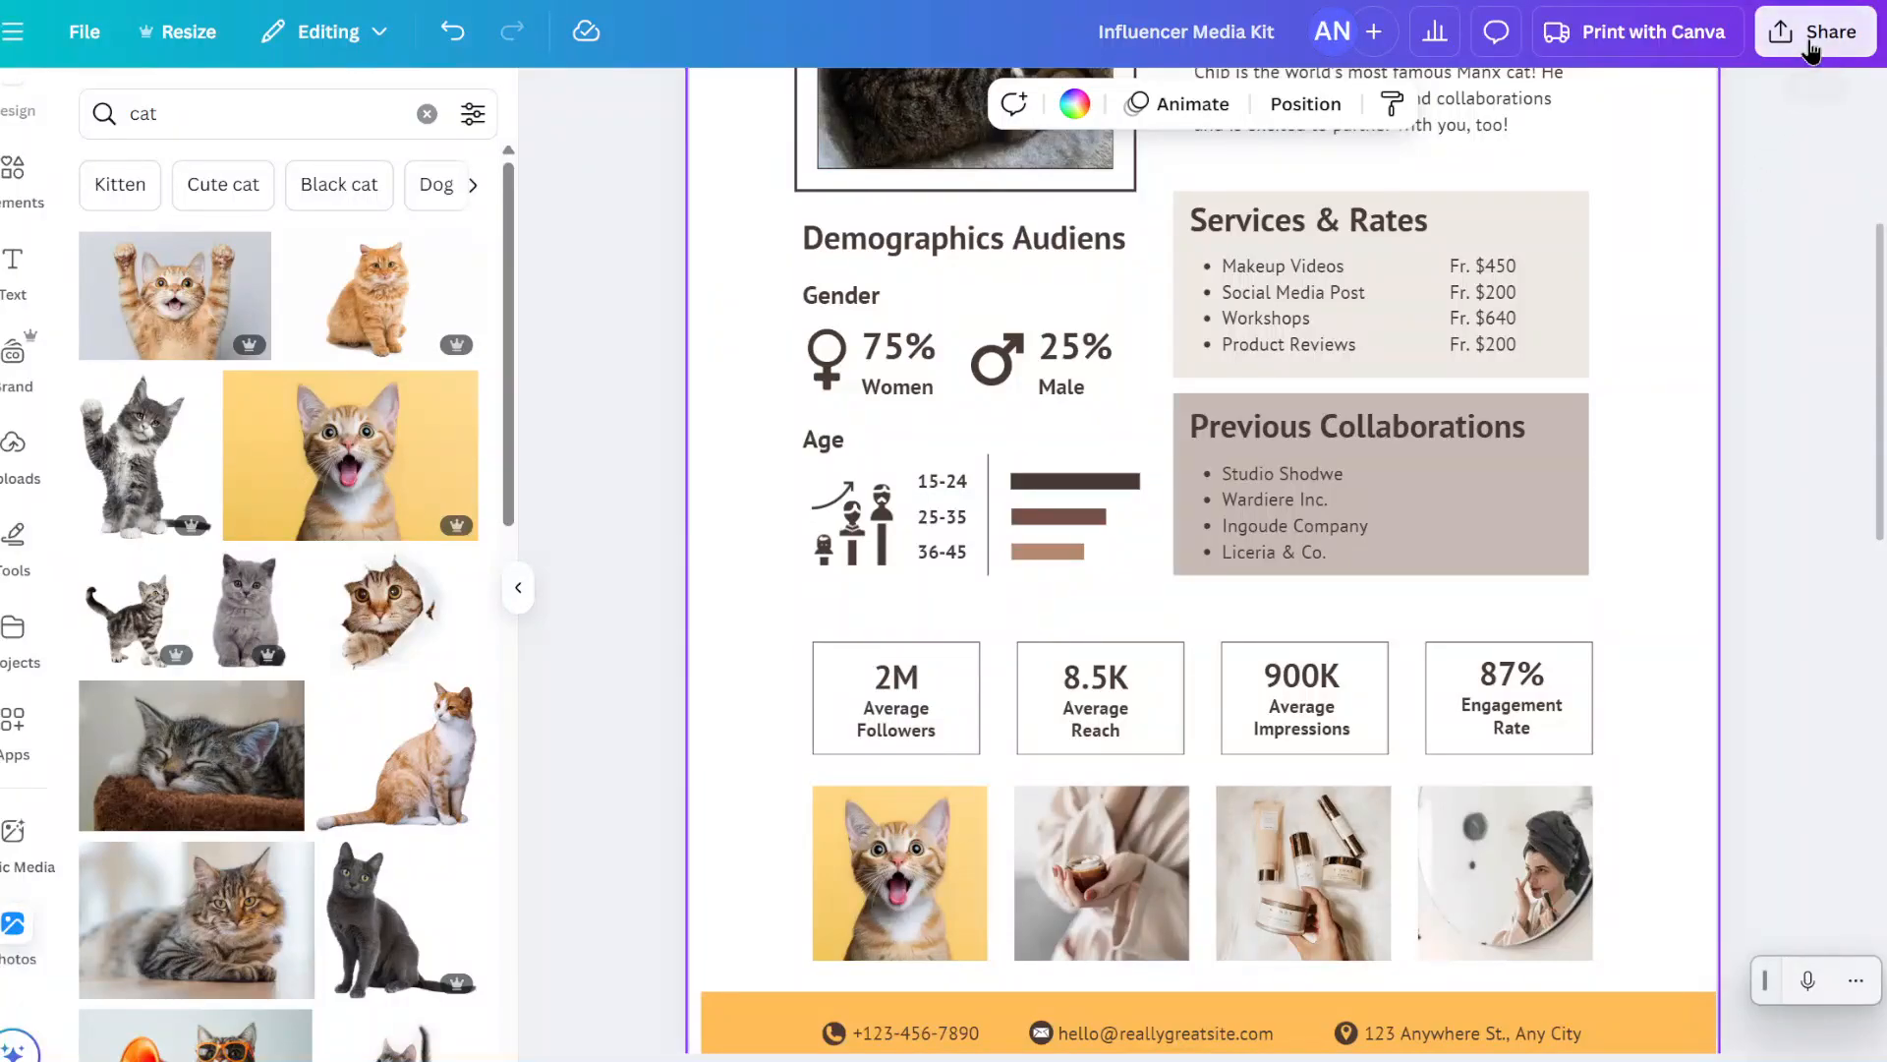
{"action": "left_click", "coordinate": [1421, 551]}
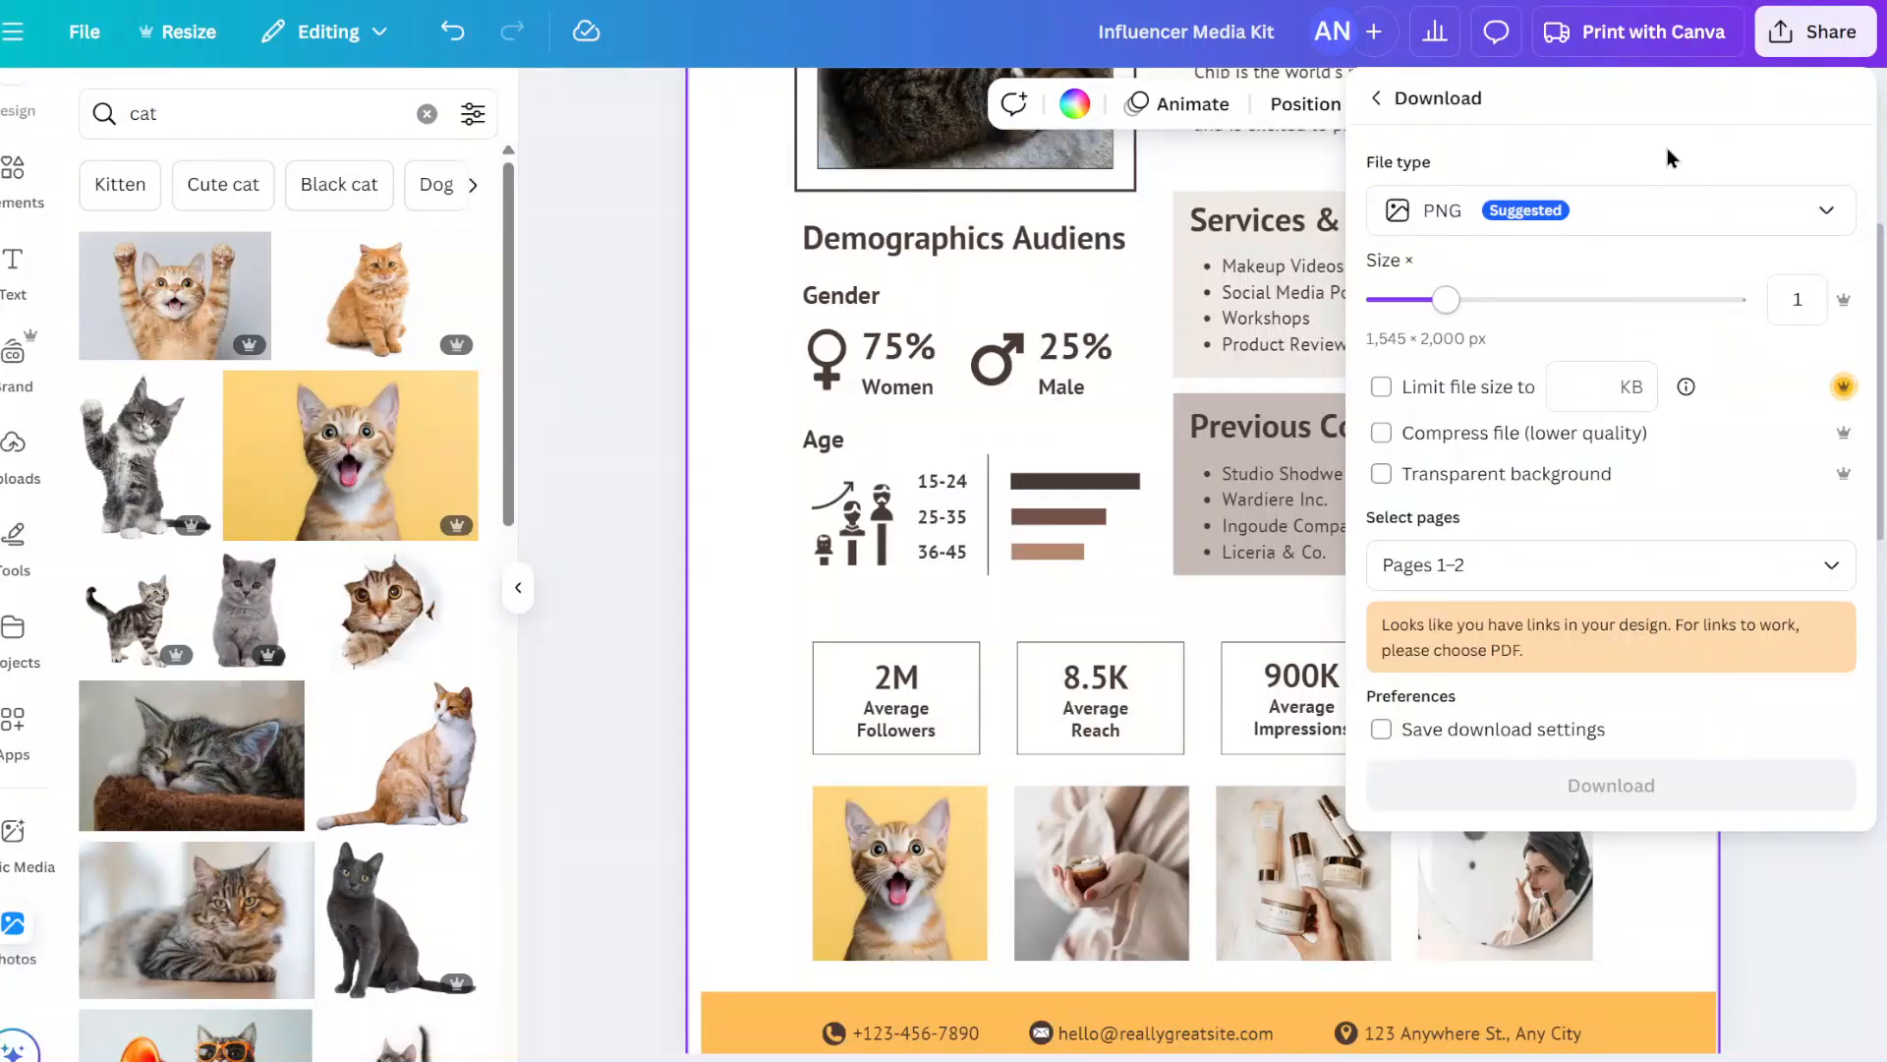
{"action": "left_click", "coordinate": [1640, 208]}
{"action": "left_click", "coordinate": [1540, 445]}
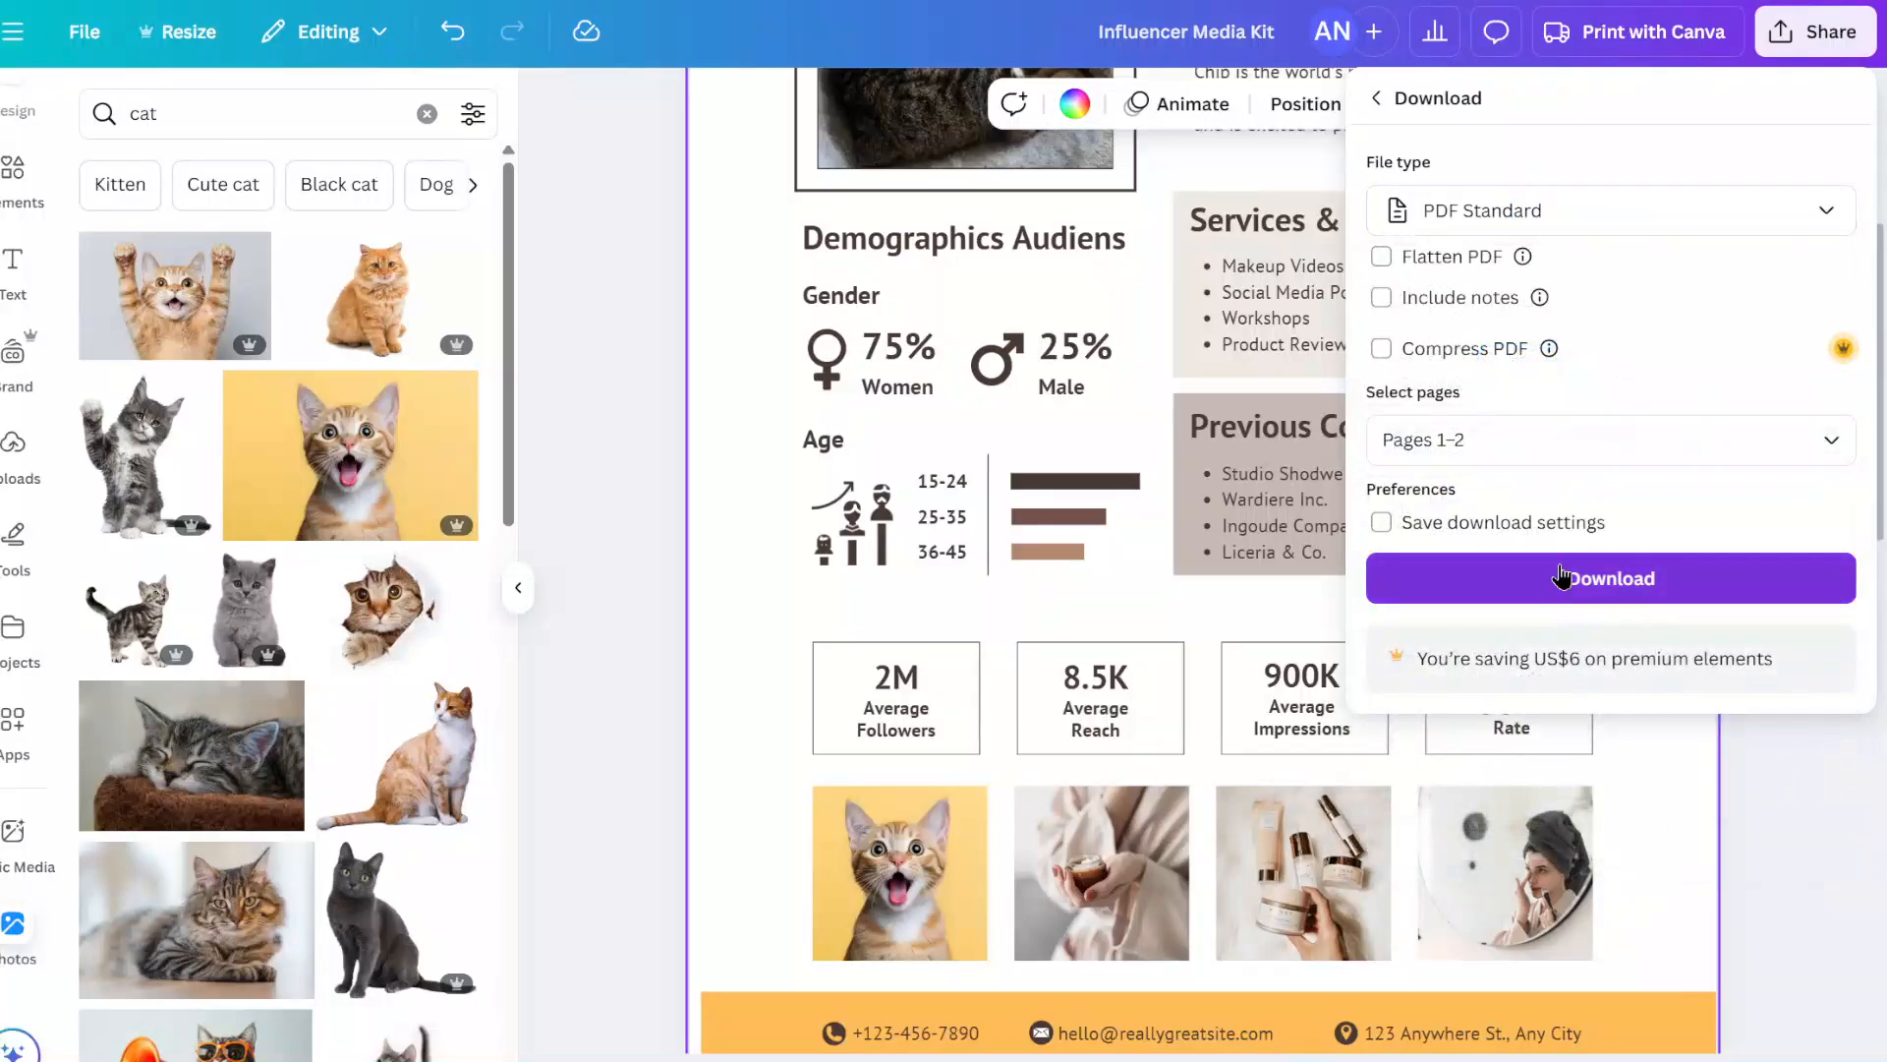
{"action": "left_click", "coordinate": [1587, 450]}
{"action": "left_click", "coordinate": [1539, 567]}
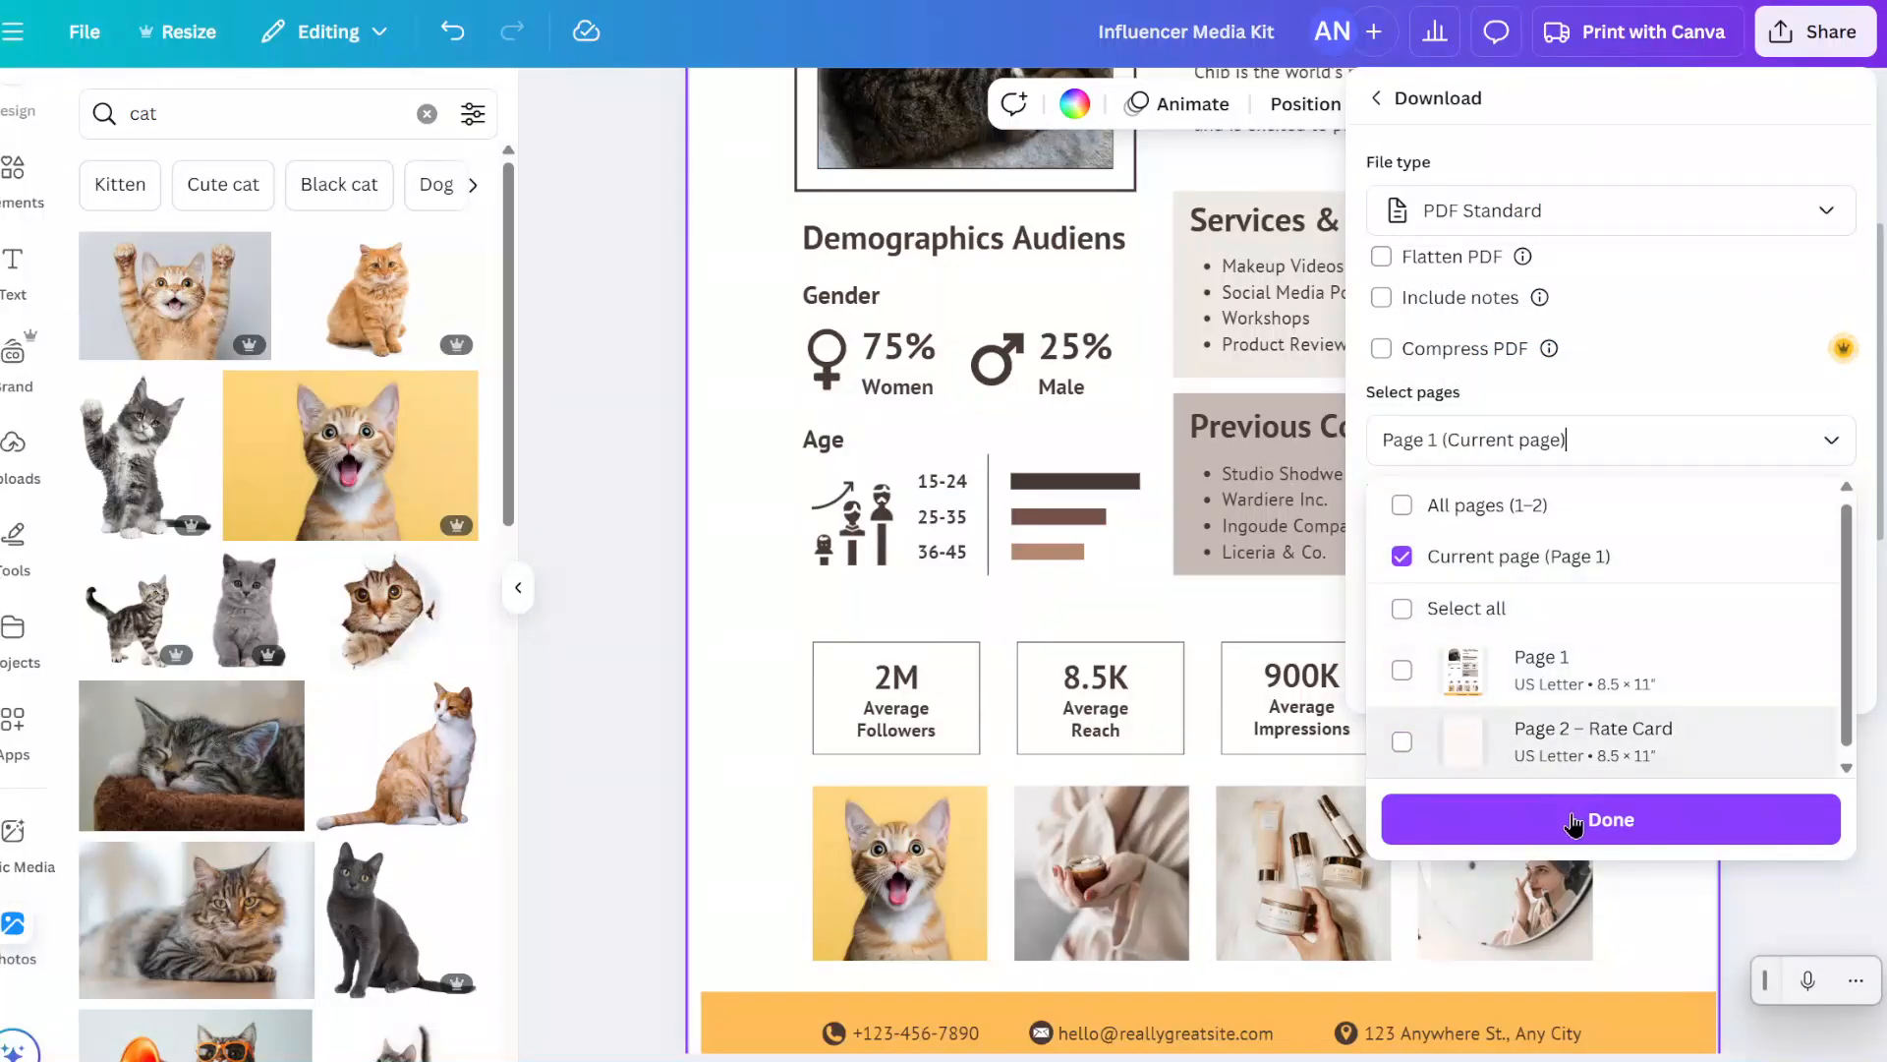
{"action": "left_click", "coordinate": [1475, 817]}
{"action": "left_click", "coordinate": [1722, 599]}
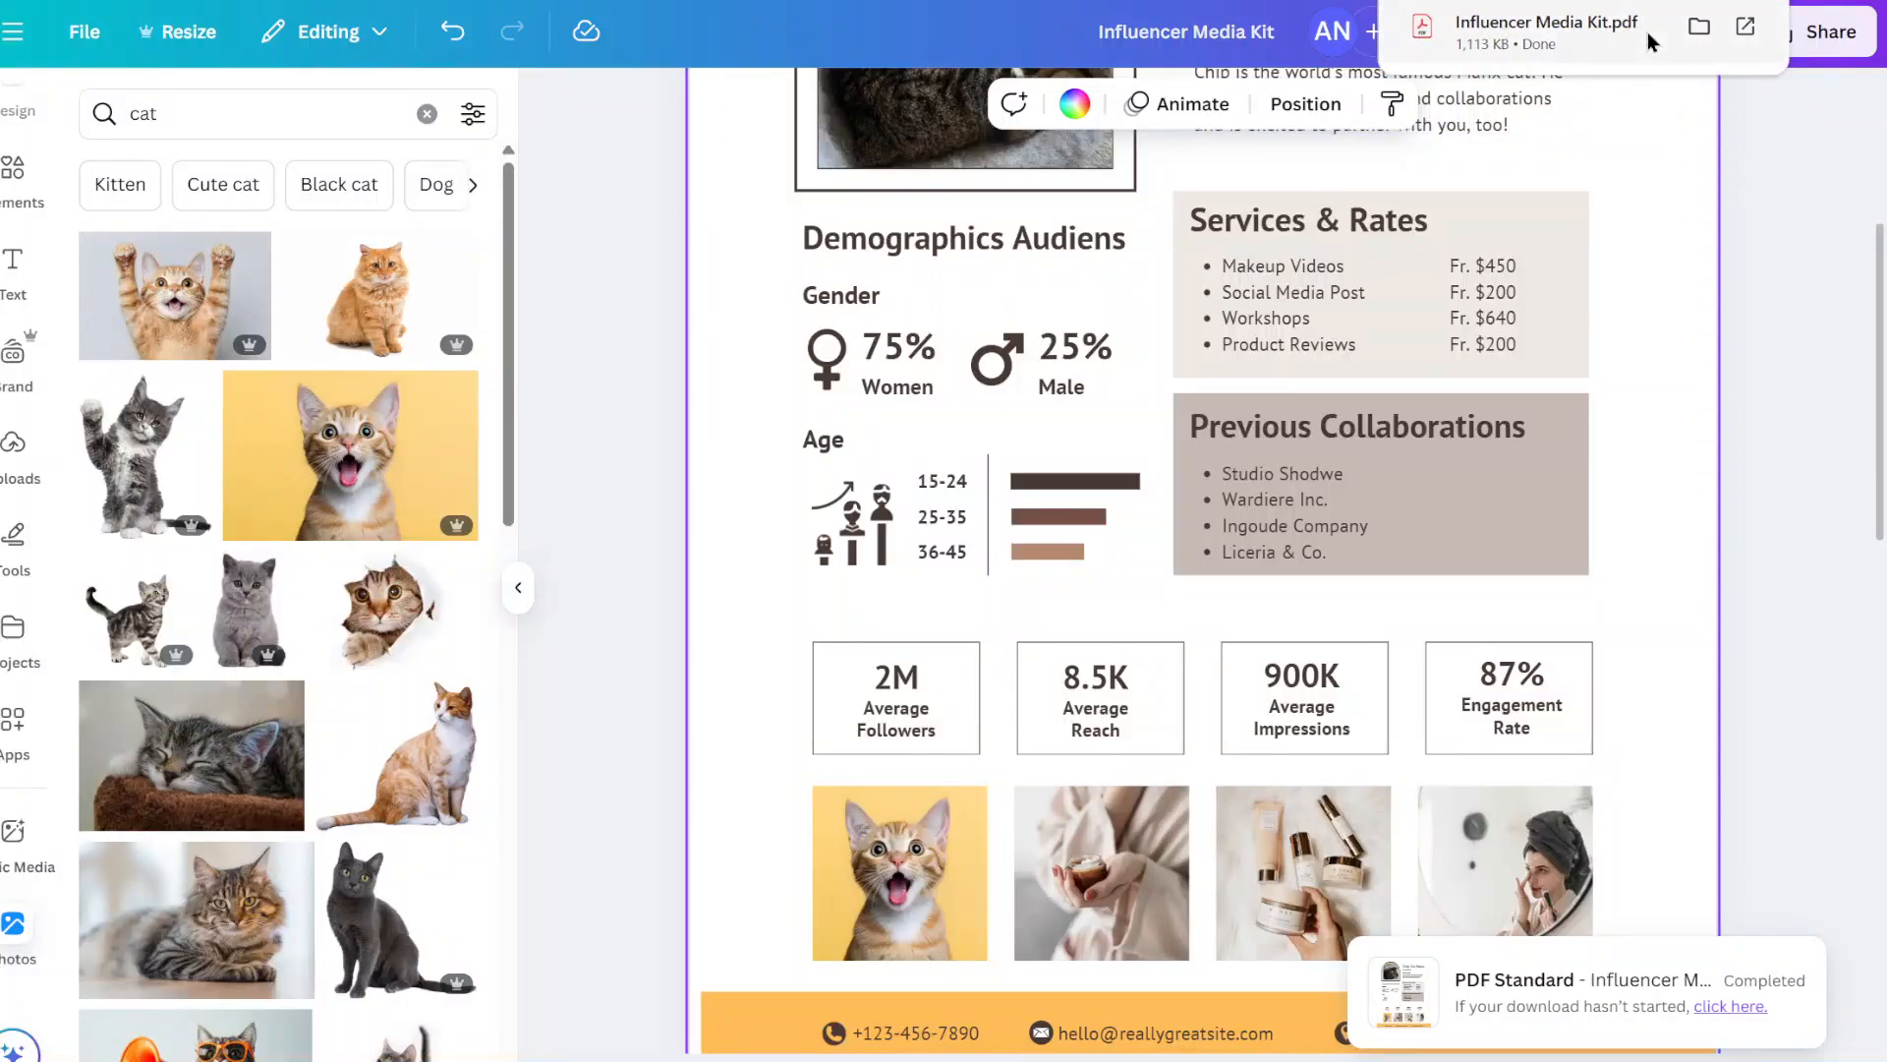
- Open the downloaded Influencer Media Kit.pdf, test the kitten photo's Instagram link, and return to the Canva design
{"action": "left_click", "coordinate": [1560, 31]}
{"action": "scroll", "coordinate": [858, 458], "scroll_direction": "down", "scroll_amount": 3}
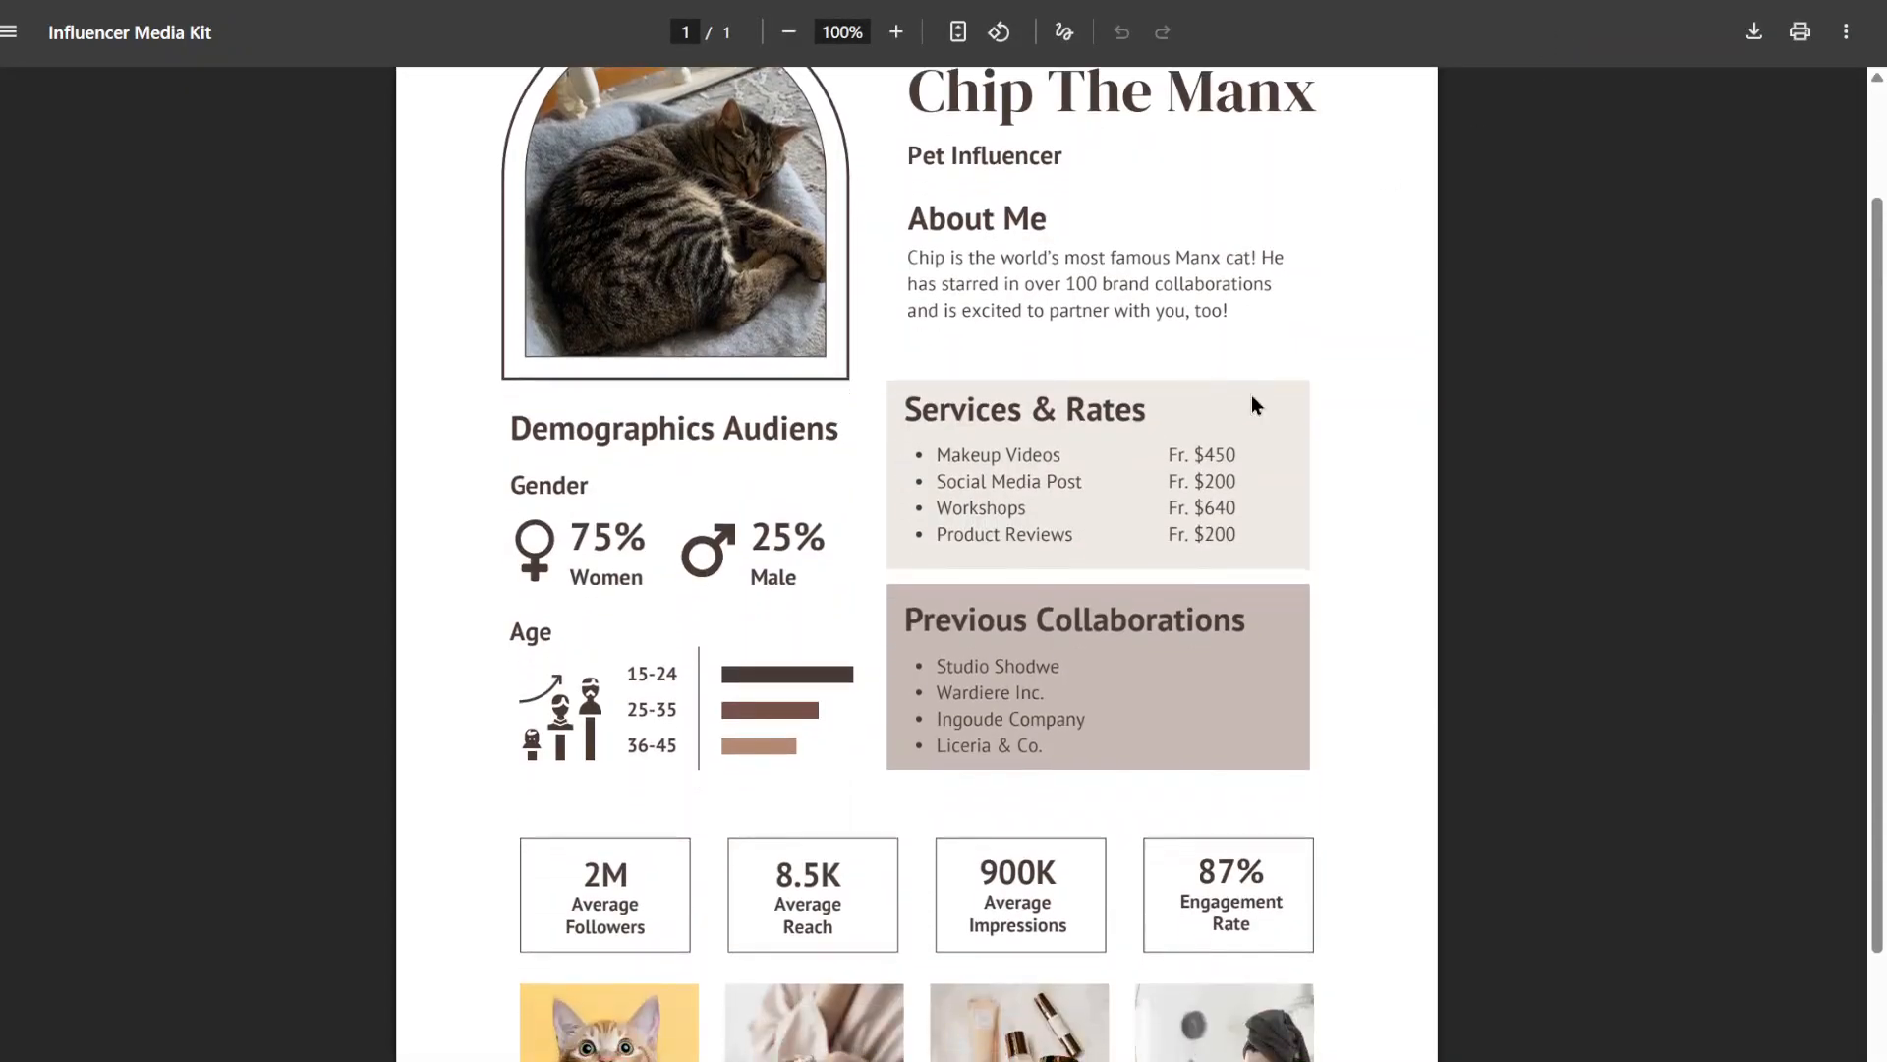
{"action": "scroll", "coordinate": [940, 898], "scroll_direction": "down", "scroll_amount": 3}
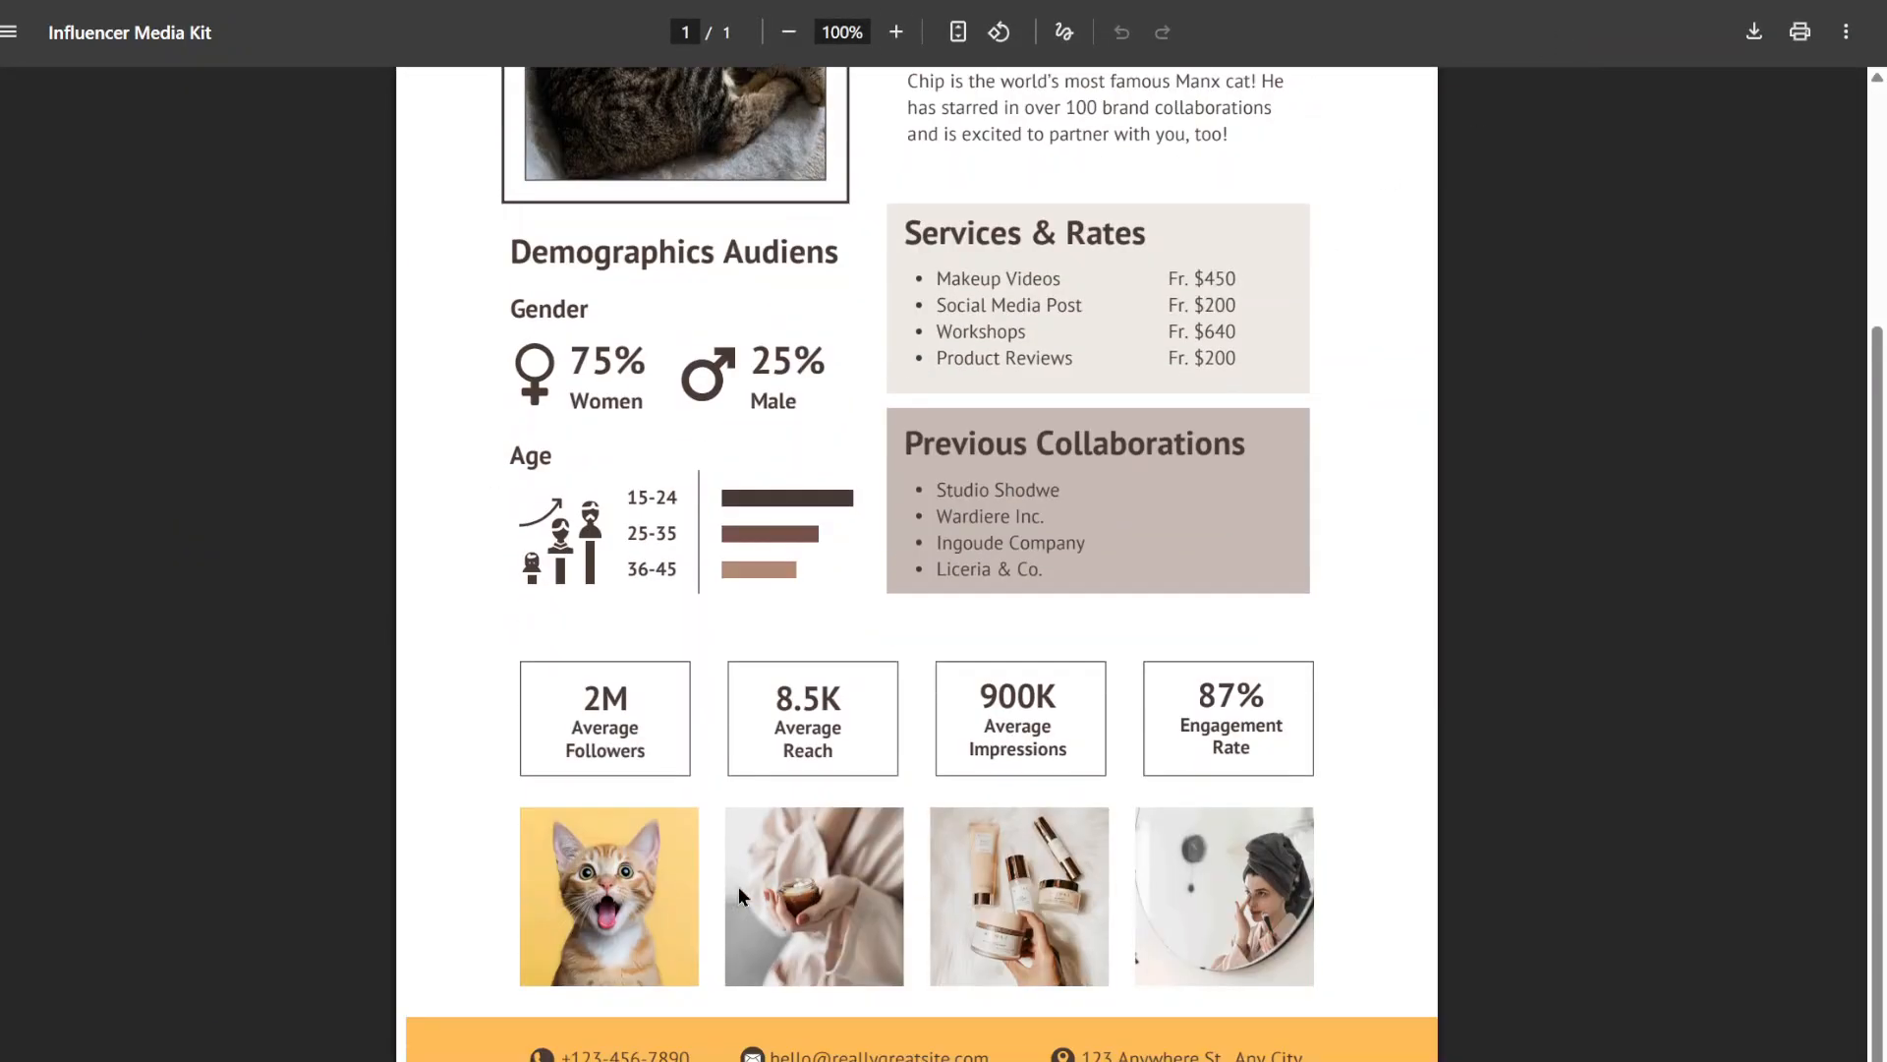
{"action": "left_click", "coordinate": [578, 895]}
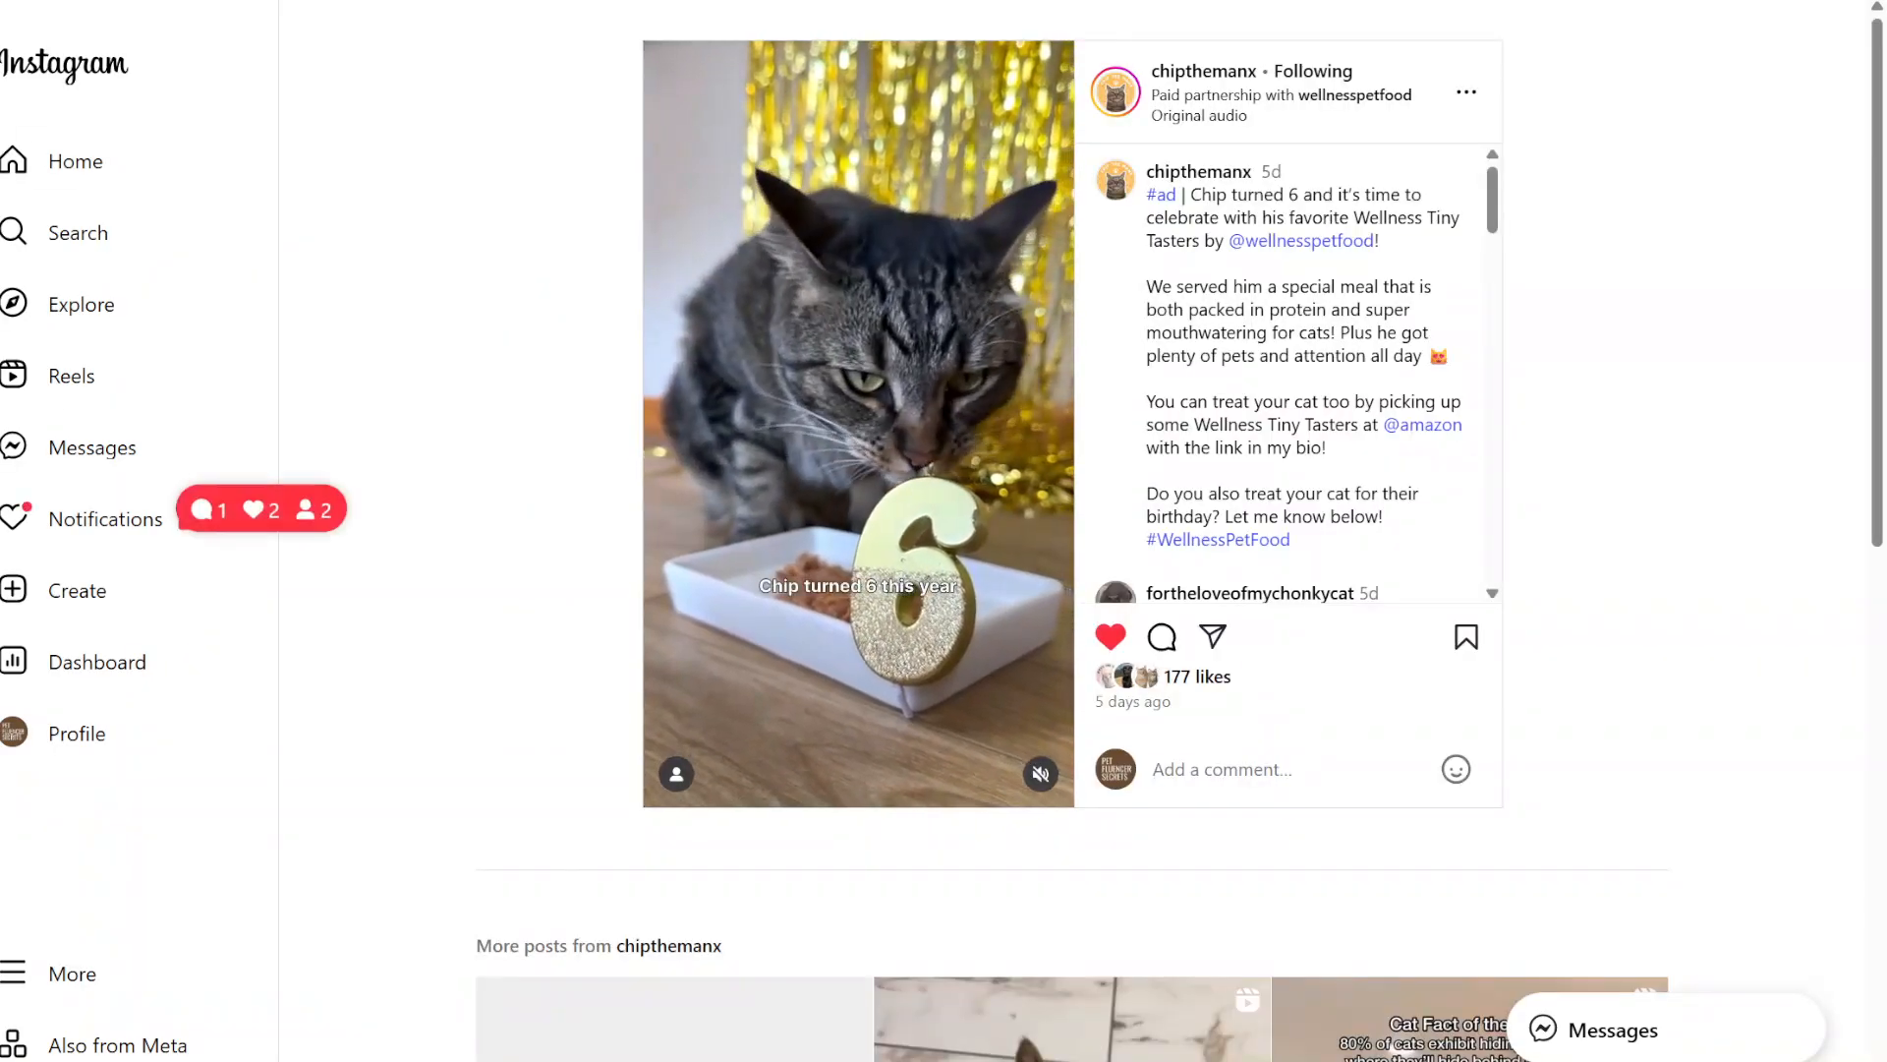
{"action": "key", "text": "alt+Left"}
{"action": "key", "text": "ctrl+w"}
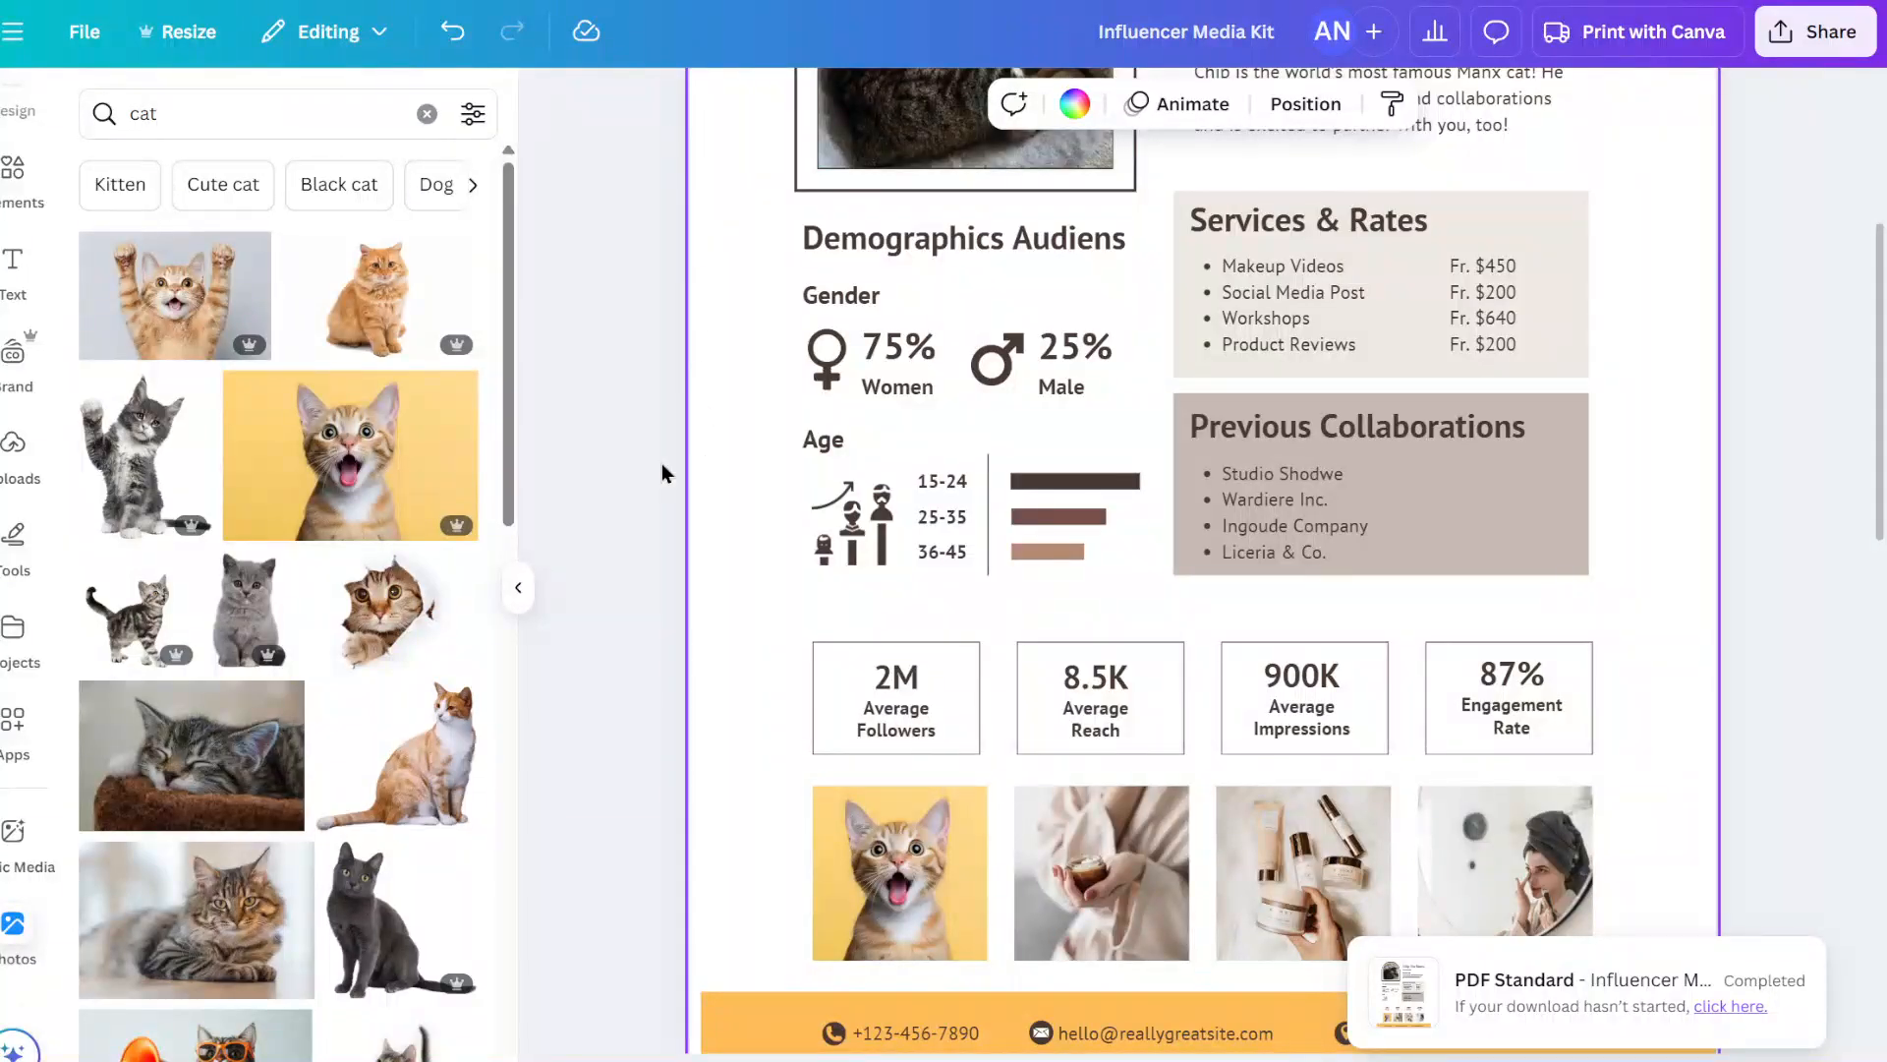
{"action": "left_click", "coordinate": [639, 477]}
{"action": "scroll", "coordinate": [613, 488], "scroll_direction": "up", "scroll_amount": 5}
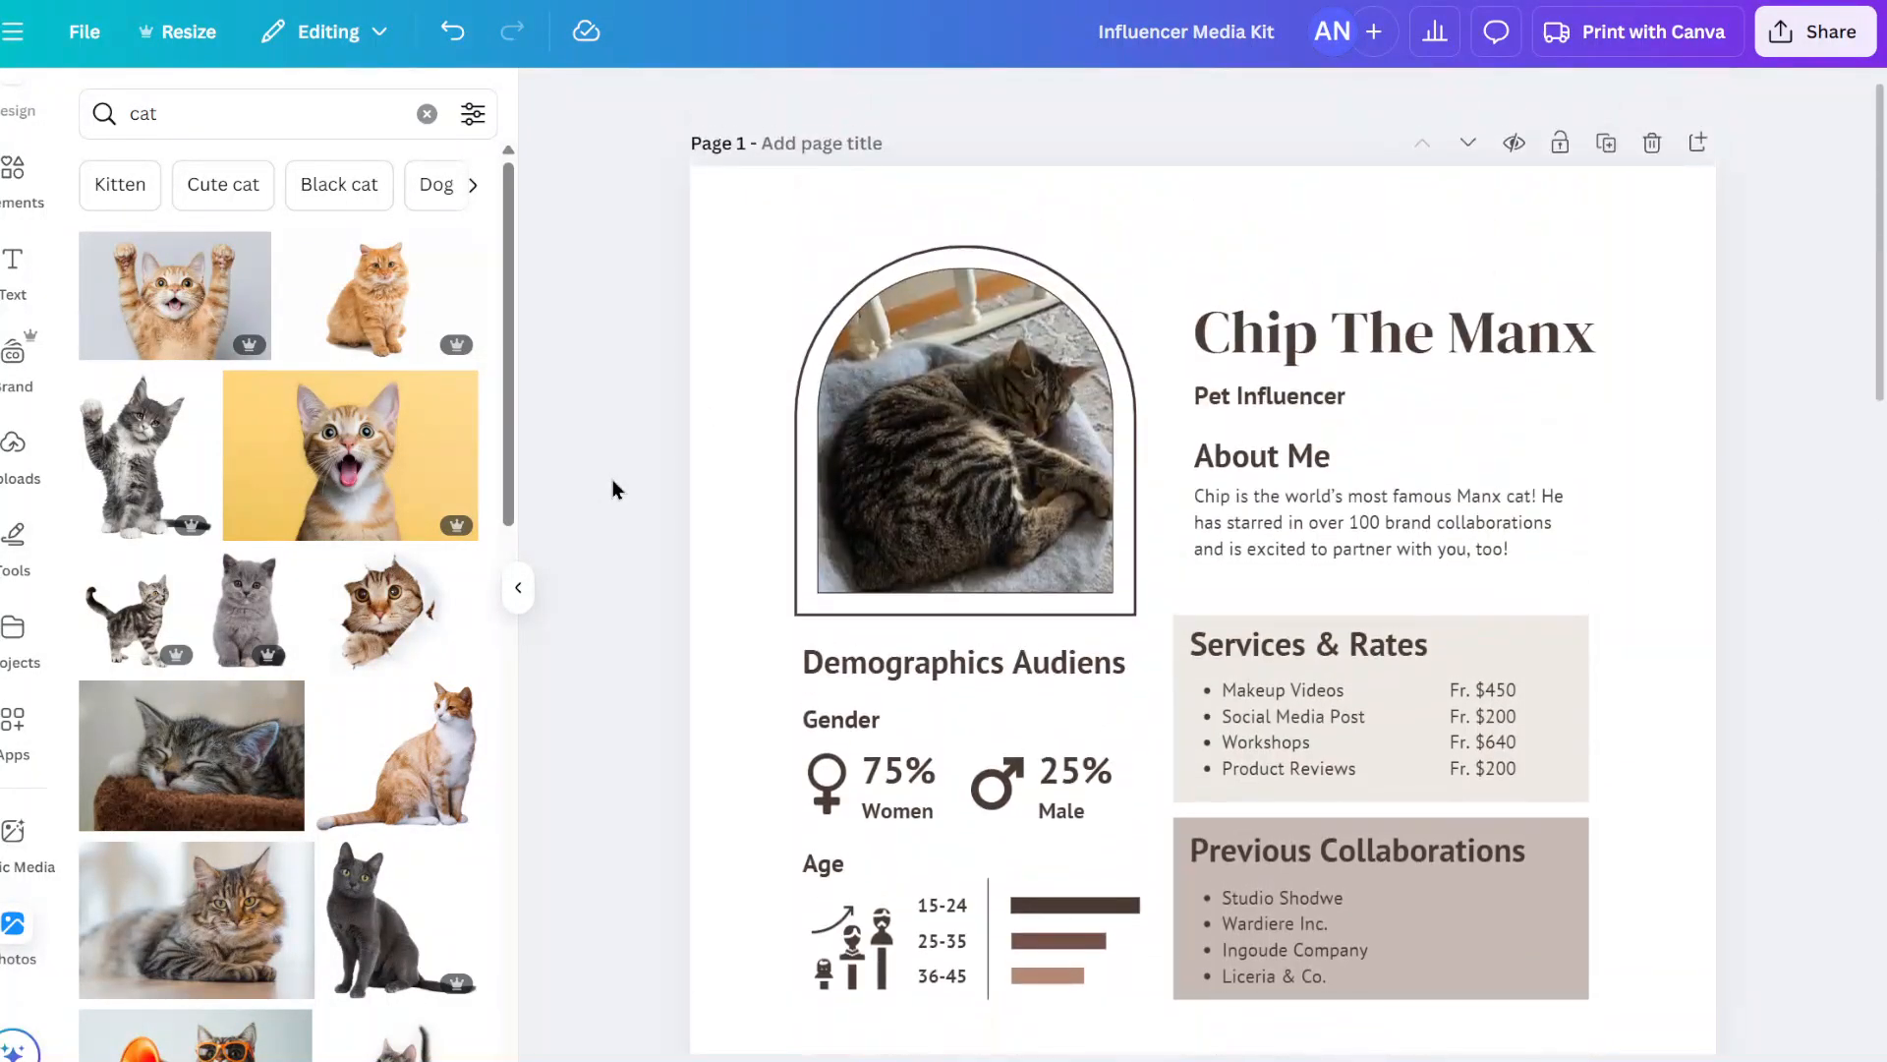
{"action": "key", "text": "ctrl+minus"}
{"action": "key", "text": "ctrl+minus"}
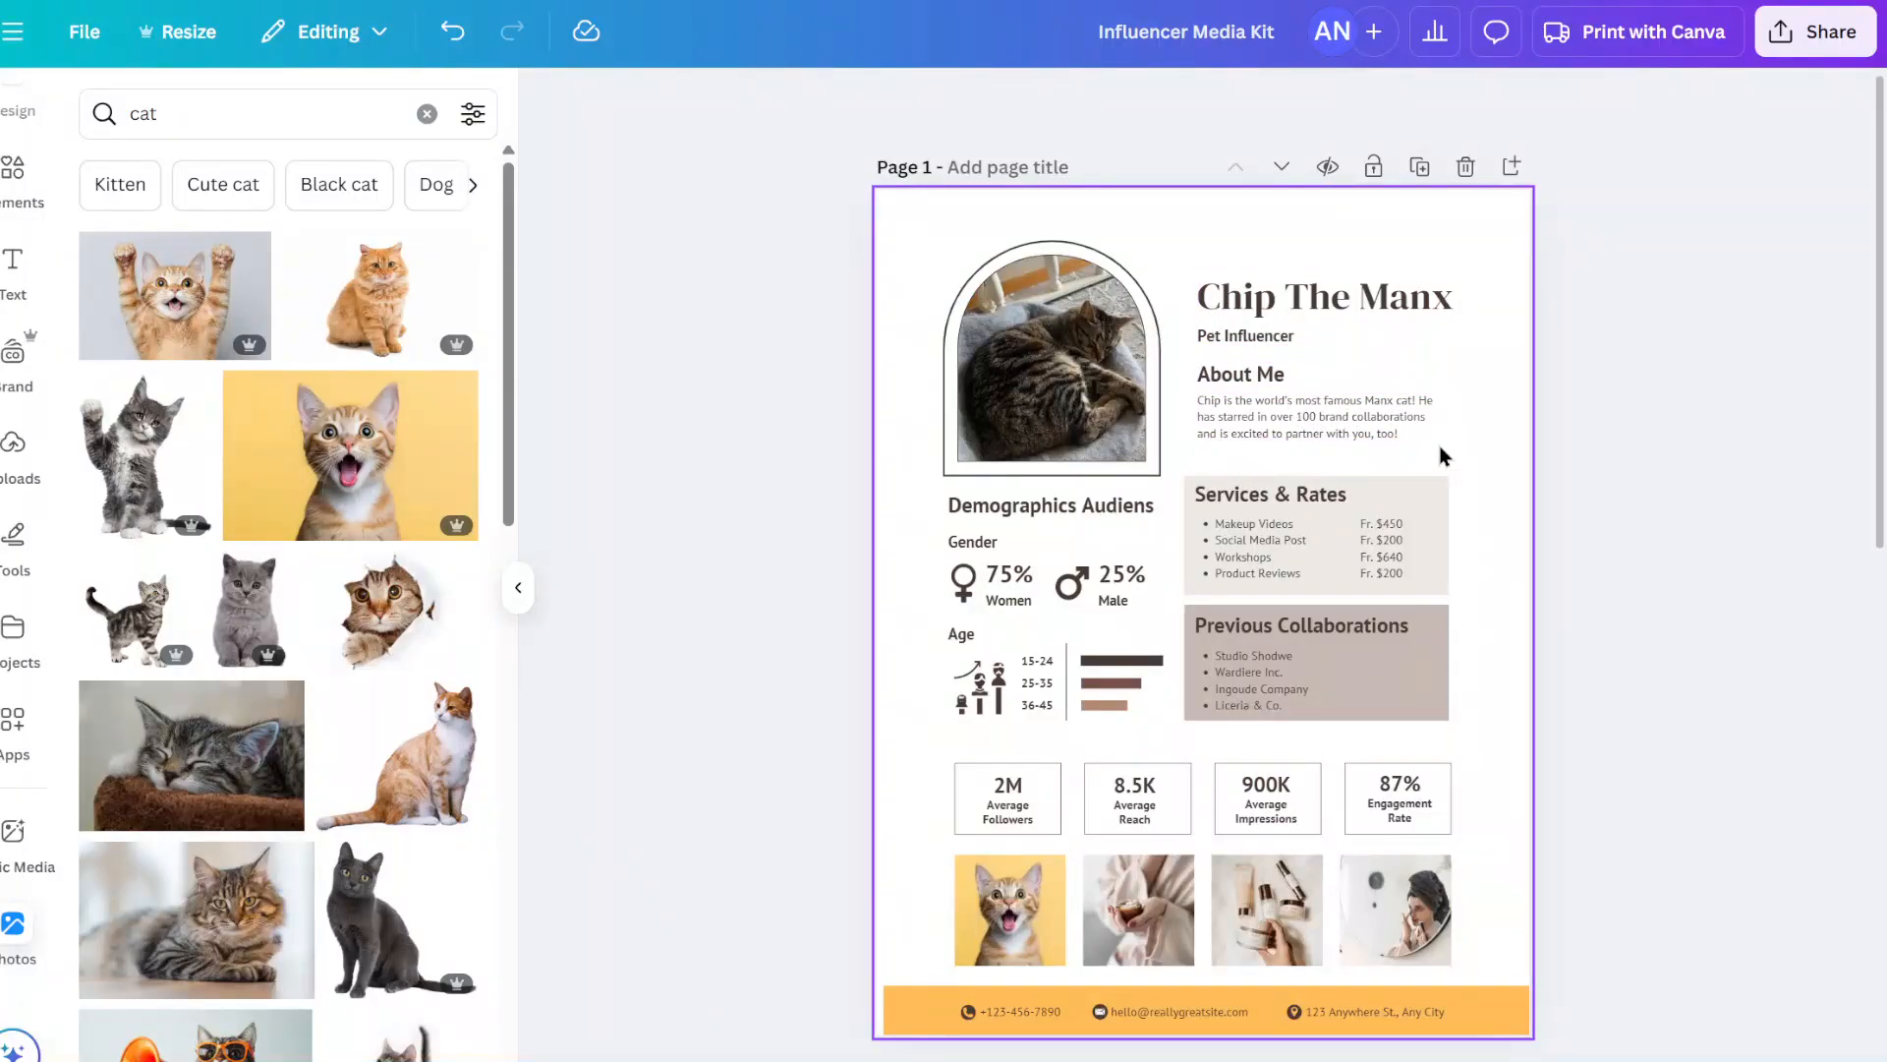
{"action": "scroll", "coordinate": [8, 246], "scroll_direction": "up", "scroll_amount": 1}
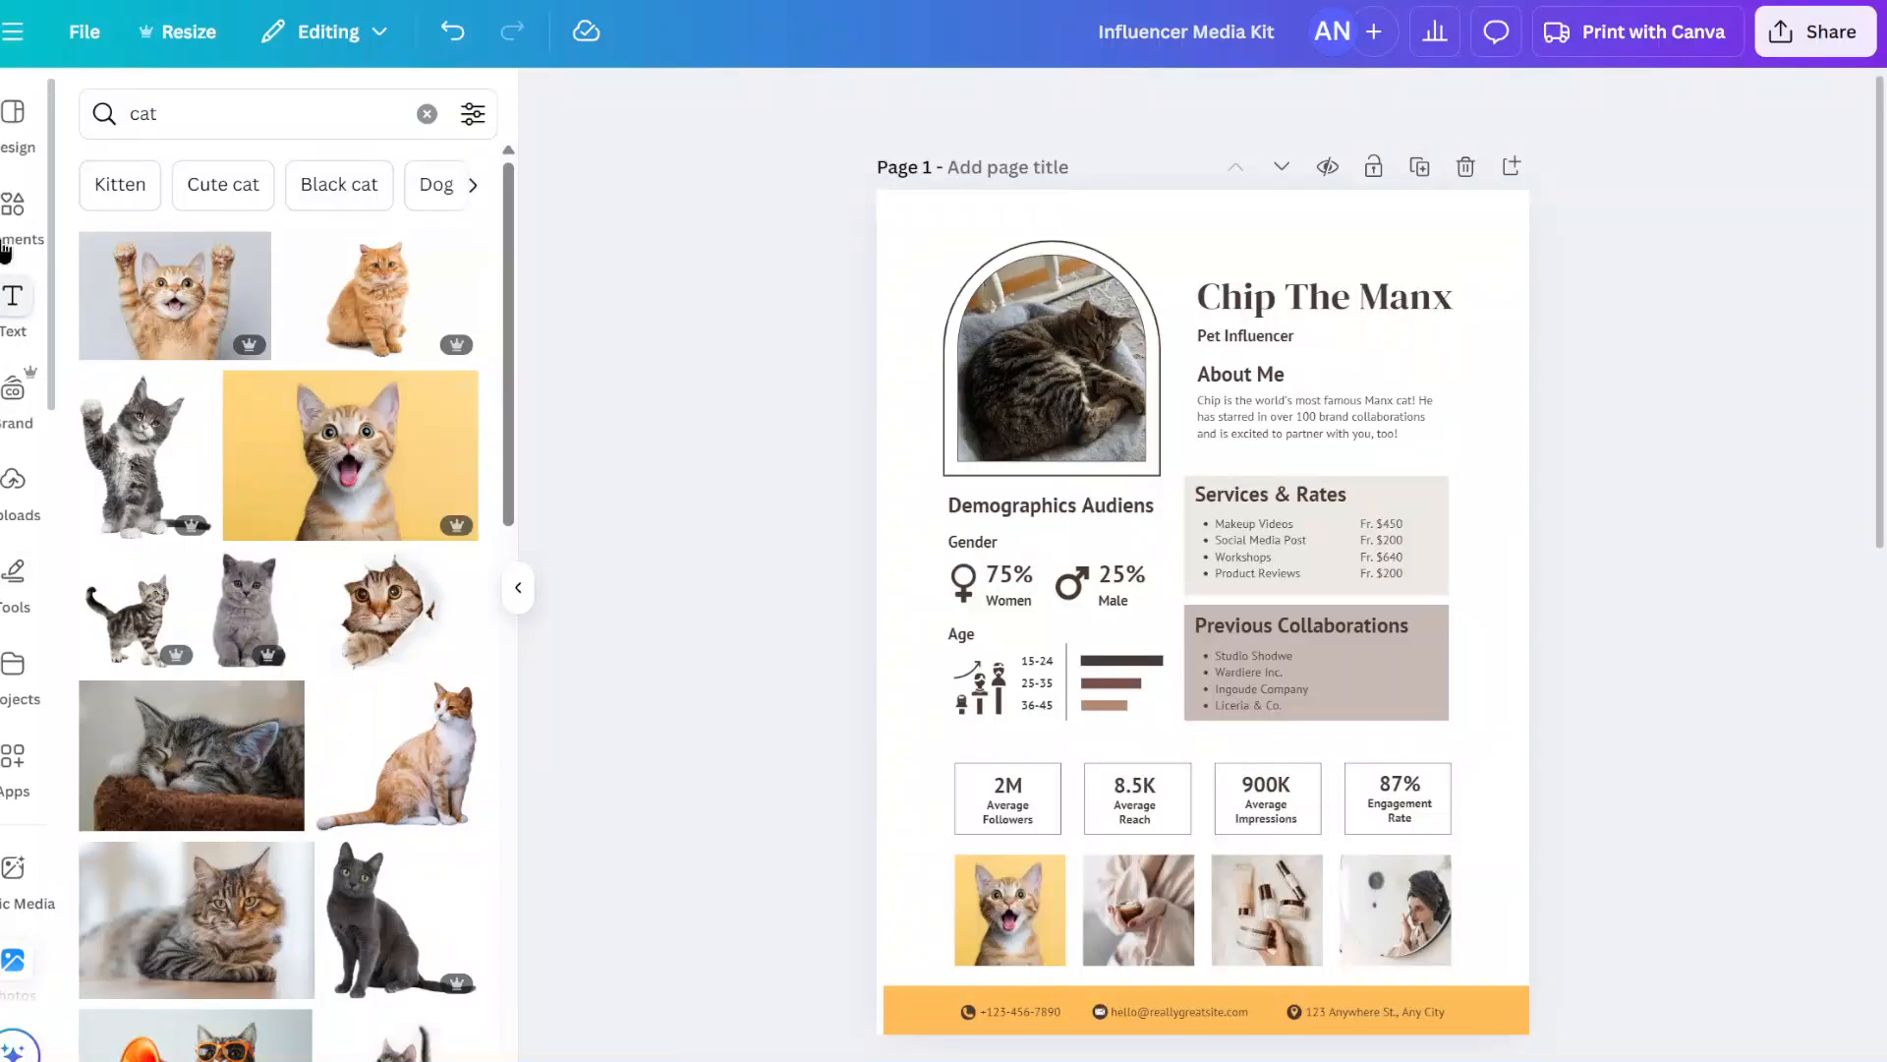
- Search the elements for "instagram logo" and add the round gradient Instagram logo to page 1
{"action": "left_click", "coordinate": [6, 248]}
{"action": "left_click", "coordinate": [232, 111]}
{"action": "type", "text": "insta"}
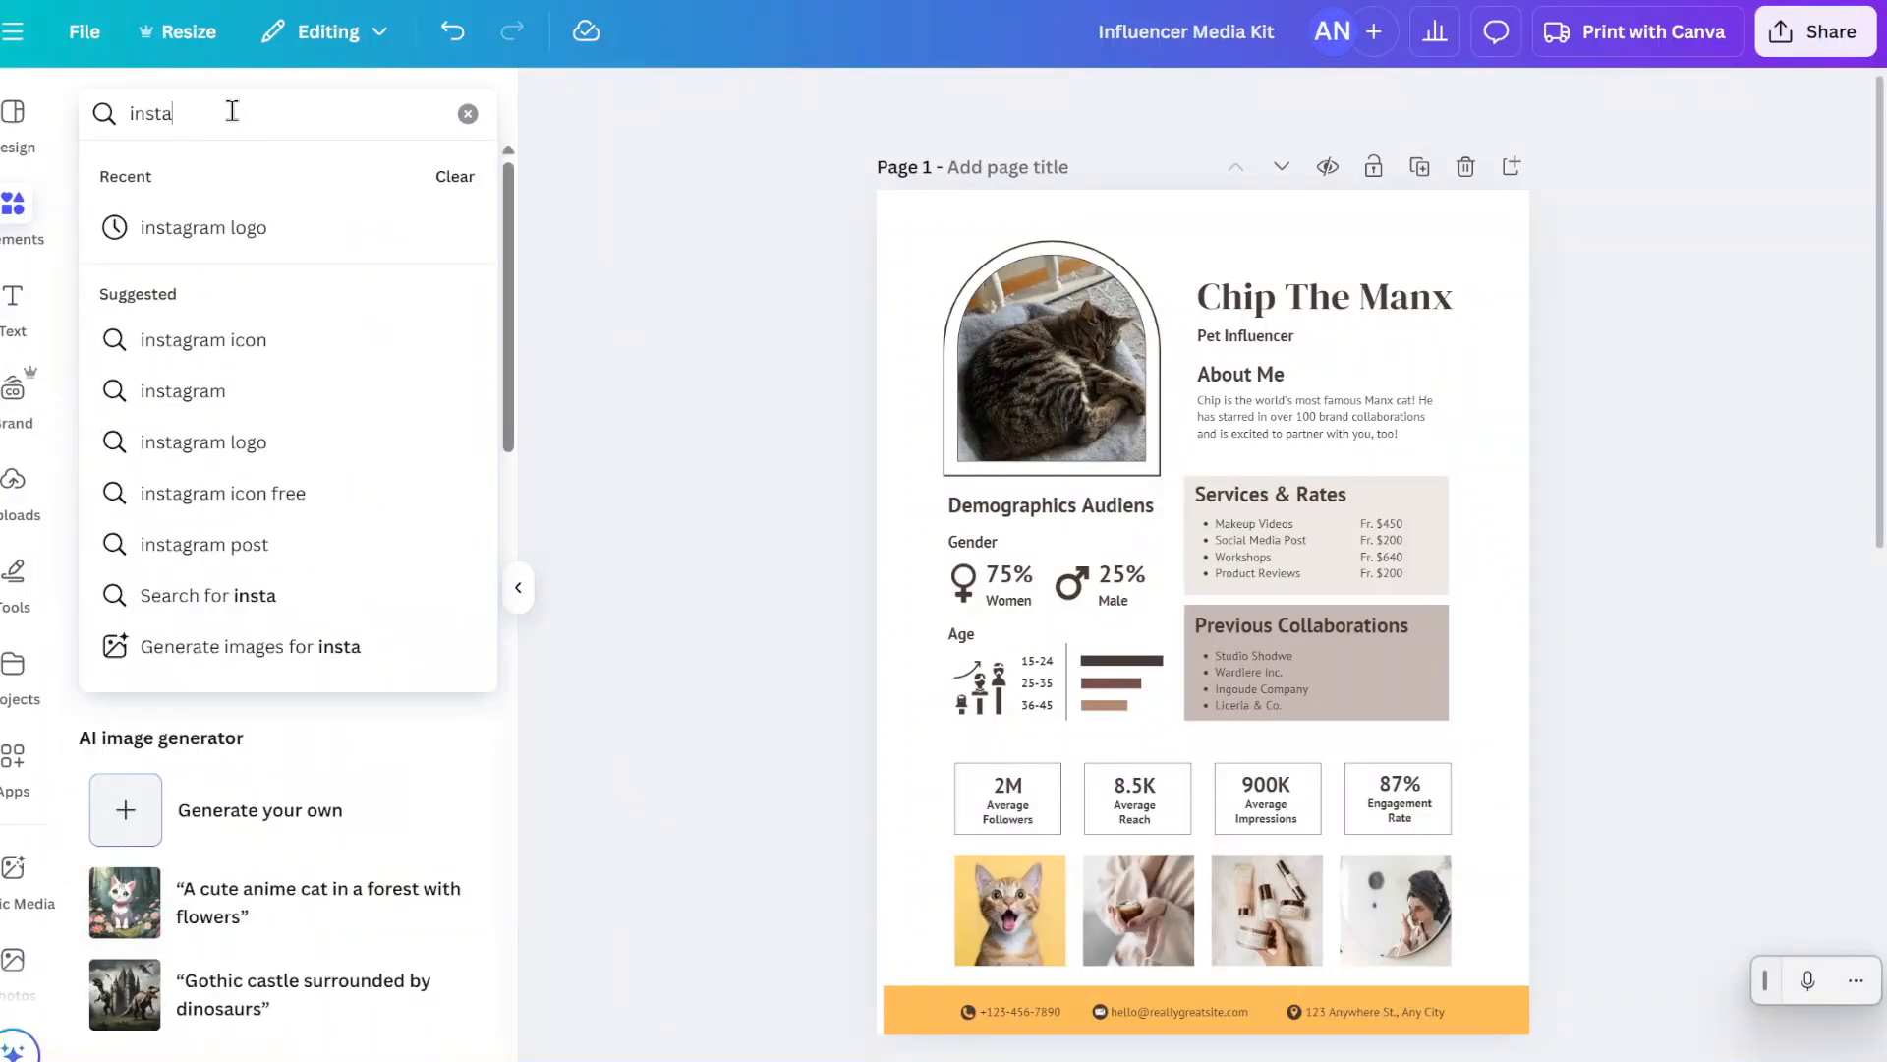
{"action": "type", "text": "gram logo"}
{"action": "key", "text": "Return"}
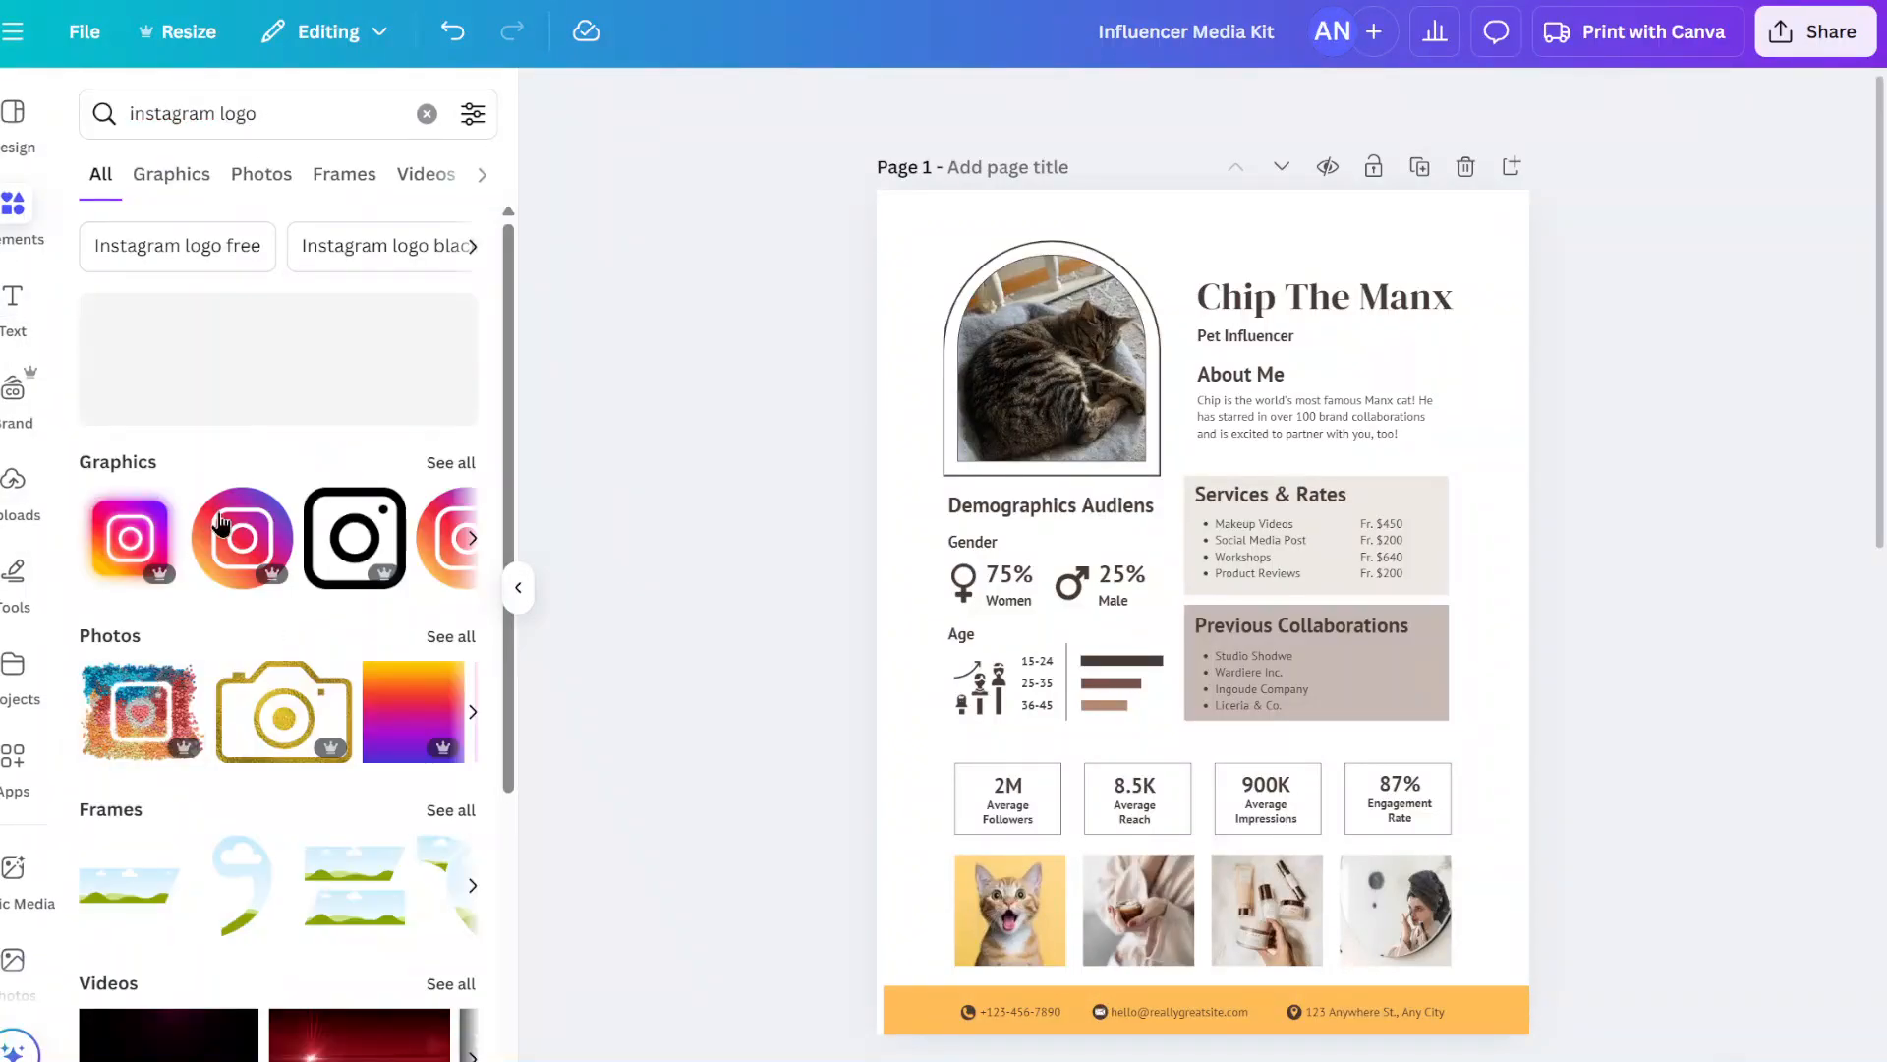
{"action": "left_click", "coordinate": [221, 526]}
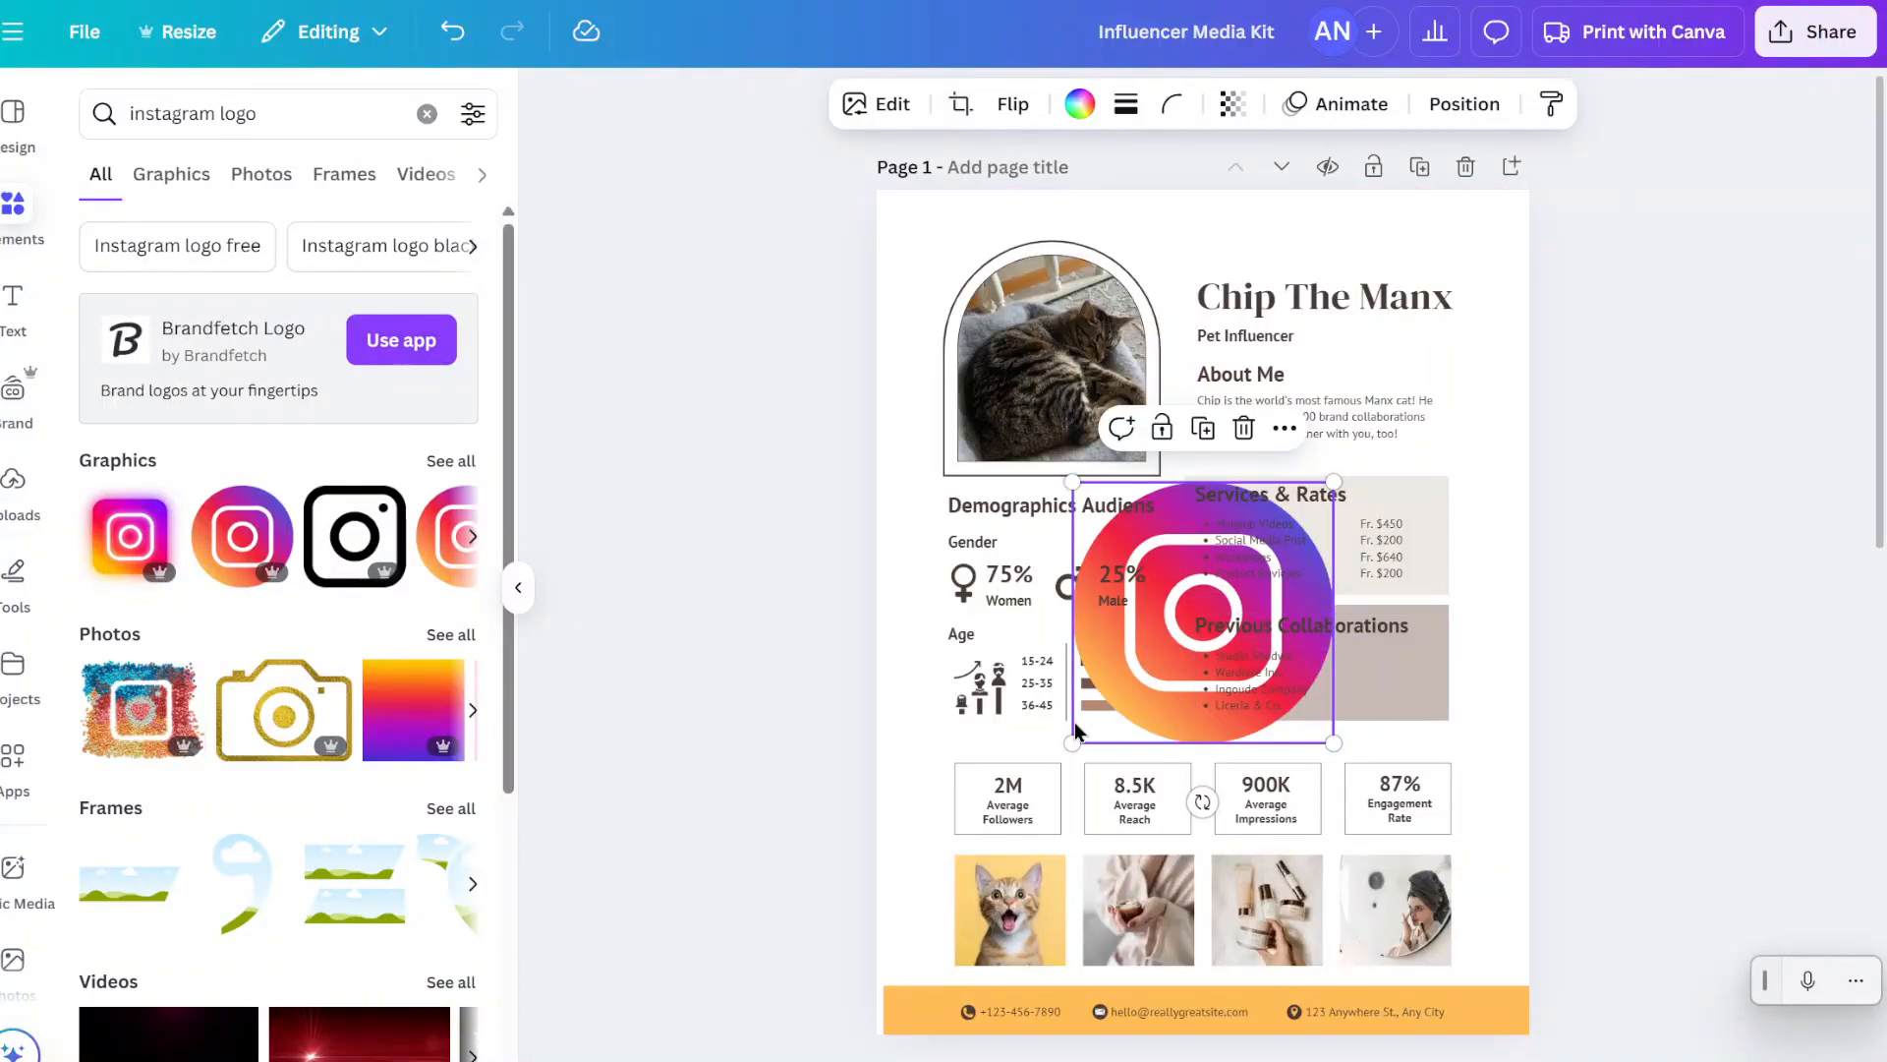
- Shrink the Instagram logo to a small icon under the About Me text, with the Services & Rates and Previous Collaborations boxes shifted slightly down
{"action": "left_click_drag", "start_coordinate": [1072, 743], "coordinate": [1250, 553]}
{"action": "left_click_drag", "start_coordinate": [1525, 737], "coordinate": [1305, 557]}
{"action": "left_click", "coordinate": [1237, 491]}
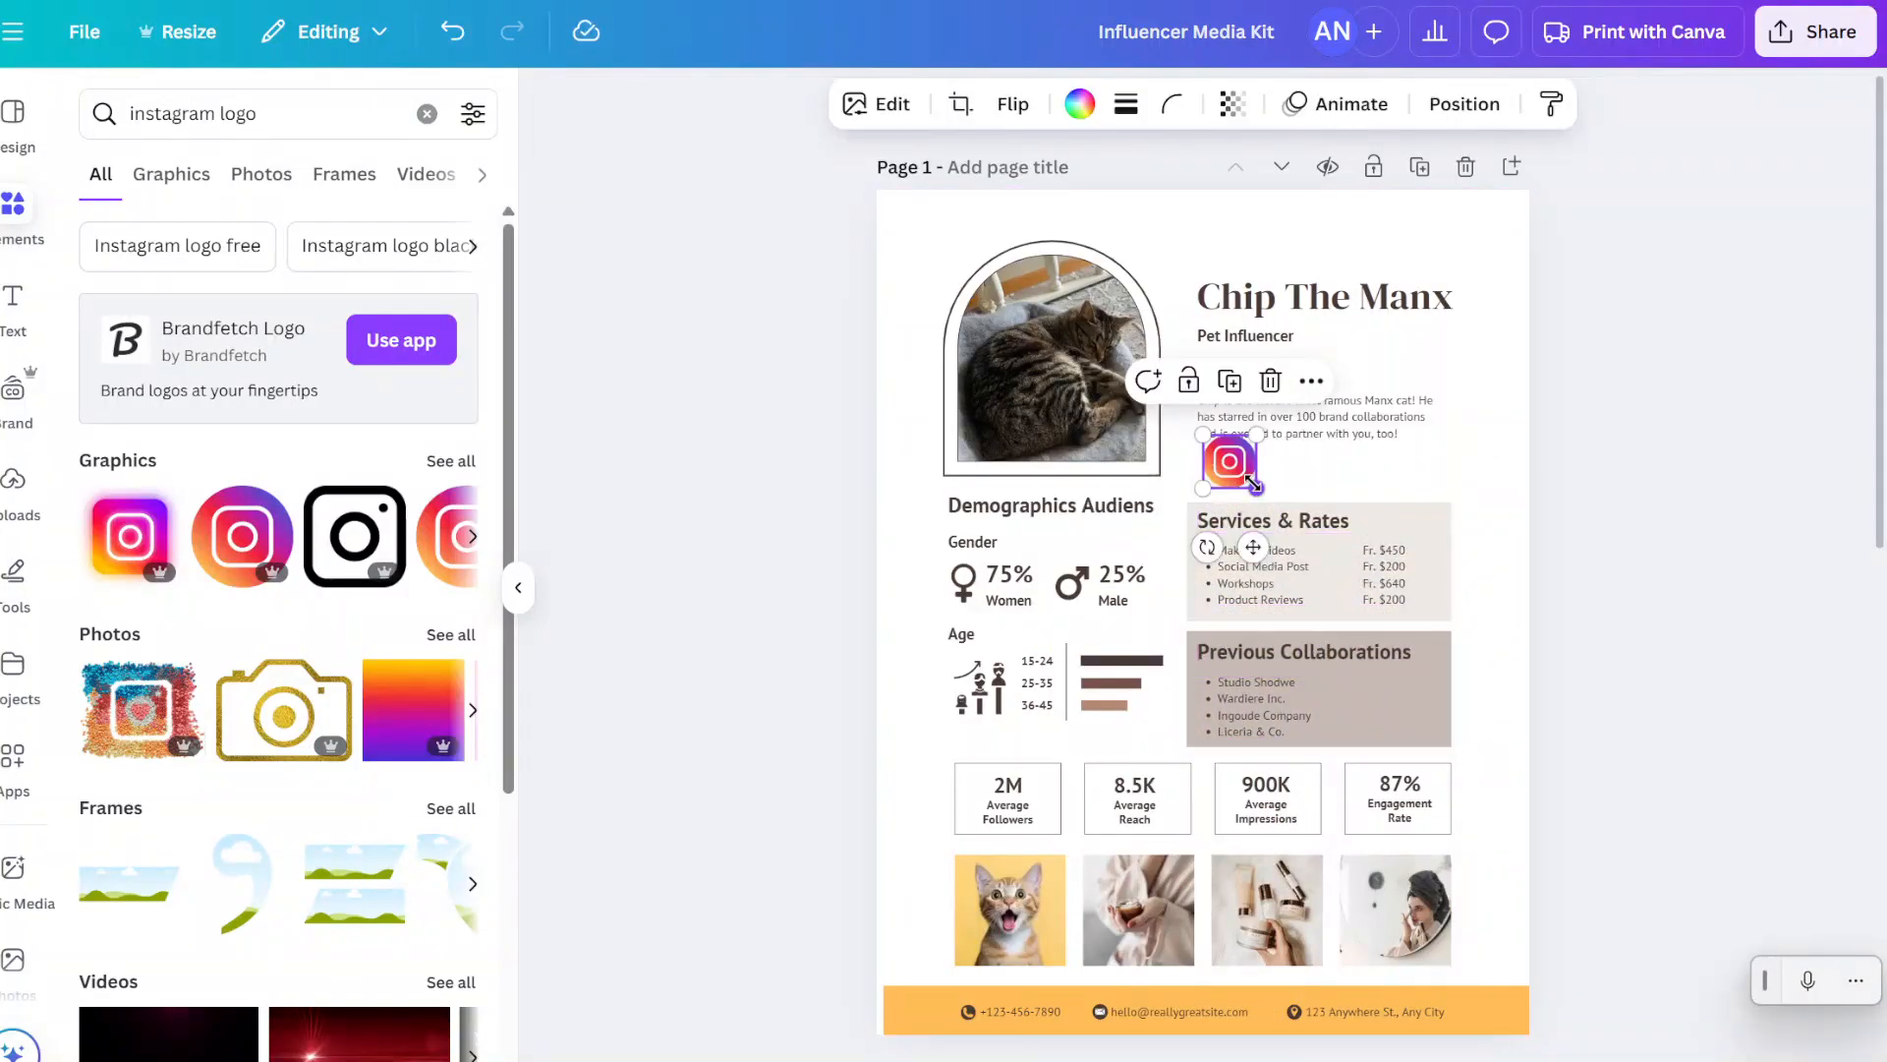
{"action": "left_click_drag", "start_coordinate": [1255, 483], "coordinate": [1243, 544]}
{"action": "left_click", "coordinate": [1415, 486]}
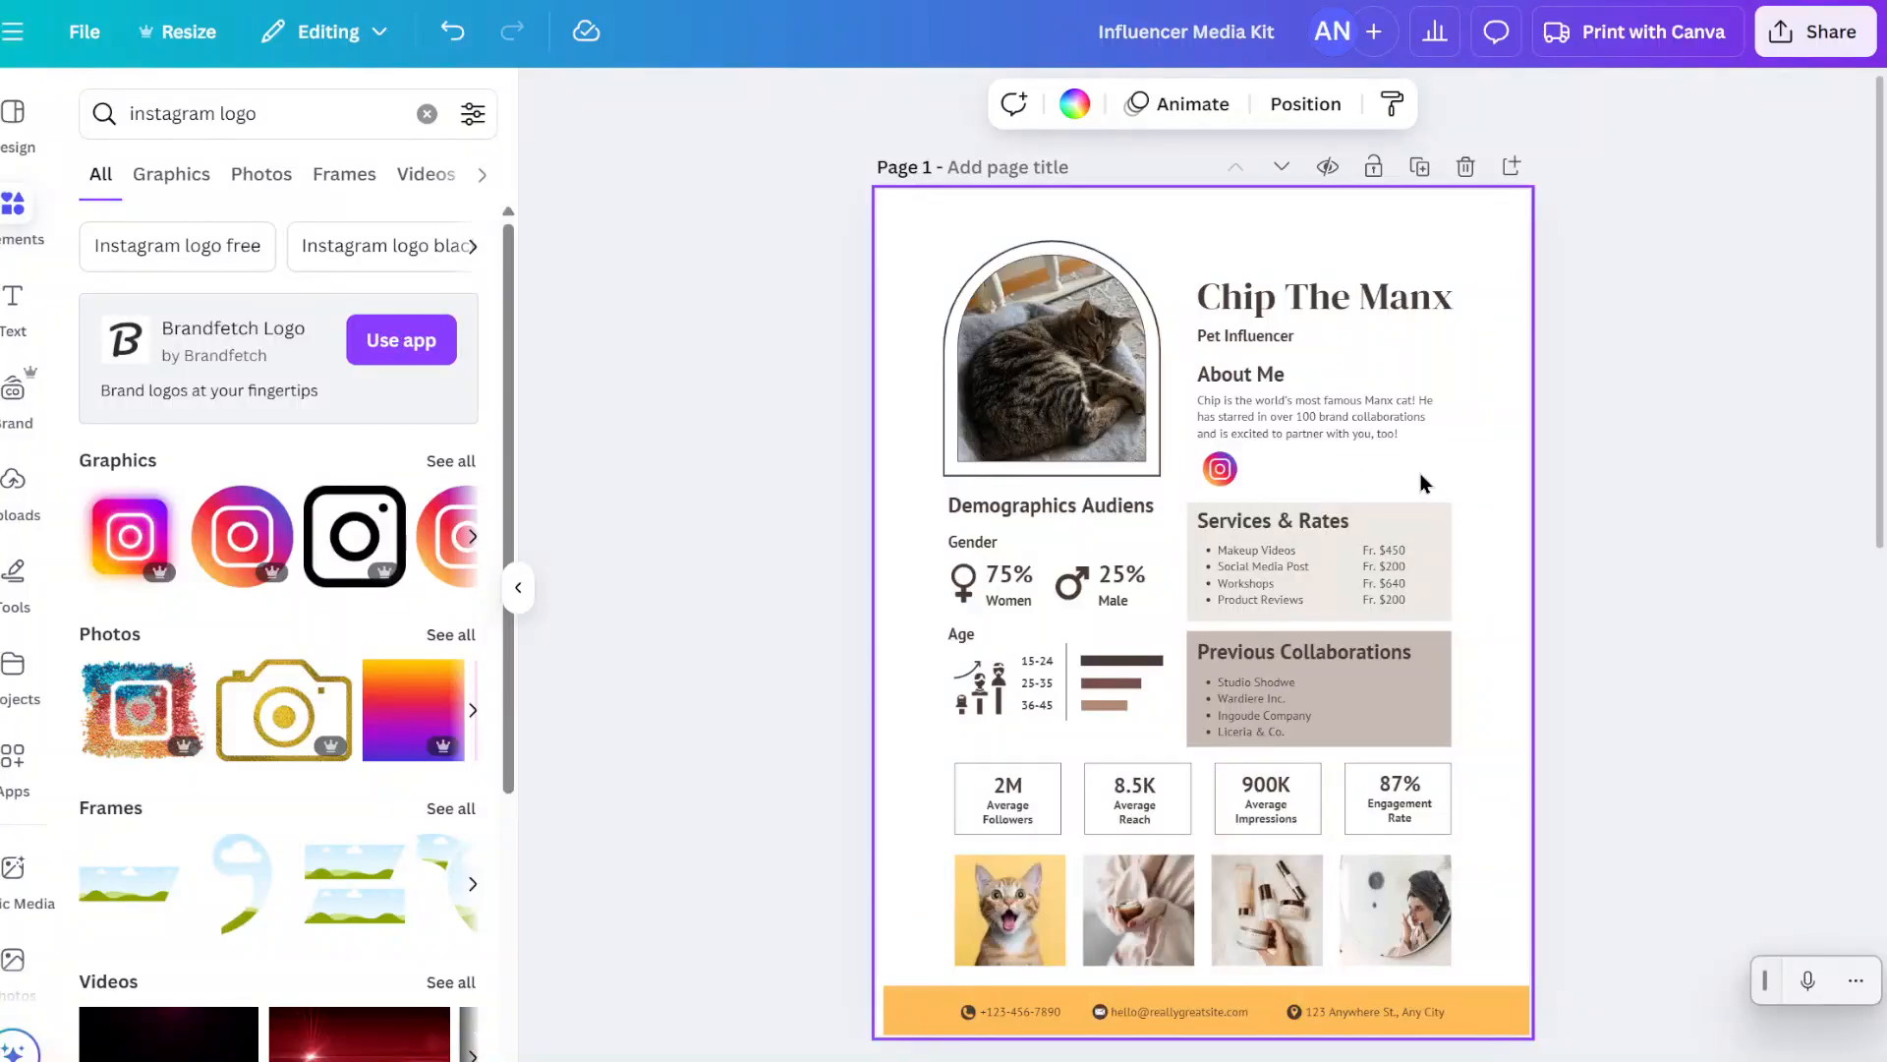
{"action": "left_click", "coordinate": [1234, 465]}
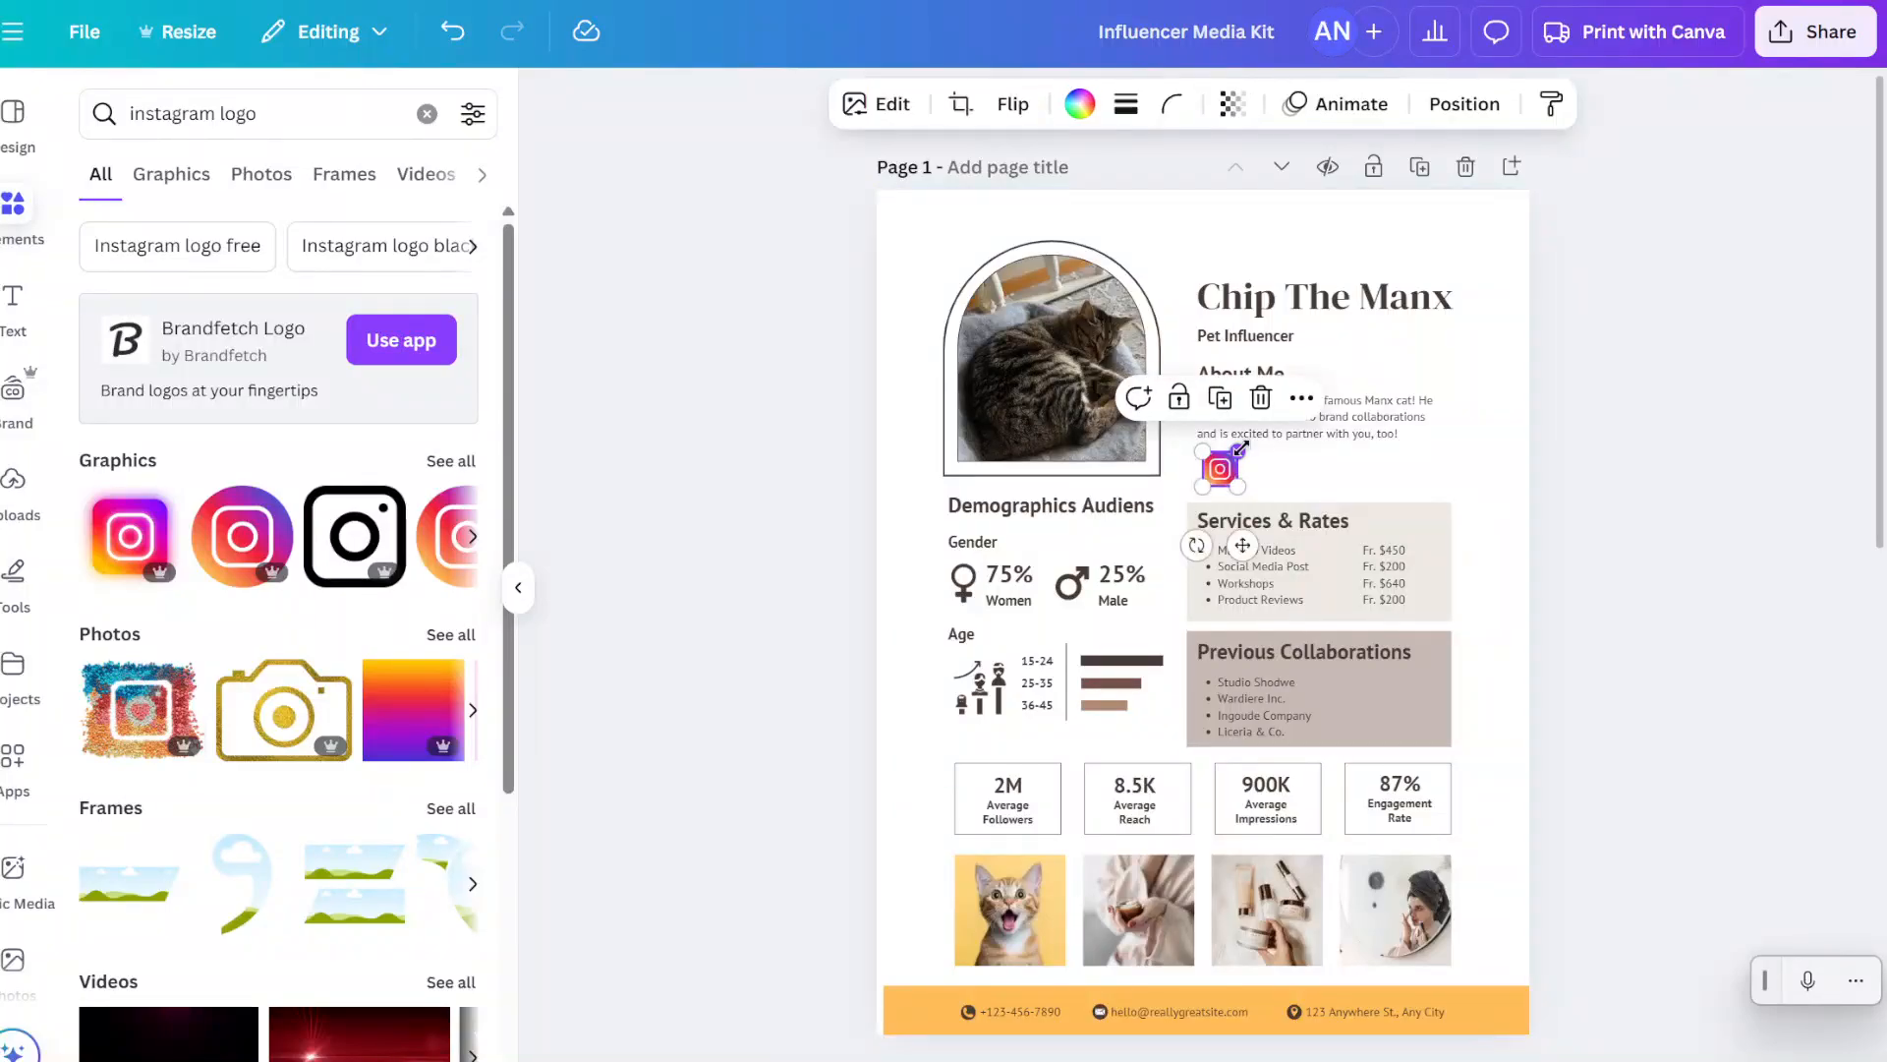
{"action": "left_click", "coordinate": [1301, 399]}
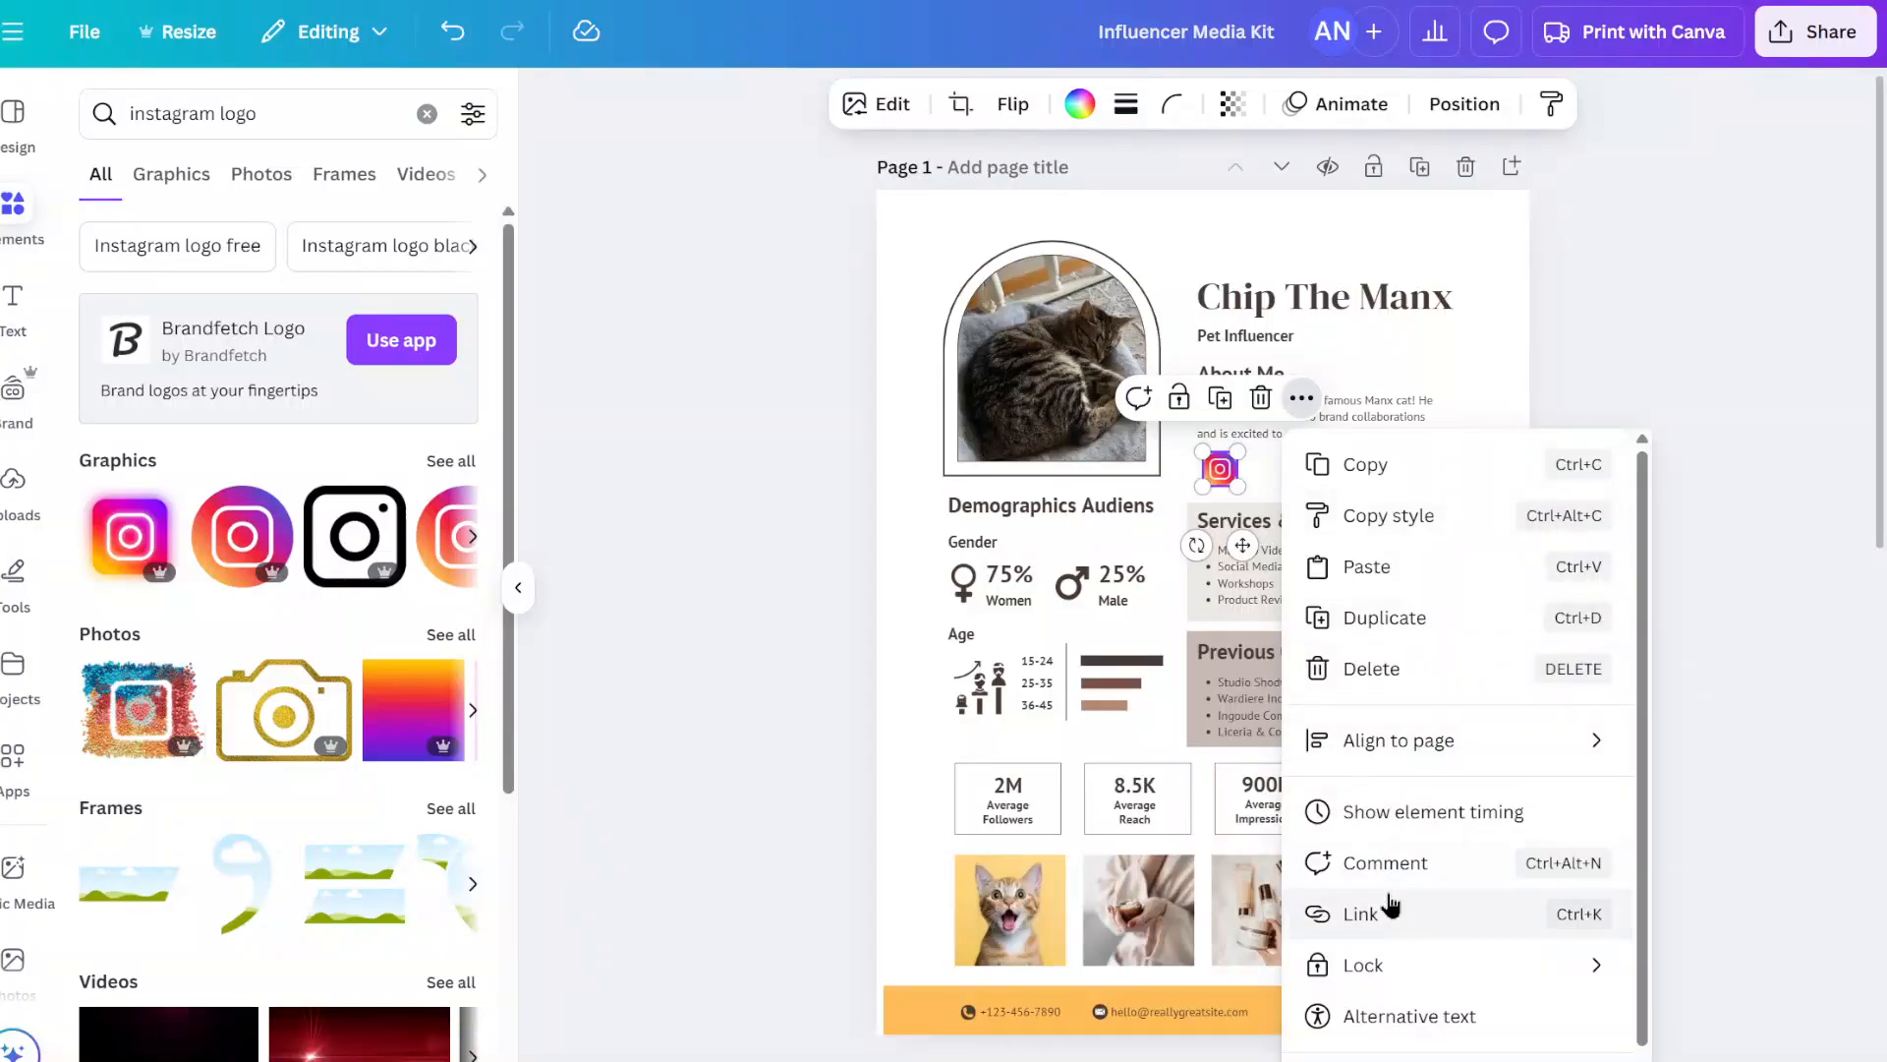
{"action": "left_click", "coordinate": [1522, 356]}
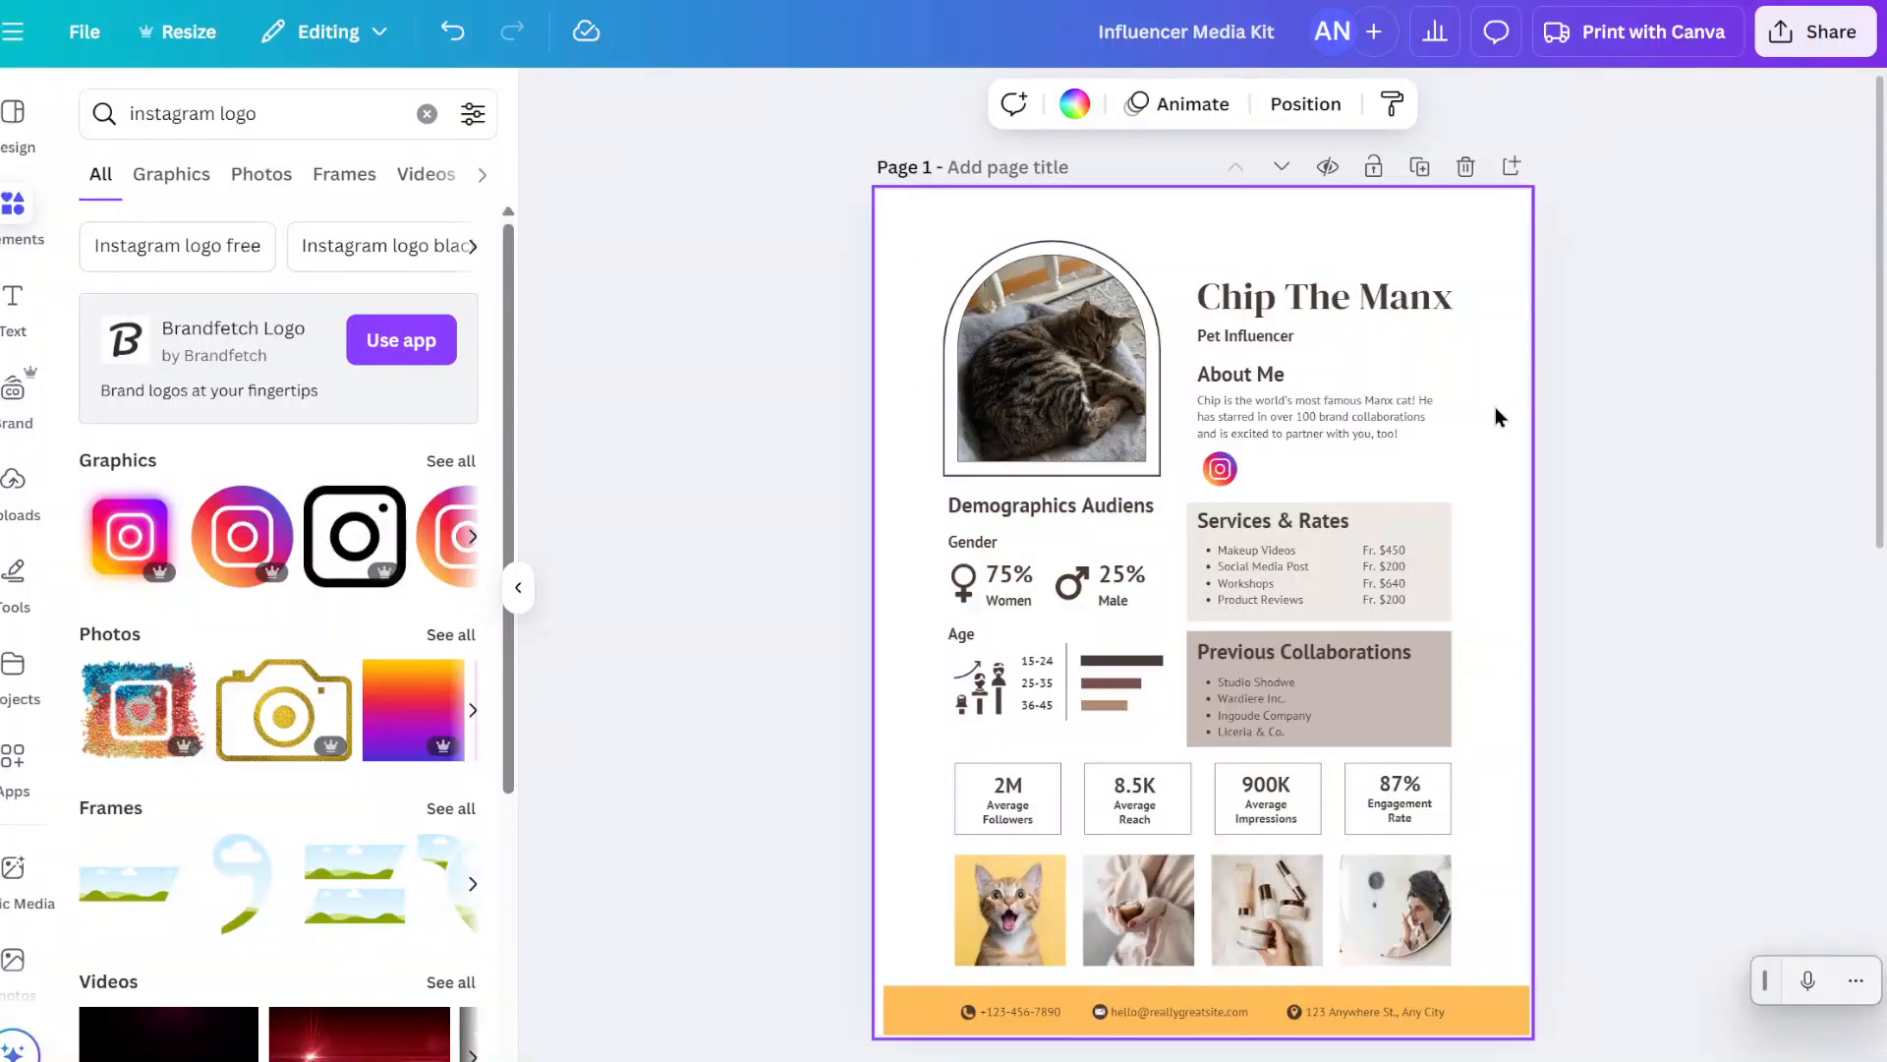
- Review page 1 of the media kit, examining the audience statistics boxes, the services and collaborations sections, and the photo row
{"action": "scroll", "coordinate": [1495, 407], "scroll_direction": "up", "scroll_amount": 5}
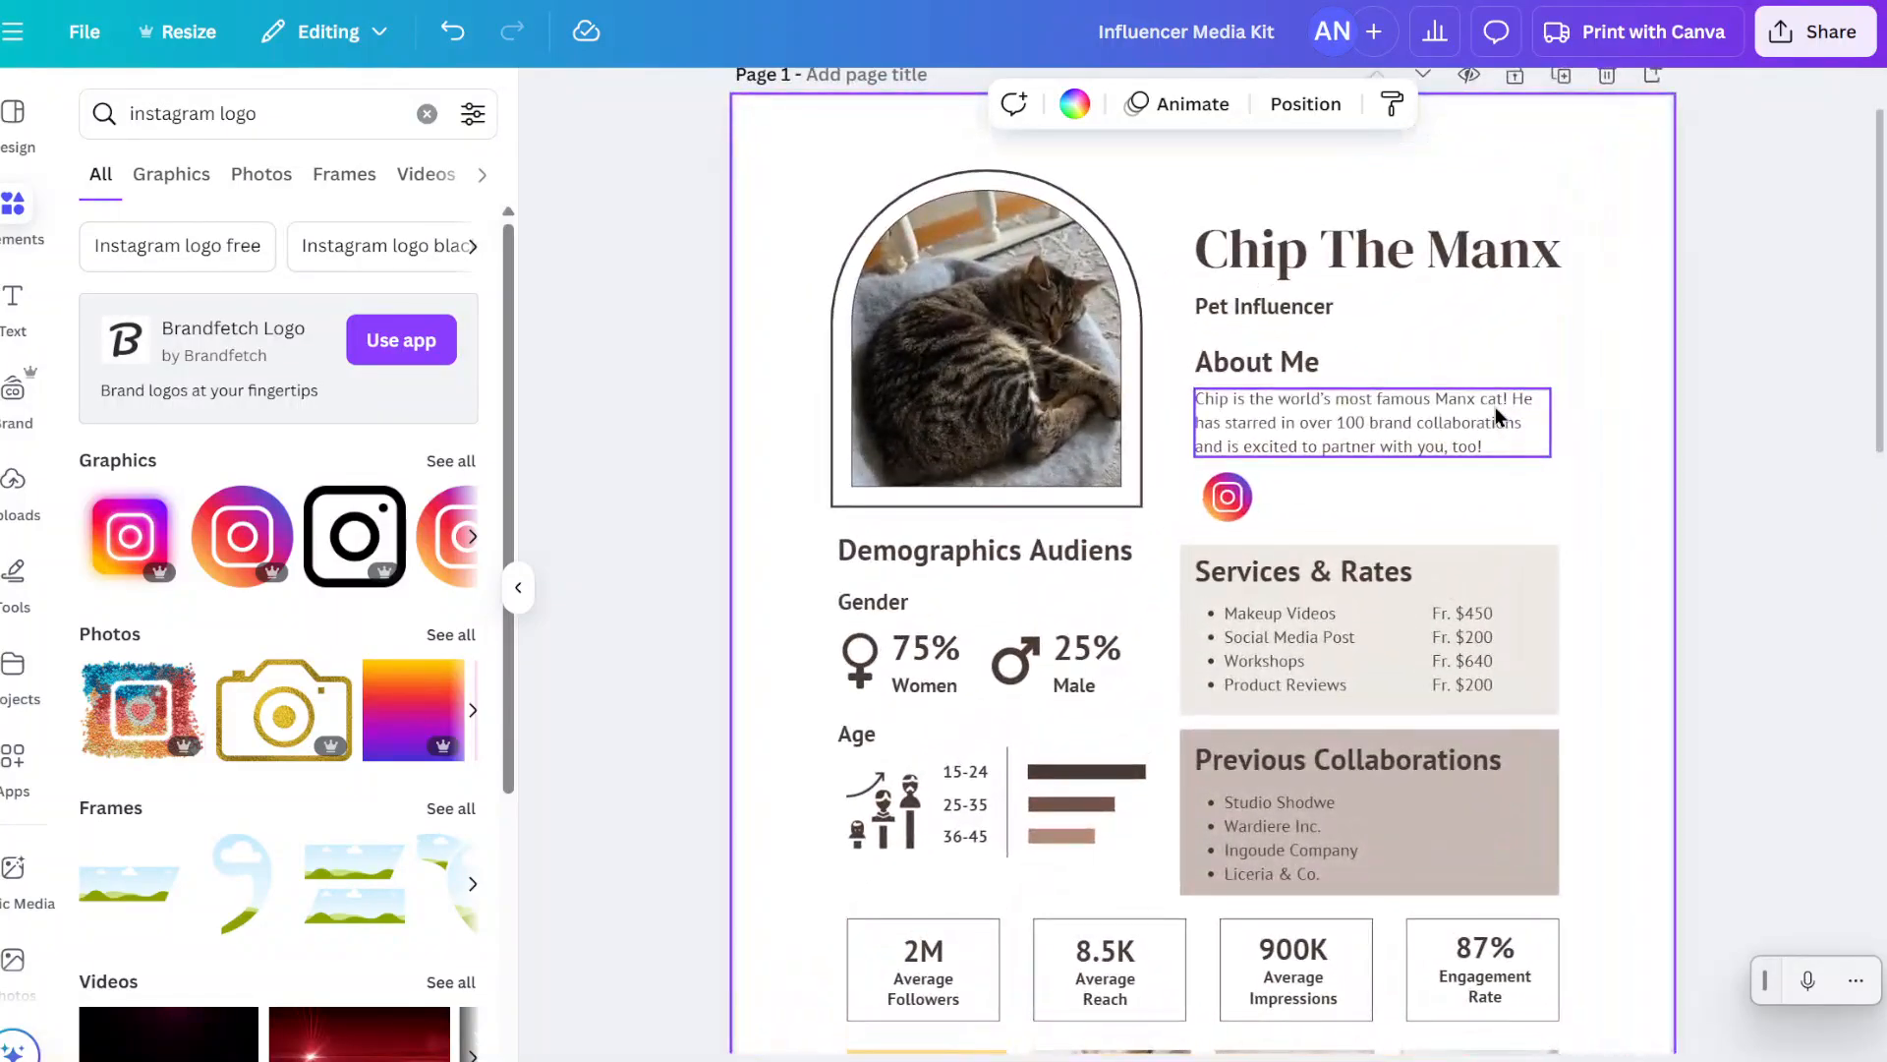
{"action": "scroll", "coordinate": [1495, 407], "scroll_direction": "down", "scroll_amount": 2}
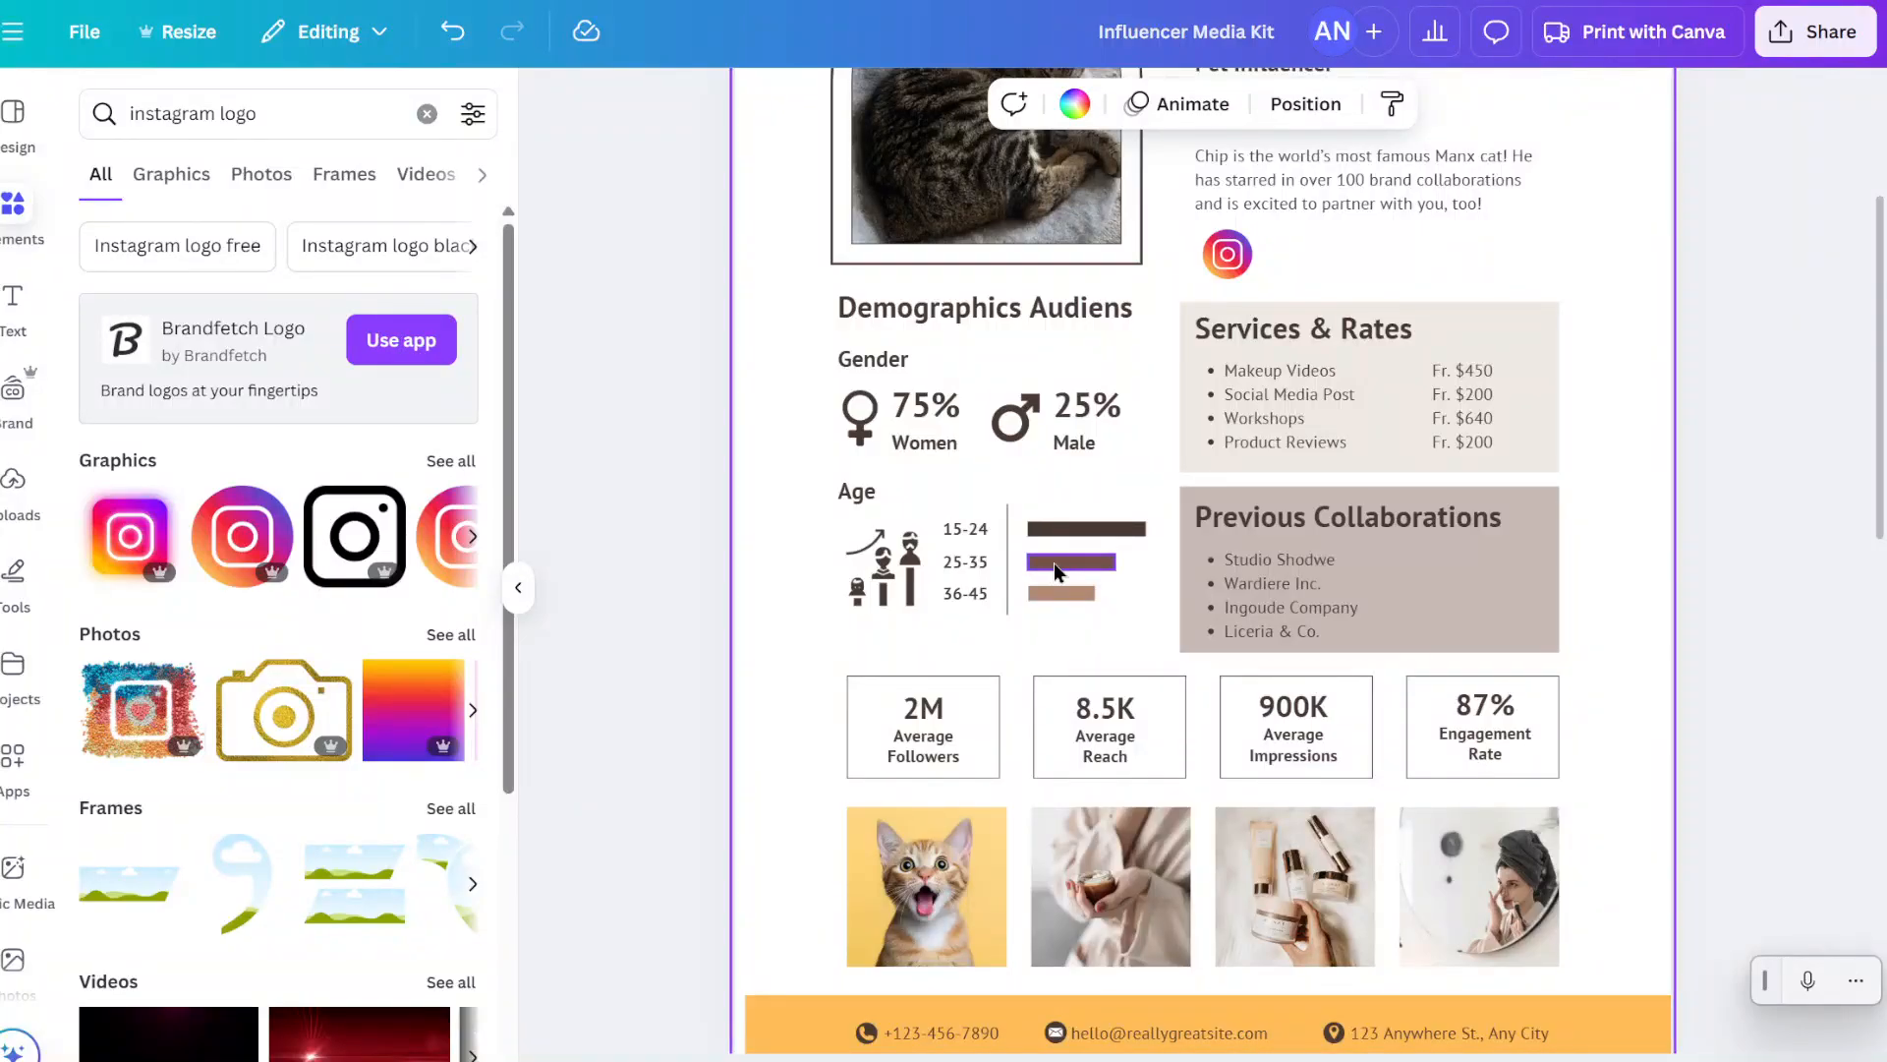
{"action": "left_click_drag", "start_coordinate": [775, 657], "coordinate": [1637, 801]}
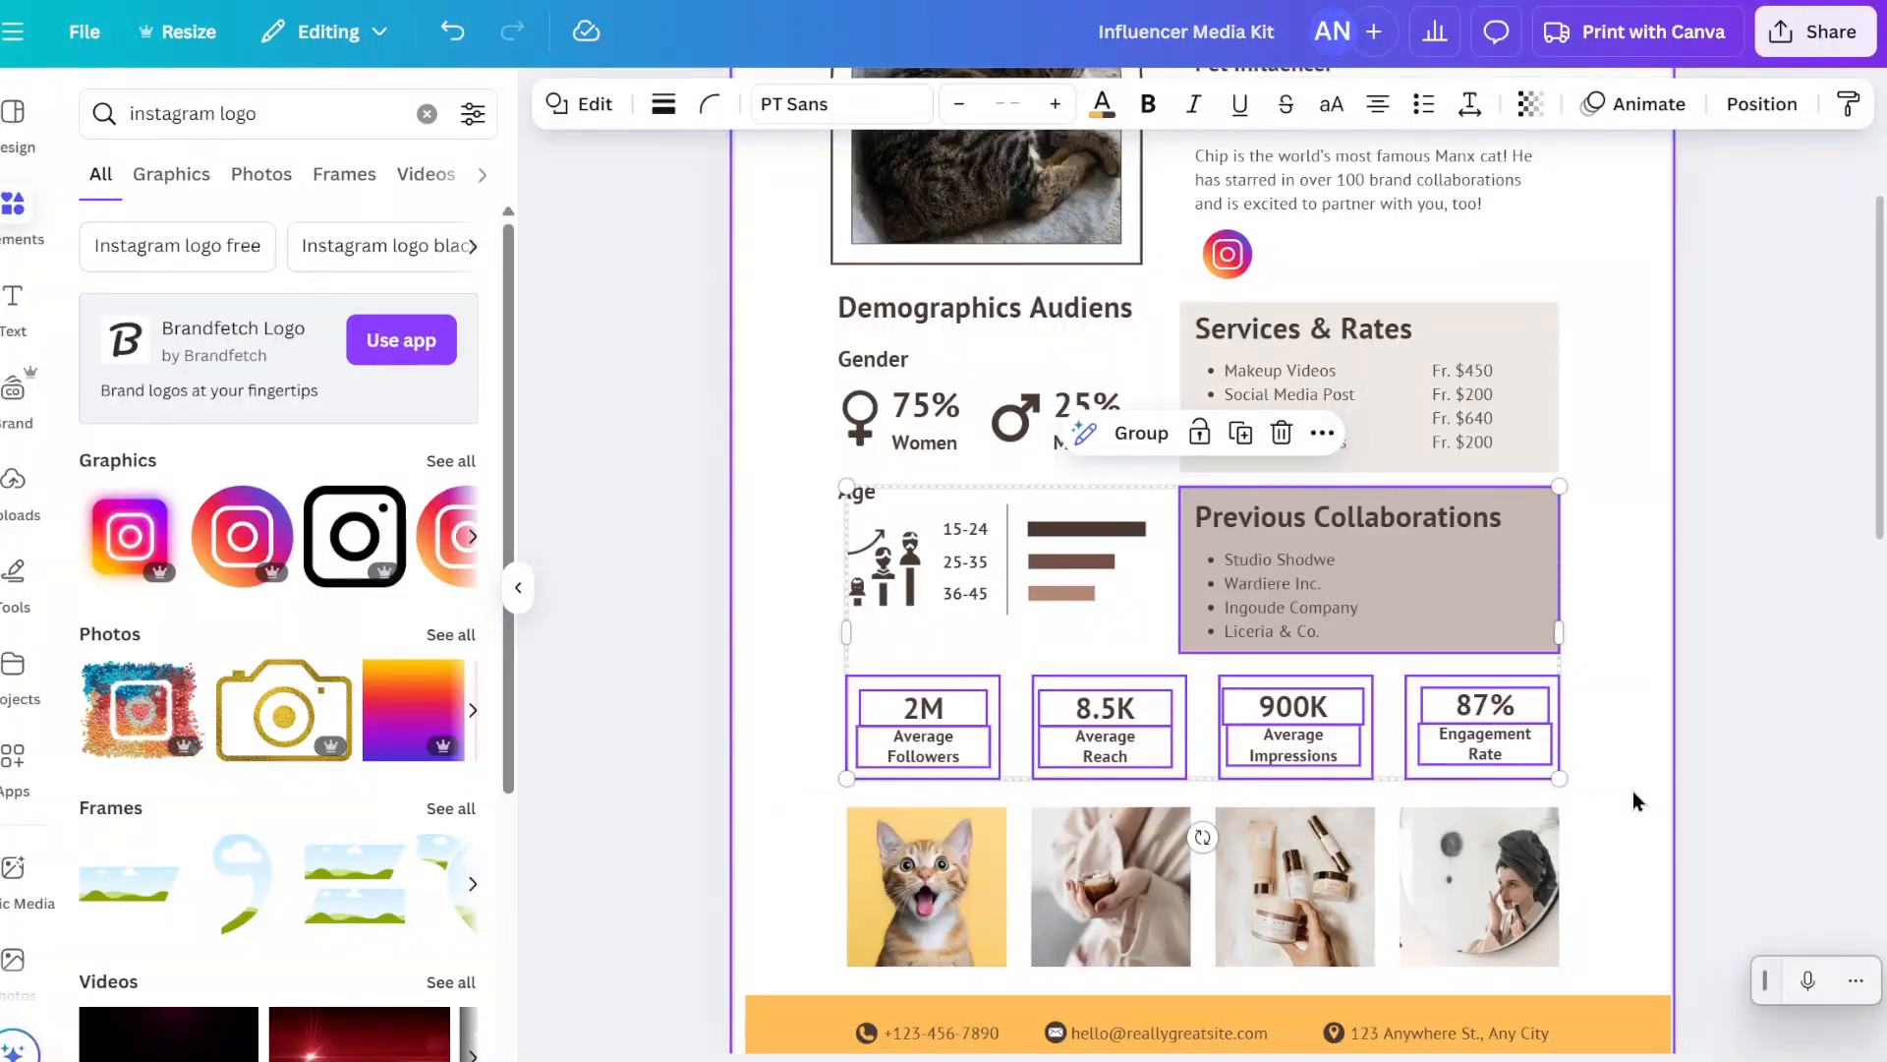
{"action": "left_click", "coordinate": [1626, 777]}
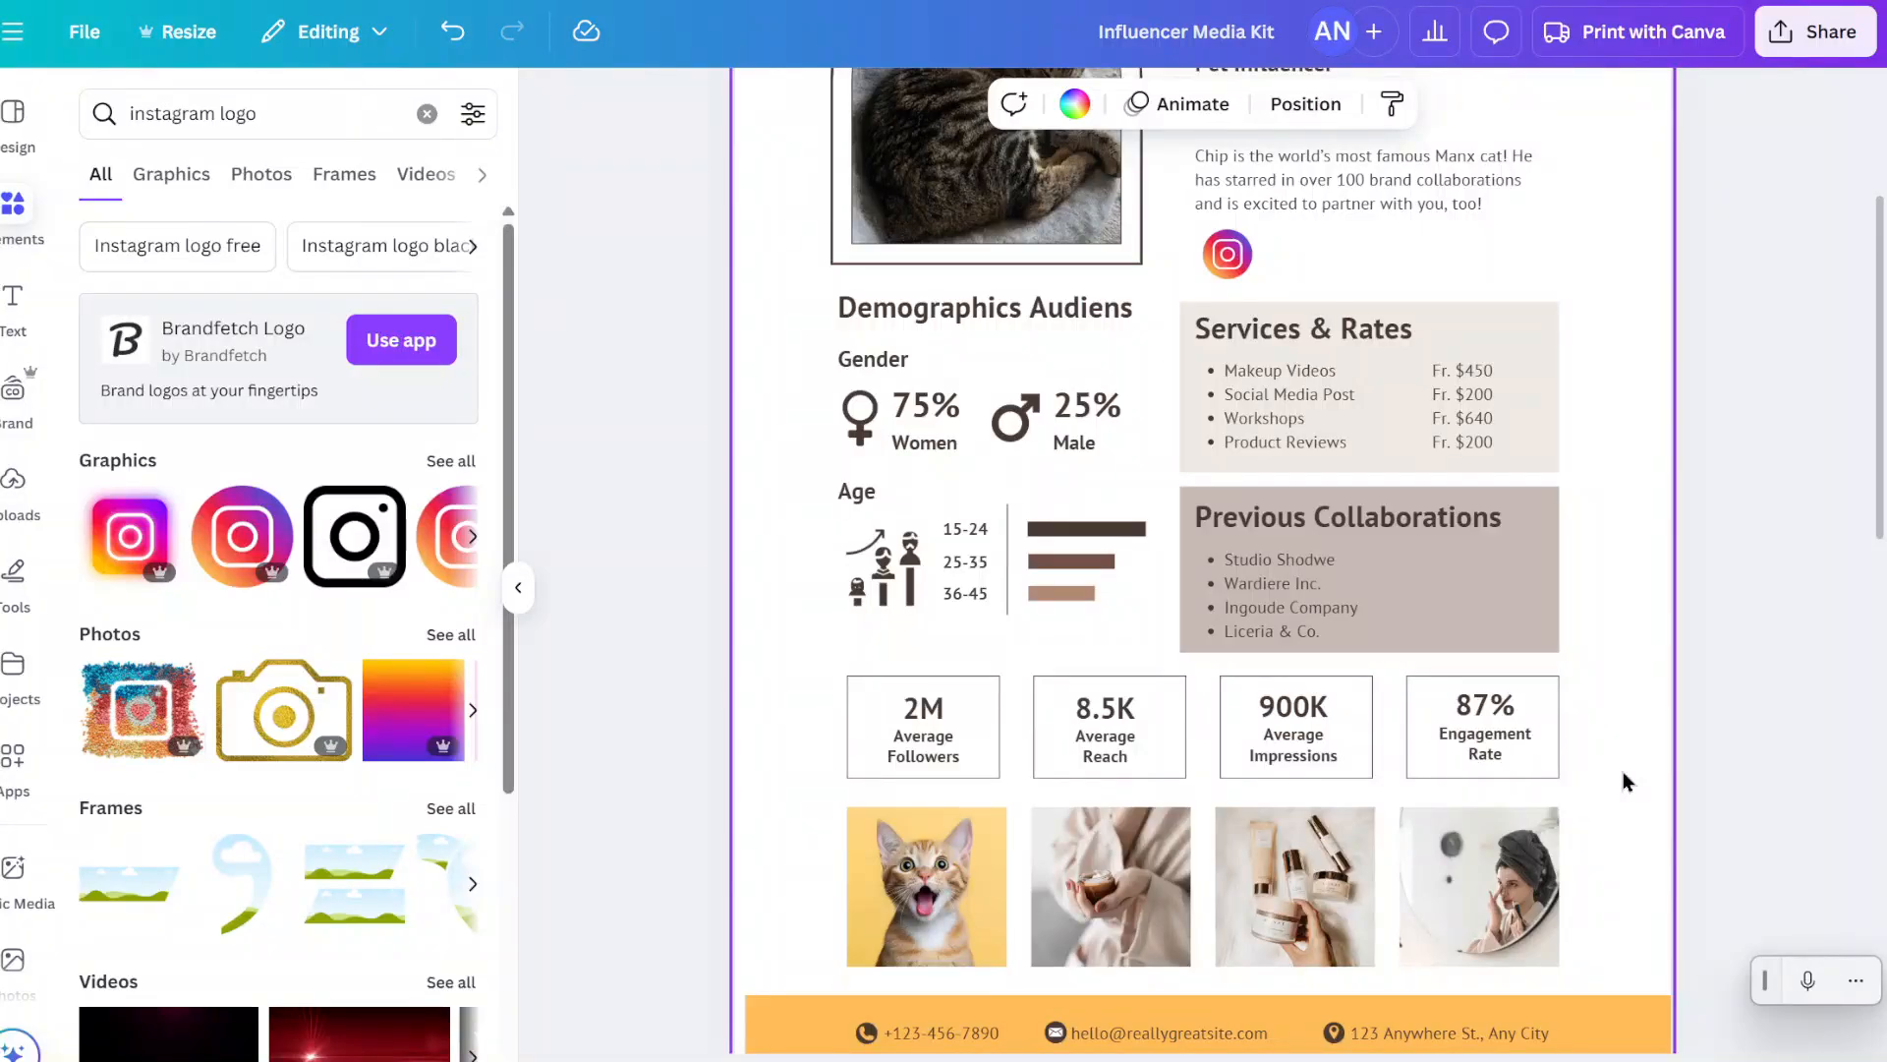
{"action": "scroll", "coordinate": [1624, 770], "scroll_direction": "down", "scroll_amount": 1}
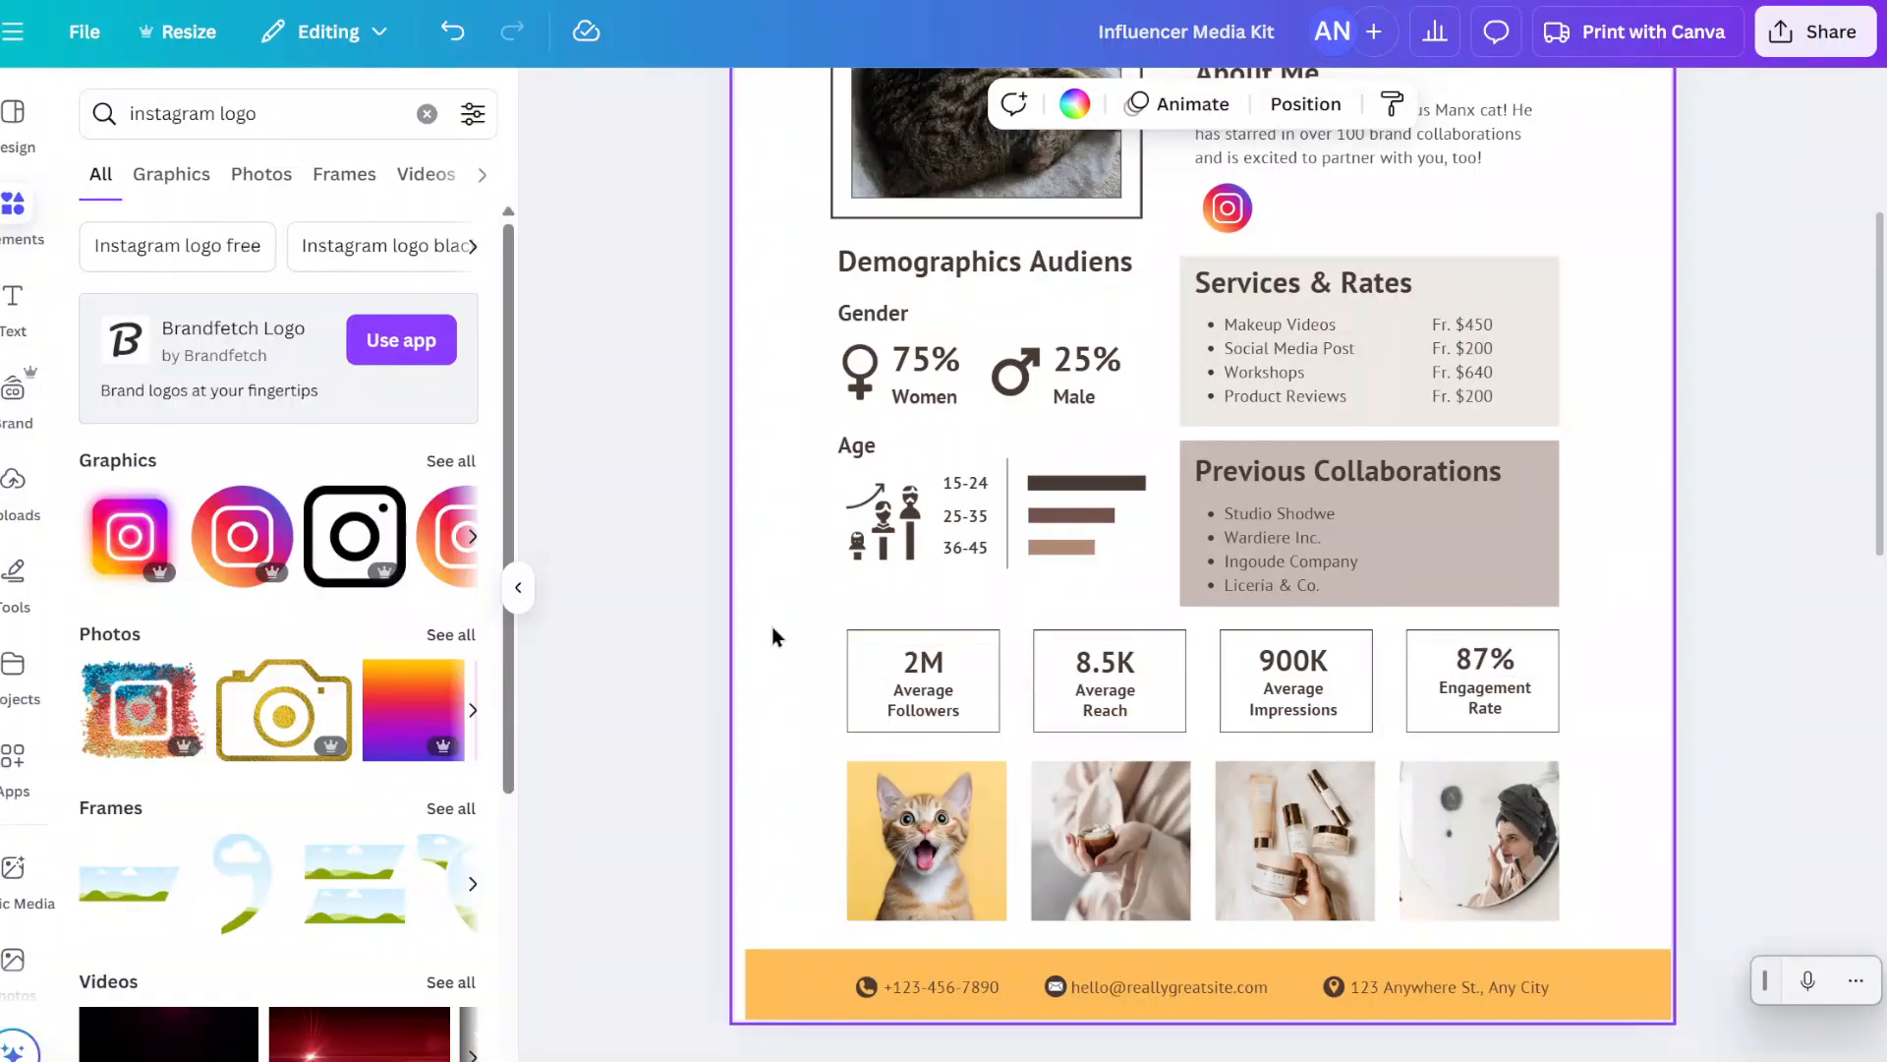
{"action": "left_click_drag", "start_coordinate": [1624, 745], "coordinate": [1459, 637]}
{"action": "left_click", "coordinate": [1583, 686]}
{"action": "left_click_drag", "start_coordinate": [1642, 588], "coordinate": [1189, 253]}
{"action": "left_click", "coordinate": [1664, 422]}
{"action": "scroll", "coordinate": [1664, 422], "scroll_direction": "up", "scroll_amount": 4}
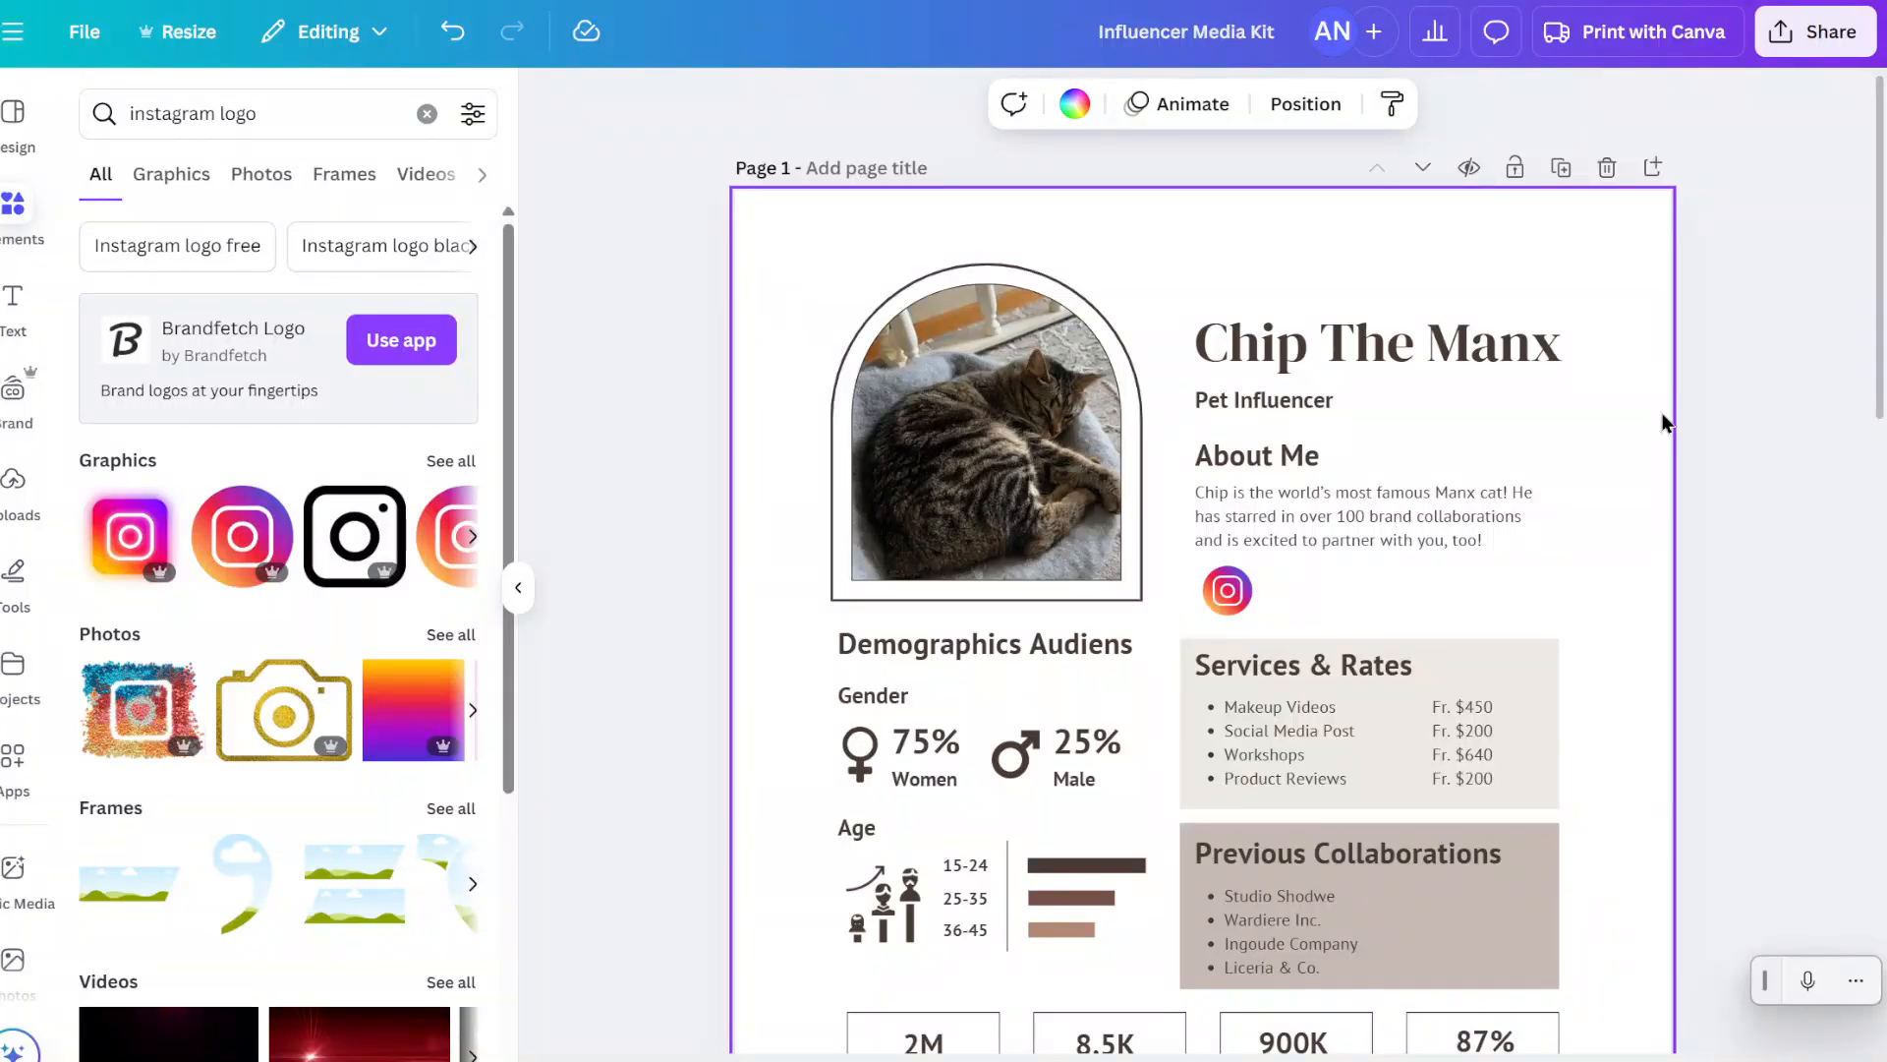
{"action": "scroll", "coordinate": [1664, 423], "scroll_direction": "down", "scroll_amount": 1}
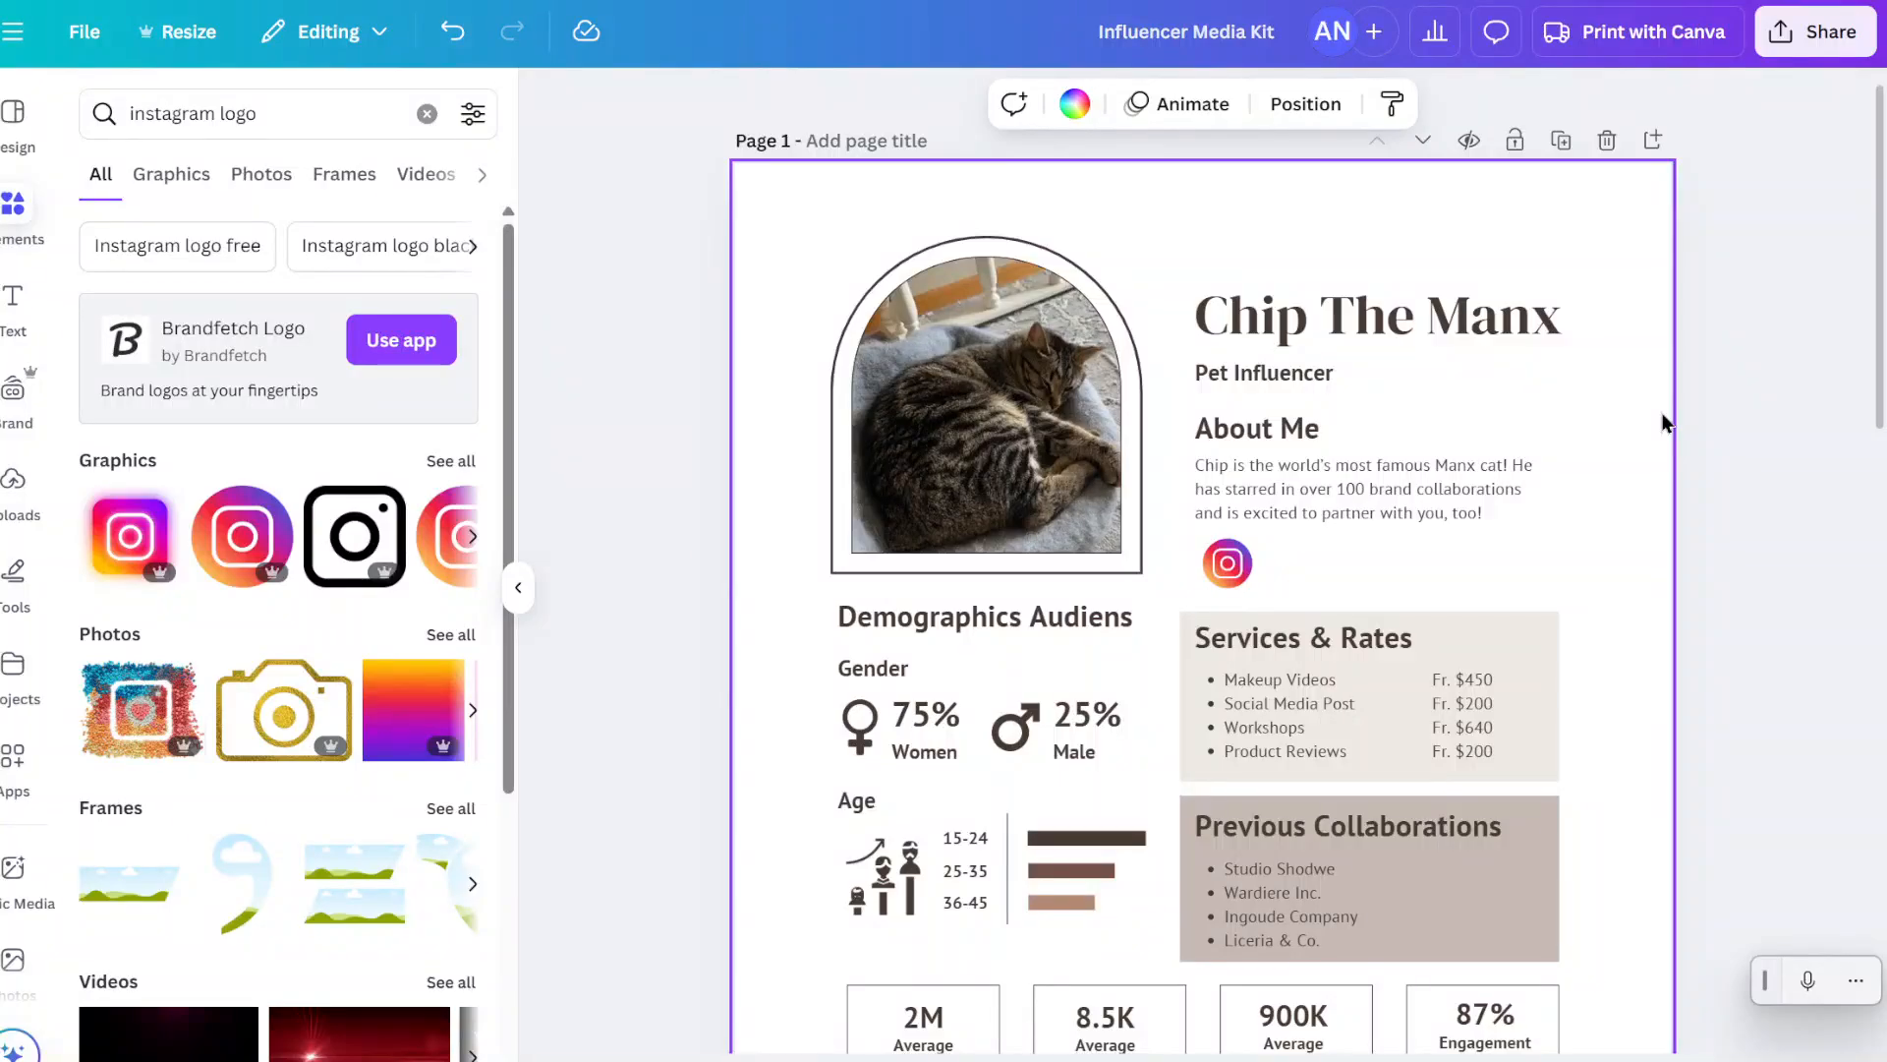
{"action": "scroll", "coordinate": [1664, 423], "scroll_direction": "down", "scroll_amount": 3}
{"action": "scroll", "coordinate": [1665, 423], "scroll_direction": "down", "scroll_amount": 2}
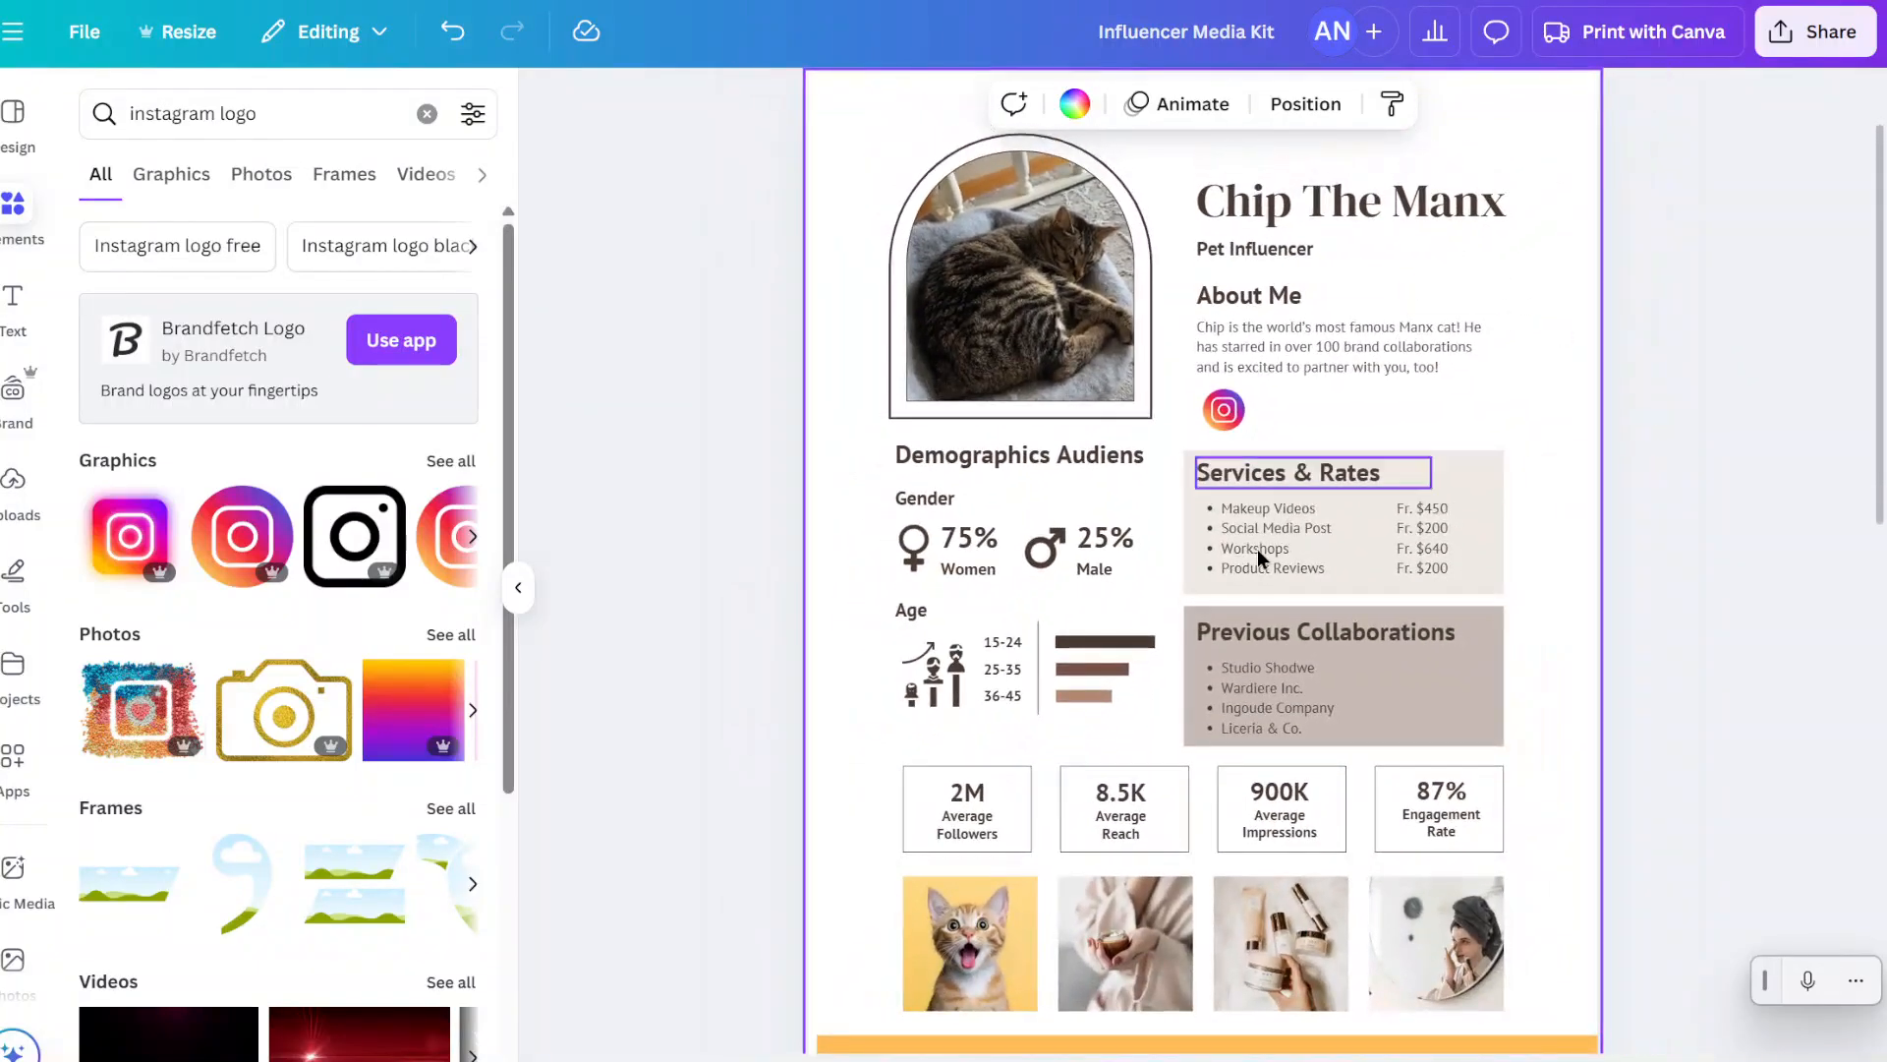
{"action": "scroll", "coordinate": [1529, 478], "scroll_direction": "down", "scroll_amount": 1}
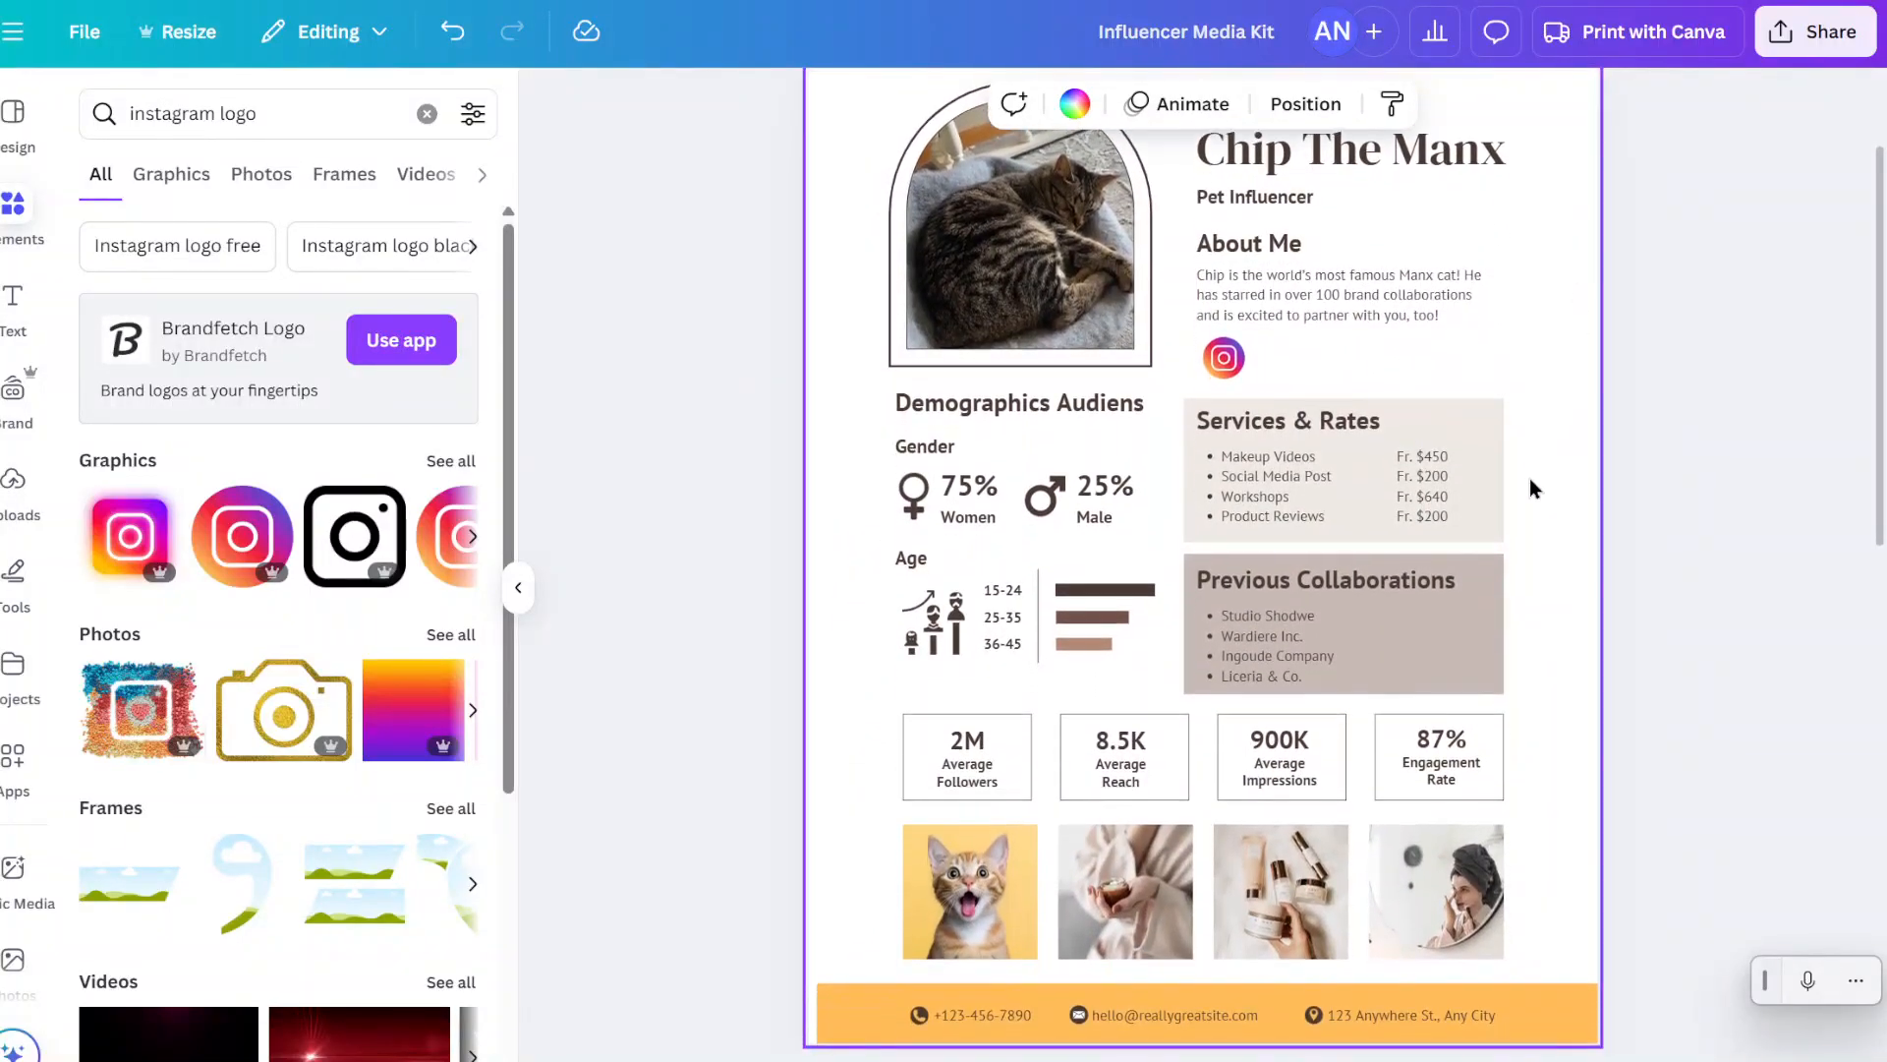
{"action": "scroll", "coordinate": [1530, 477], "scroll_direction": "down", "scroll_amount": 2}
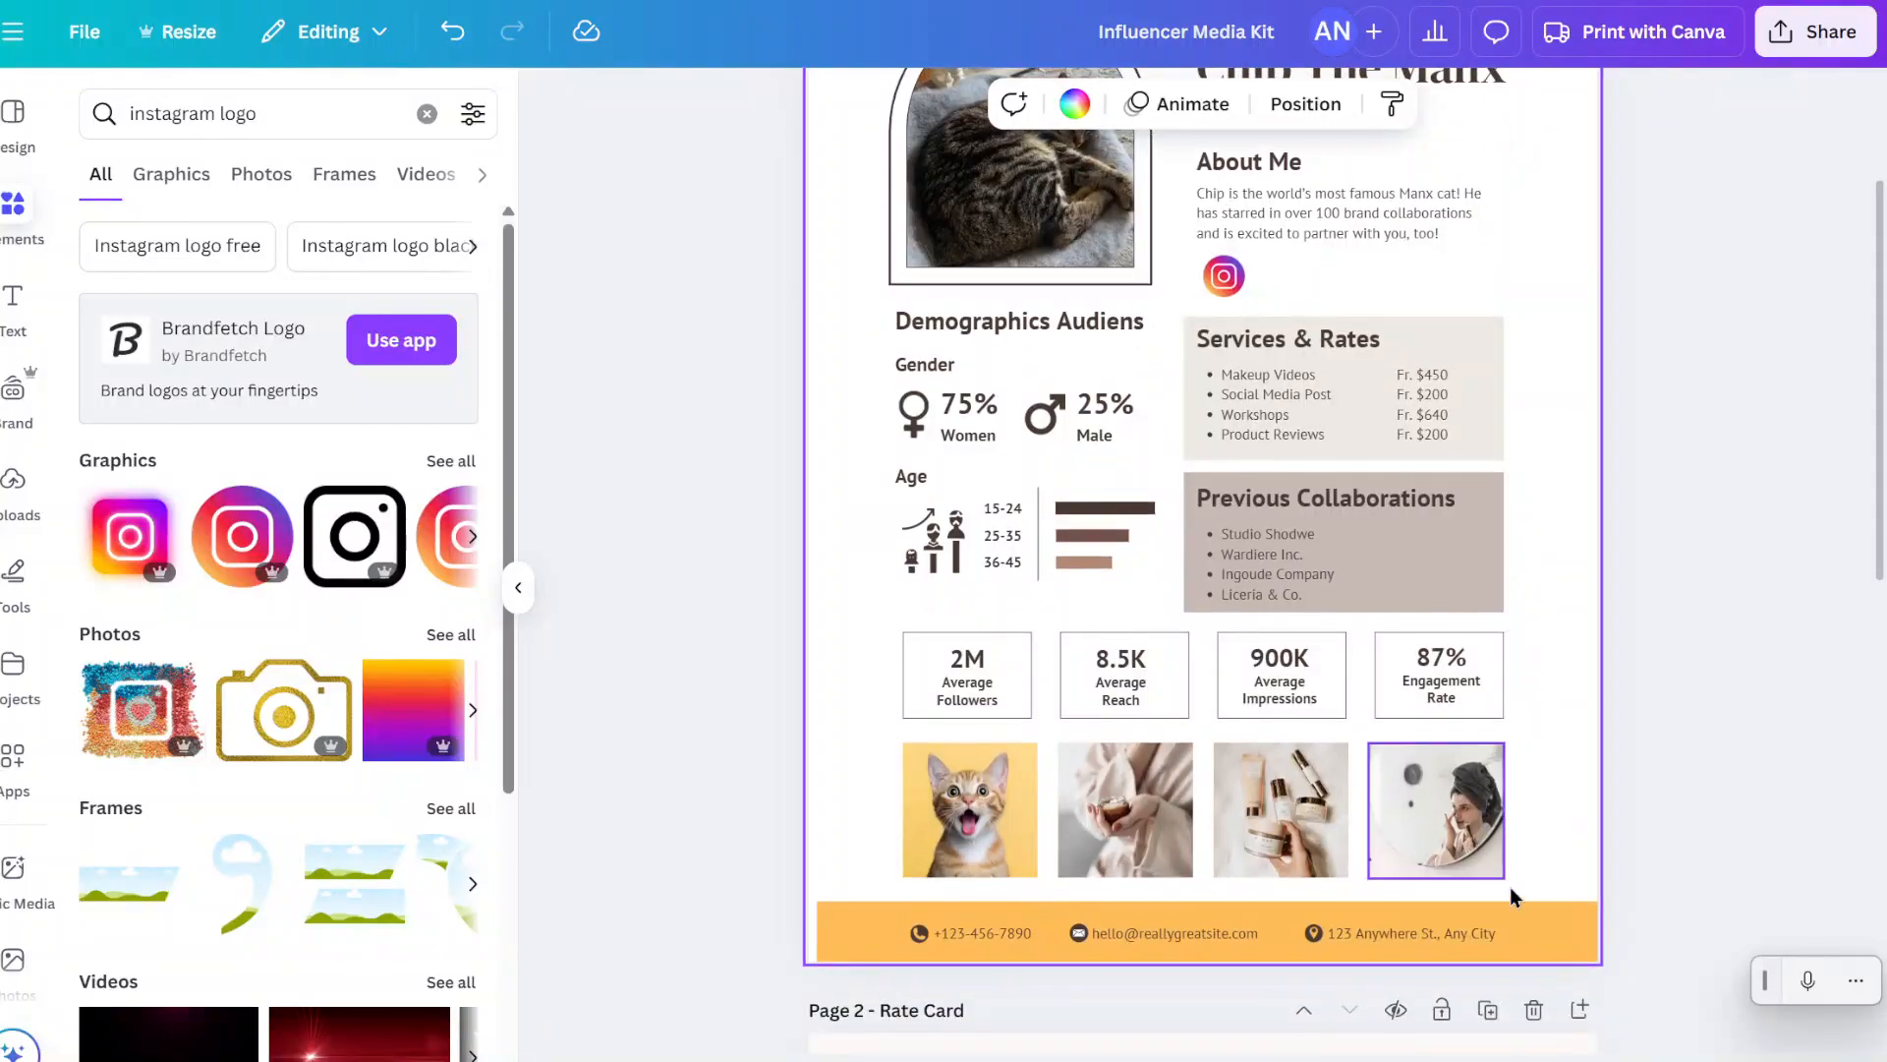
- Widen the orange contact footer bar on page 1 so it spans the full page width
{"action": "left_click", "coordinate": [1557, 932]}
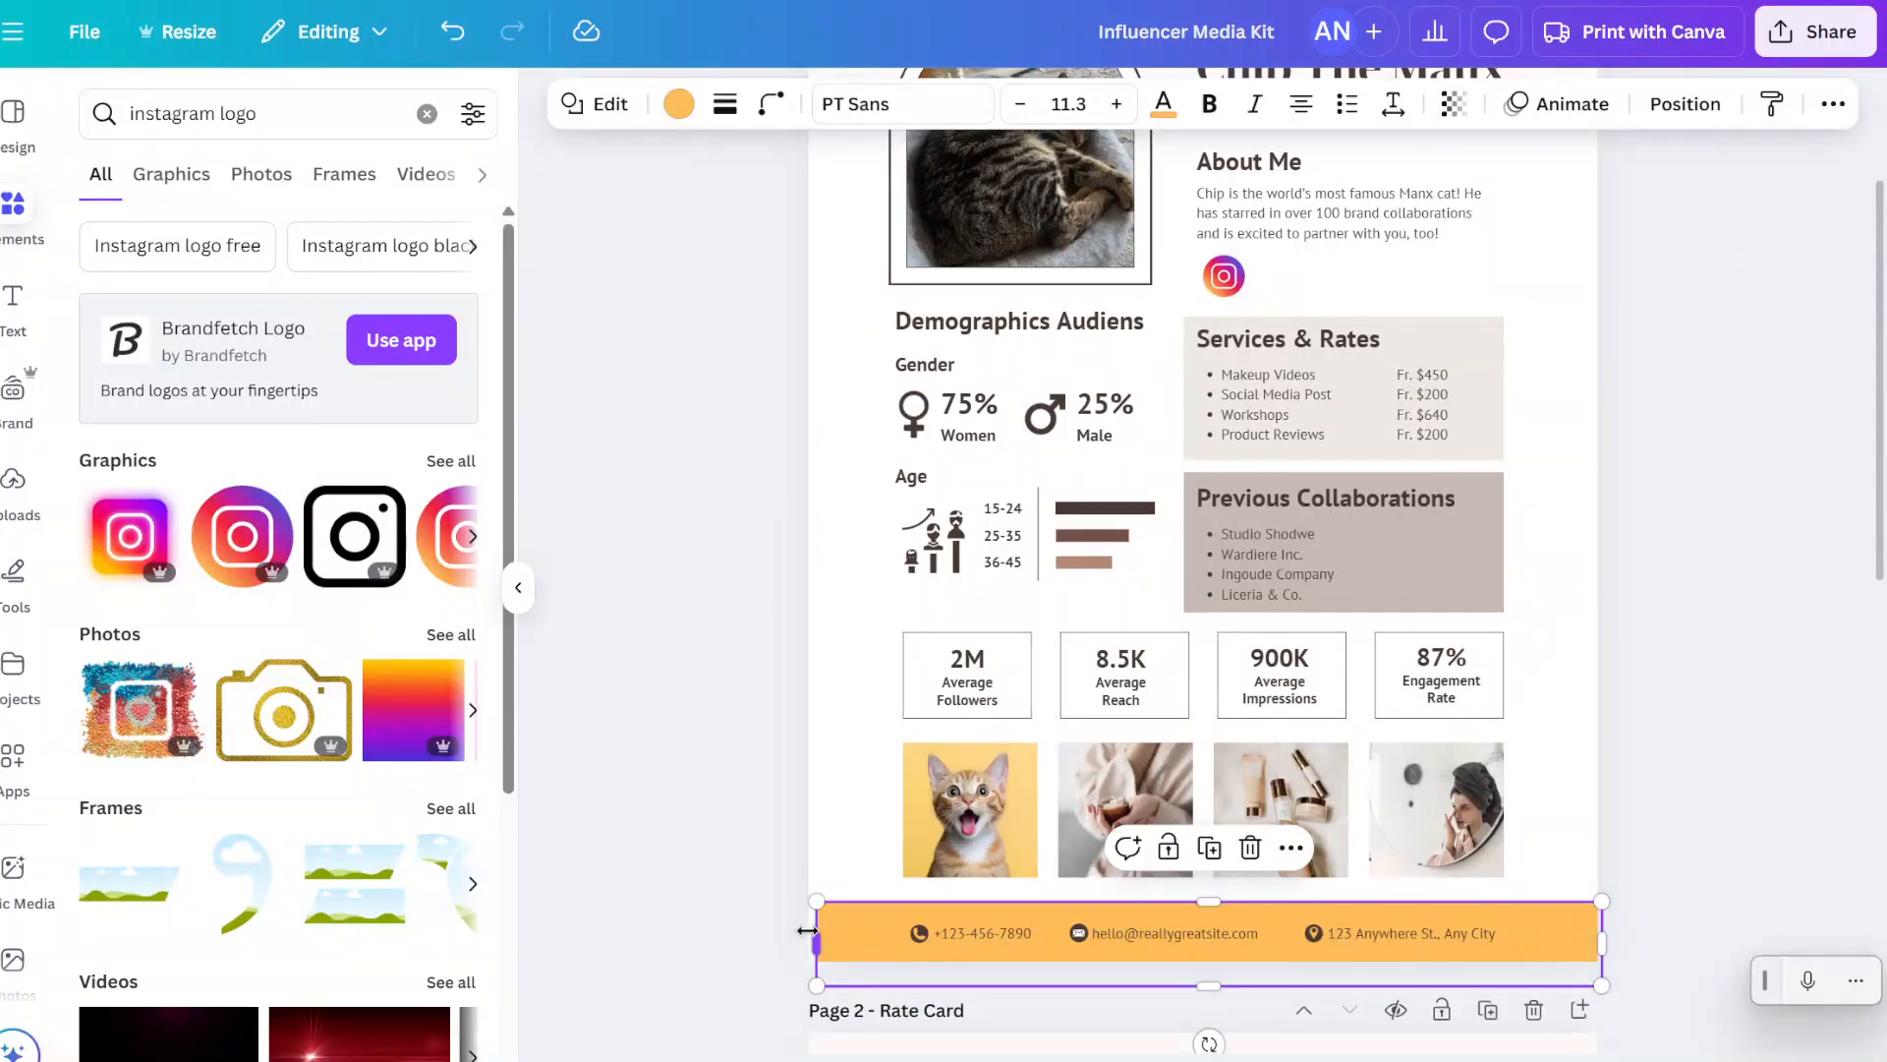
{"action": "left_click_drag", "start_coordinate": [808, 931], "coordinate": [799, 932]}
{"action": "left_click_drag", "start_coordinate": [1603, 932], "coordinate": [1603, 932]}
{"action": "left_click", "coordinate": [1614, 834]}
{"action": "scroll", "coordinate": [1614, 833], "scroll_direction": "up", "scroll_amount": 3}
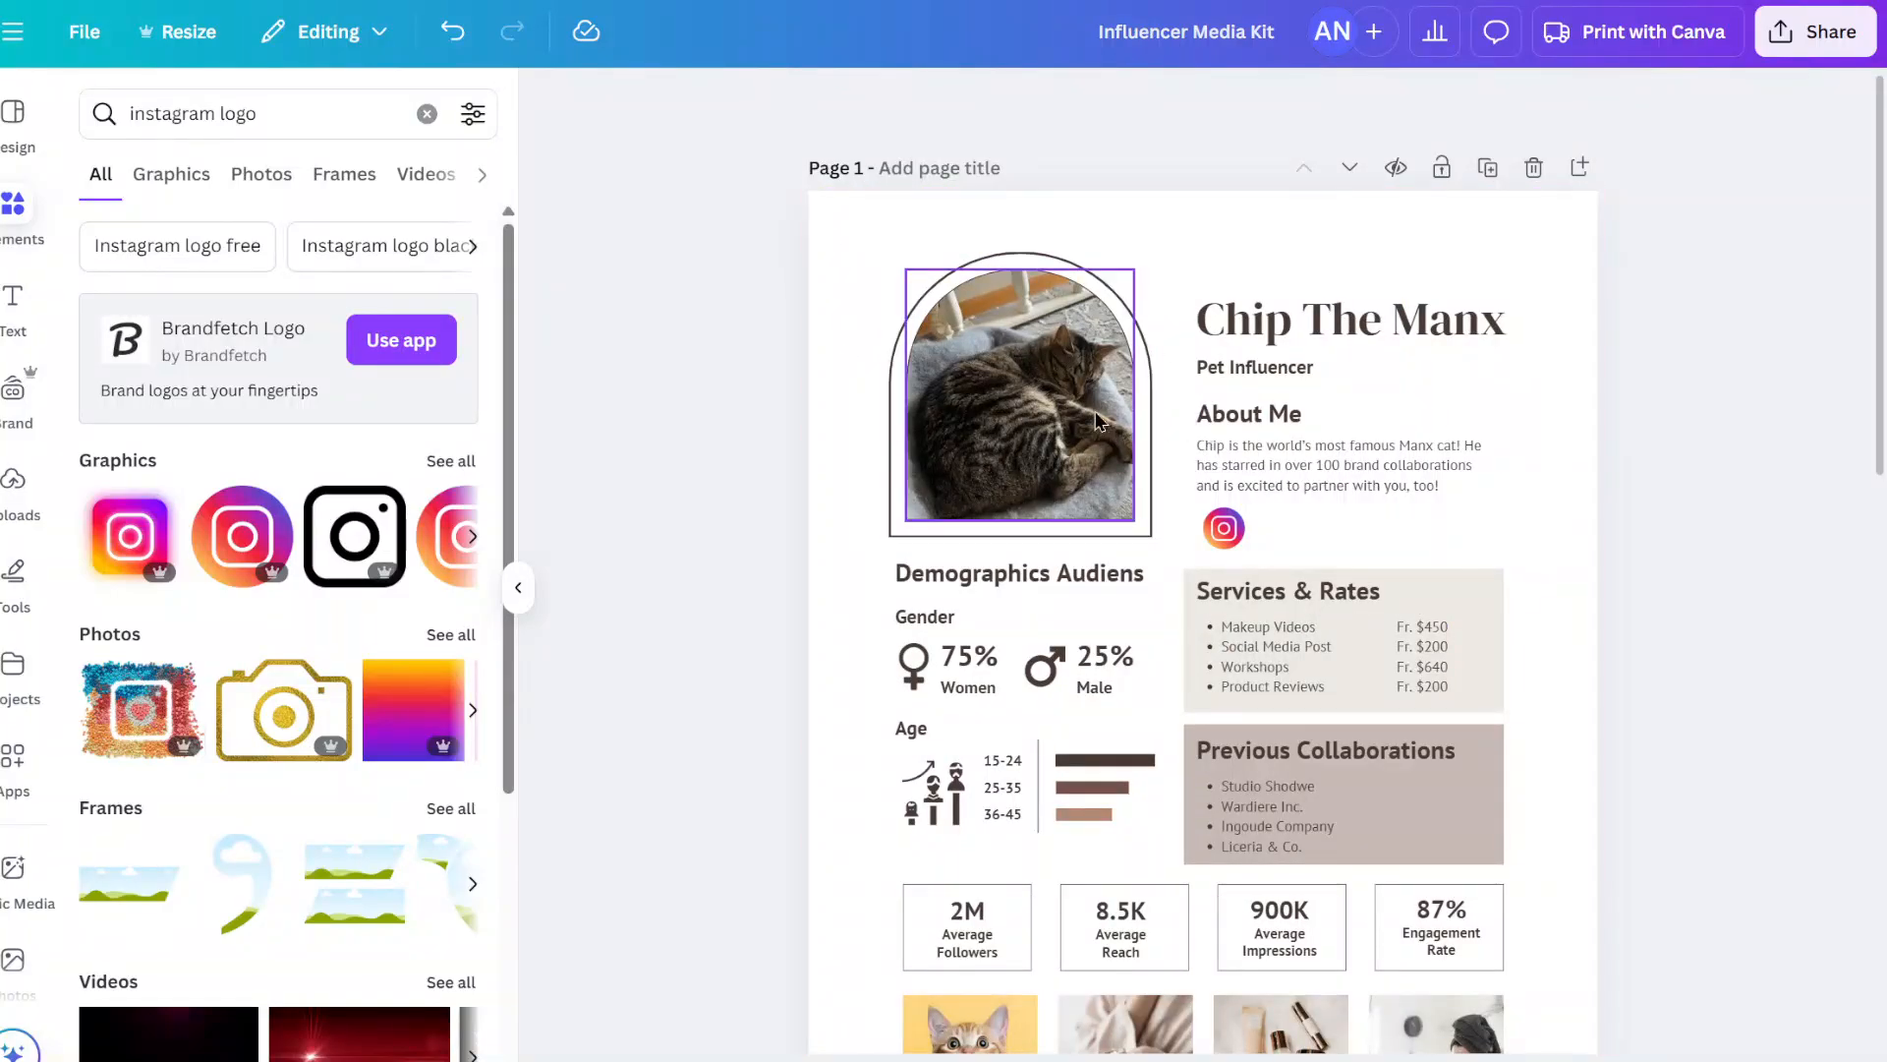
- Set up a download of only the current page, page 1, as PDF Standard, and close the download options
{"action": "scroll", "coordinate": [1456, 610], "scroll_direction": "down", "scroll_amount": 2}
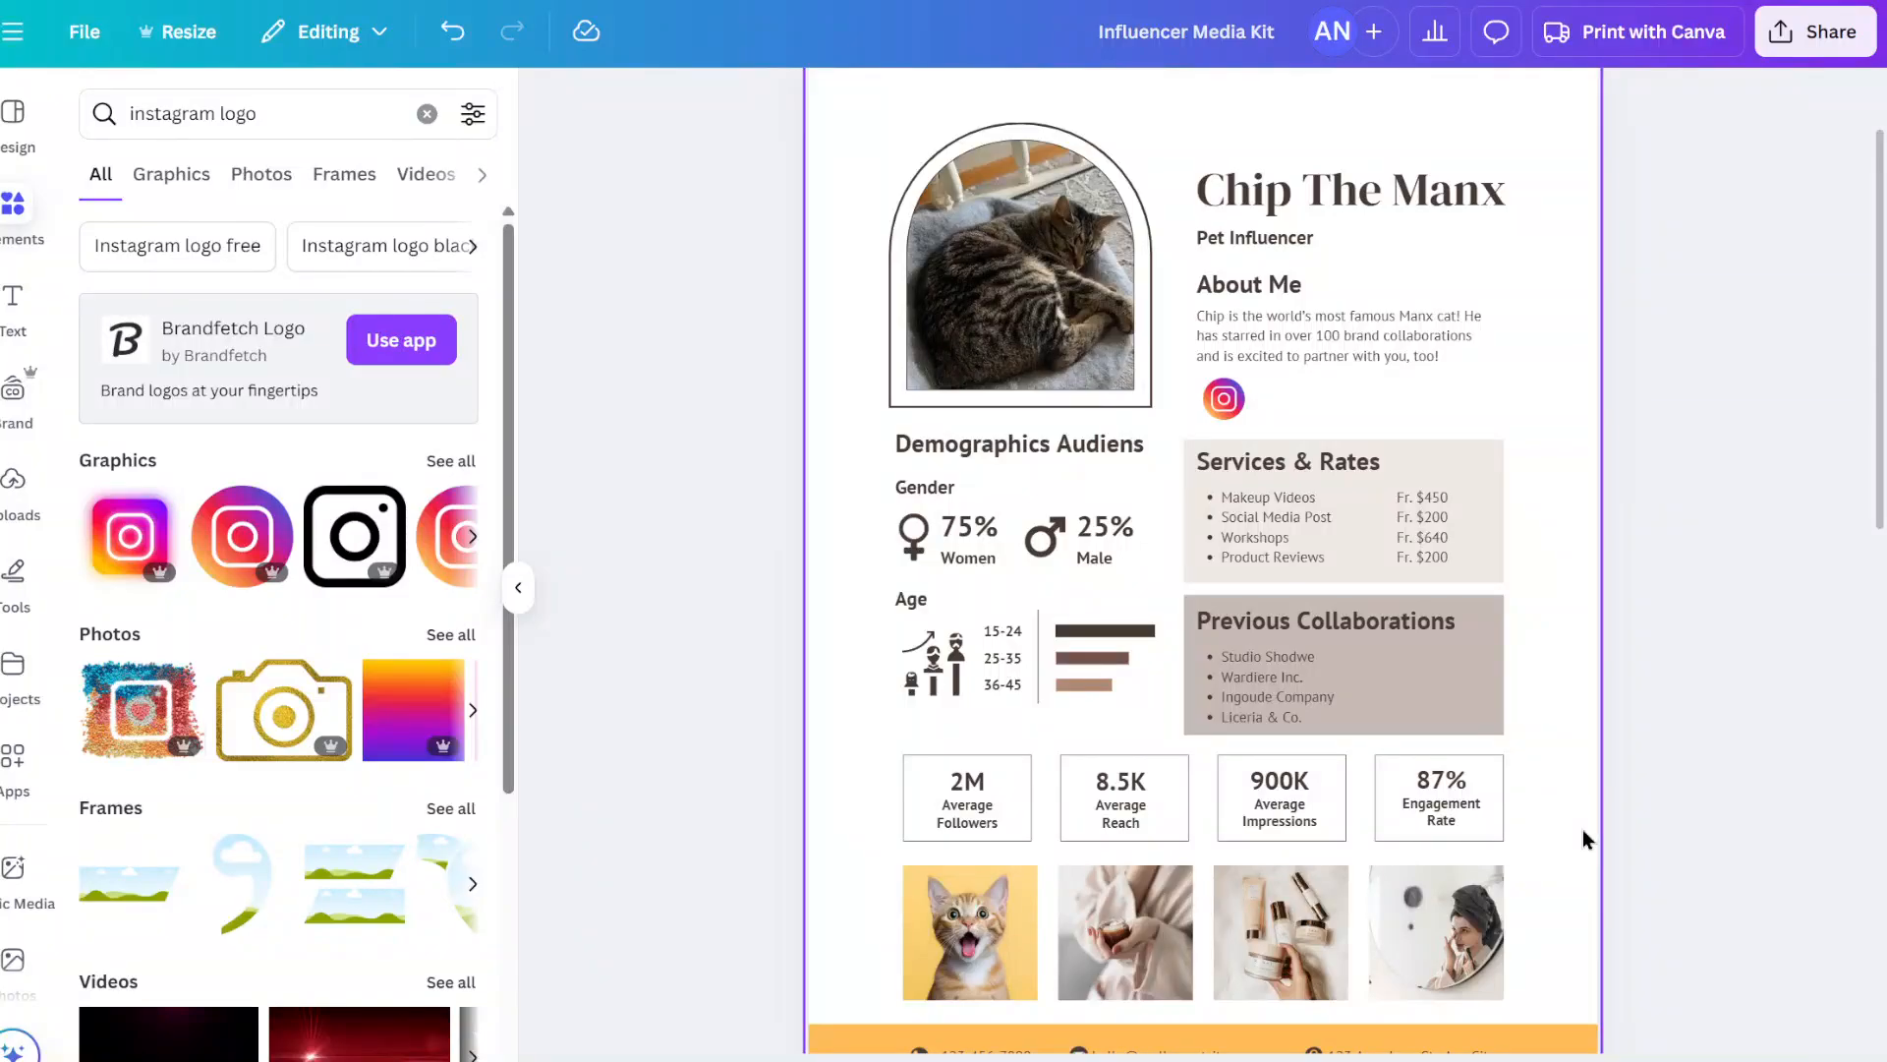
{"action": "scroll", "coordinate": [1582, 838], "scroll_direction": "up", "scroll_amount": 2}
{"action": "left_click", "coordinate": [1817, 32]}
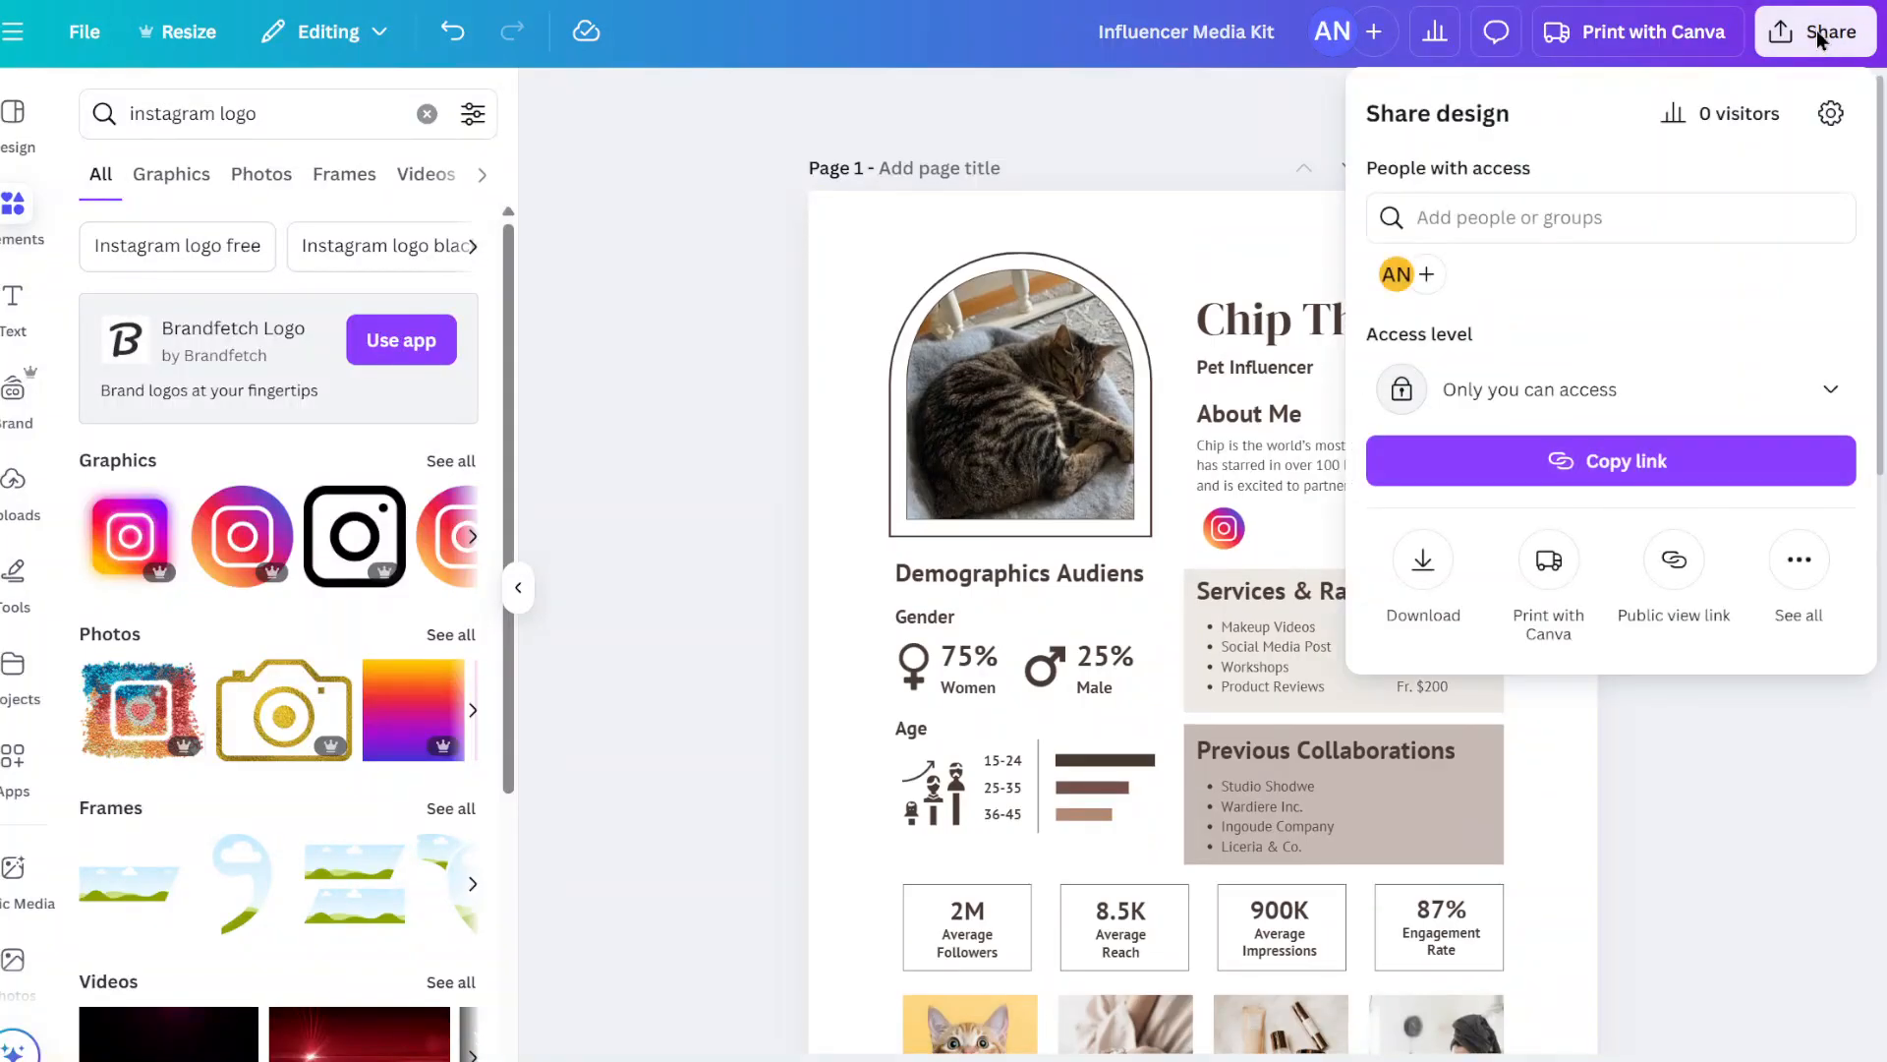
{"action": "left_click", "coordinate": [1418, 566]}
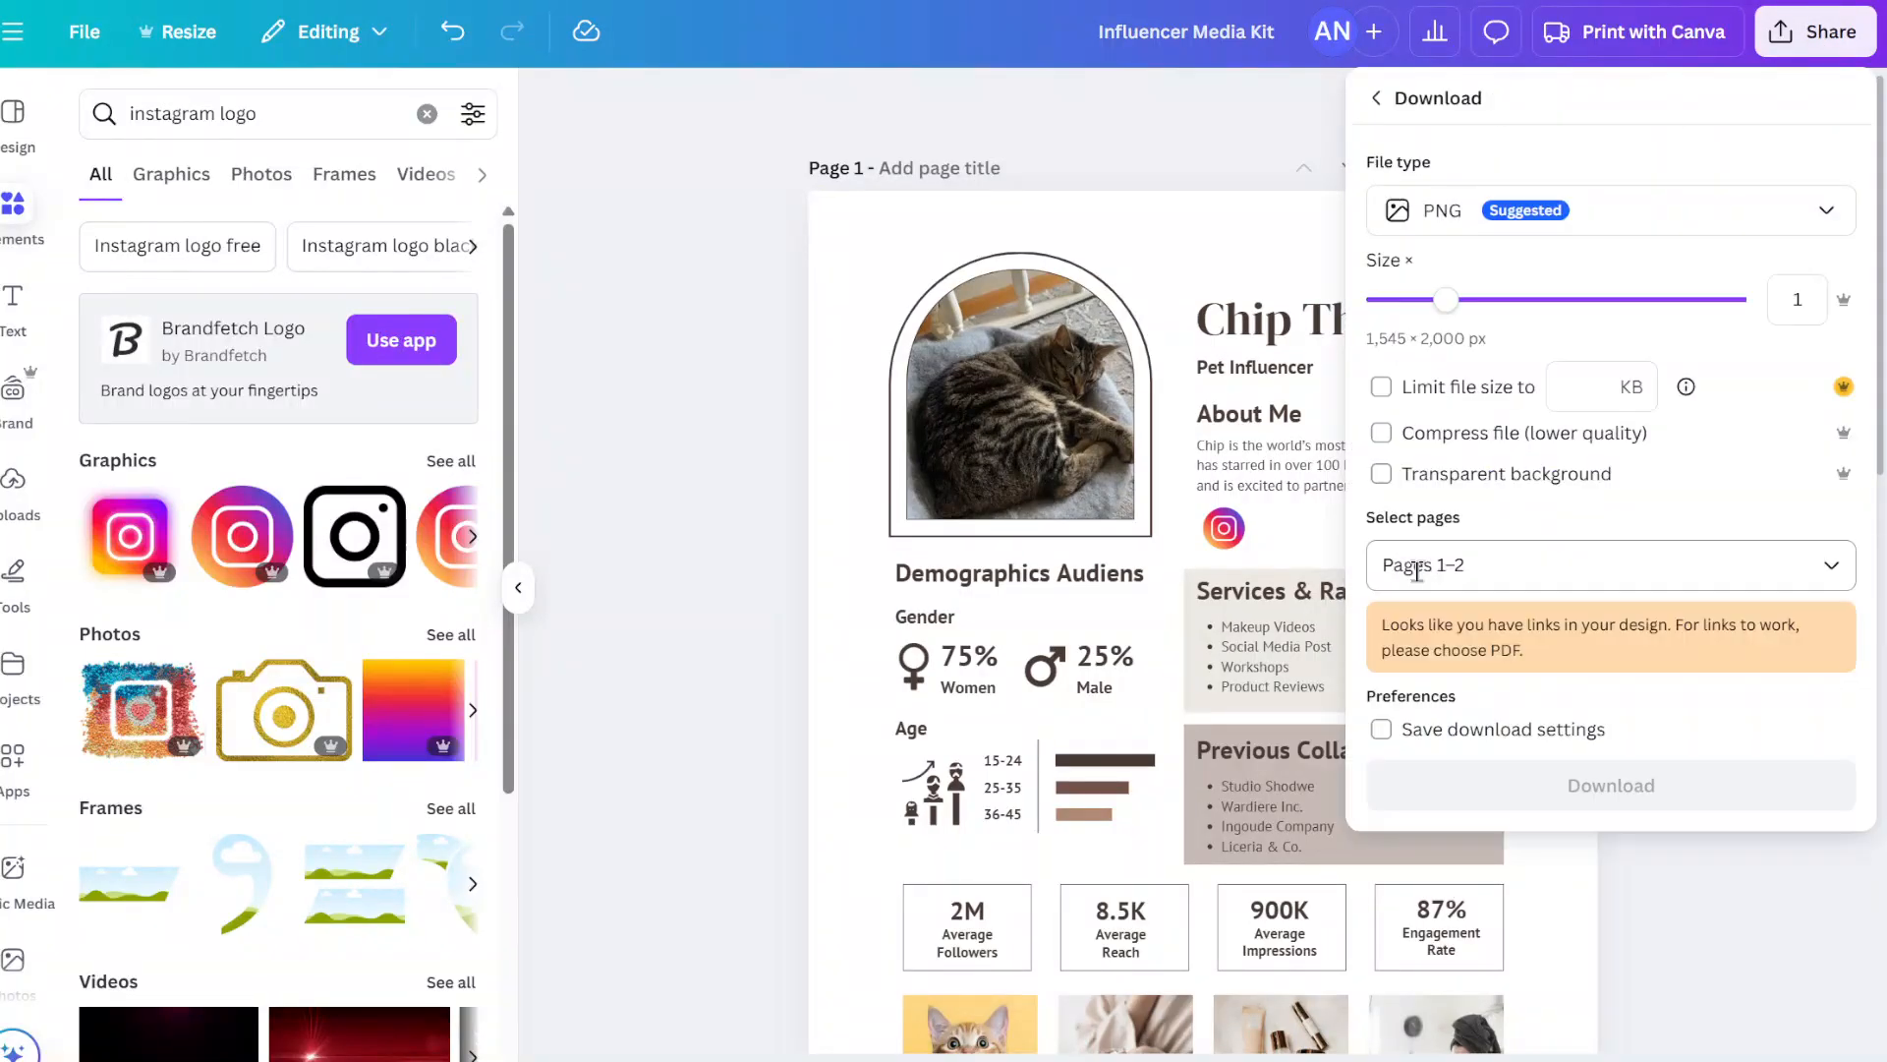
{"action": "left_click", "coordinate": [1589, 232]}
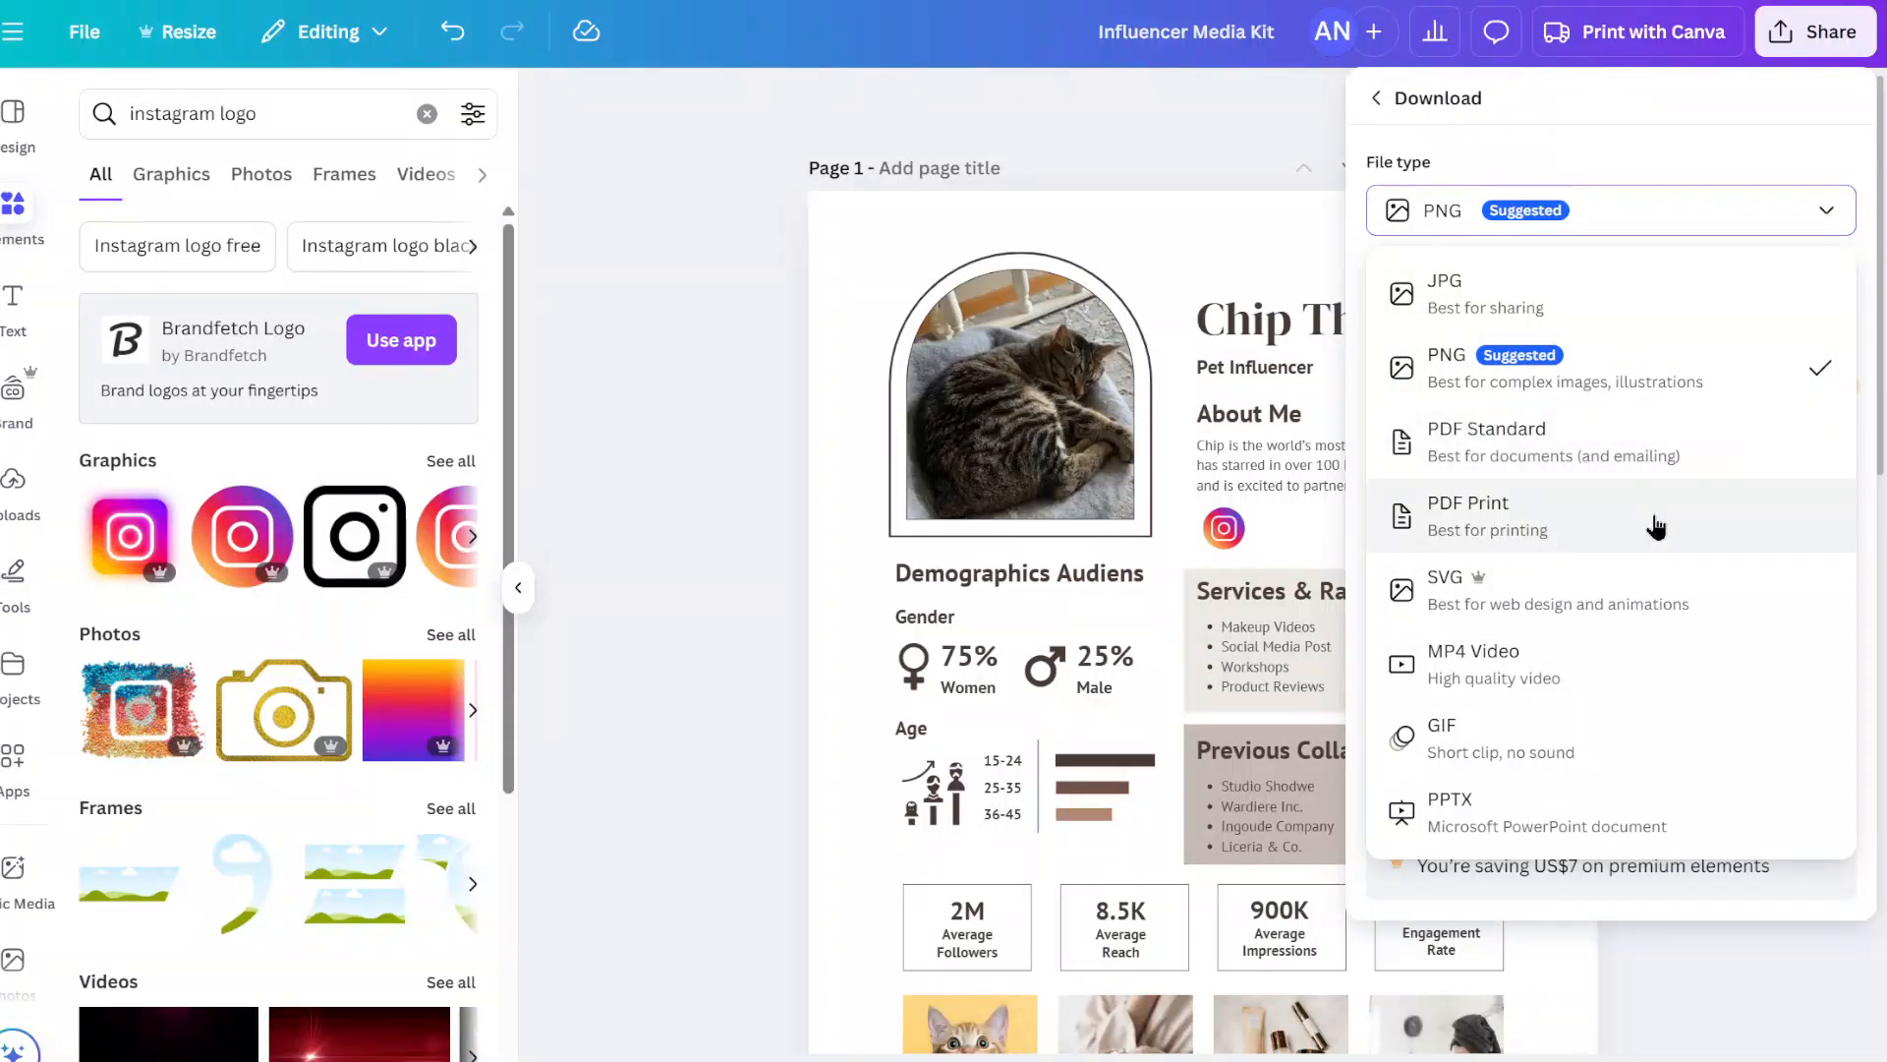
{"action": "left_click", "coordinate": [1668, 460]}
{"action": "left_click", "coordinate": [1583, 438]}
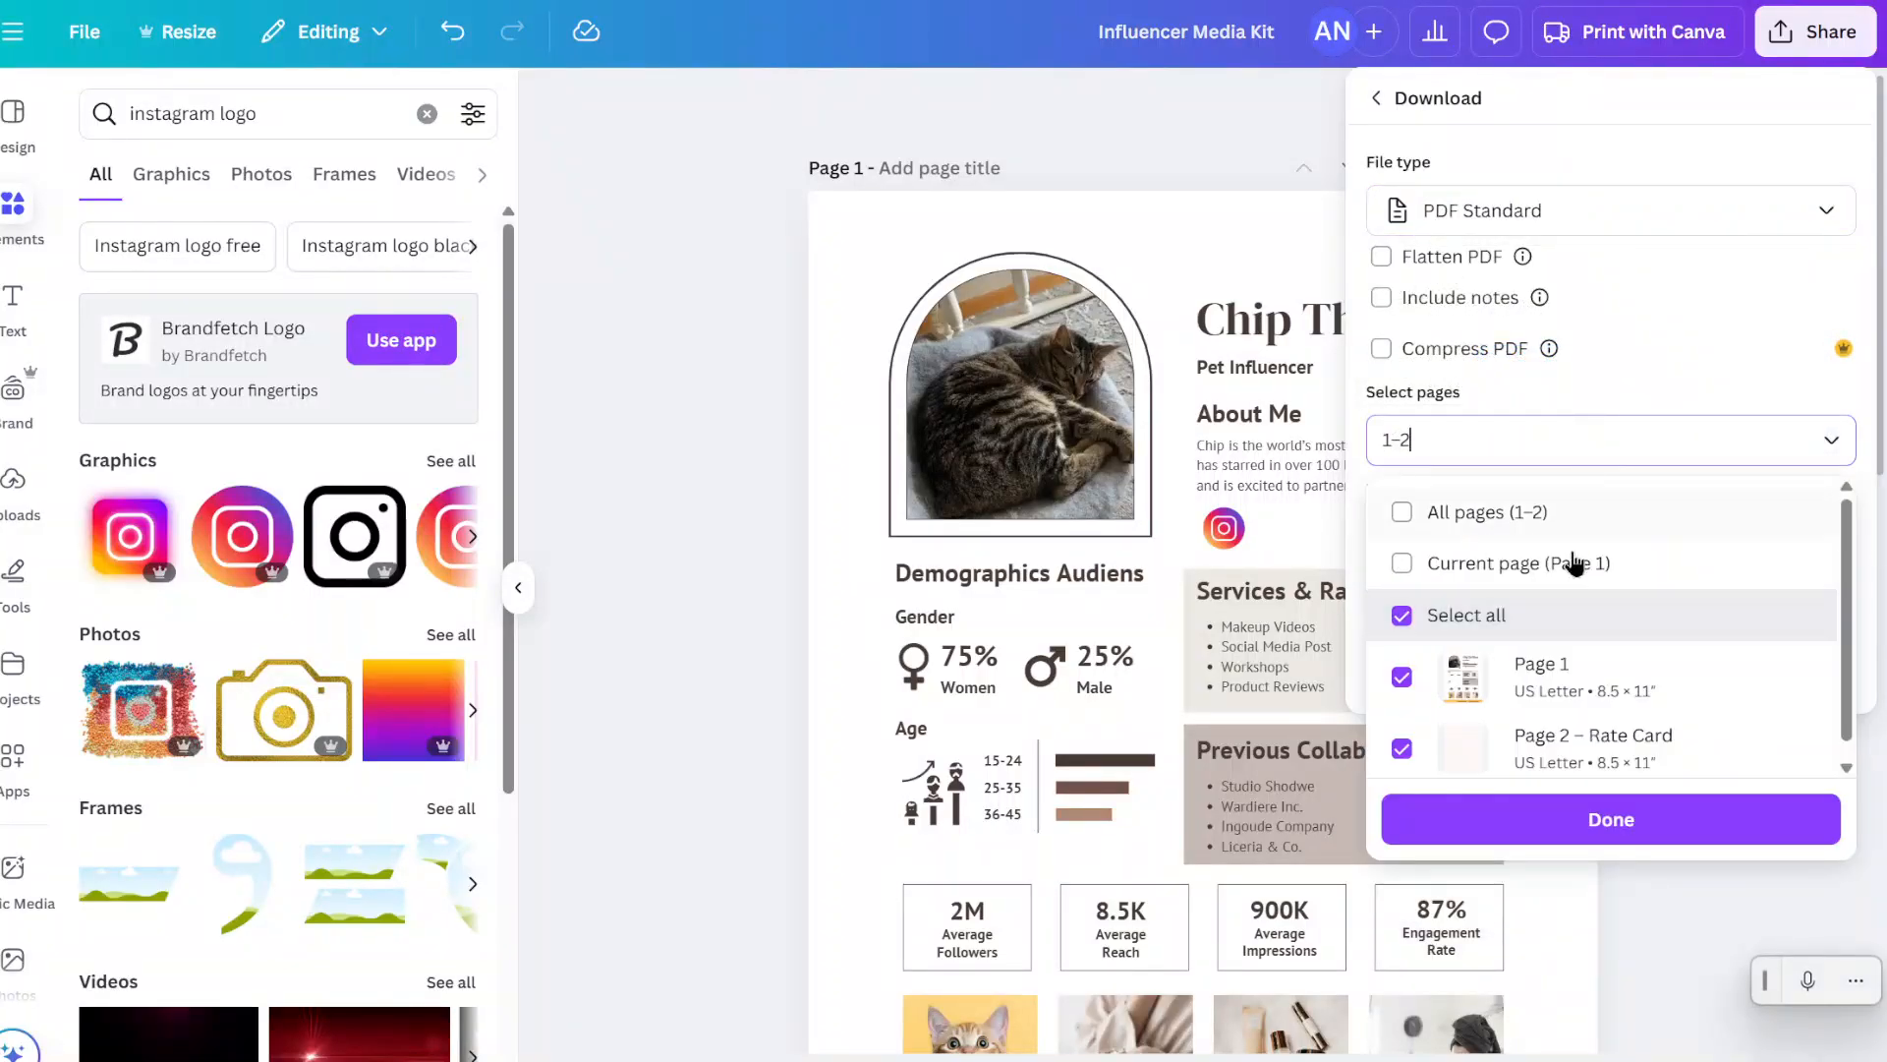
{"action": "left_click", "coordinate": [1576, 578]}
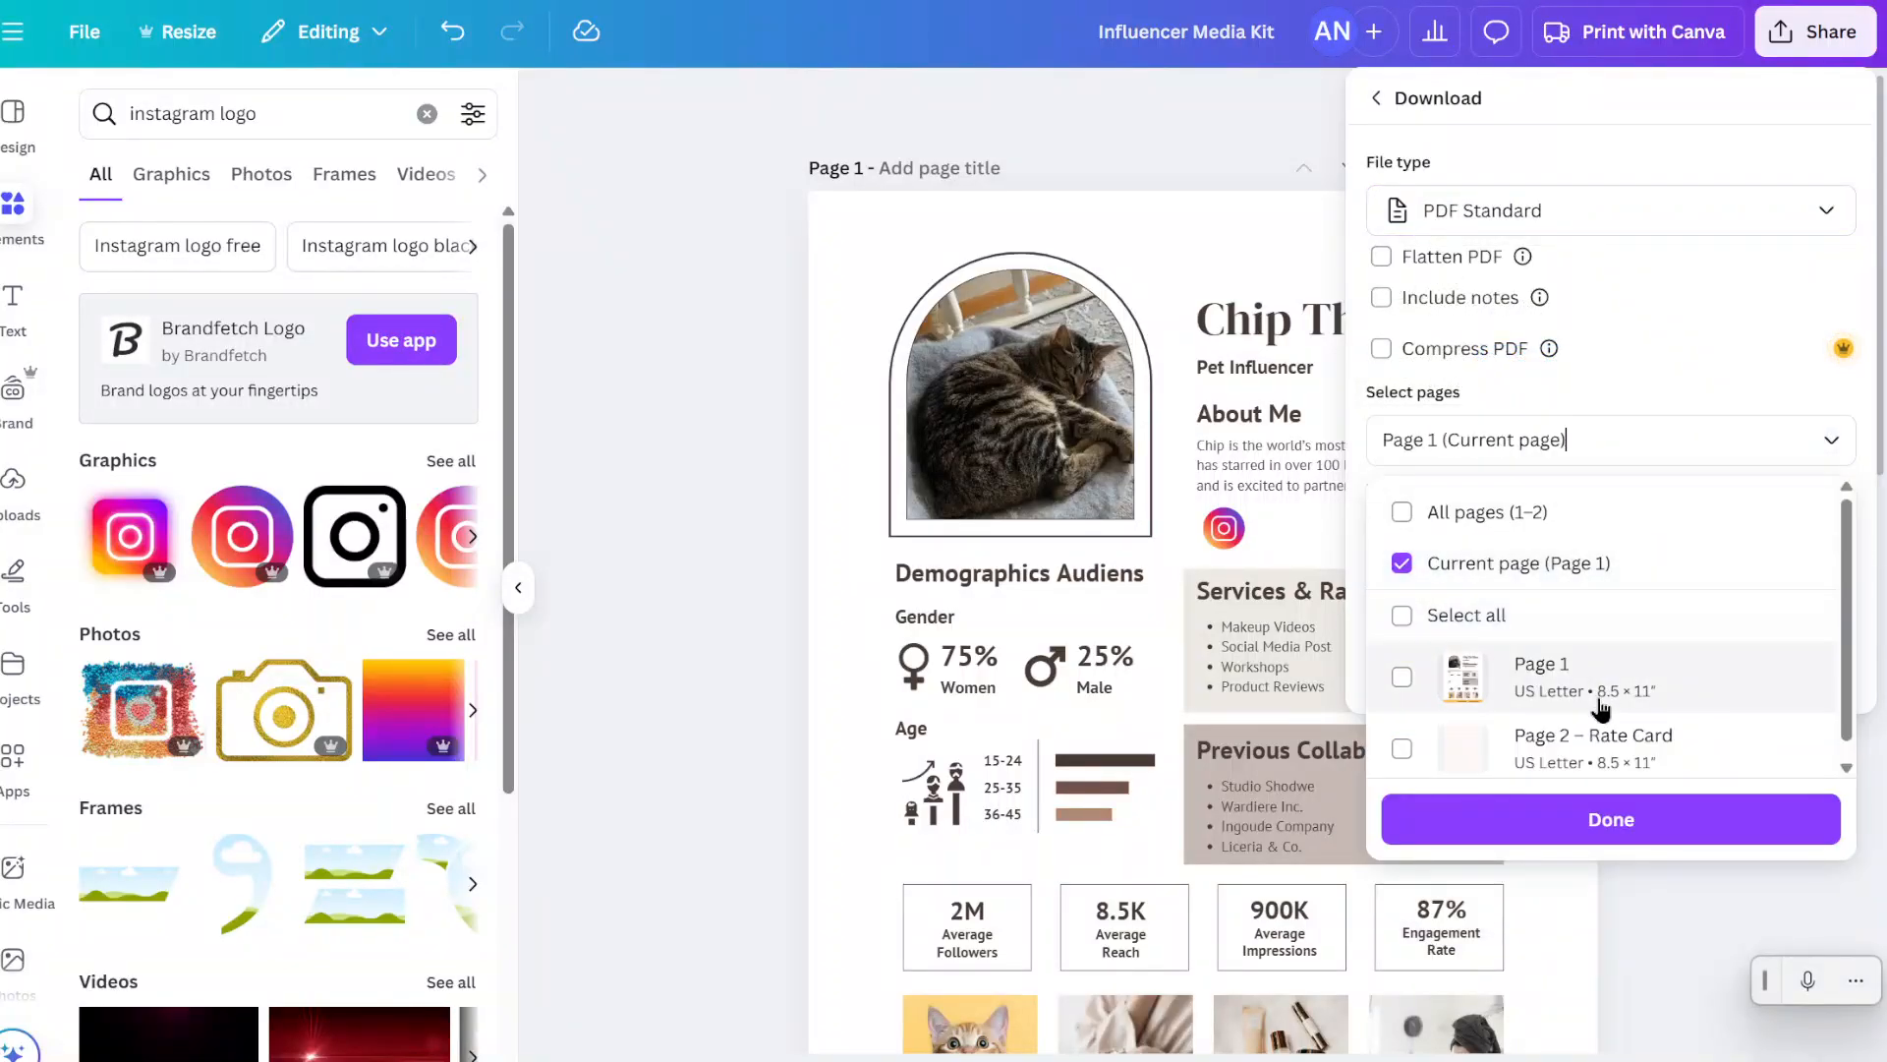
{"action": "left_click", "coordinate": [1592, 843]}
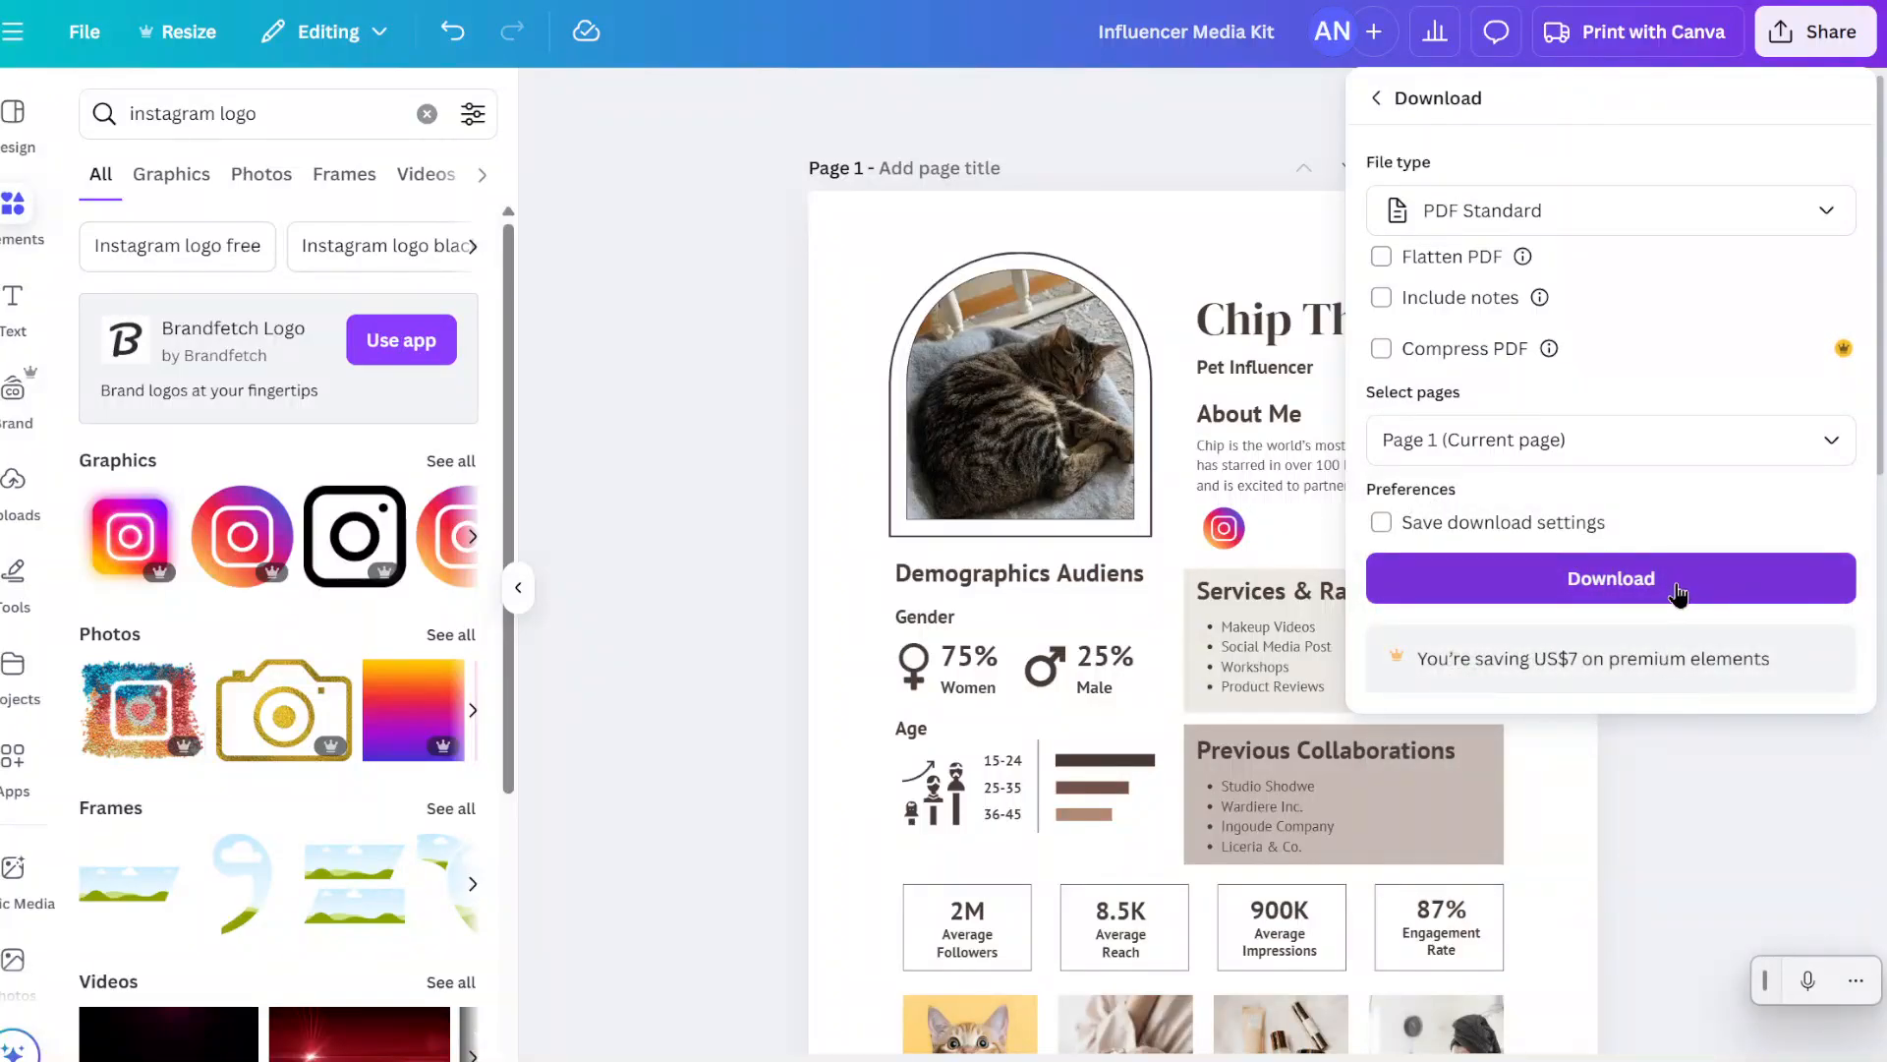
{"action": "left_click", "coordinate": [1709, 819]}
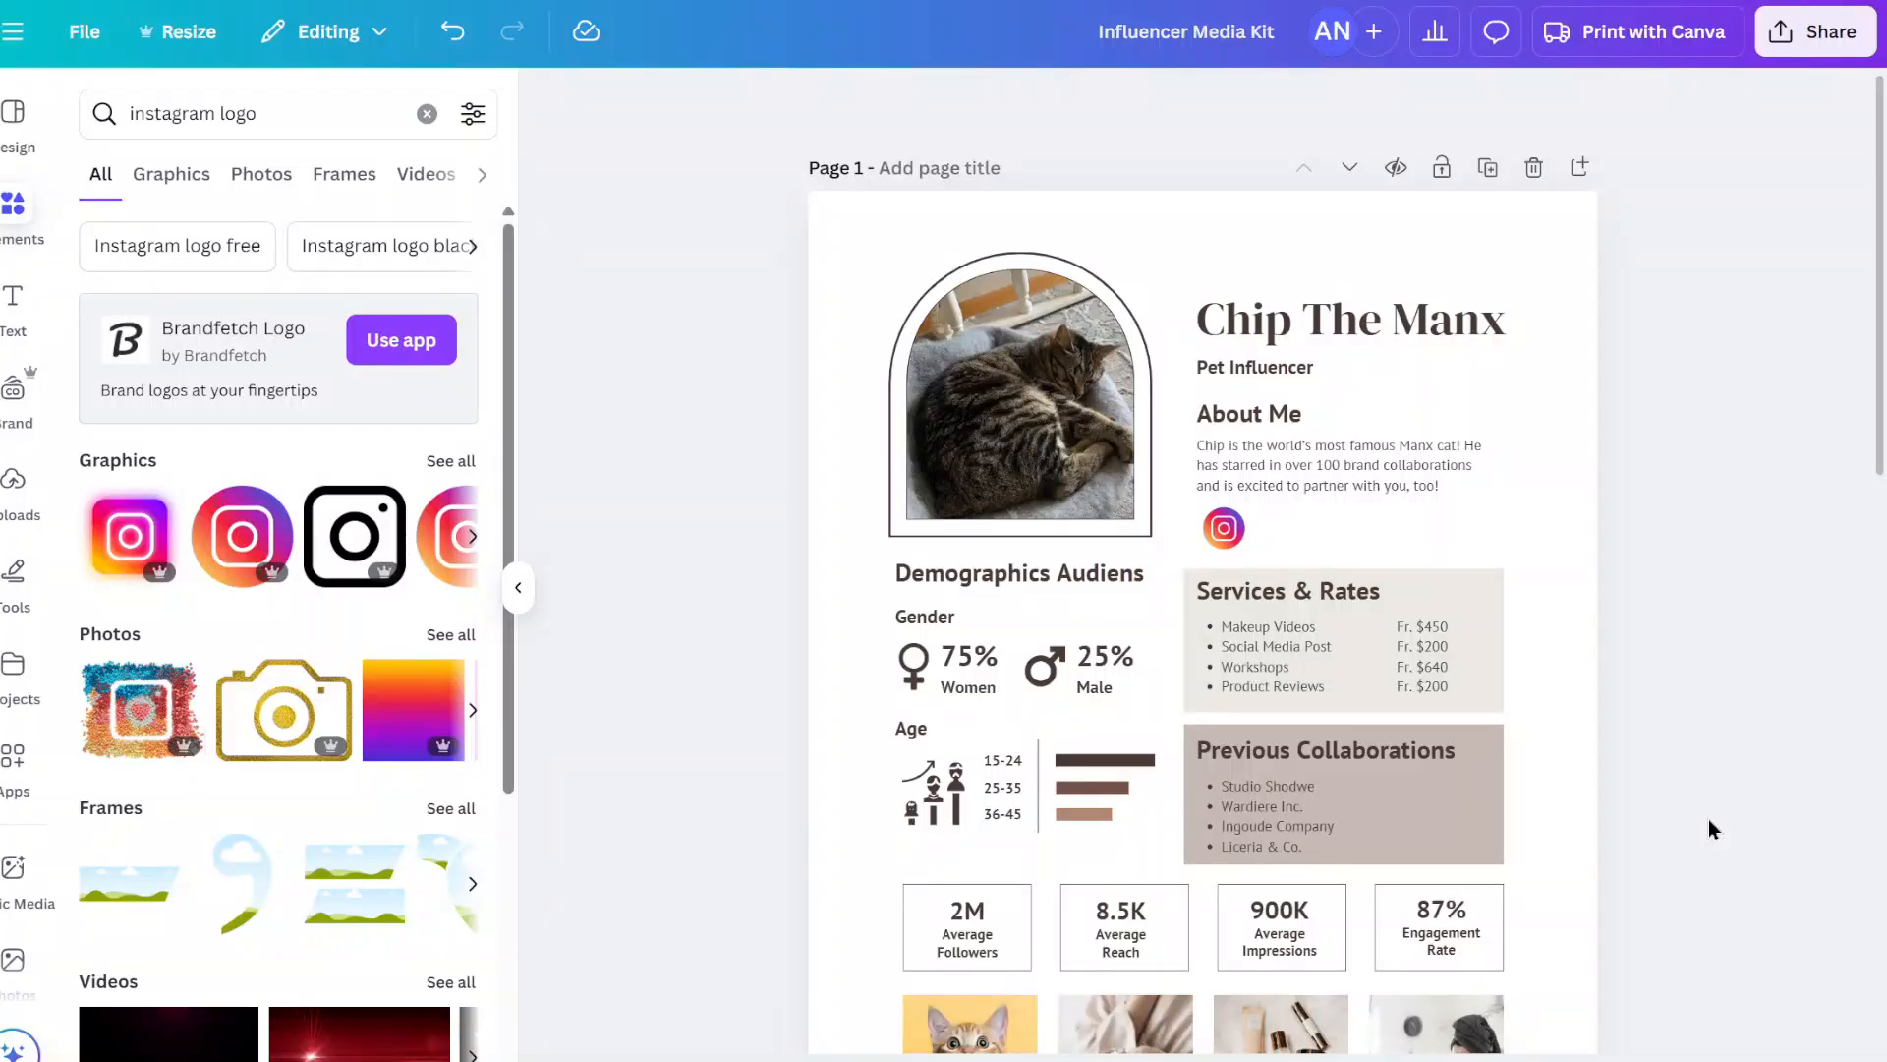
{"action": "scroll", "coordinate": [1709, 820], "scroll_direction": "down", "scroll_amount": 3}
{"action": "scroll", "coordinate": [1709, 820], "scroll_direction": "up", "scroll_amount": 3}
{"action": "scroll", "coordinate": [1649, 875], "scroll_direction": "down", "scroll_amount": 5}
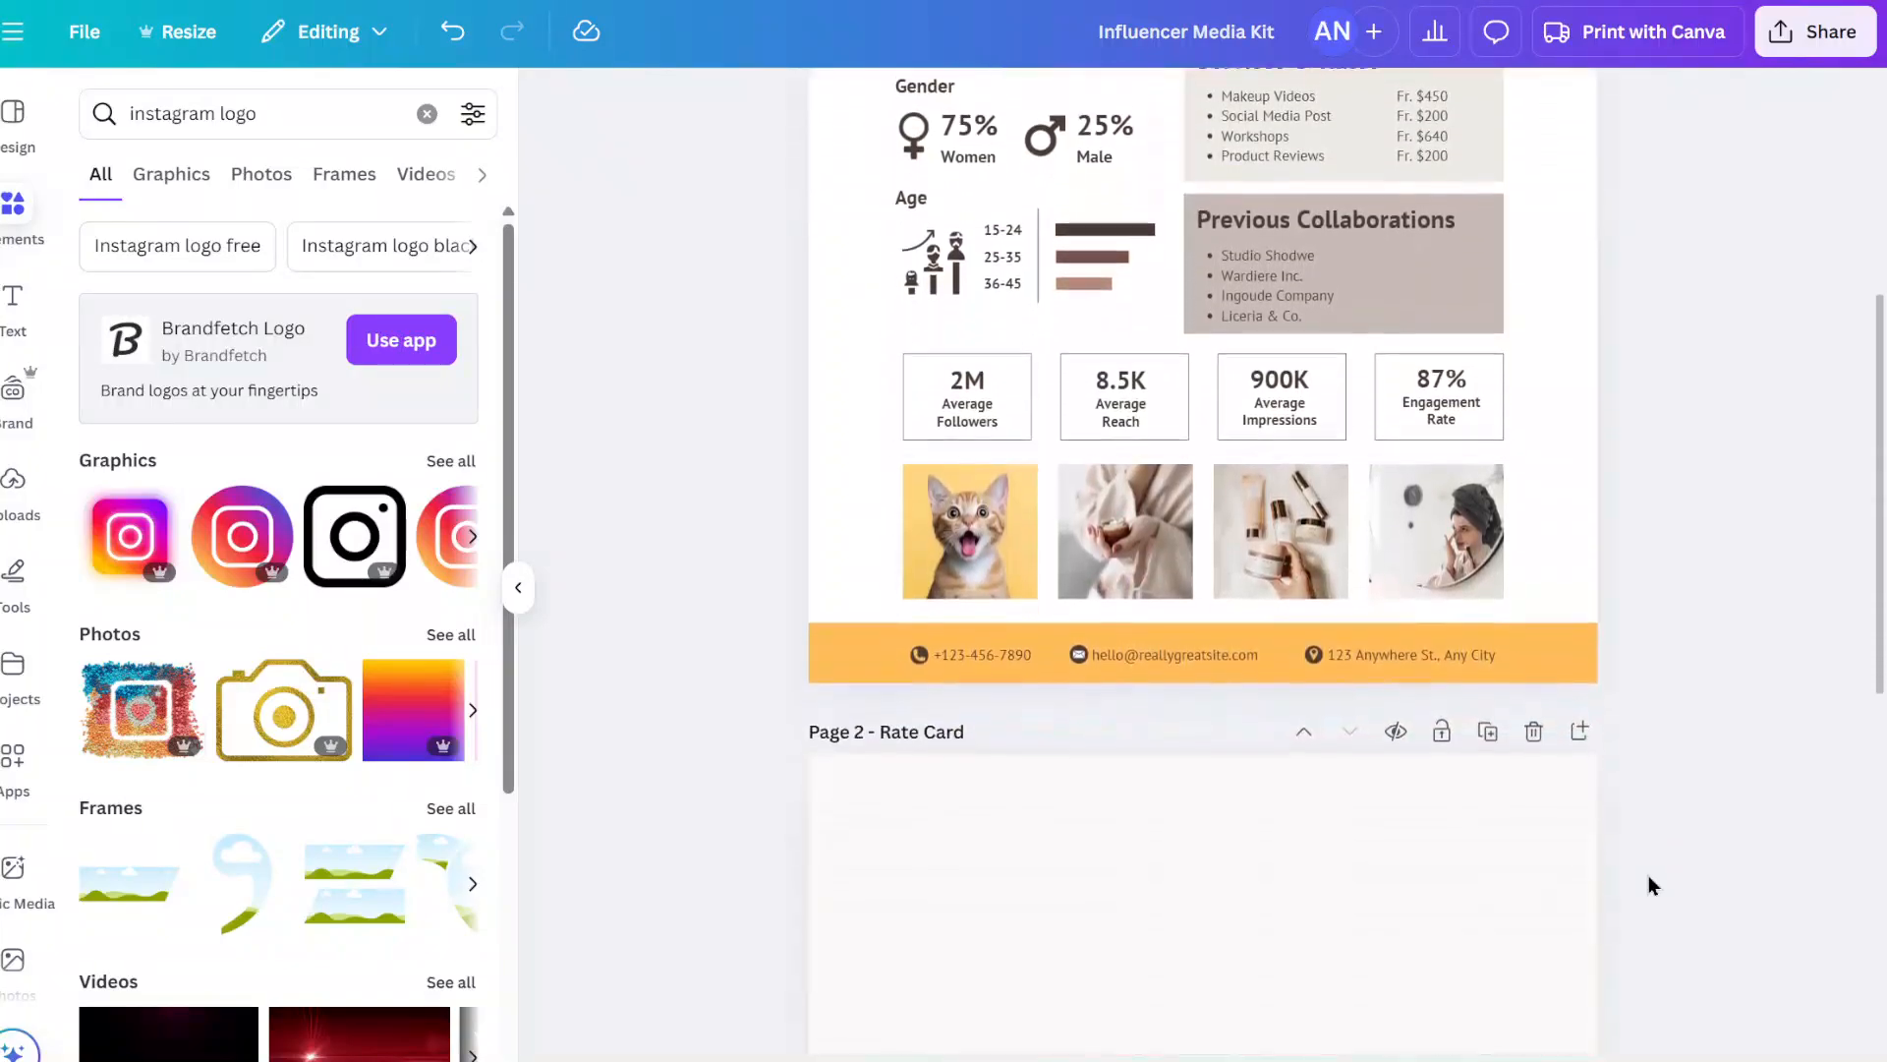
{"action": "scroll", "coordinate": [1648, 875], "scroll_direction": "up", "scroll_amount": 5}
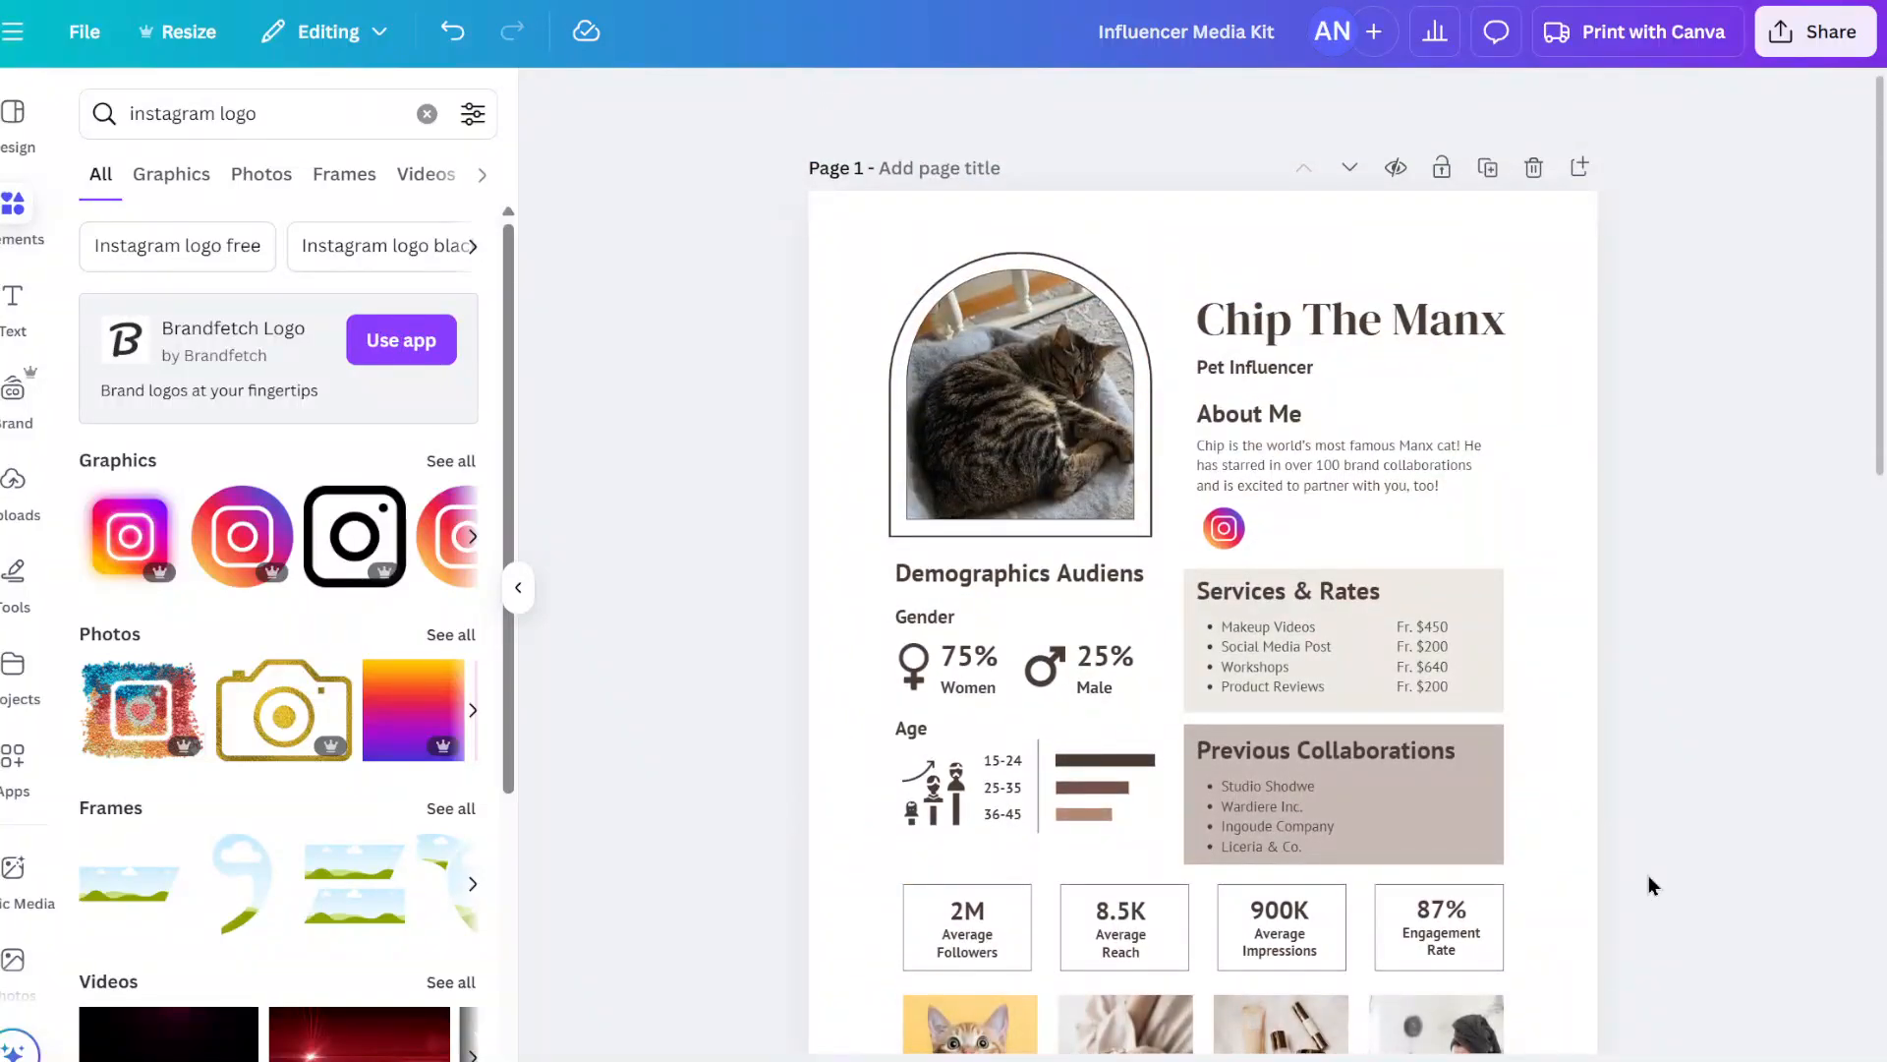